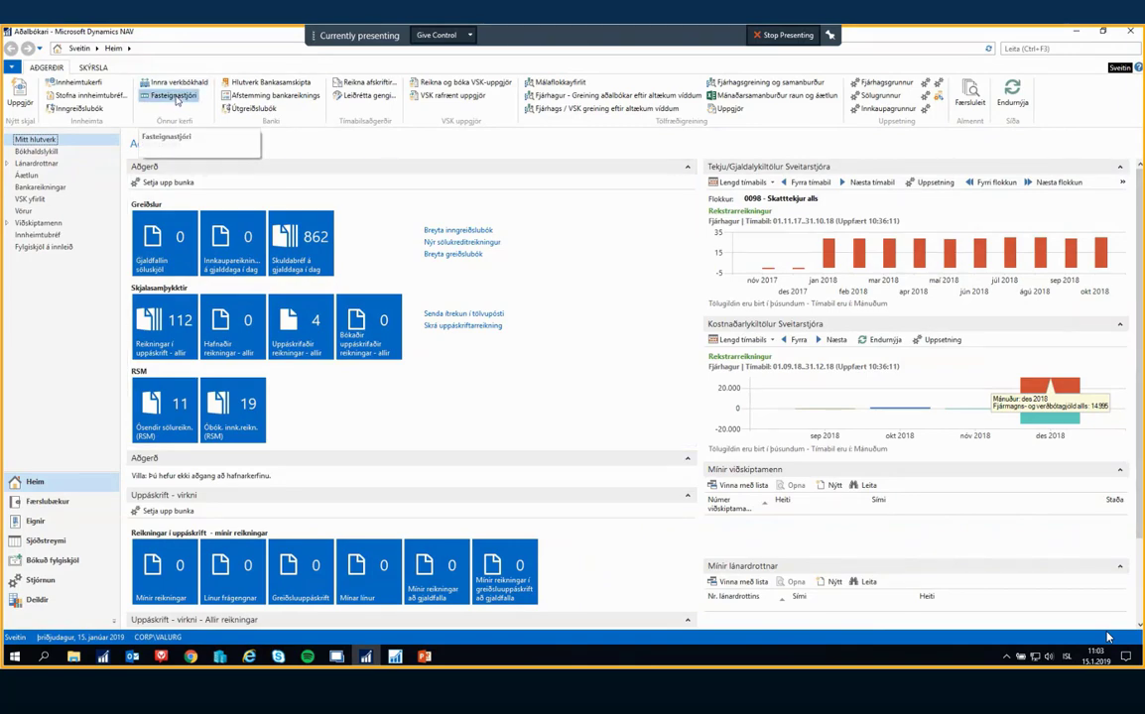
# Open the Fasteignagjöld window at full size and bring up its Fasteignastjóragrunnur setup
pyautogui.click(174, 97)
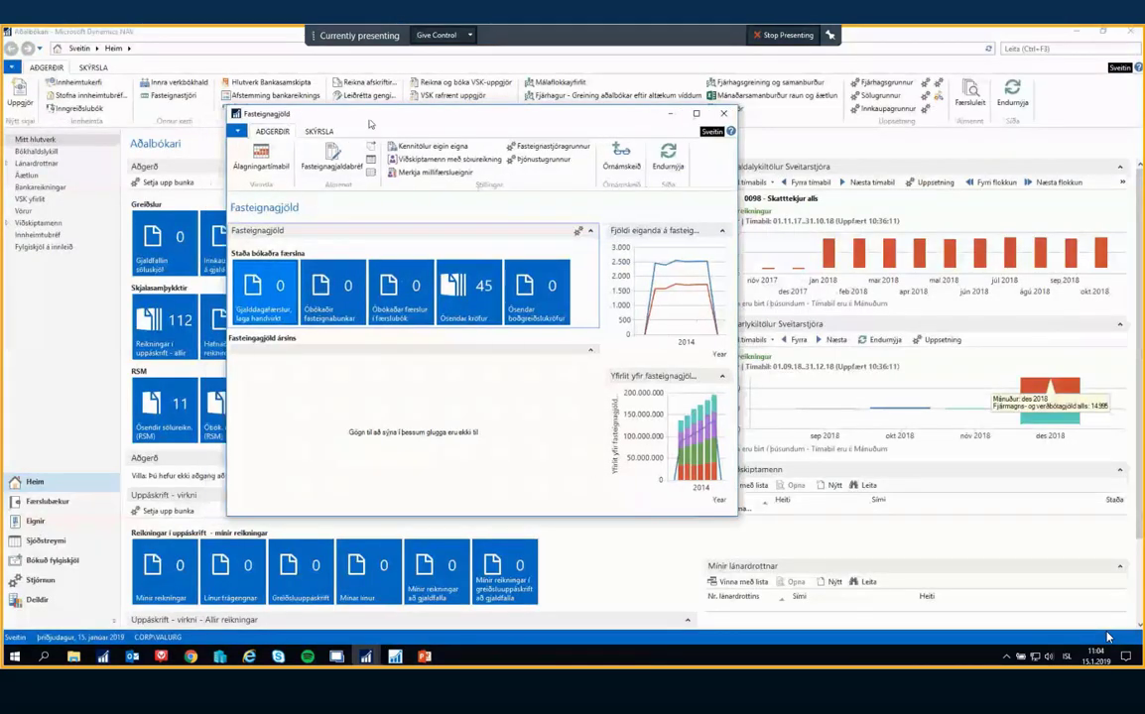
pyautogui.moveTo(370, 121); pyautogui.dragTo(443, 153)
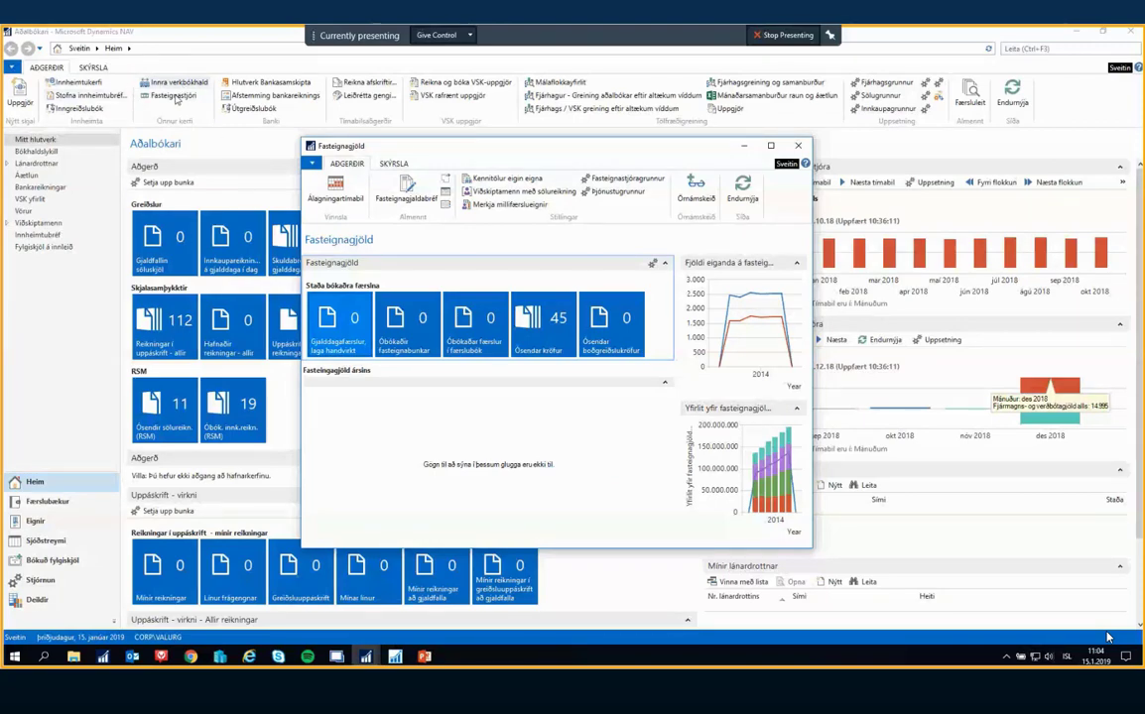
pyautogui.doubleClick(436, 146)
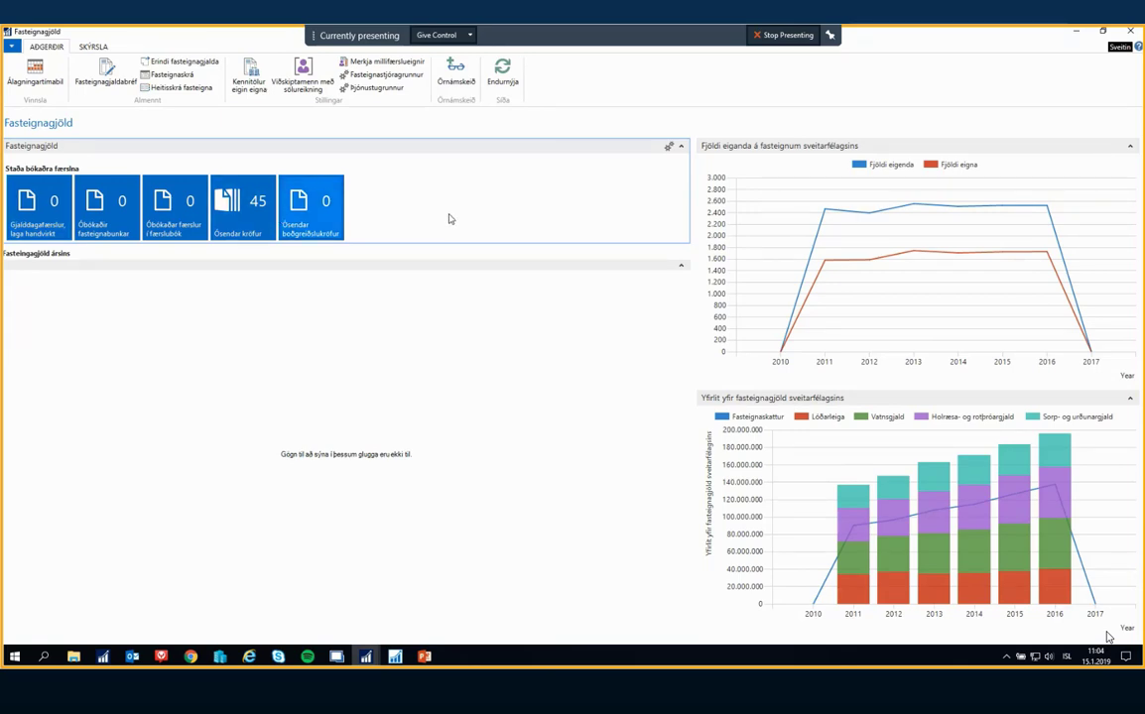
pyautogui.click(384, 78)
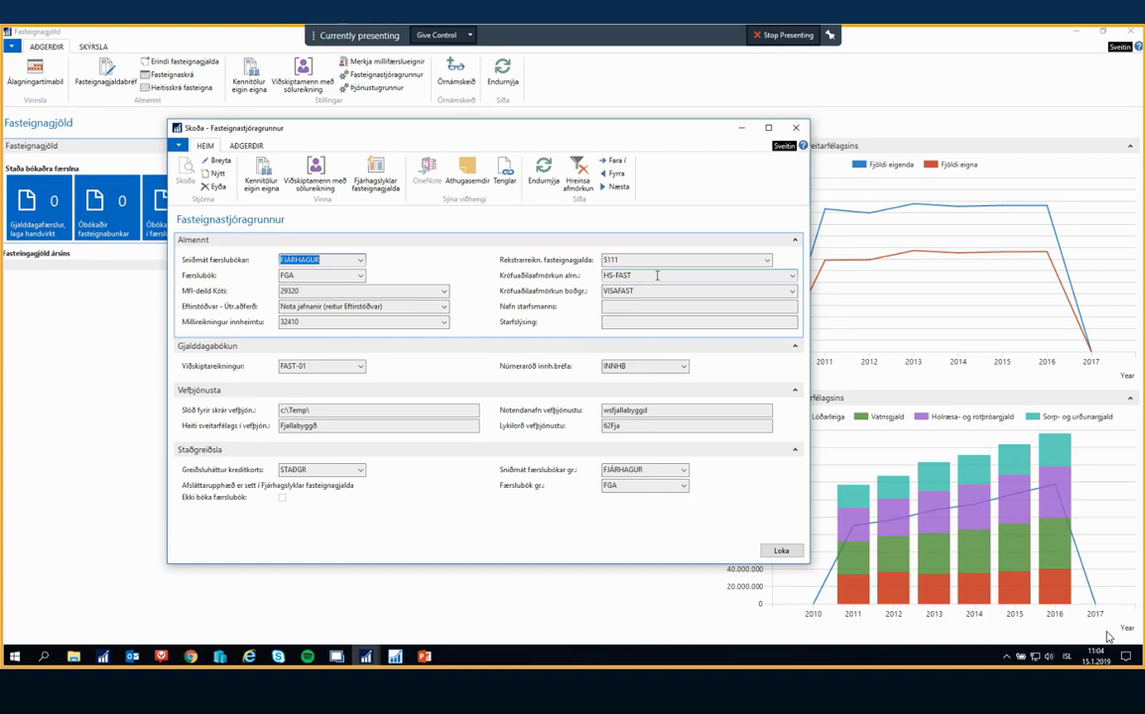
# Collapse the Vefþjónusta section and review the Kröfuaðilaafmörkun alm. and Kröfuaðilaafmörkun boðgr. settings
pyautogui.click(794, 390)
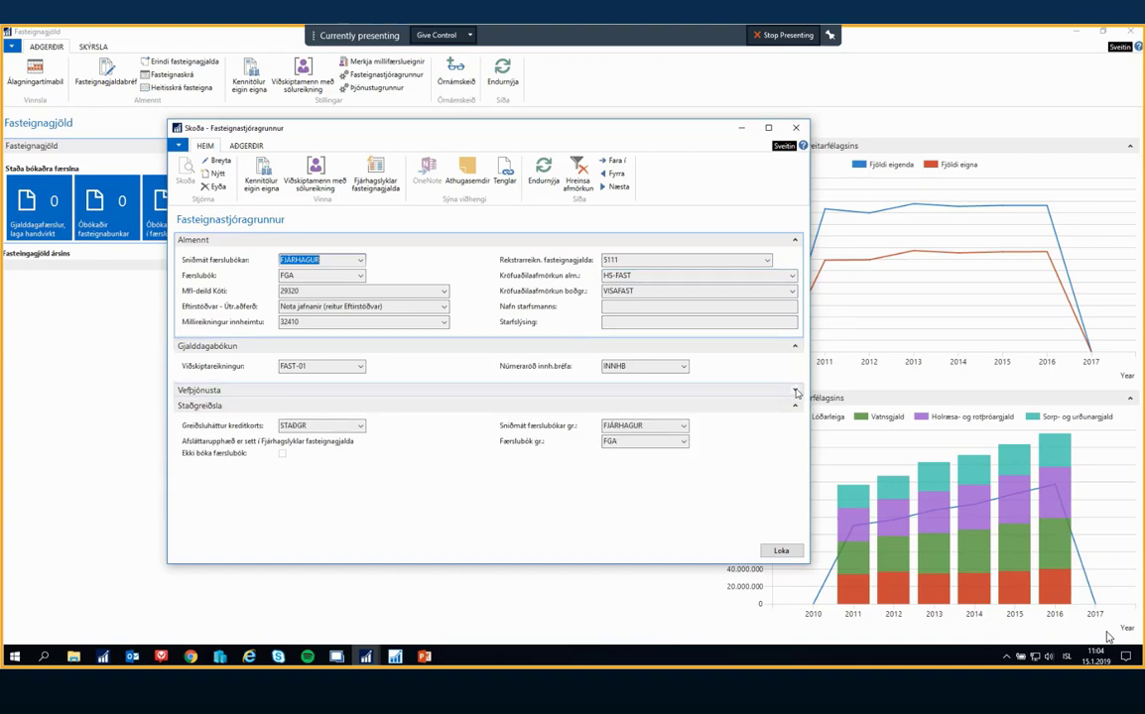
pyautogui.click(642, 277)
pyautogui.moveTo(509, 282)
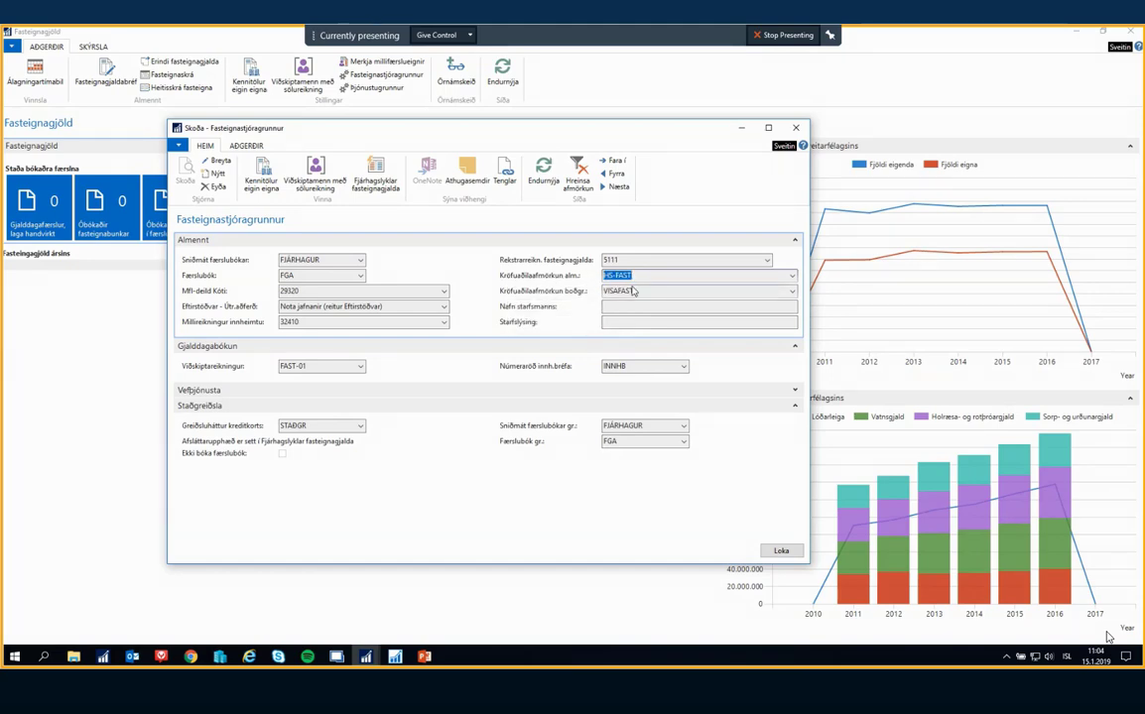
pyautogui.click(632, 291)
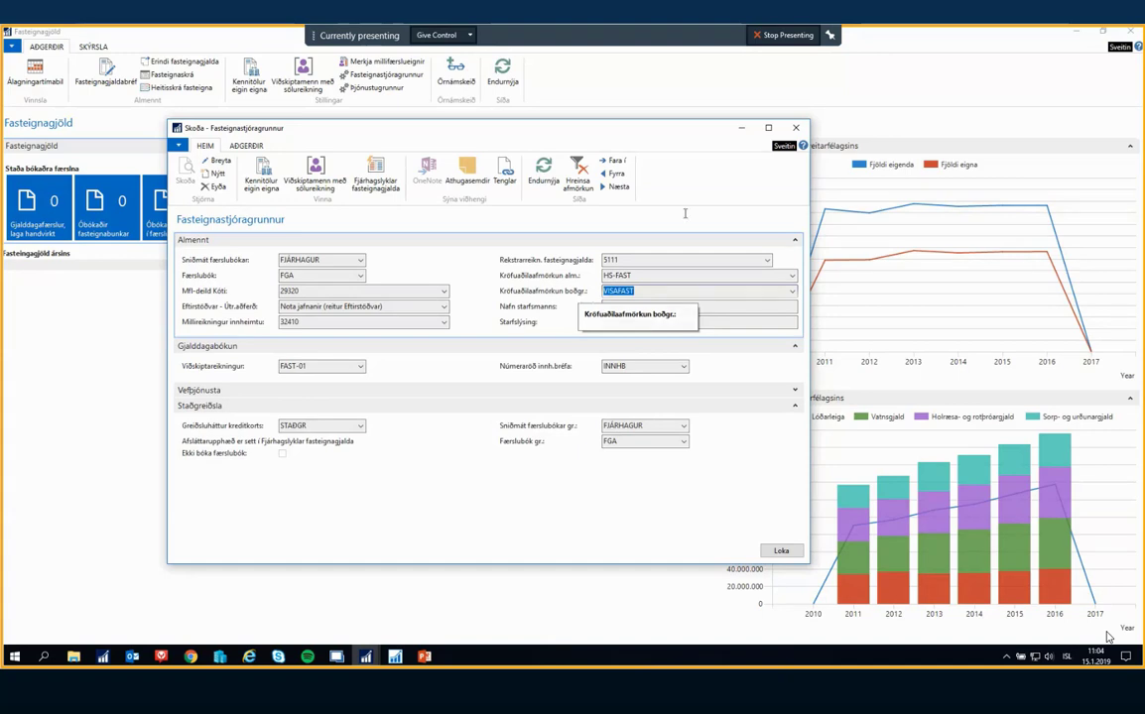
pyautogui.click(831, 36)
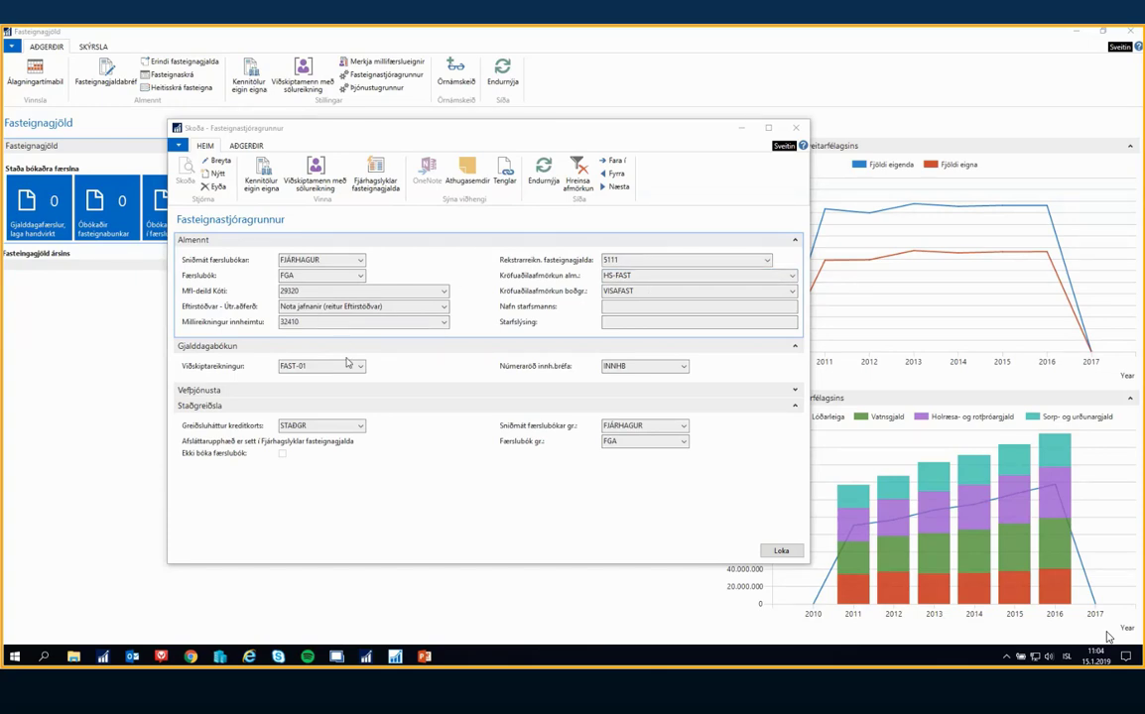
# Review the Sniðmát færslubókar, Færslubók and Mfl-deild Kóti settings and the remaining Almennt fields through Rekstrarreikn. fasteignagjalda
pyautogui.click(318, 260)
pyautogui.click(312, 276)
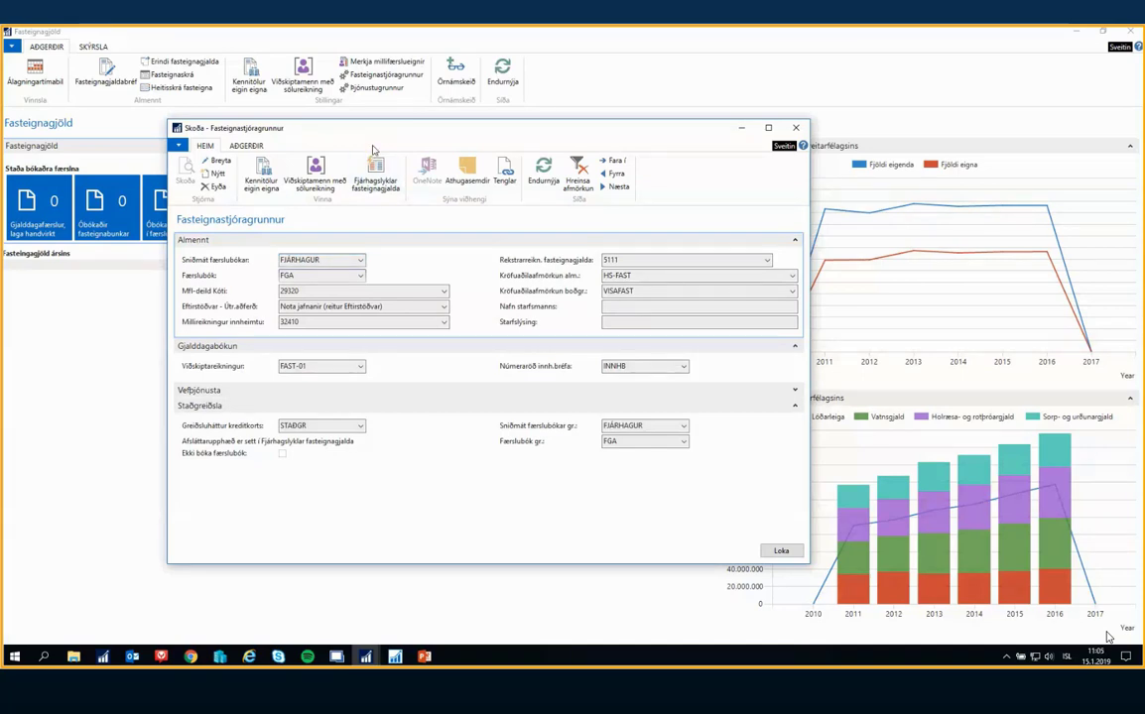
pyautogui.press('Tab')
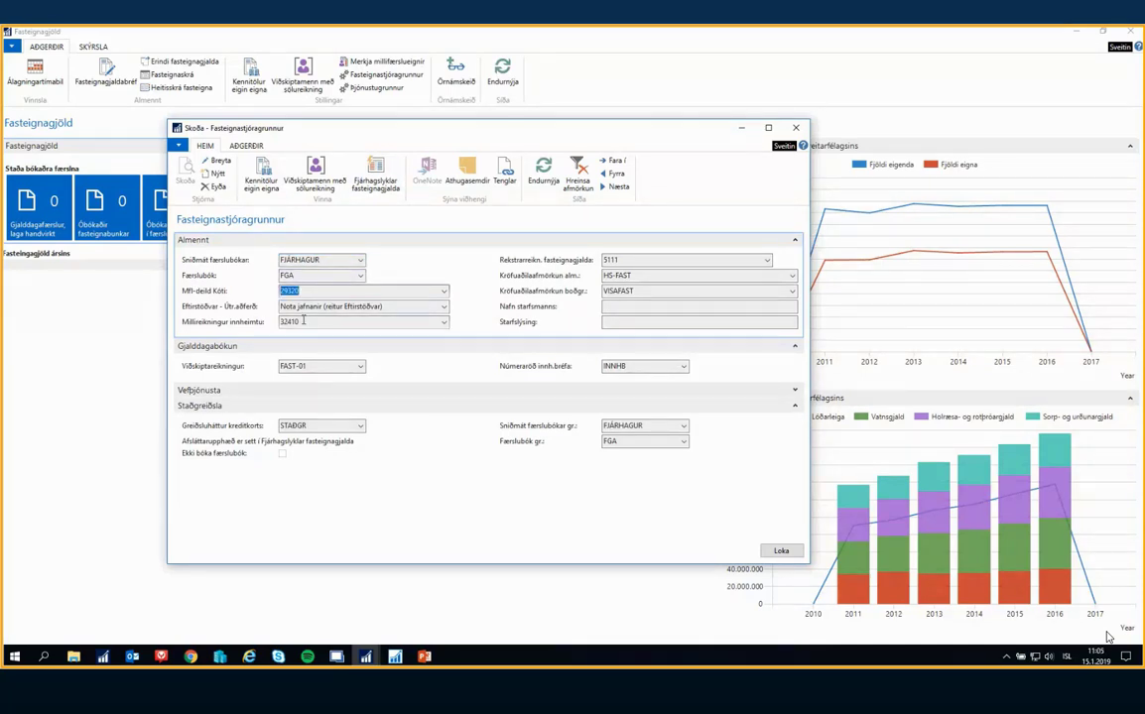
pyautogui.press('Tab')
pyautogui.press('Tab')
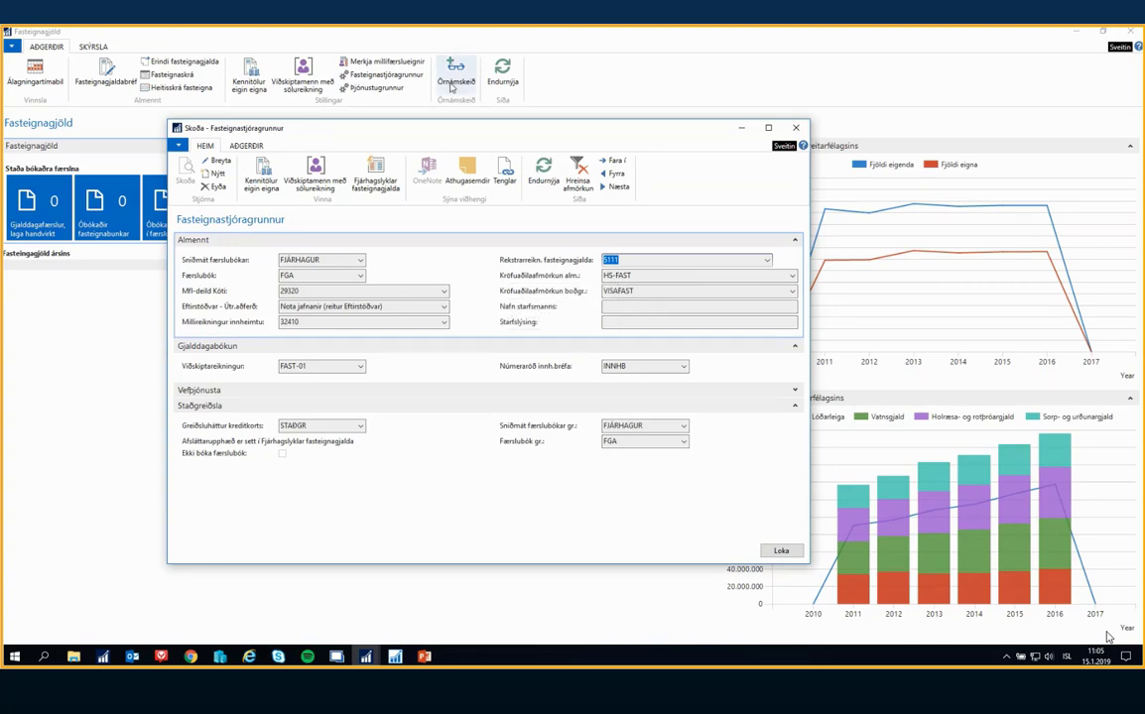
# Review the entries in the Kennitölur eigin eigna list from the property setup, and close the list
pyautogui.moveTo(359, 125); pyautogui.dragTo(426, 137)
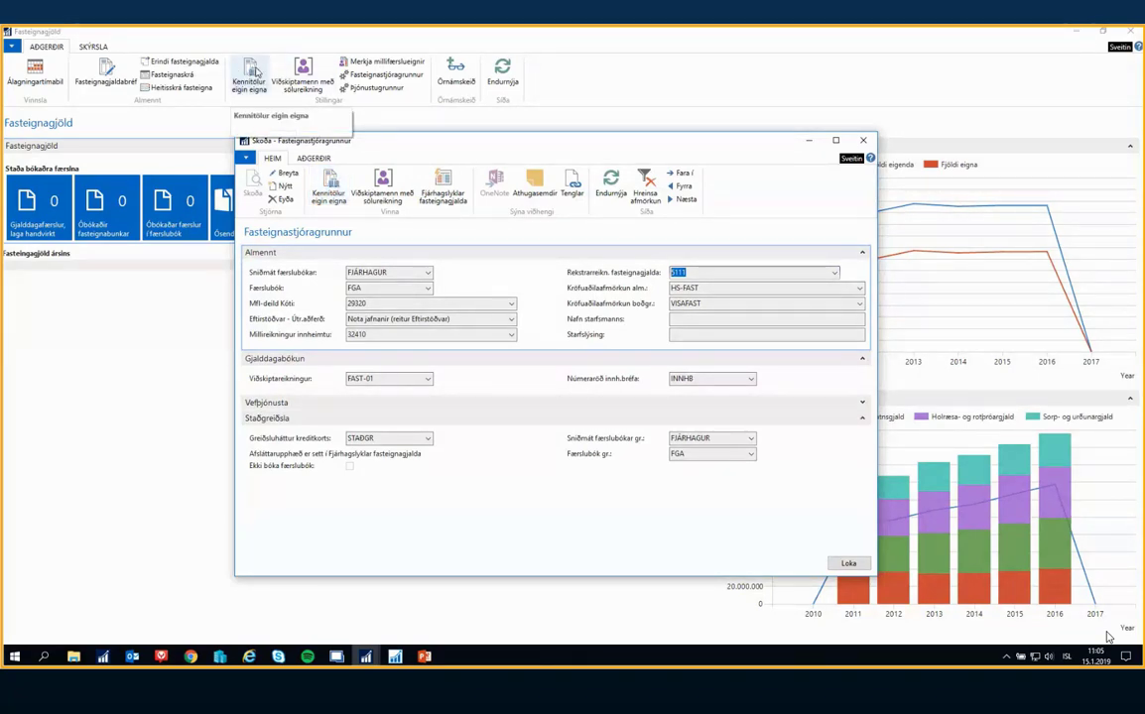
pyautogui.click(333, 185)
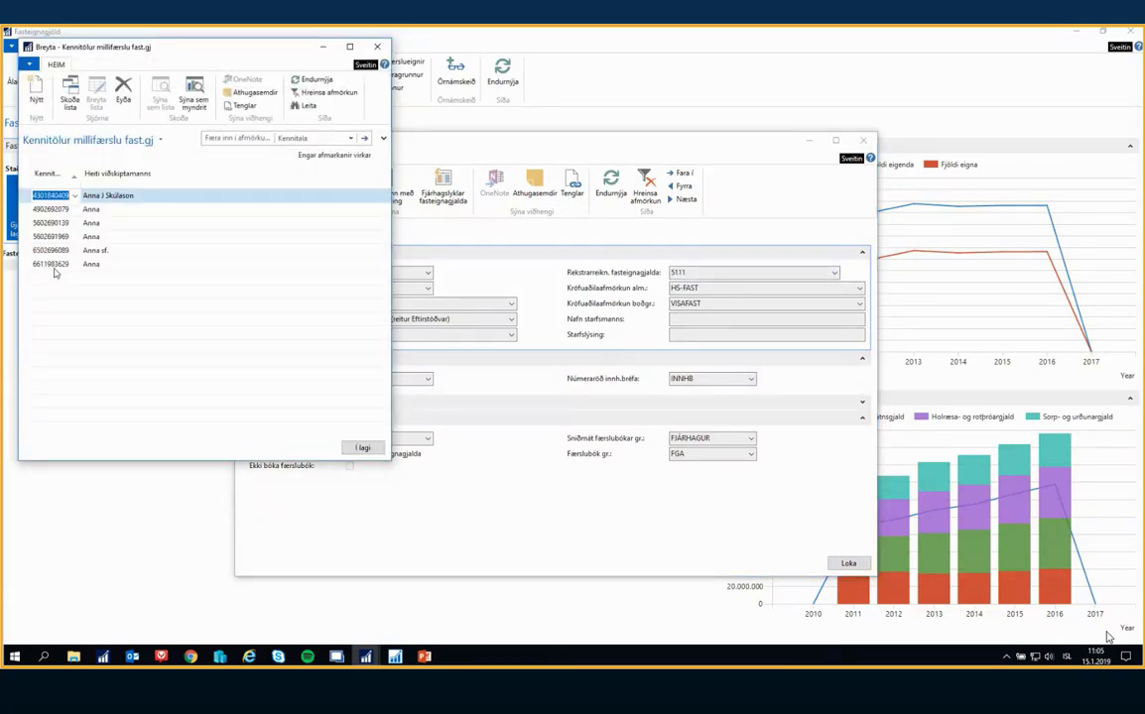
pyautogui.click(114, 263)
pyautogui.press('Up')
pyautogui.press('Up')
pyautogui.press('Up')
pyautogui.press('Up')
pyautogui.press('Up')
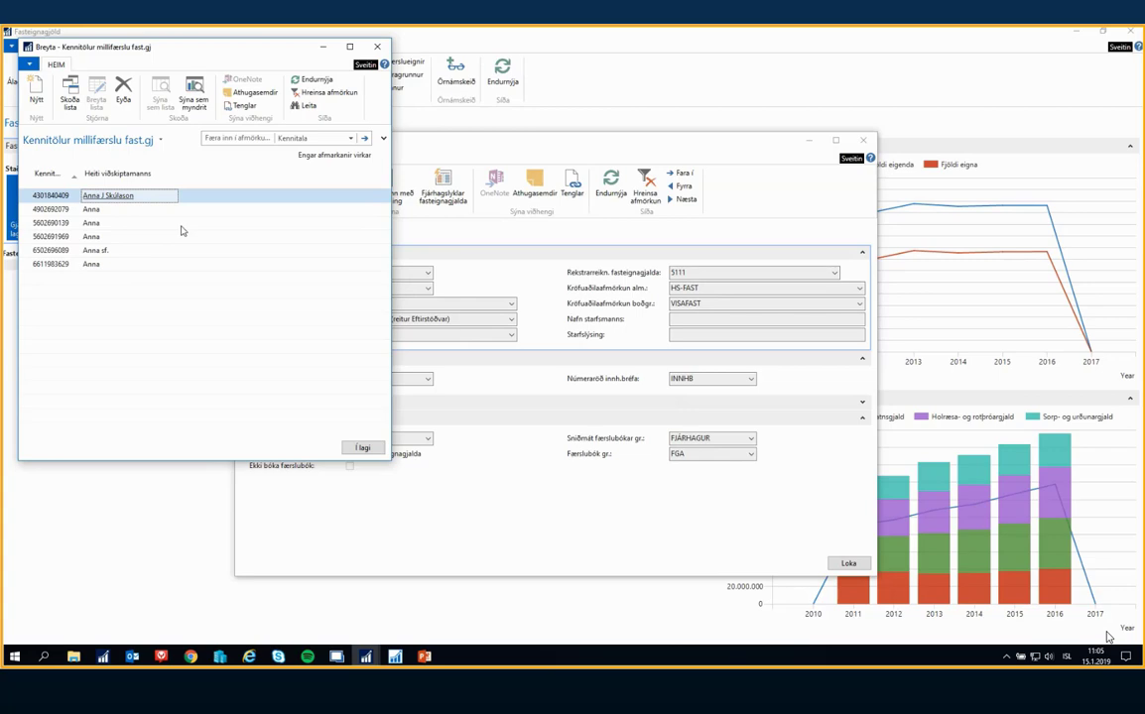
pyautogui.press('Escape')
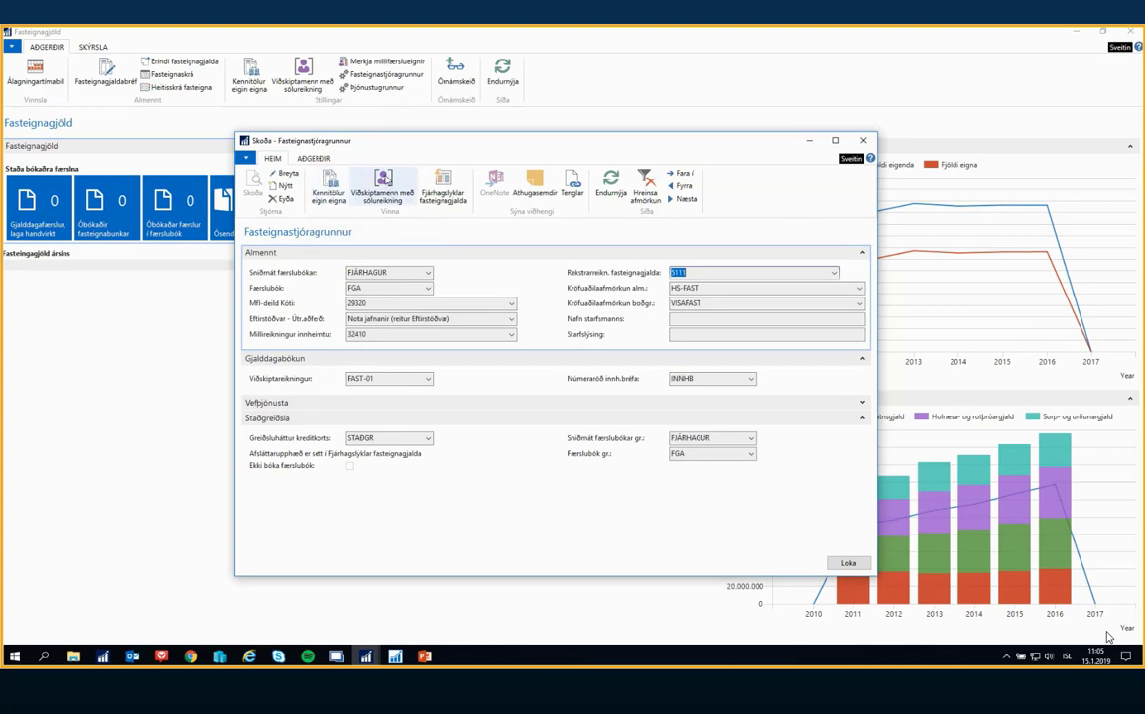
# Open the Viðskiptamenn með sölureikning list from the Fasteignastjóragrunnur setup
pyautogui.click(385, 183)
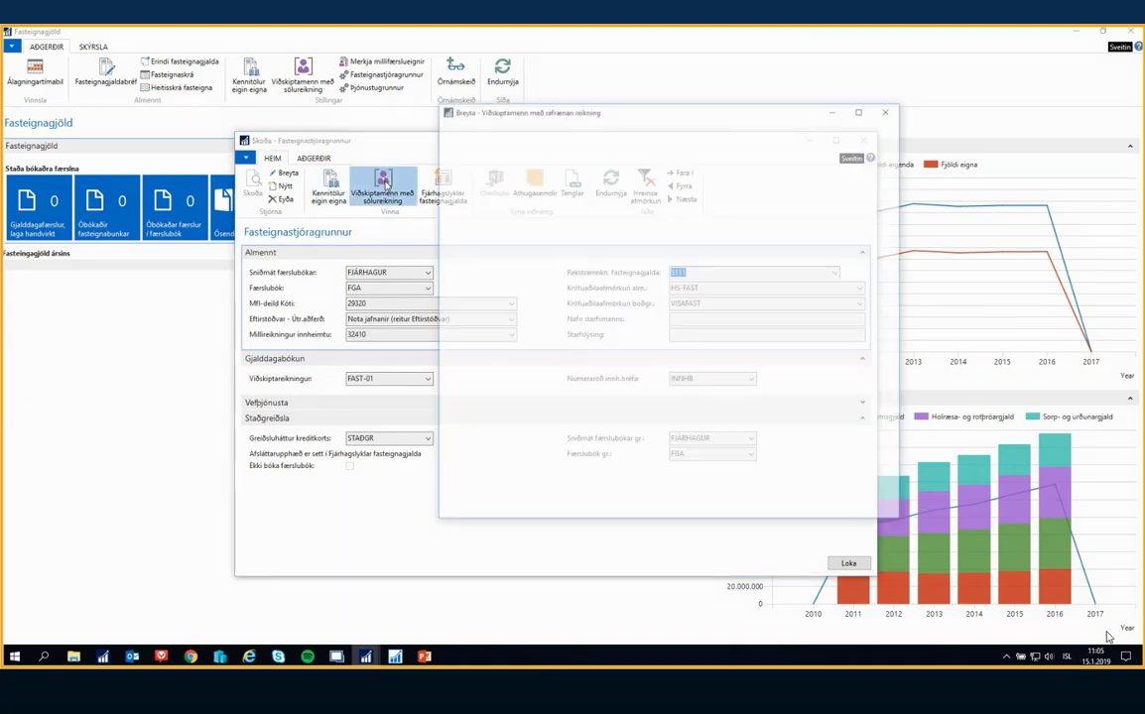
pyautogui.click(892, 110)
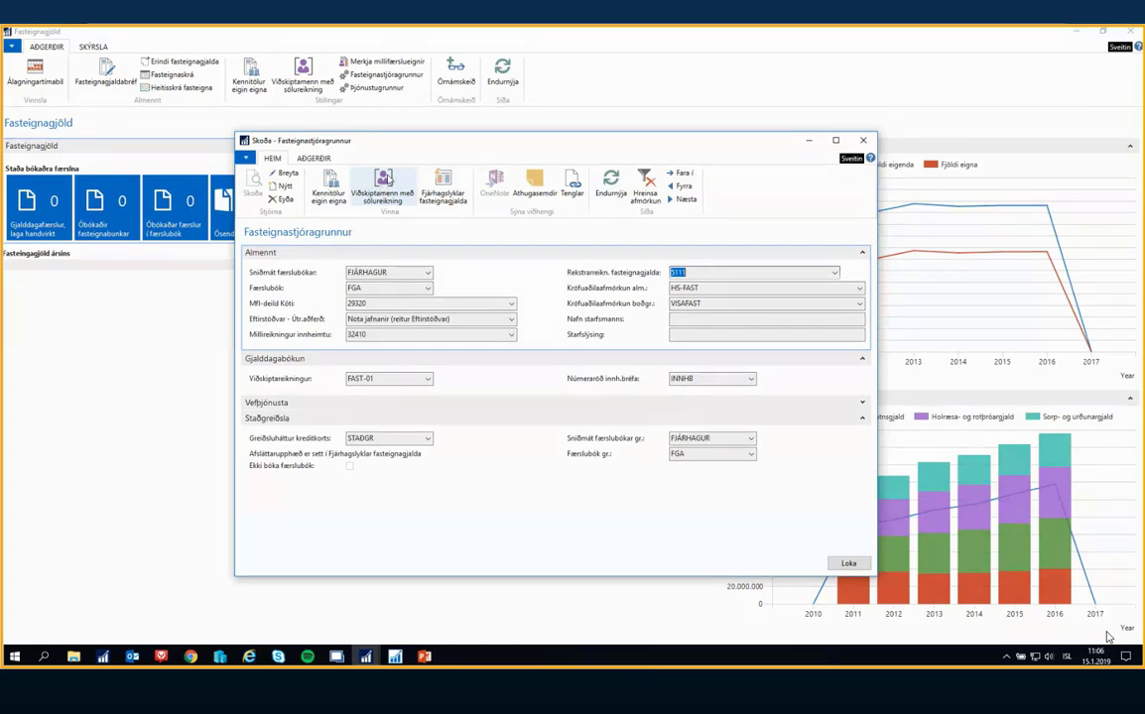
pyautogui.click(383, 189)
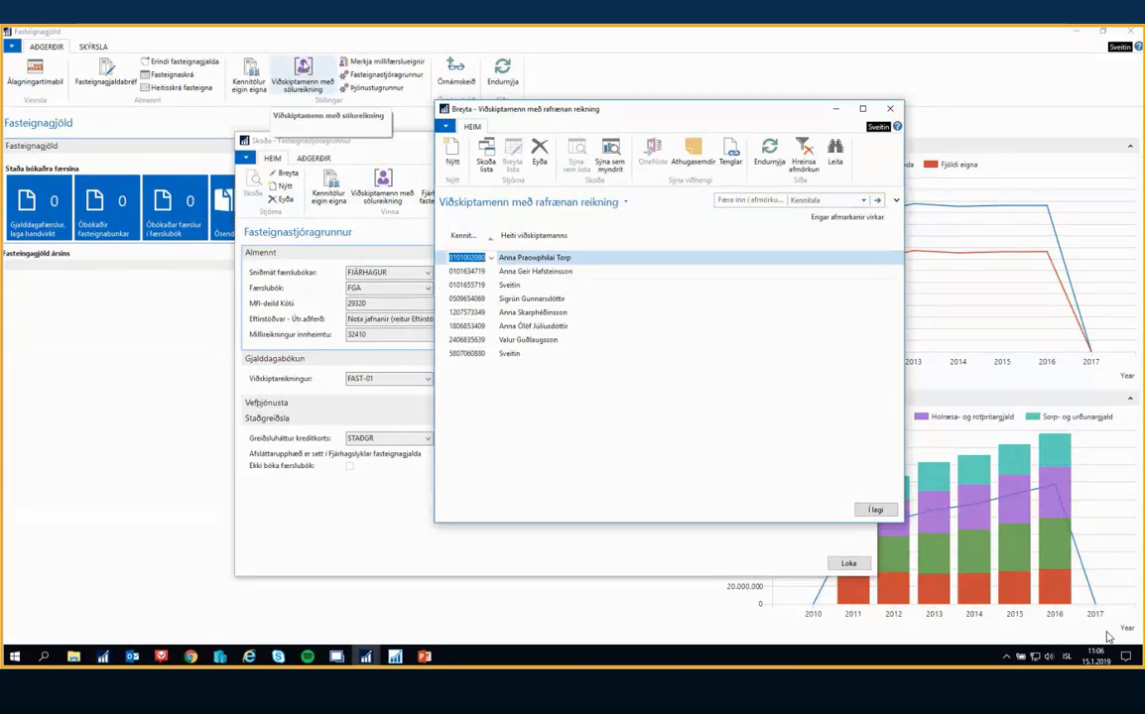
# Try to add a customer to the electronic invoice list by ID number, and discard the unsaved row
pyautogui.click(470, 368)
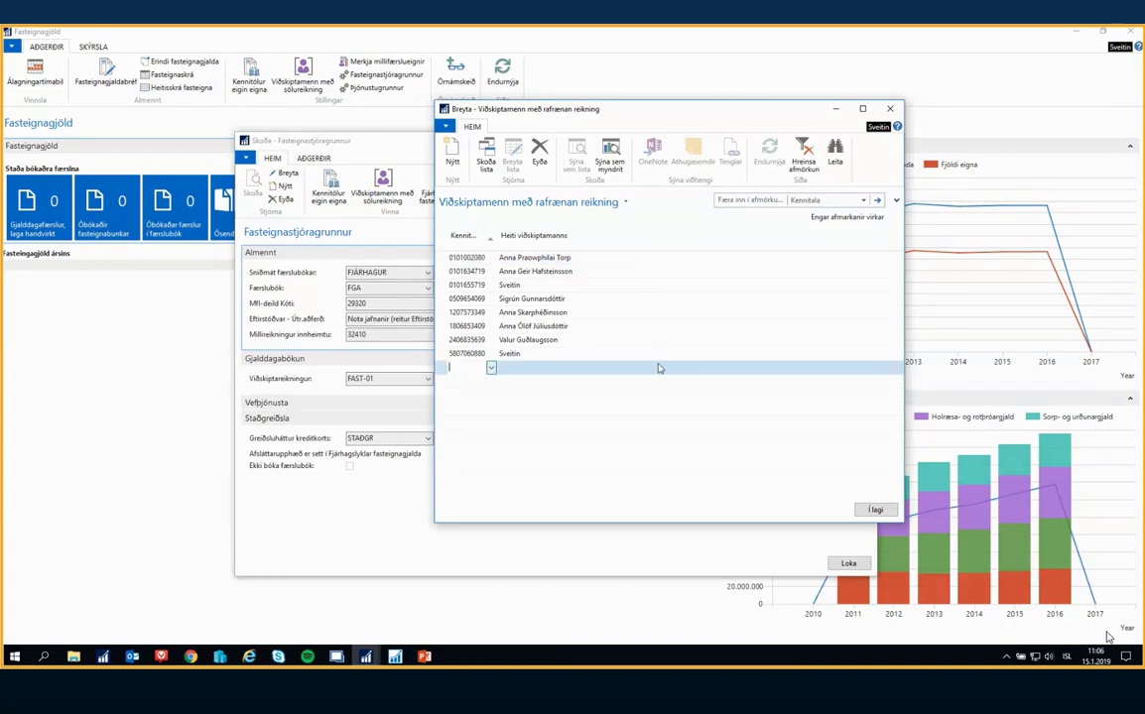
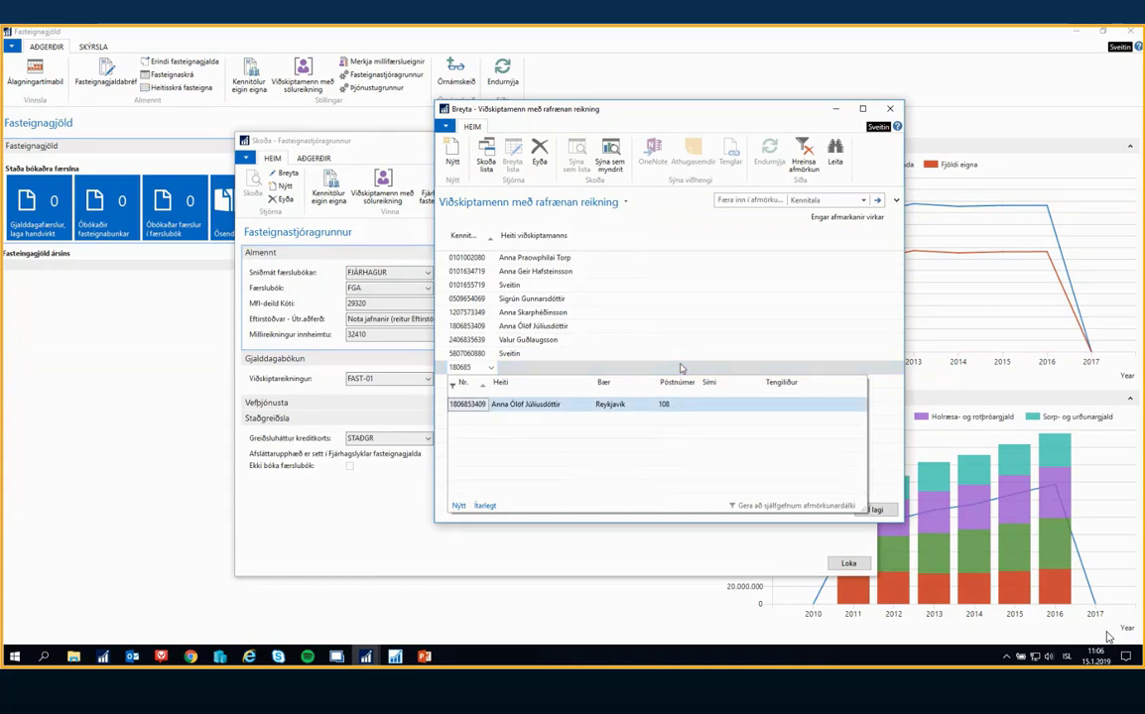
pyautogui.press('Return')
pyautogui.click(532, 366)
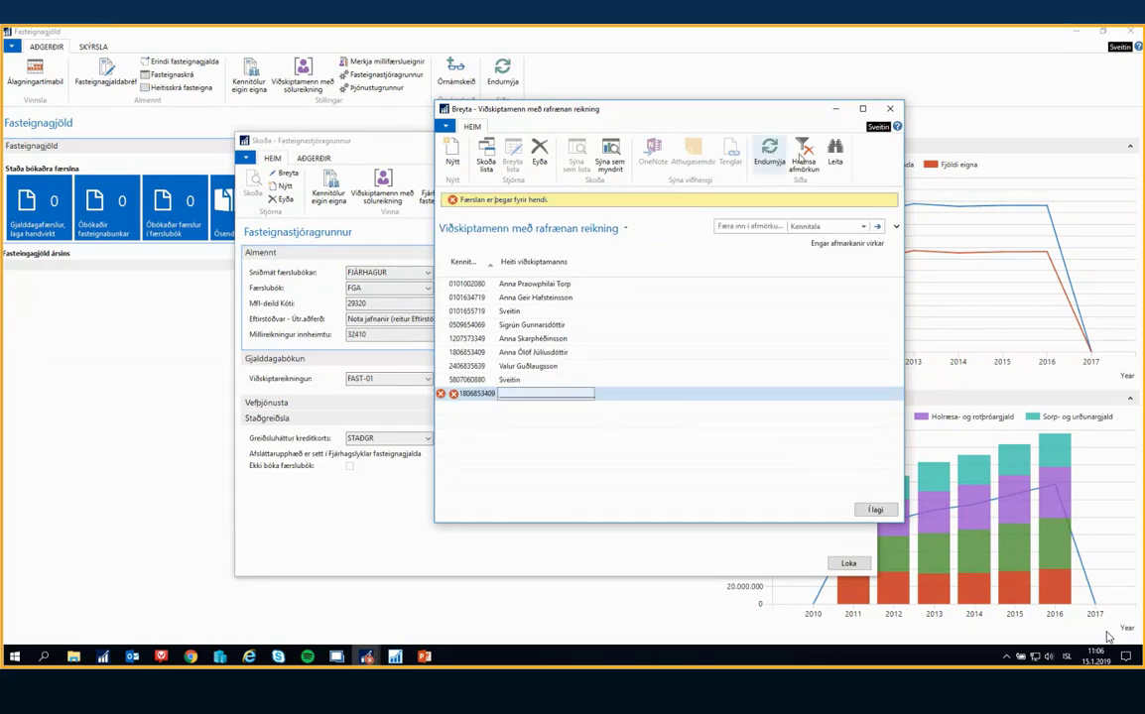
pyautogui.click(769, 153)
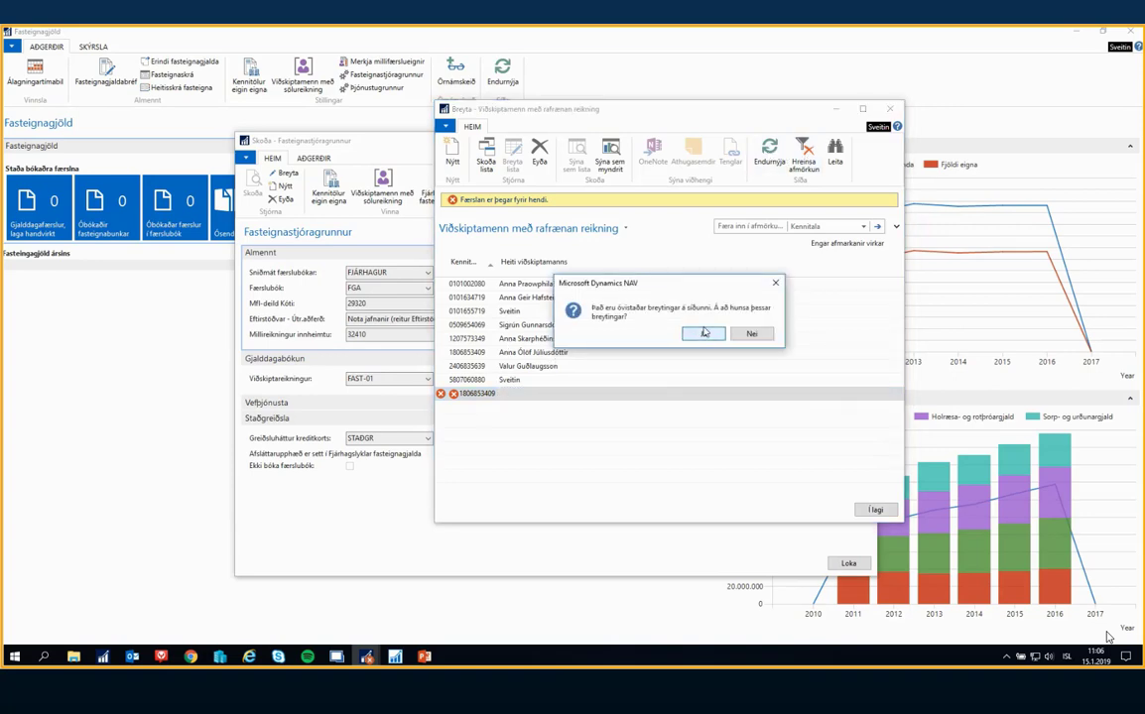
pyautogui.click(703, 333)
# Open the customer card of the sixth customer in the list through the advanced ID number lookup
pyautogui.click(493, 327)
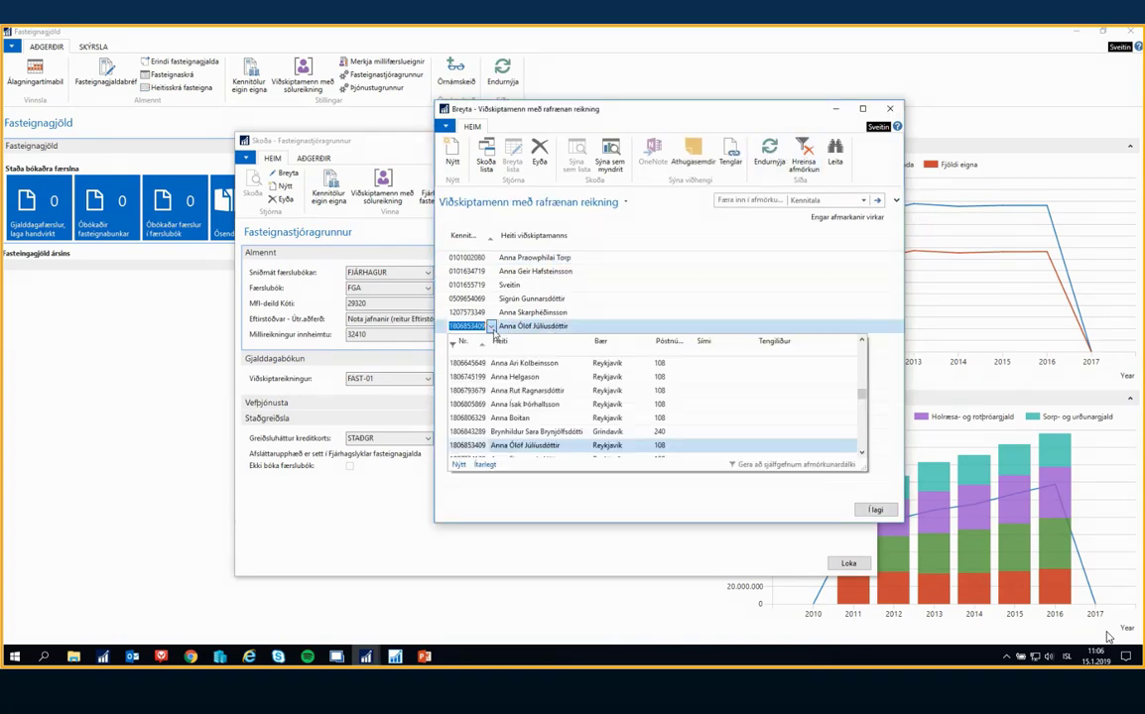
pyautogui.click(482, 465)
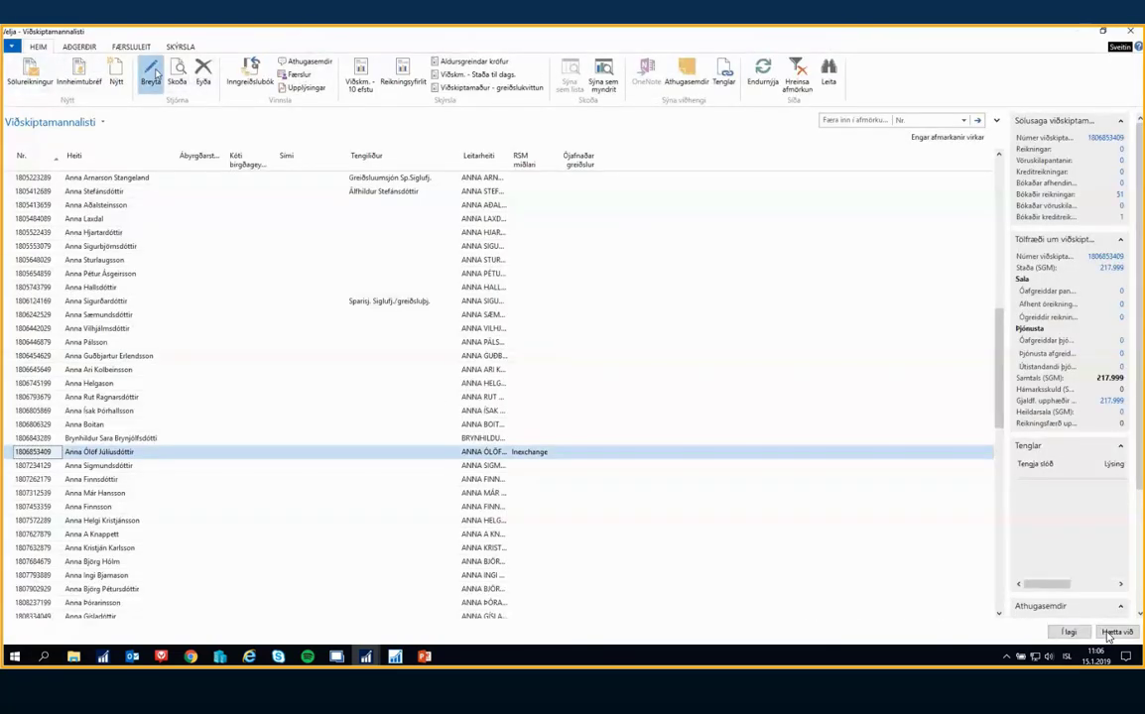
pyautogui.click(153, 74)
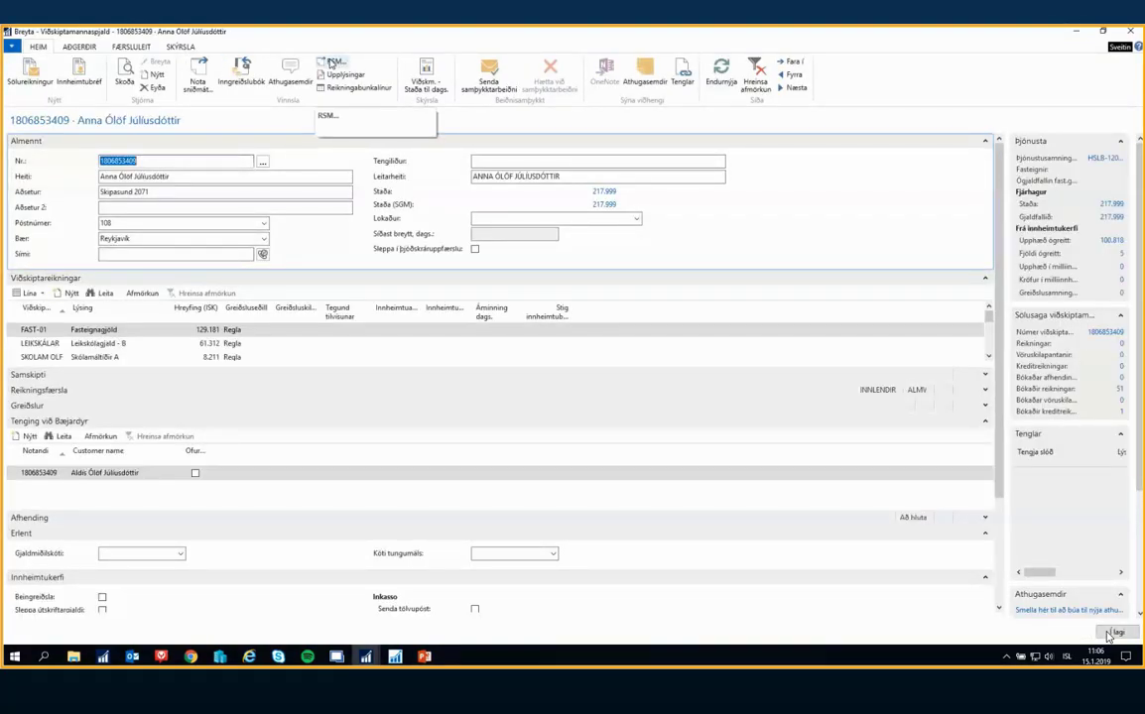
# Review the customer's RSM entry and its RSM miðlari setting, and return to the electronic invoice customer list
pyautogui.click(330, 63)
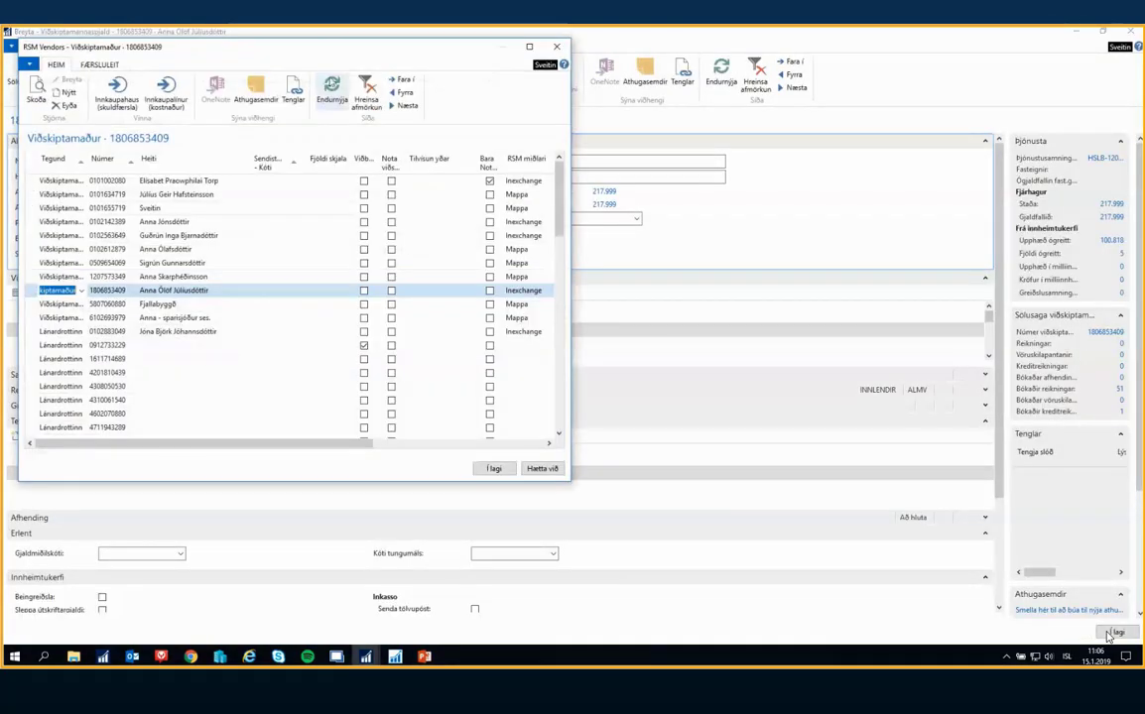
pyautogui.moveTo(399, 46); pyautogui.dragTo(546, 79)
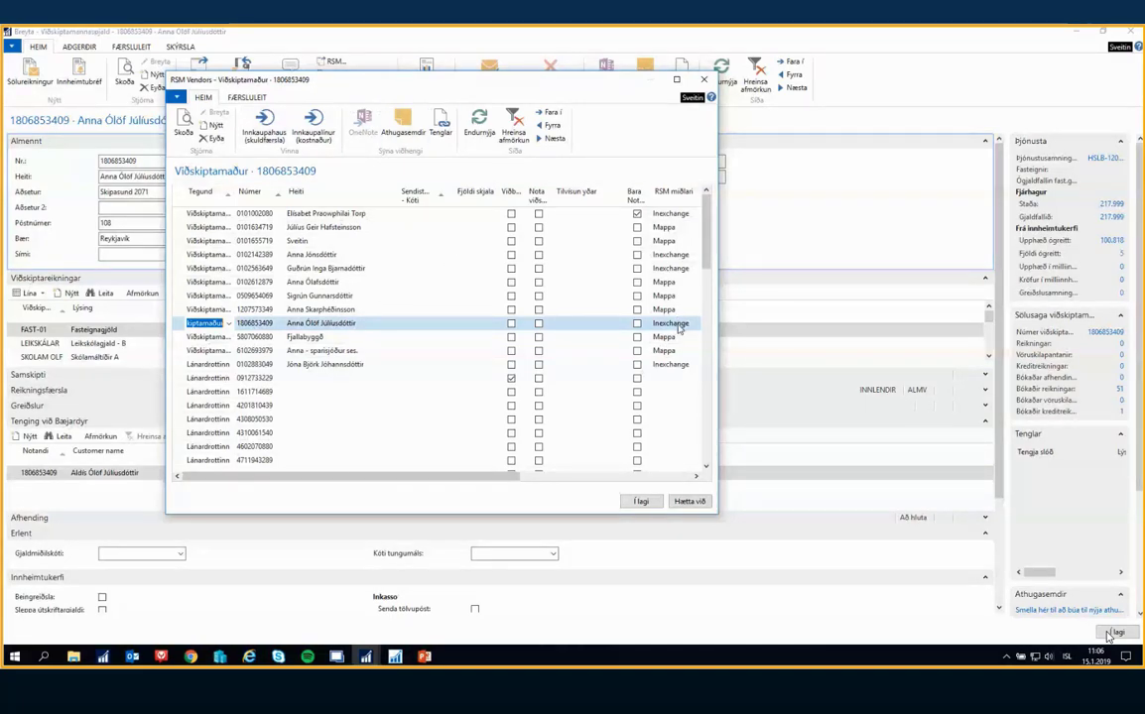
pyautogui.moveTo(378, 475); pyautogui.dragTo(569, 475)
pyautogui.press('Escape')
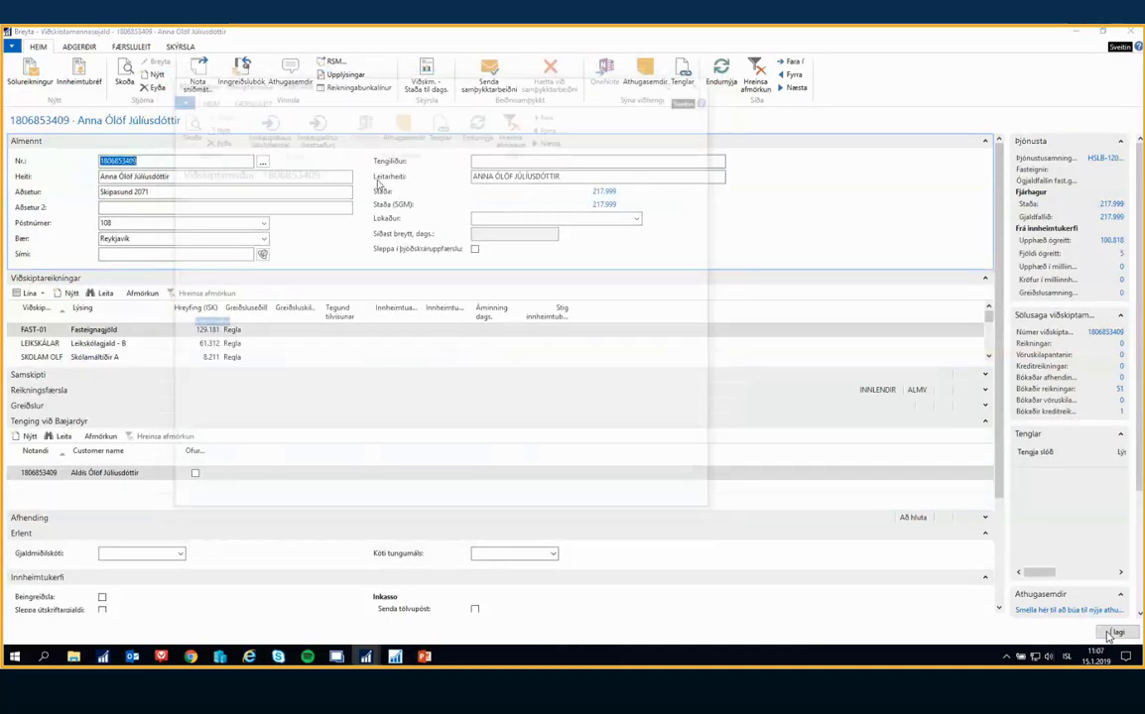
pyautogui.press('Escape')
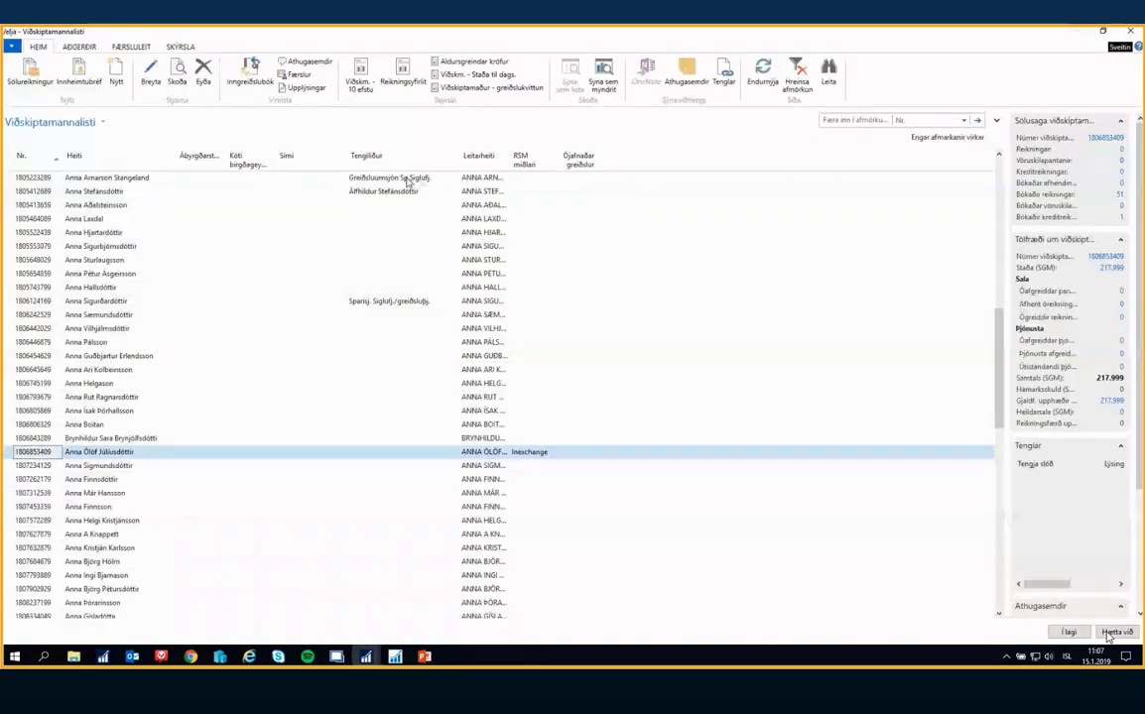
pyautogui.press('Return')
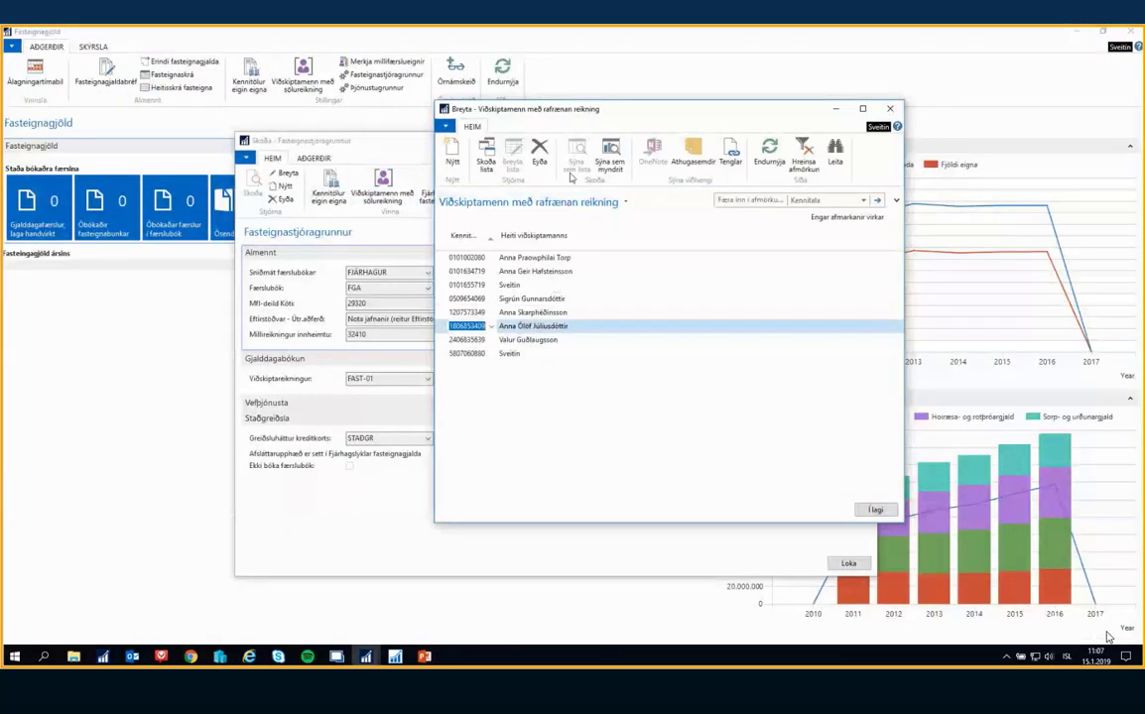
# Close the electronic invoice customer list and the Fasteignastjóragrunnur setup, and open Álagningartímabil
pyautogui.click(533, 325)
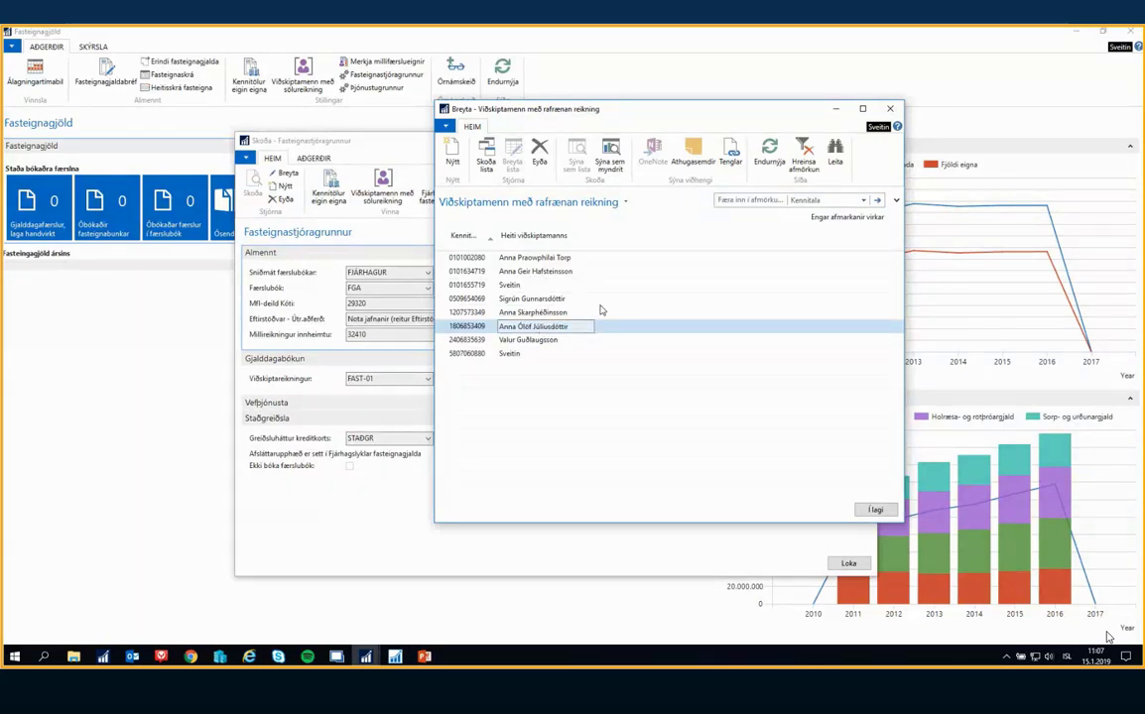
pyautogui.press('Return')
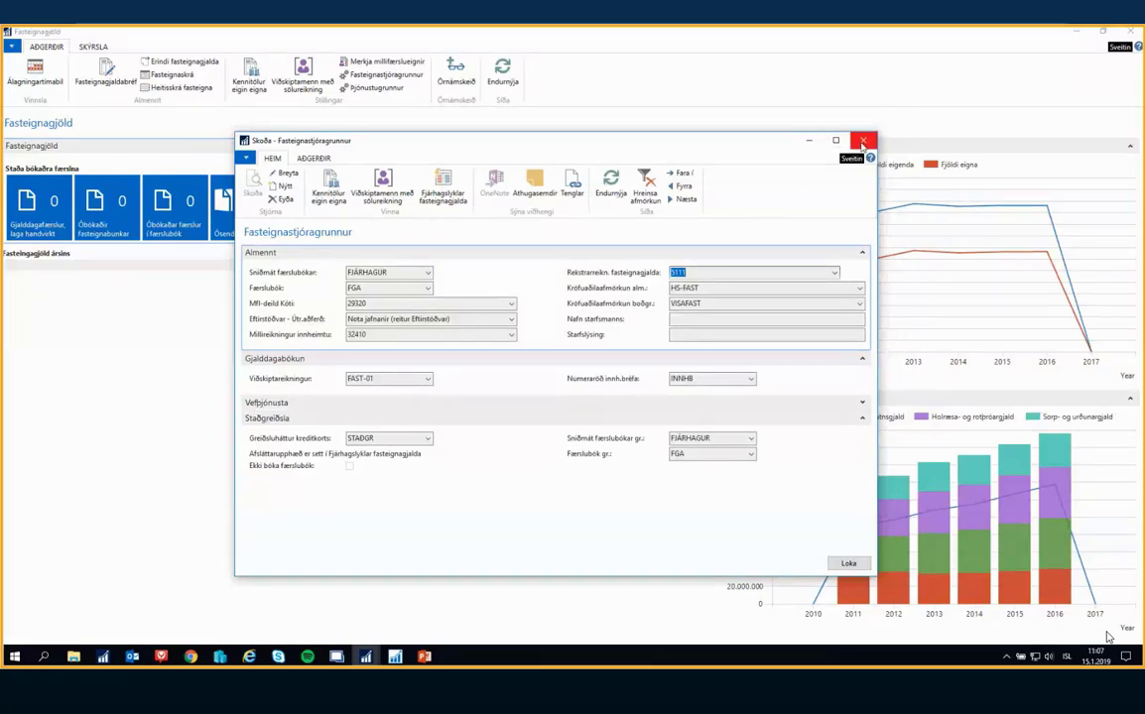
pyautogui.click(862, 146)
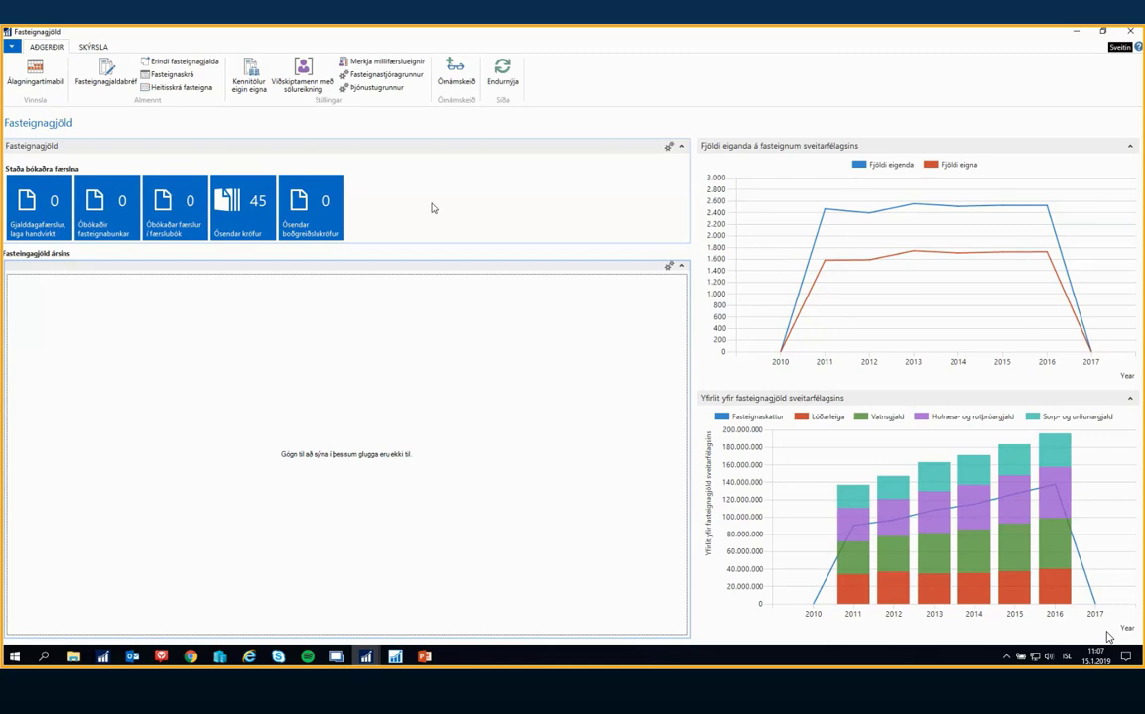
pyautogui.click(36, 71)
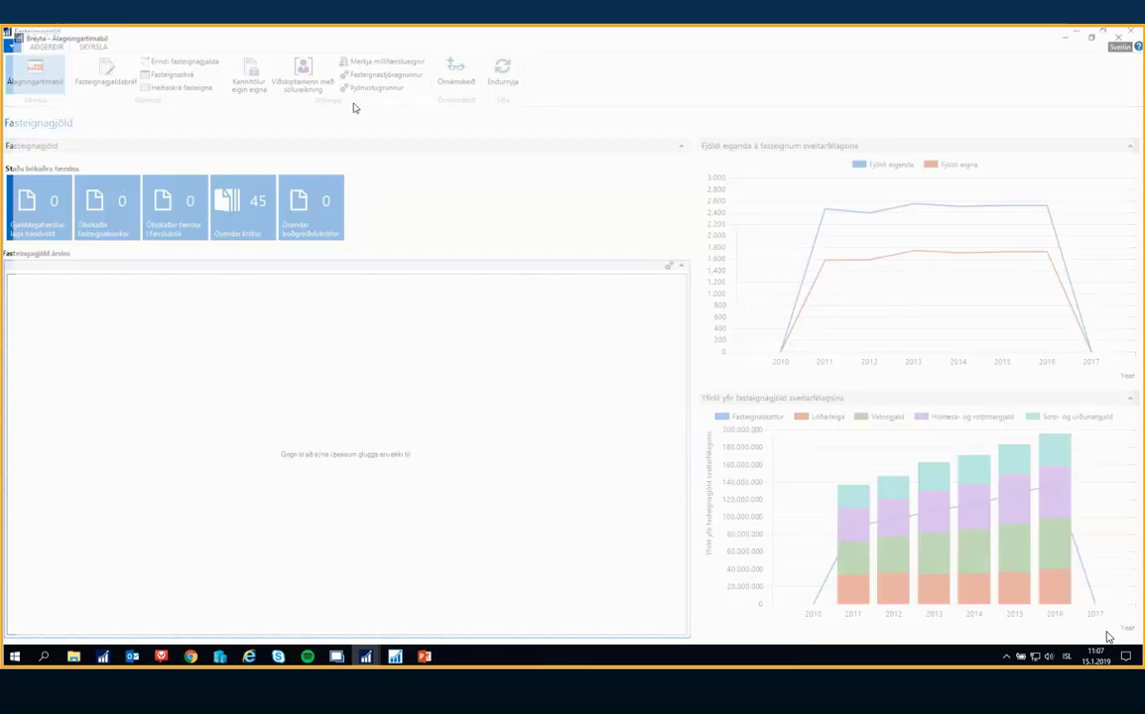
# Reposition the Álagningartímabil window and widen it to fit all of its columns
pyautogui.moveTo(279, 38); pyautogui.dragTo(363, 118)
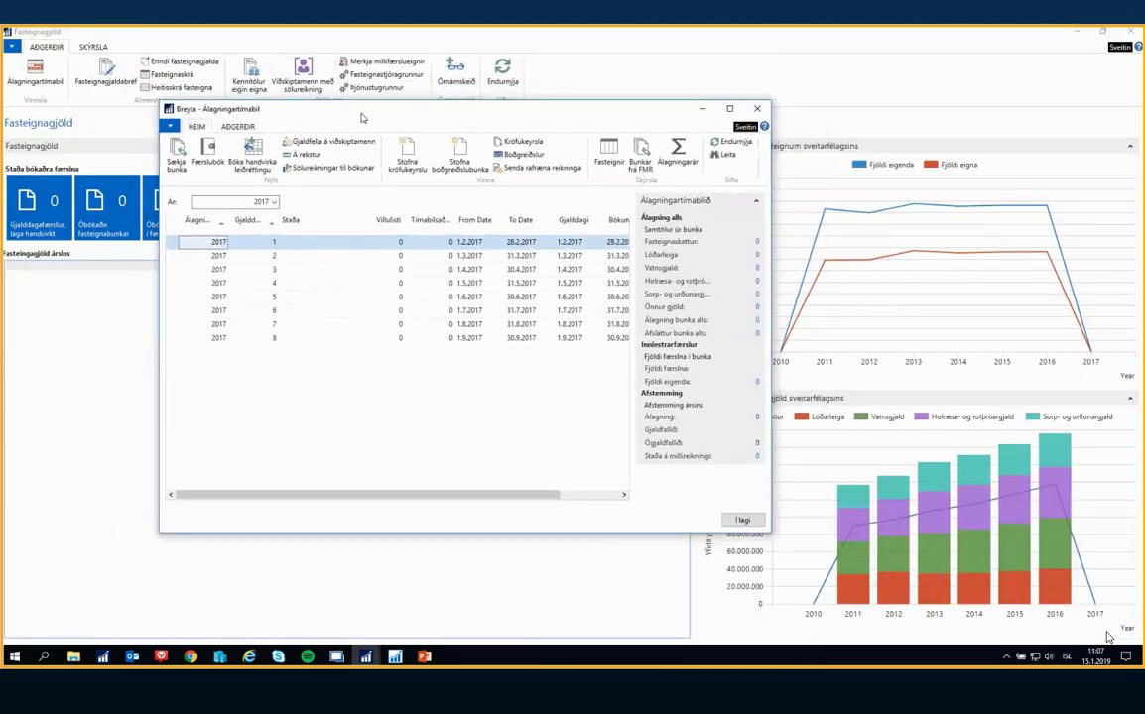
pyautogui.moveTo(770, 499); pyautogui.dragTo(901, 499)
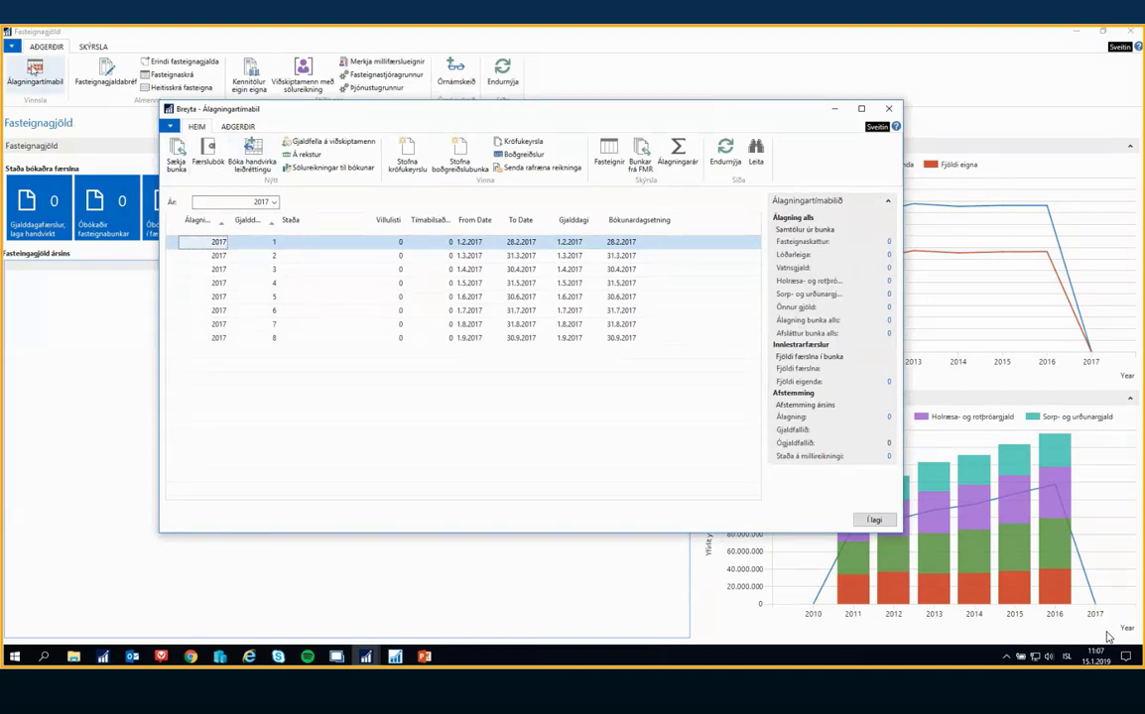
# Switch to the main Aðalbókari window and open Álagningartímabil from the Fasteignastjóri department
pyautogui.click(366, 657)
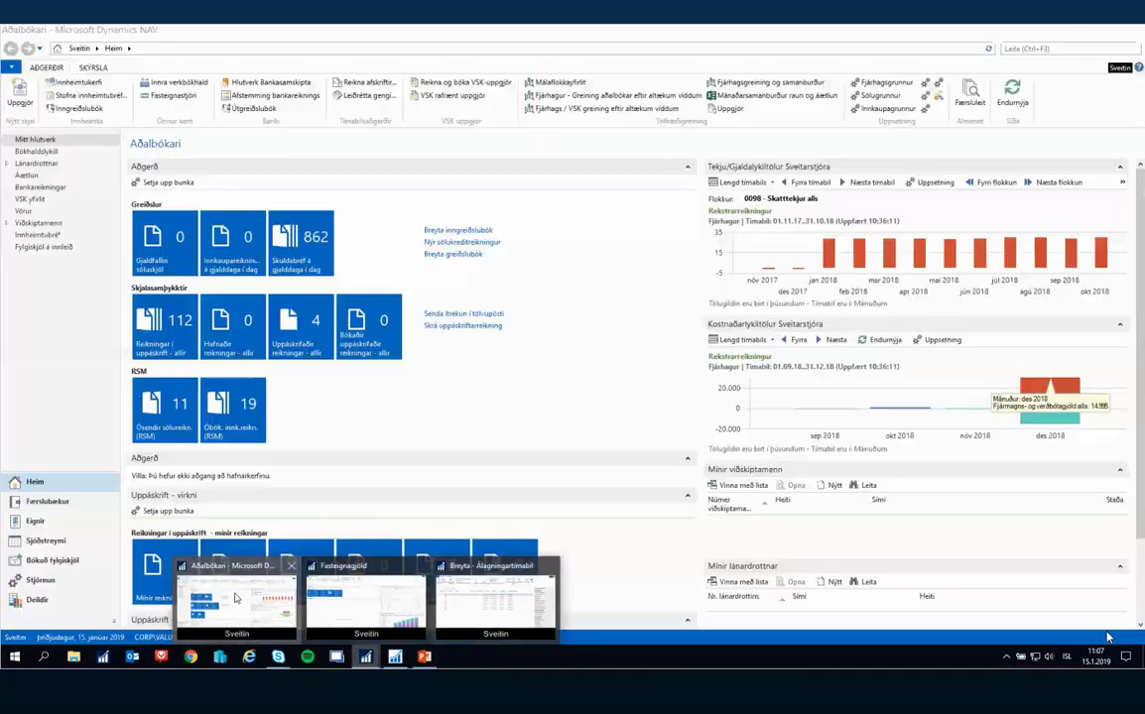
pyautogui.click(236, 599)
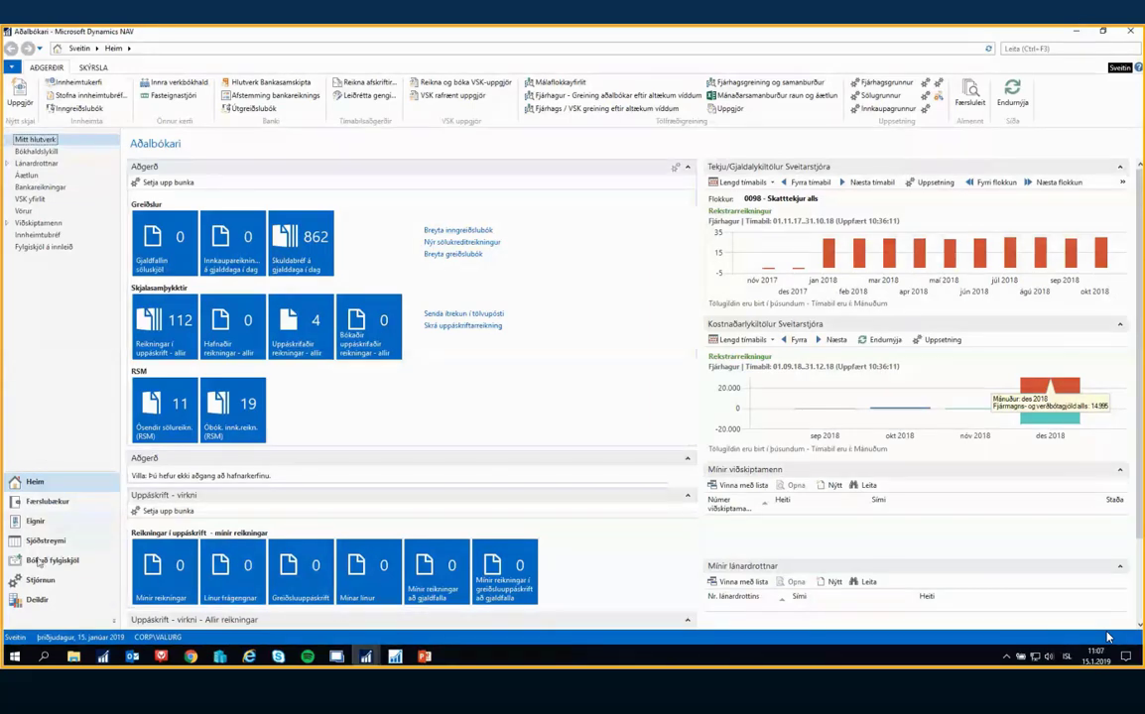
pyautogui.click(37, 600)
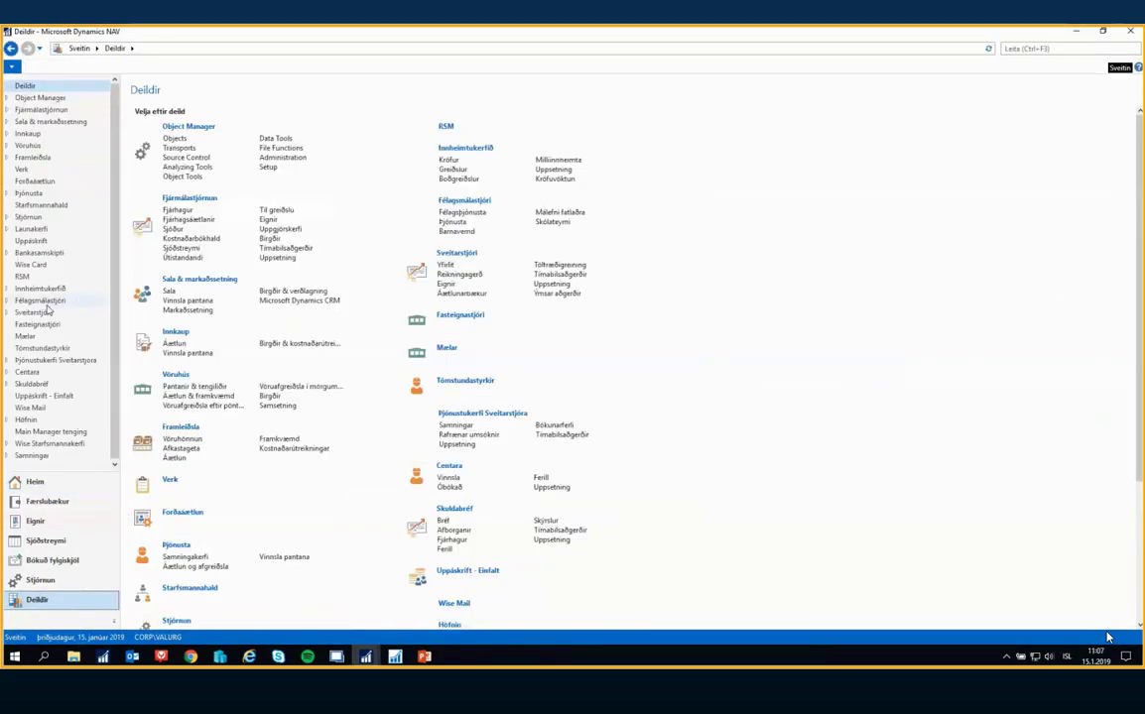
pyautogui.click(39, 323)
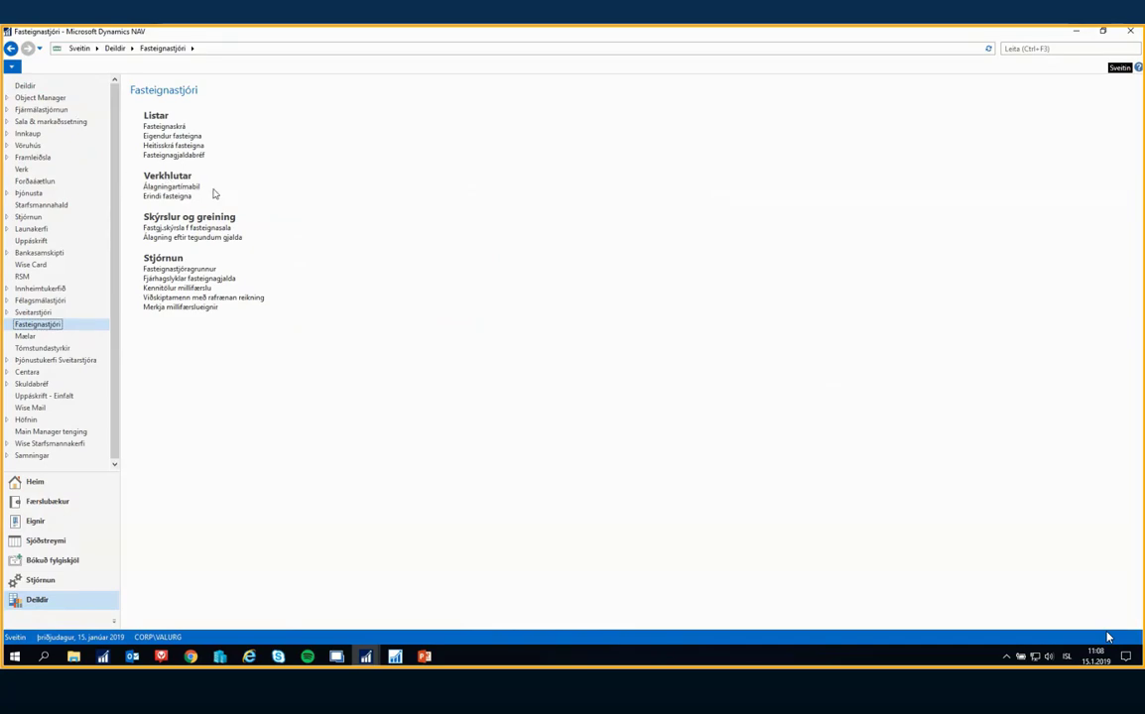
pyautogui.click(181, 189)
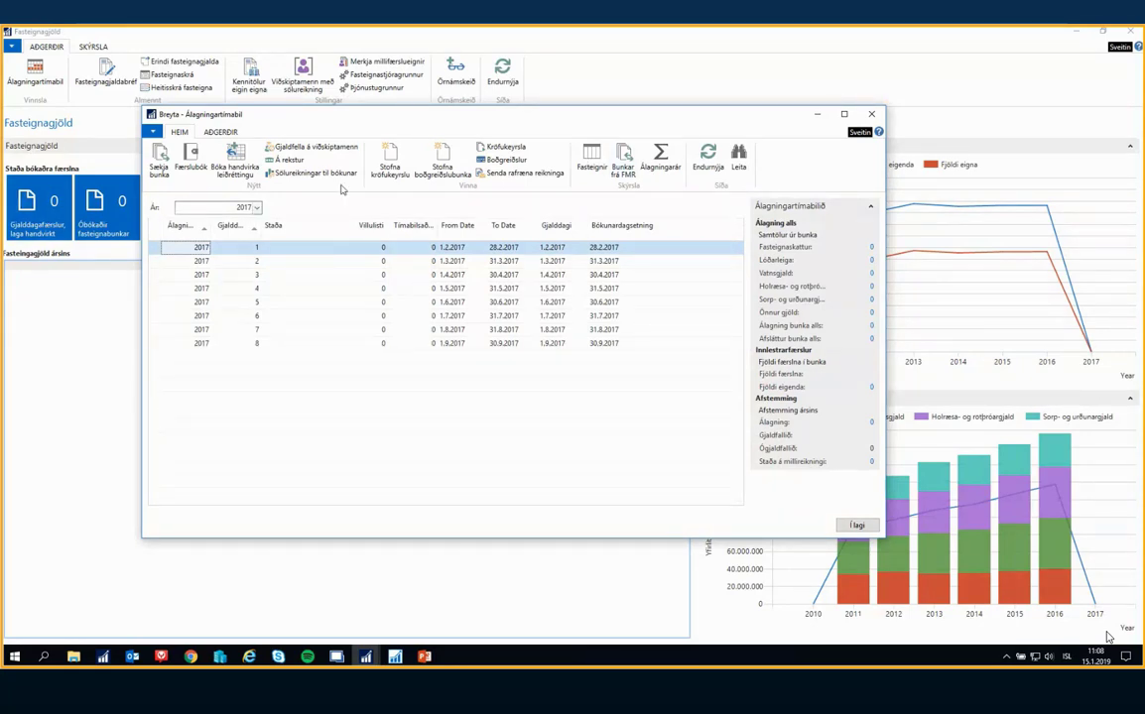
# Open the Álagningarár list and add the year 2018 with a minimum due-date amount of 1.000
pyautogui.click(653, 159)
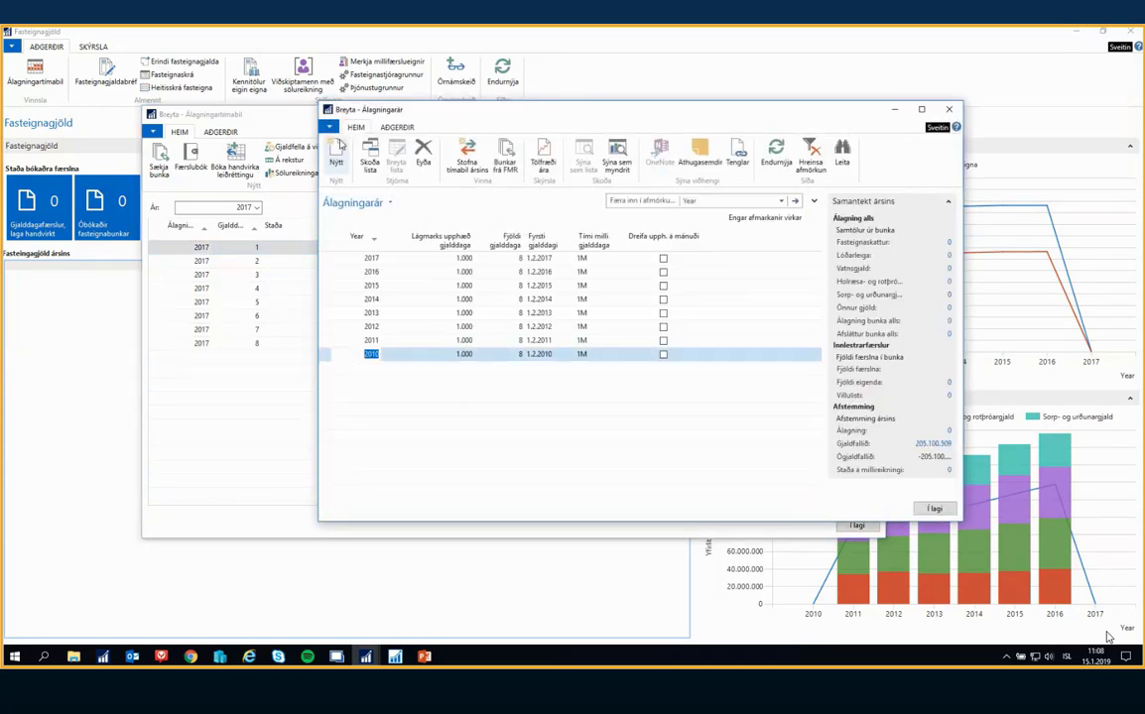
pyautogui.click(335, 156)
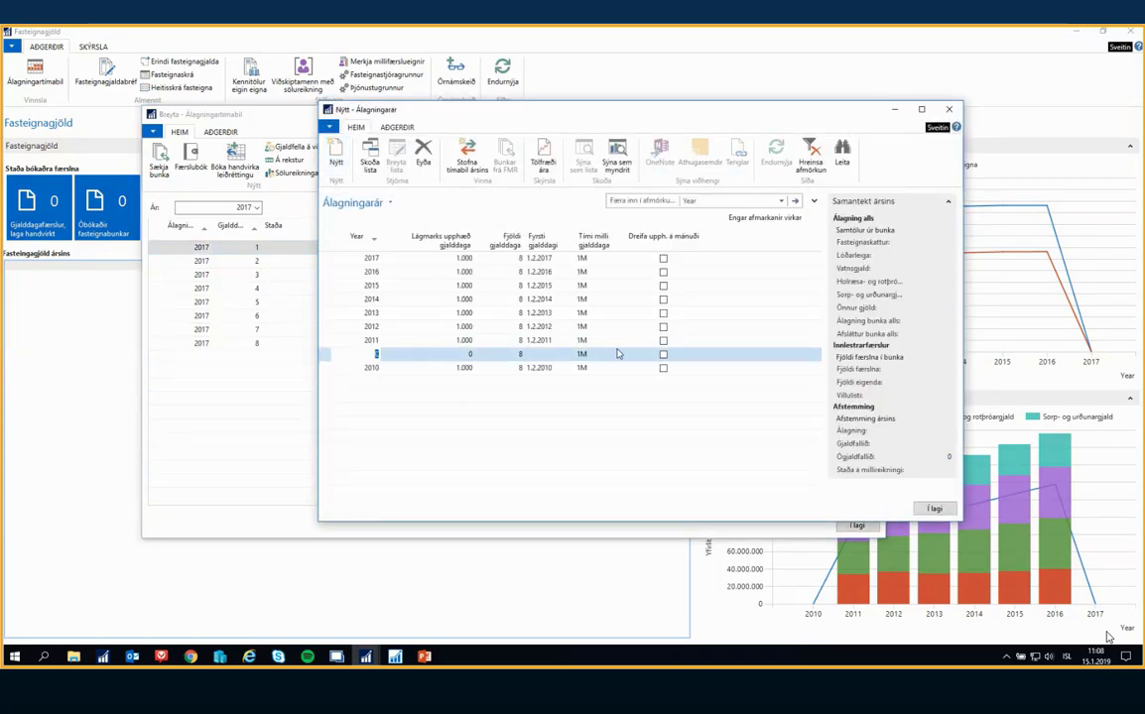
pyautogui.write('2018')
pyautogui.press('Tab')
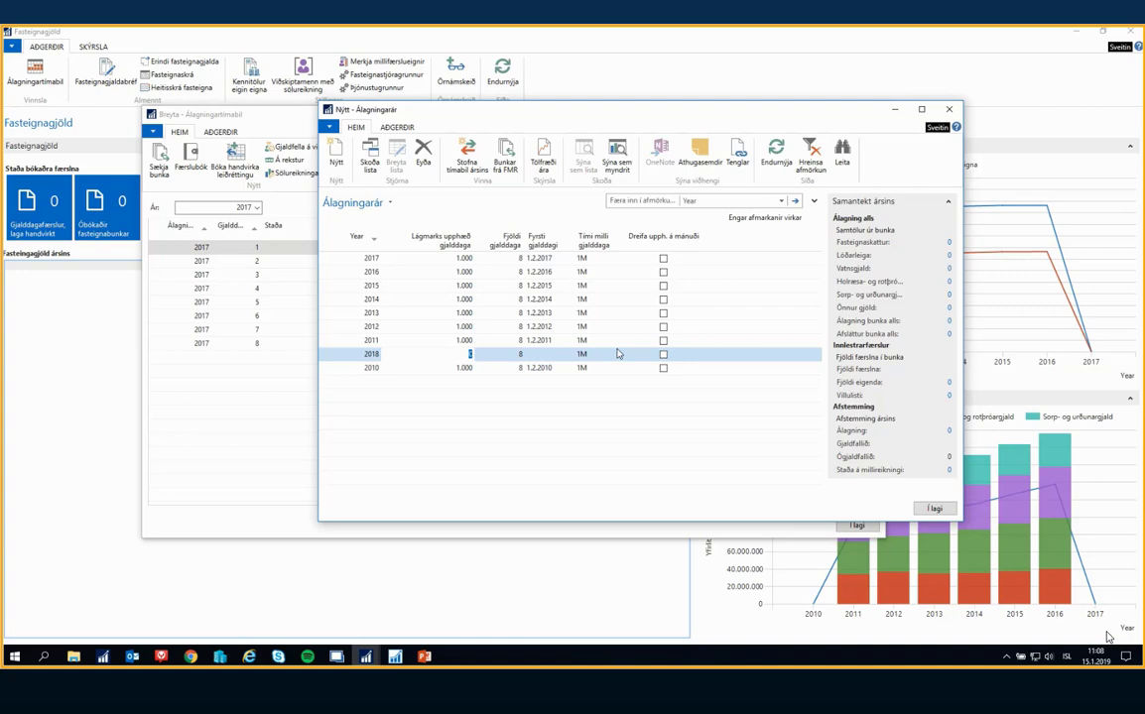
pyautogui.write('1000')
pyautogui.press('Tab')
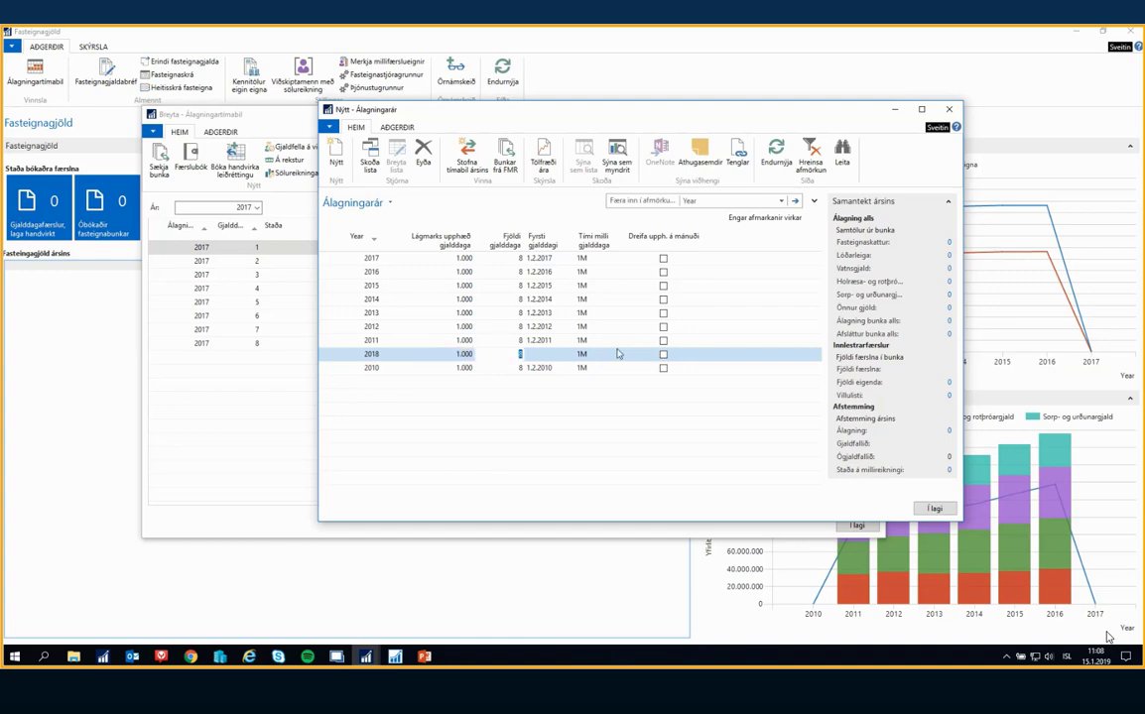
# Set the first due date of 2018 to 1.3.2018 and enable Dreifa upph. á mánuði, keeping 8 due dates at 1M intervals
pyautogui.press('Tab')
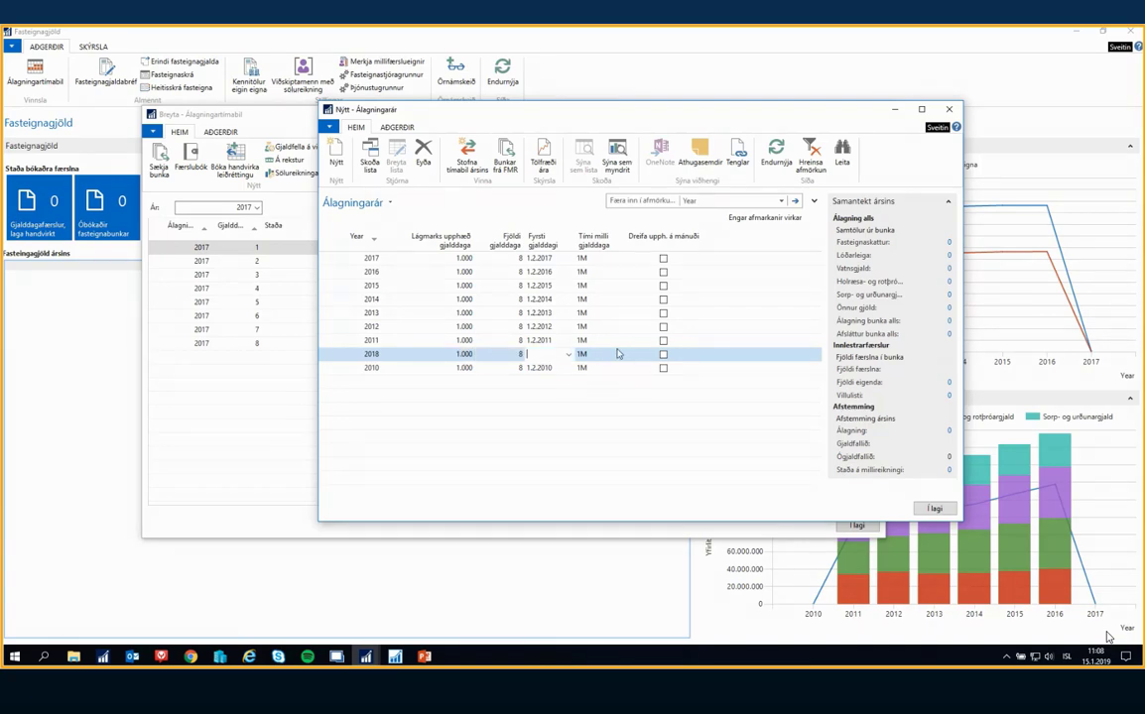
pyautogui.write('010318')
pyautogui.press('Tab')
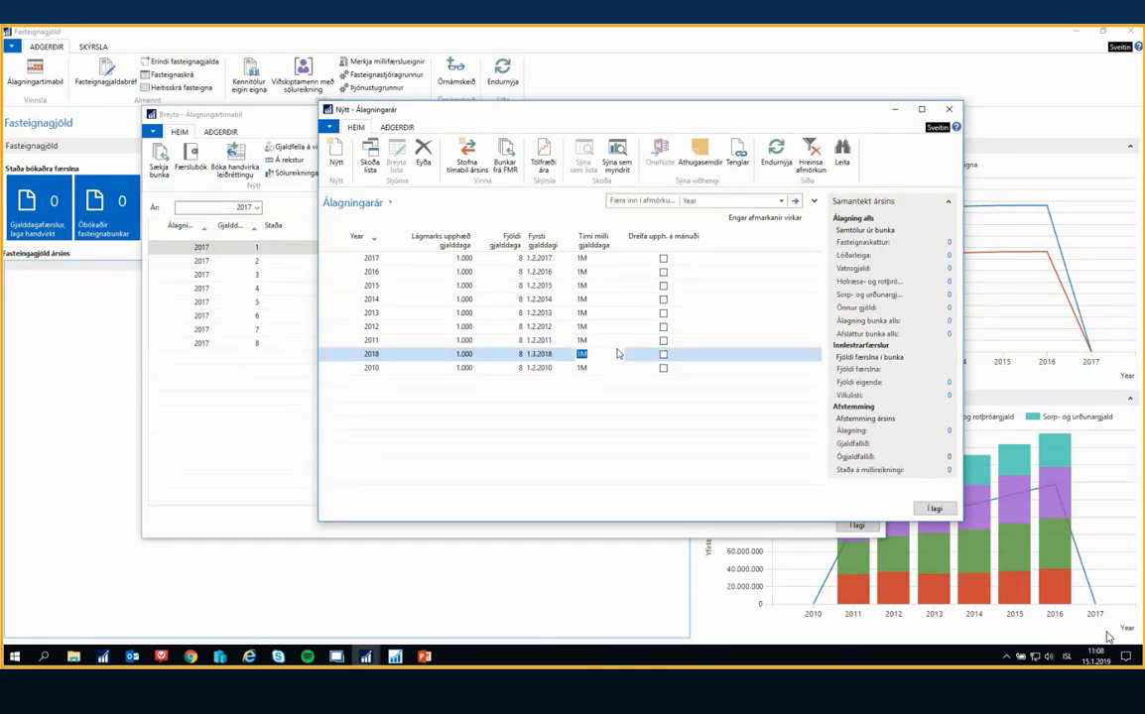
pyautogui.press('Tab')
pyautogui.press('space')
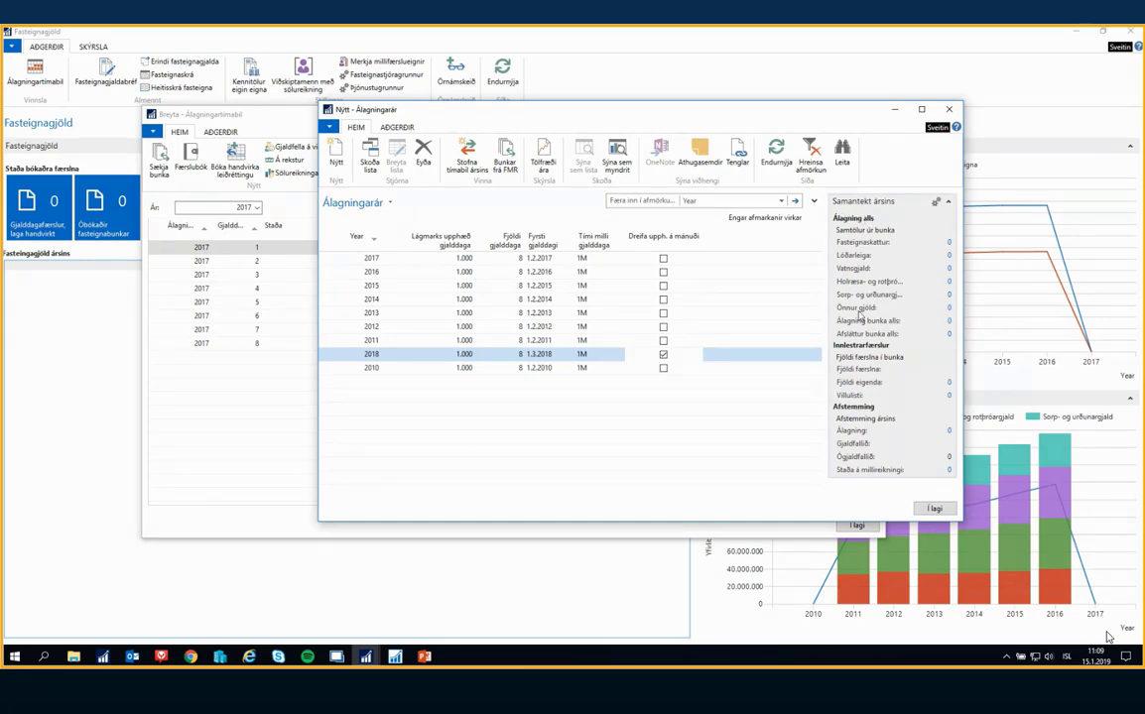
# Review the yearly summaries for 2016, 2015 and 2017, and refresh the Álagningarár list
pyautogui.click(476, 274)
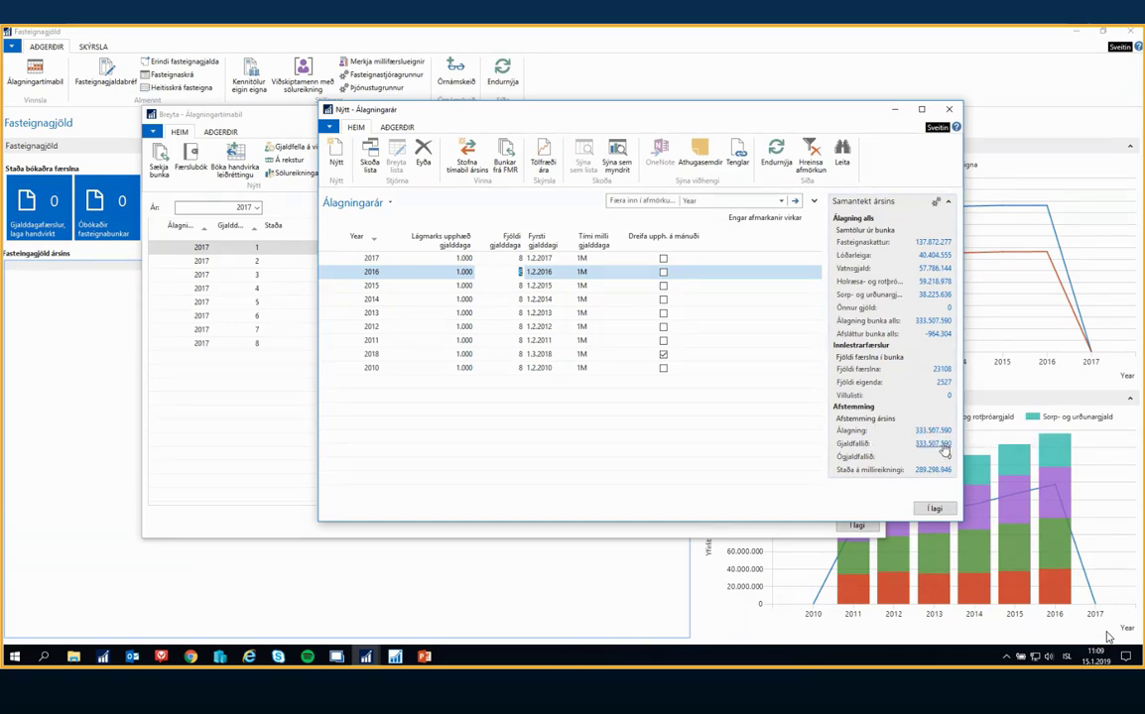
pyautogui.click(415, 286)
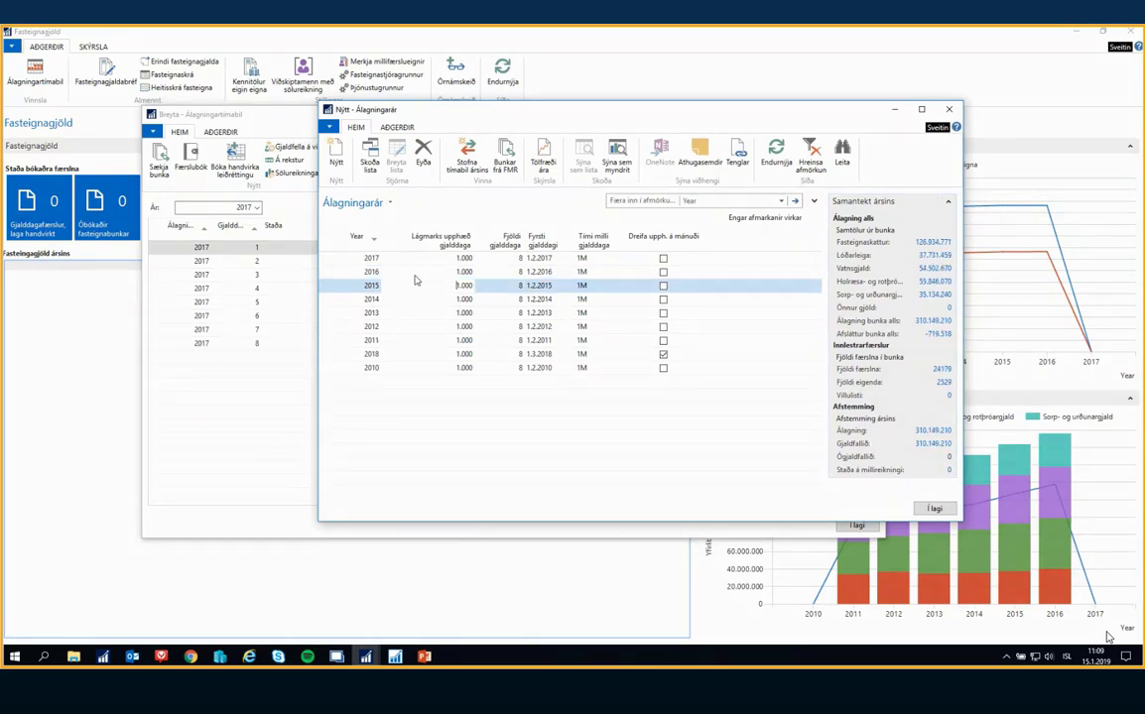
pyautogui.click(417, 259)
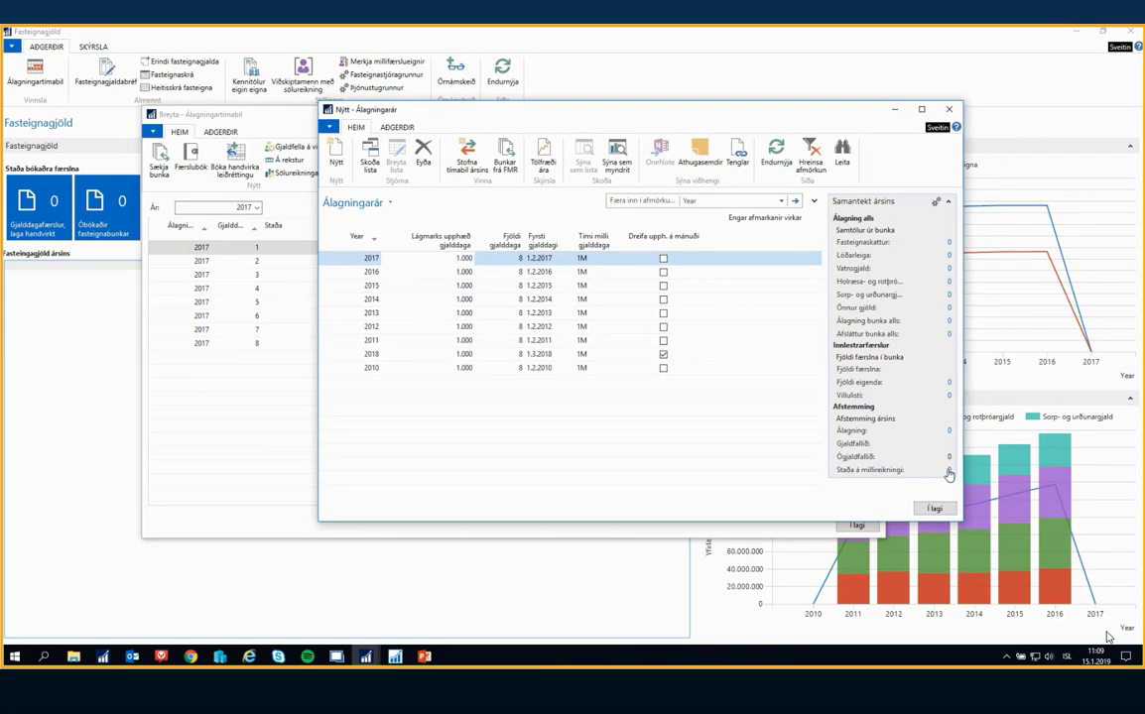
pyautogui.click(777, 152)
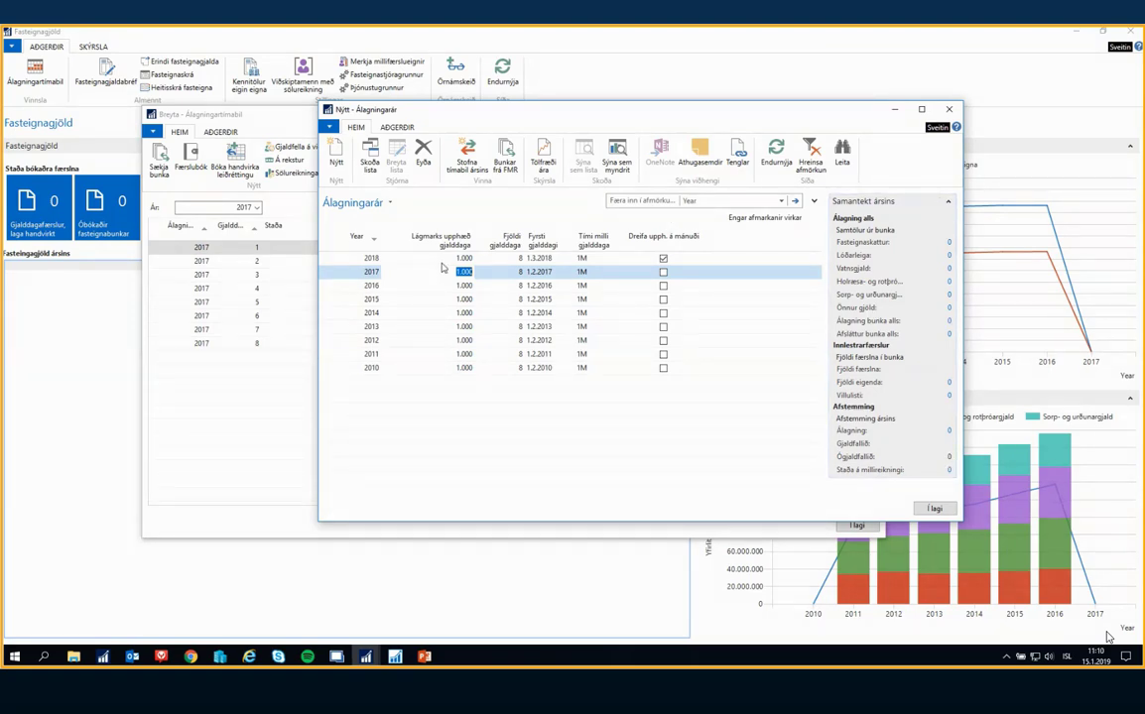
# Create the assessment periods for the year 2018 and close the Álagningarár list
pyautogui.click(518, 258)
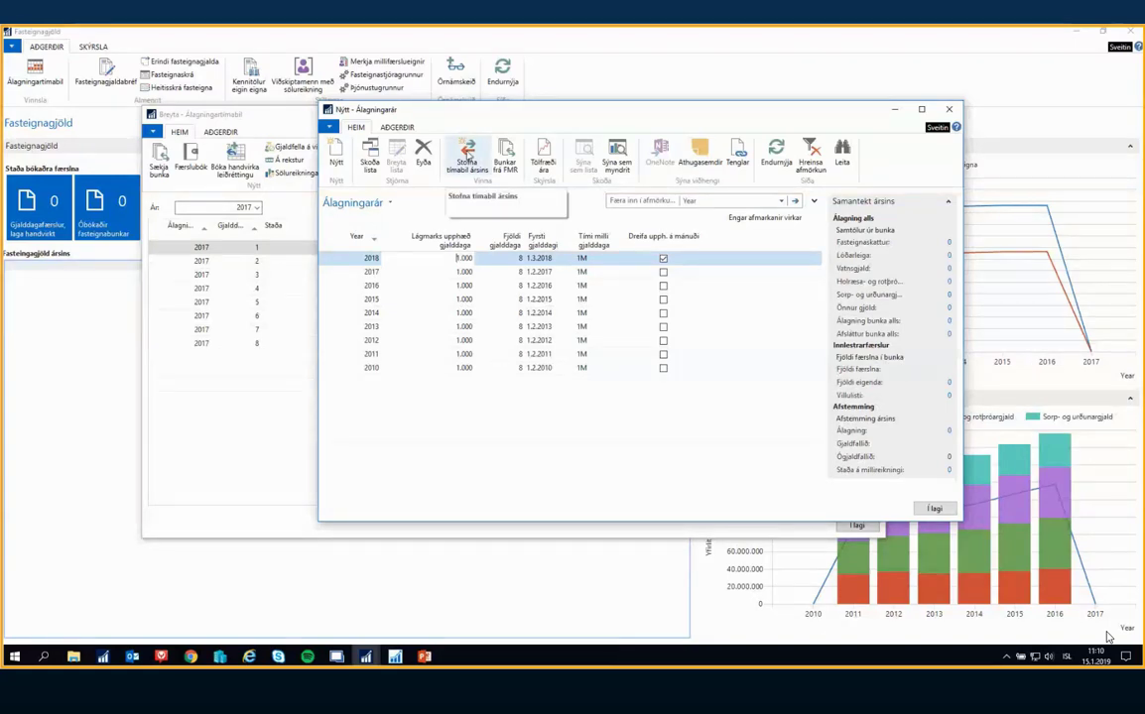
pyautogui.click(467, 155)
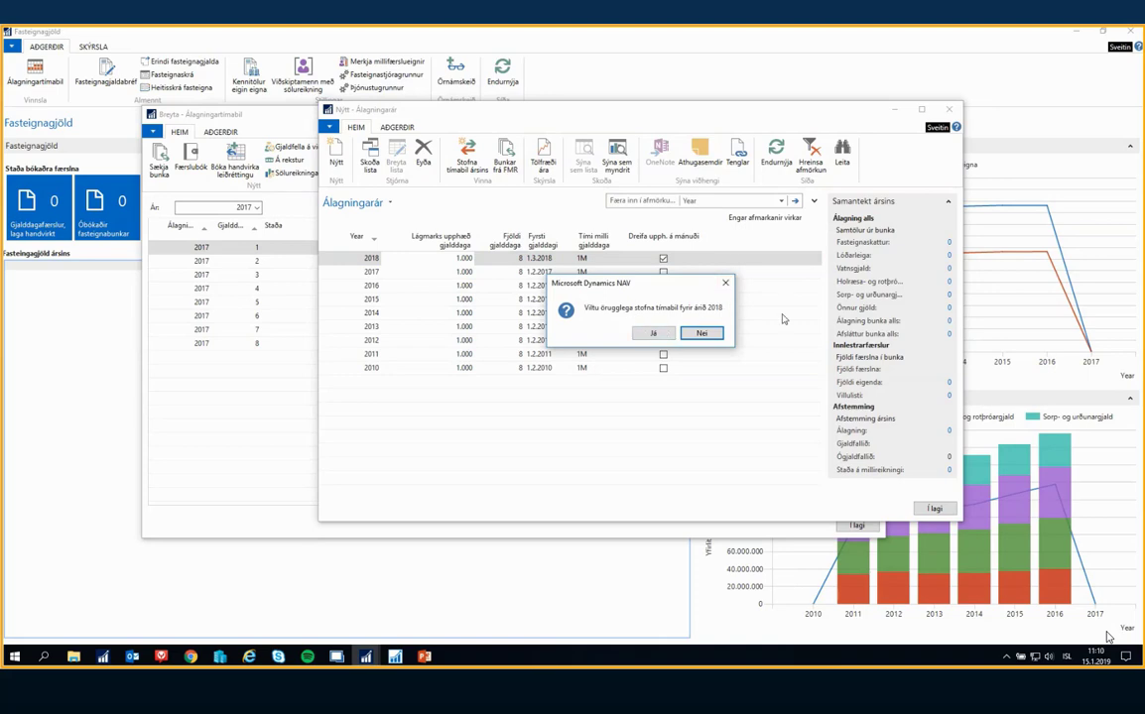
pyautogui.click(654, 332)
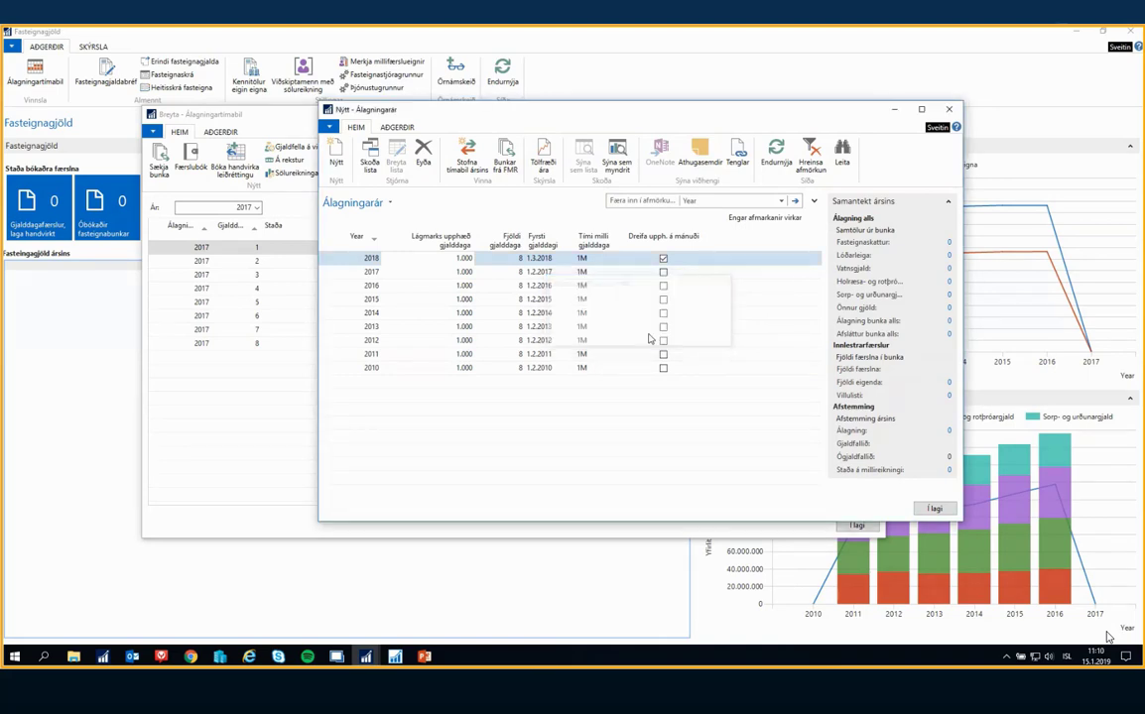
pyautogui.click(933, 509)
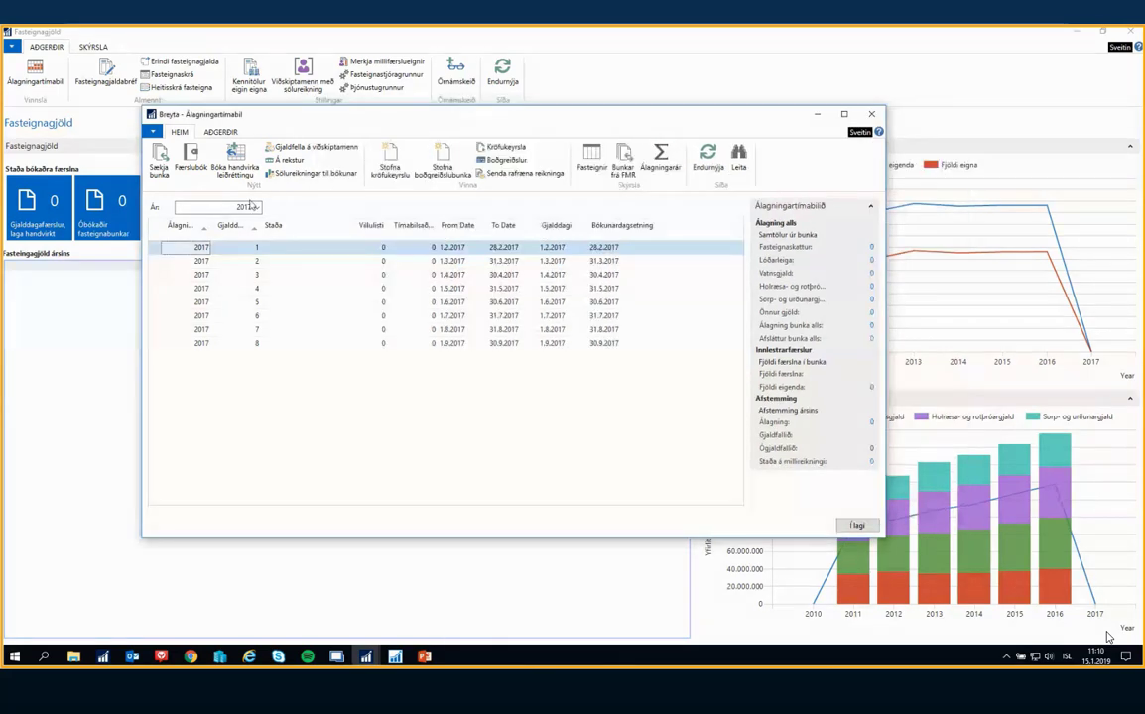
# Set the year in Álagningartímabil to 2018 and select its first due date
pyautogui.click(256, 207)
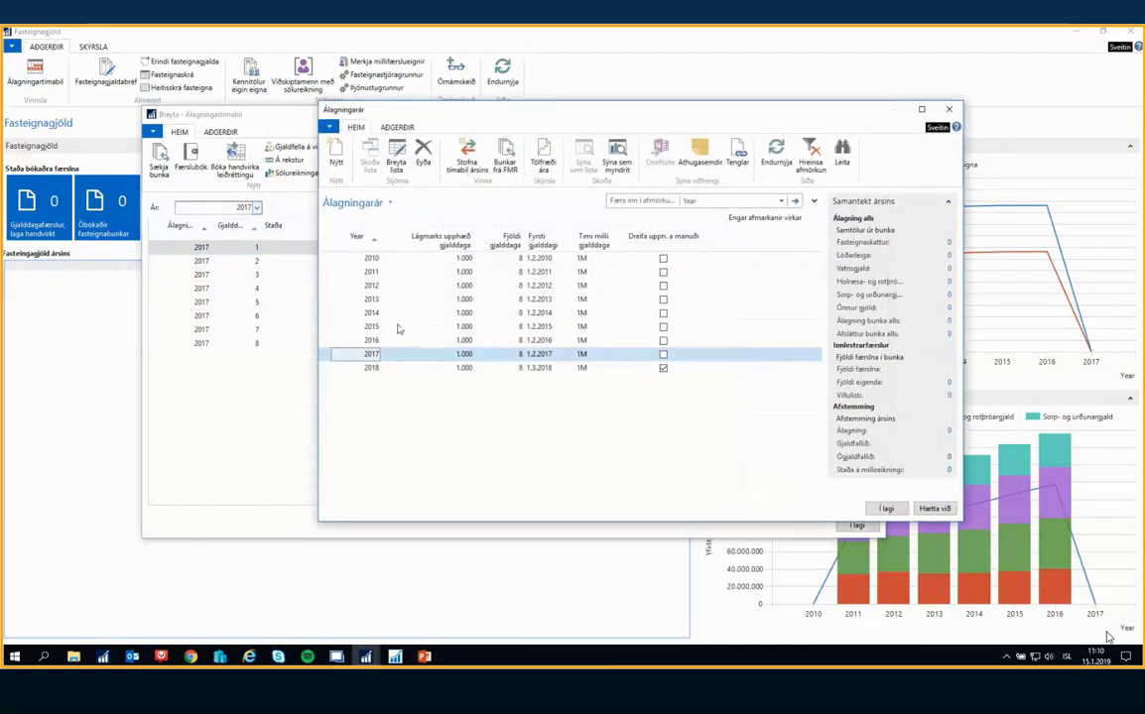
pyautogui.press('Down')
pyautogui.press('Return')
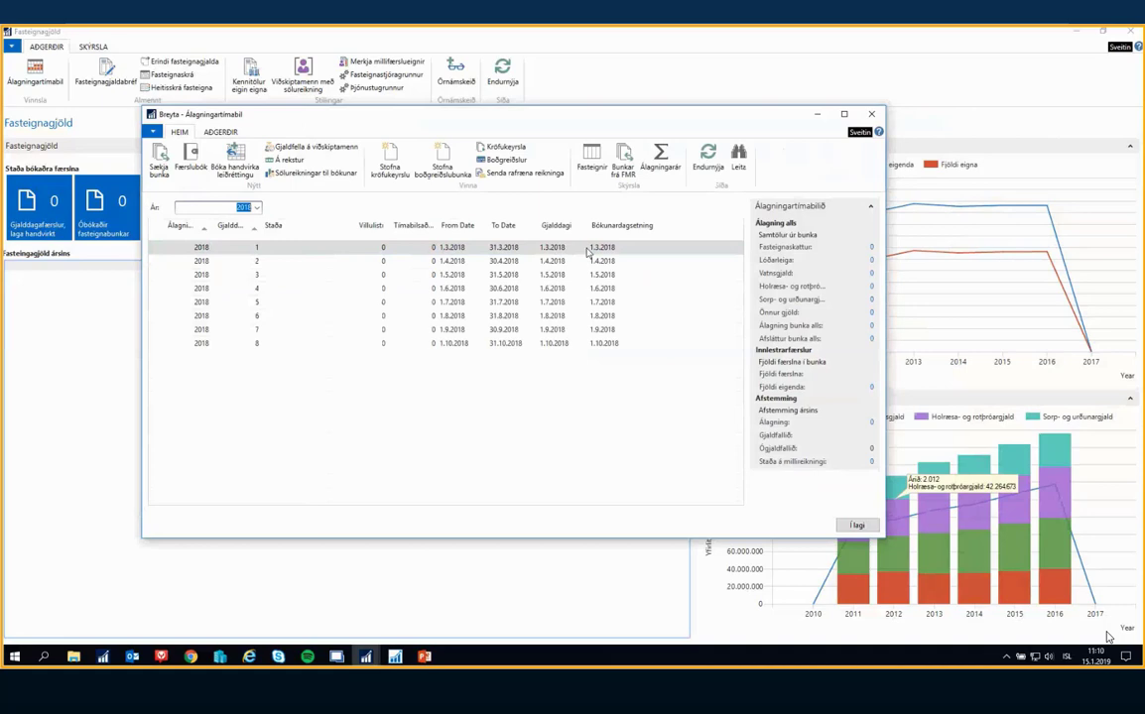
pyautogui.click(353, 248)
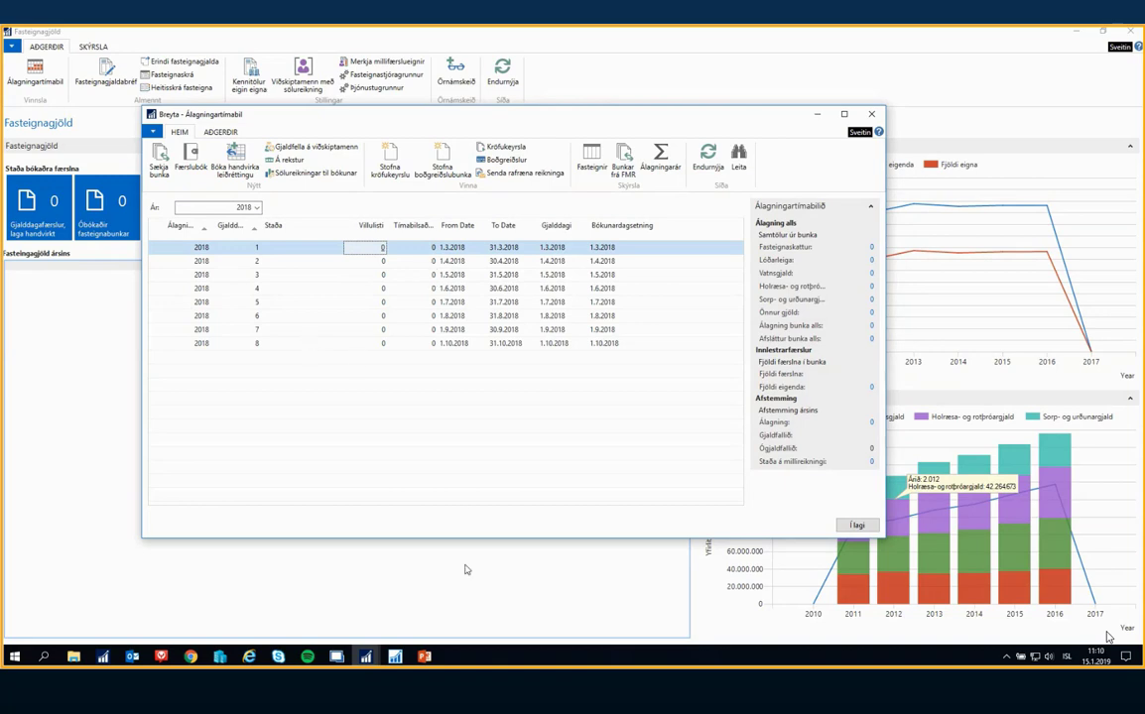
# Switch to PowerPoint, present slide 3 (Álagning) as a slide show, and return to the Álagningartímabil window in Dynamics NAV
pyautogui.moveTo(430, 654)
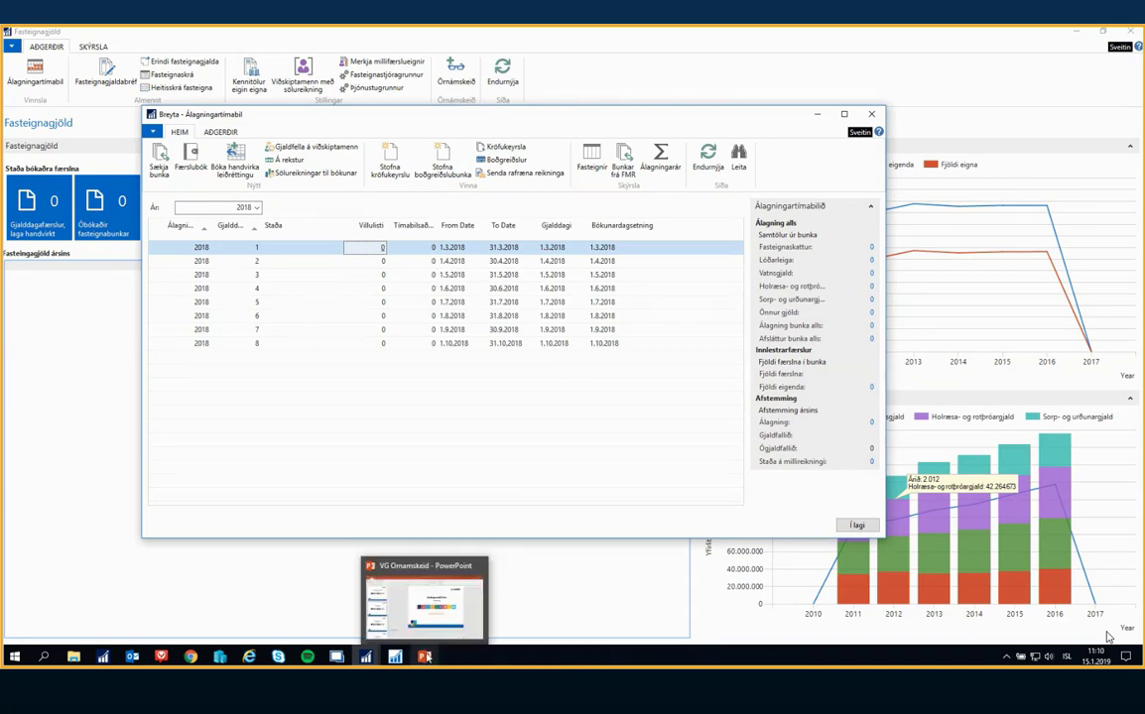
pyautogui.click(432, 631)
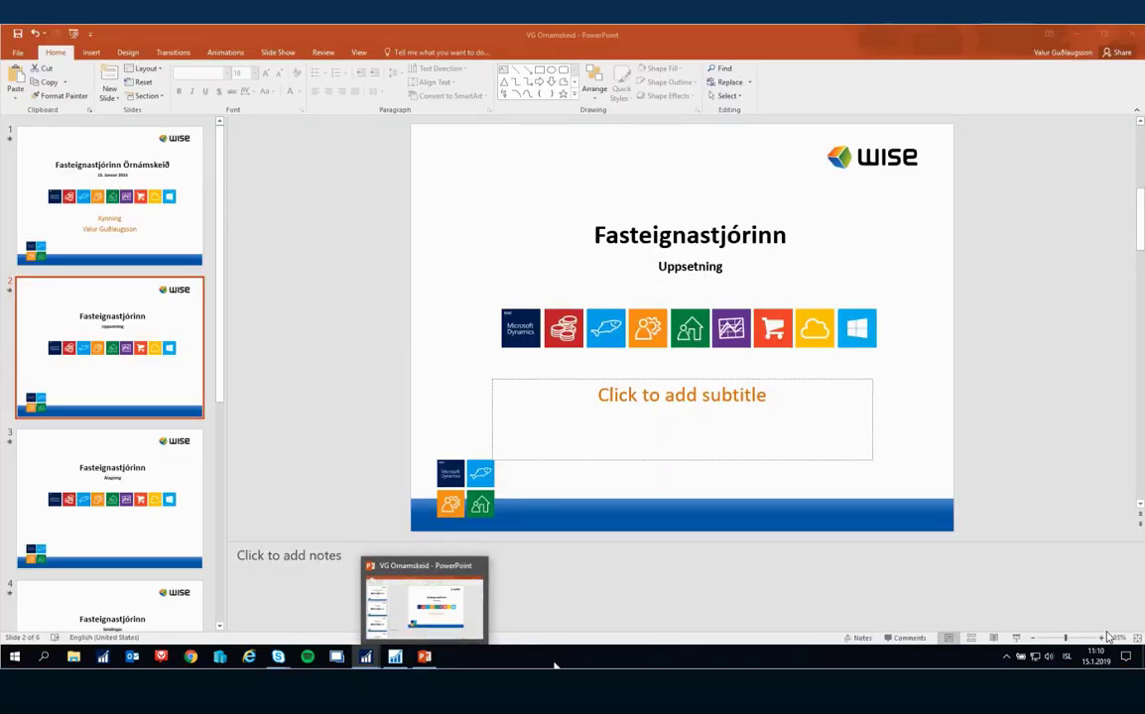
pyautogui.click(128, 464)
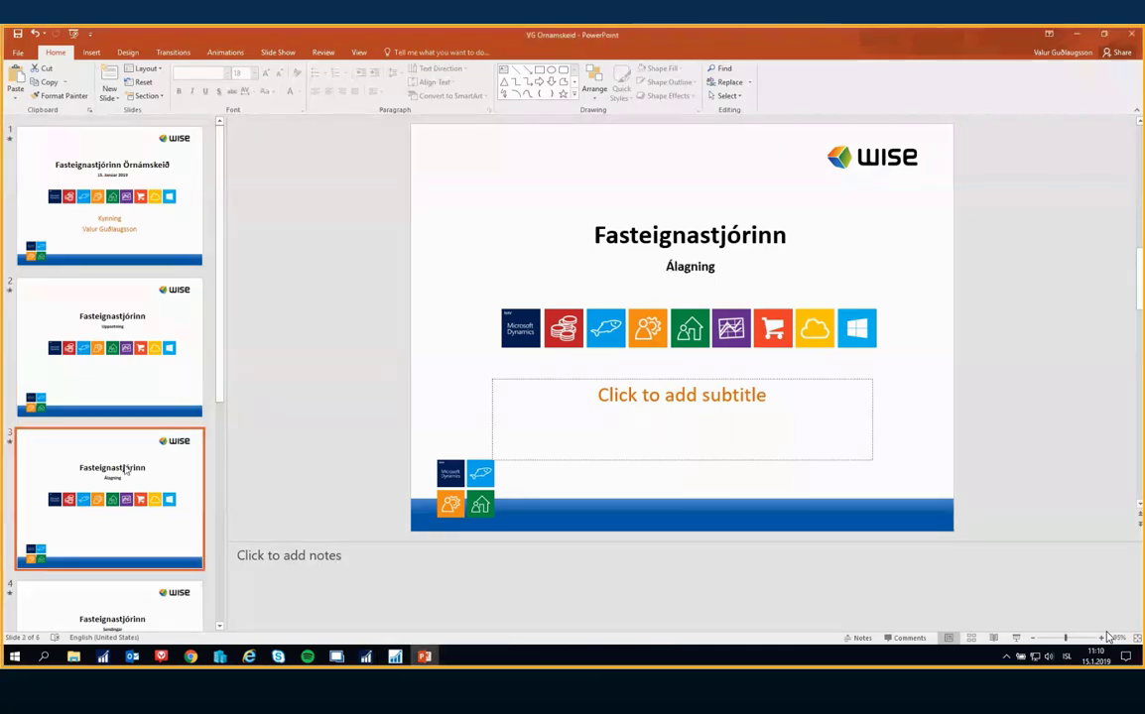
pyautogui.click(1016, 637)
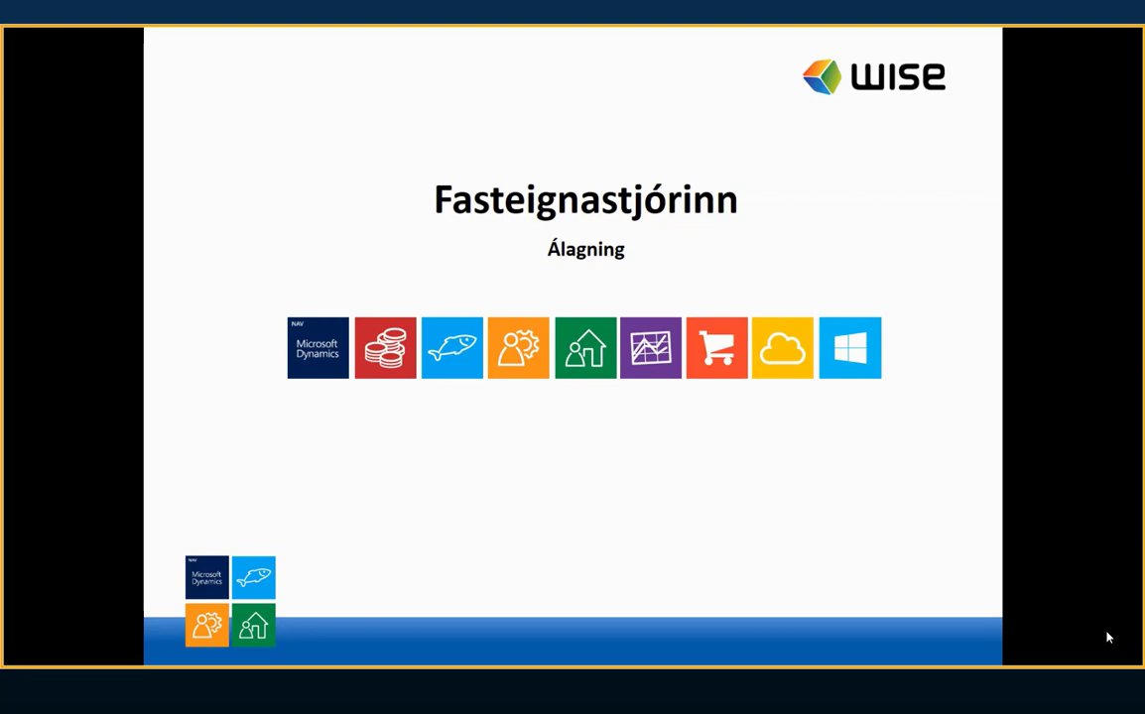
pyautogui.press('Escape')
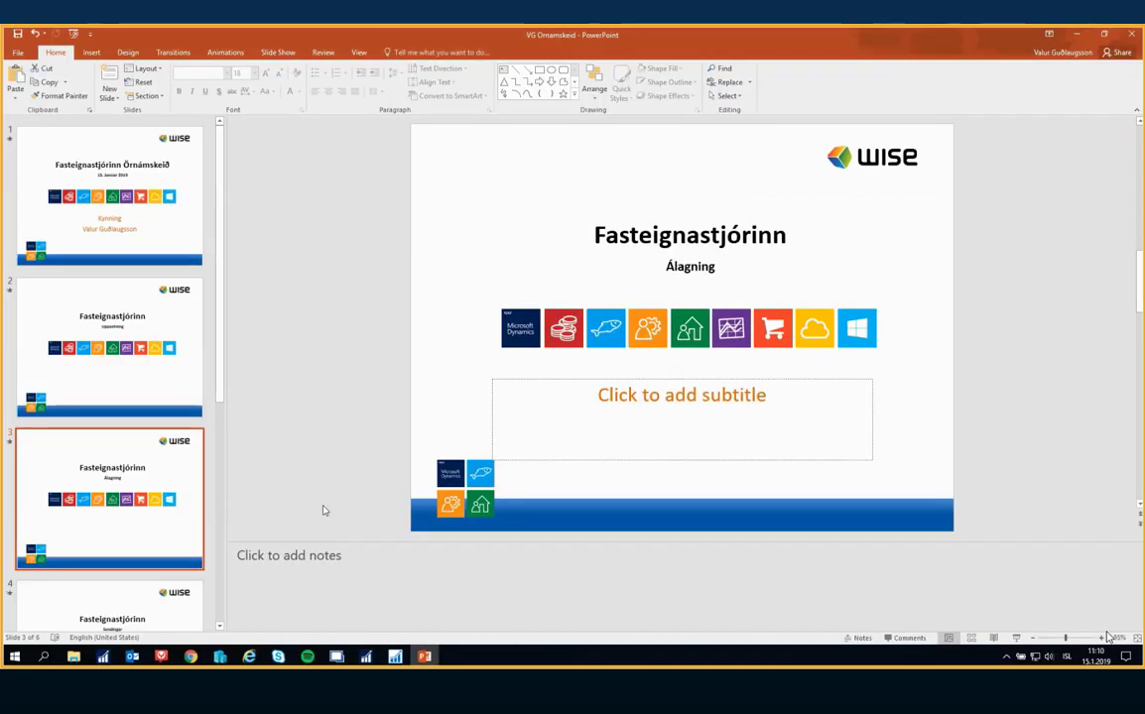
pyautogui.click(367, 655)
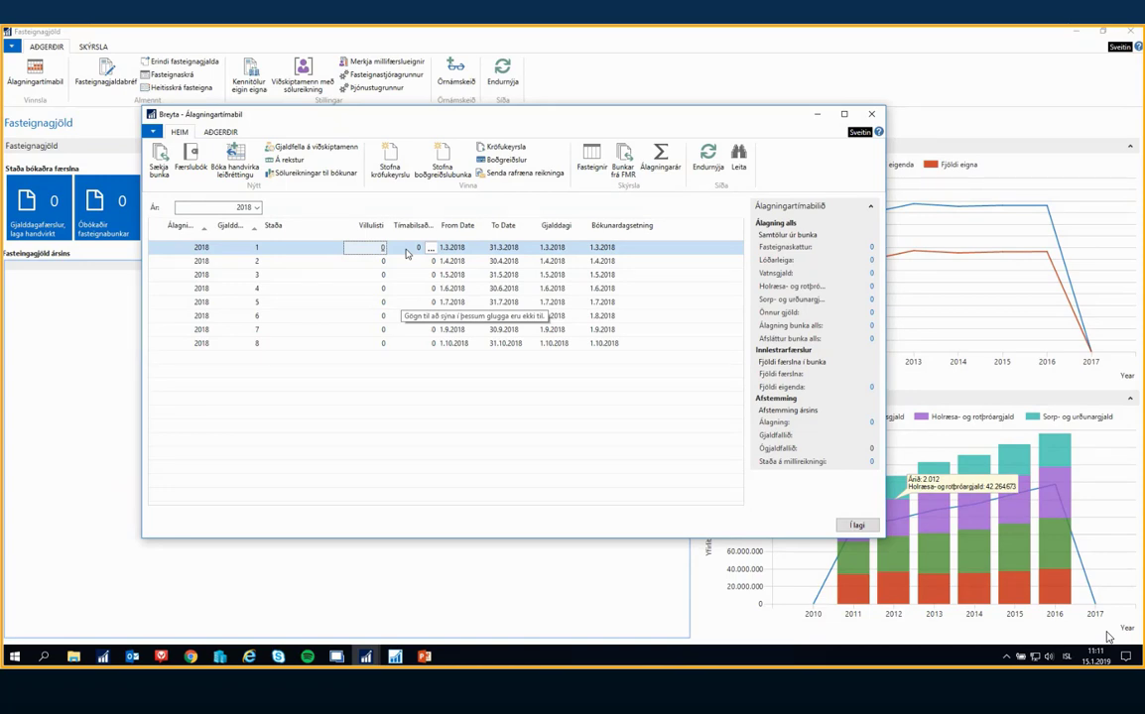
pyautogui.click(253, 253)
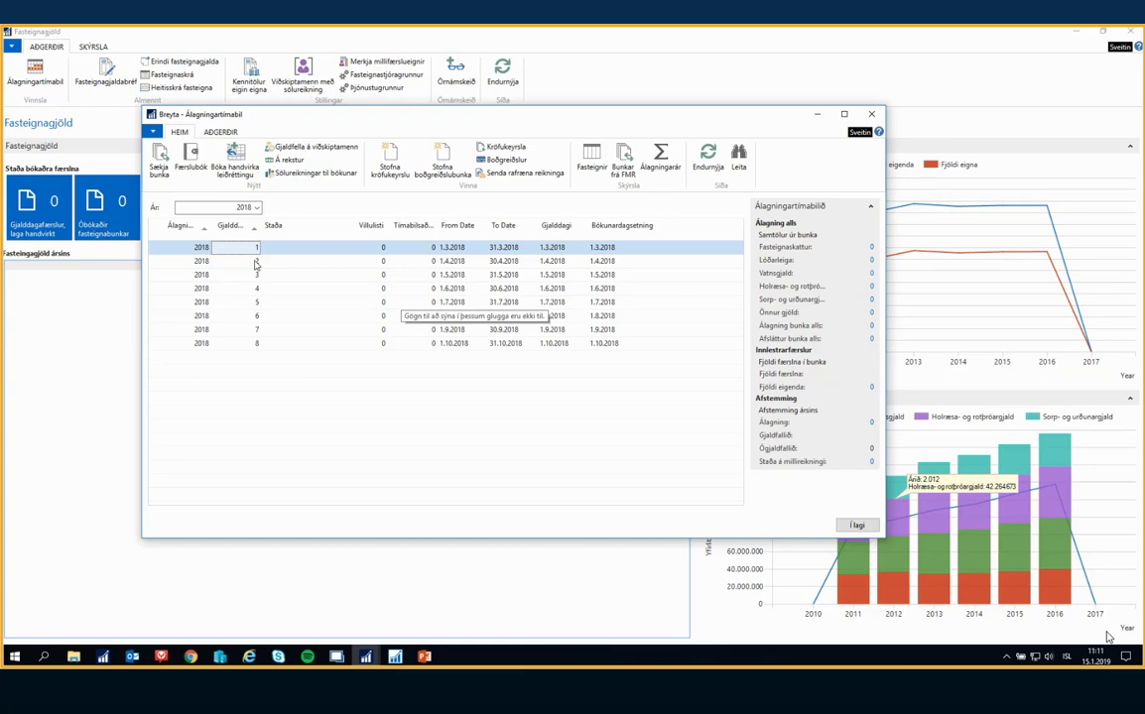
pyautogui.click(242, 264)
pyautogui.click(246, 289)
pyautogui.press('Up')
pyautogui.press('Up')
pyautogui.press('Up')
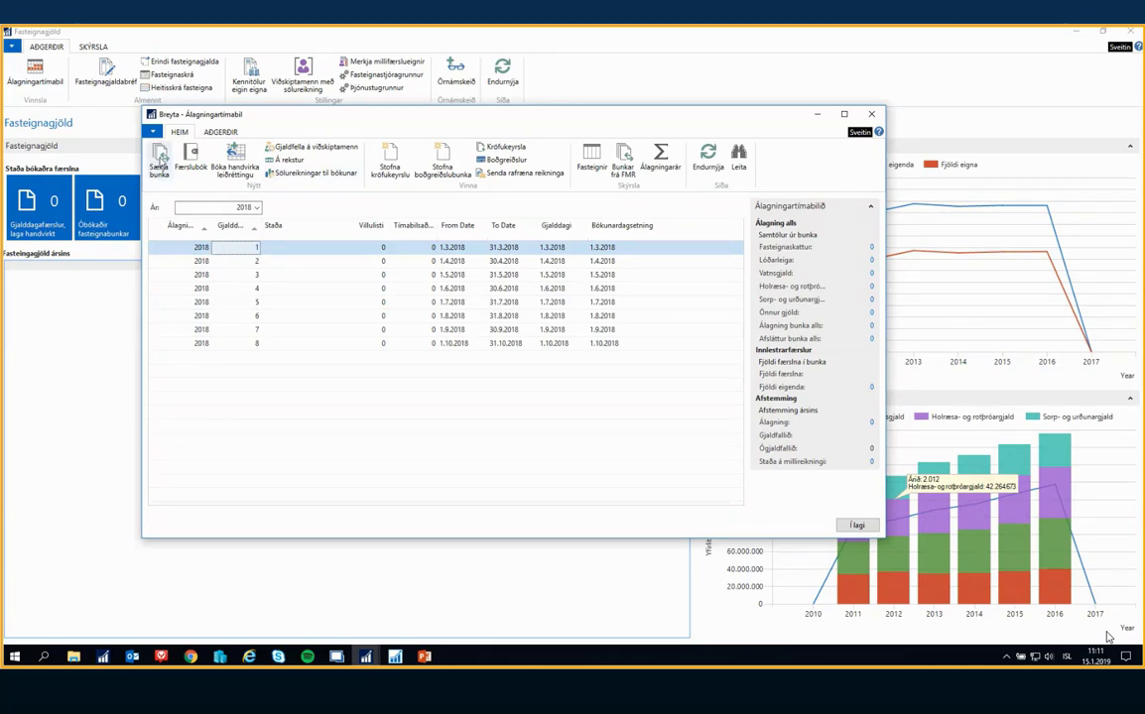
# Fetch the newest batch from FMR for due date 8 of 2018
pyautogui.click(294, 343)
pyautogui.click(160, 164)
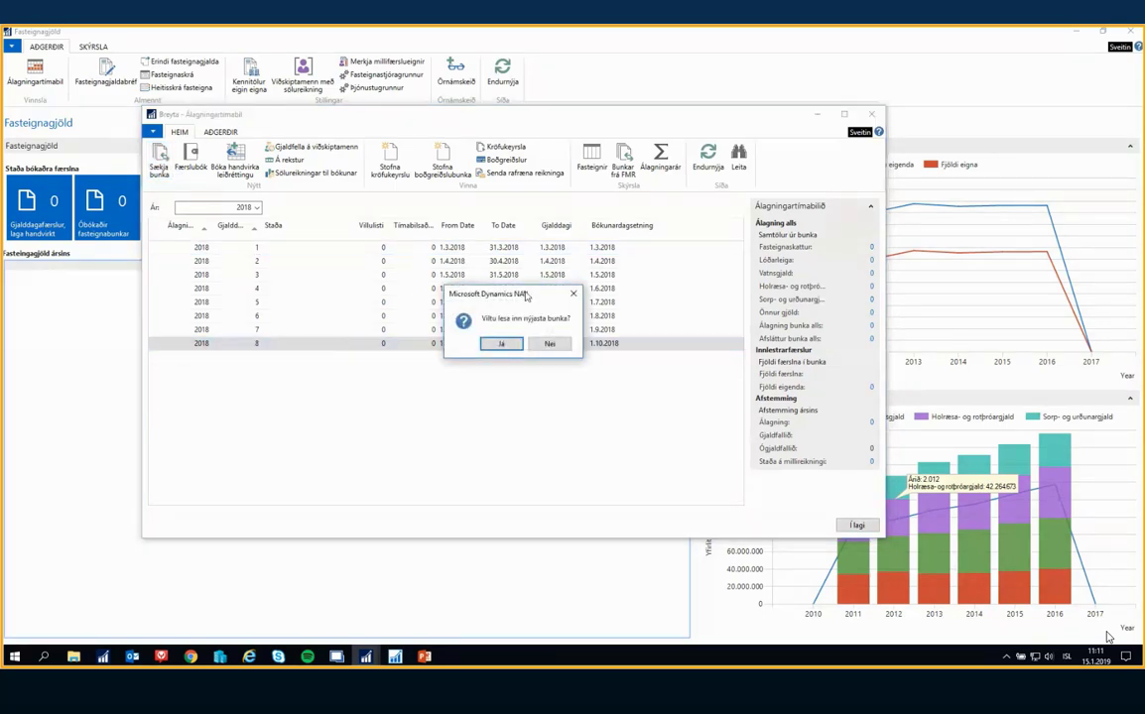
pyautogui.click(507, 339)
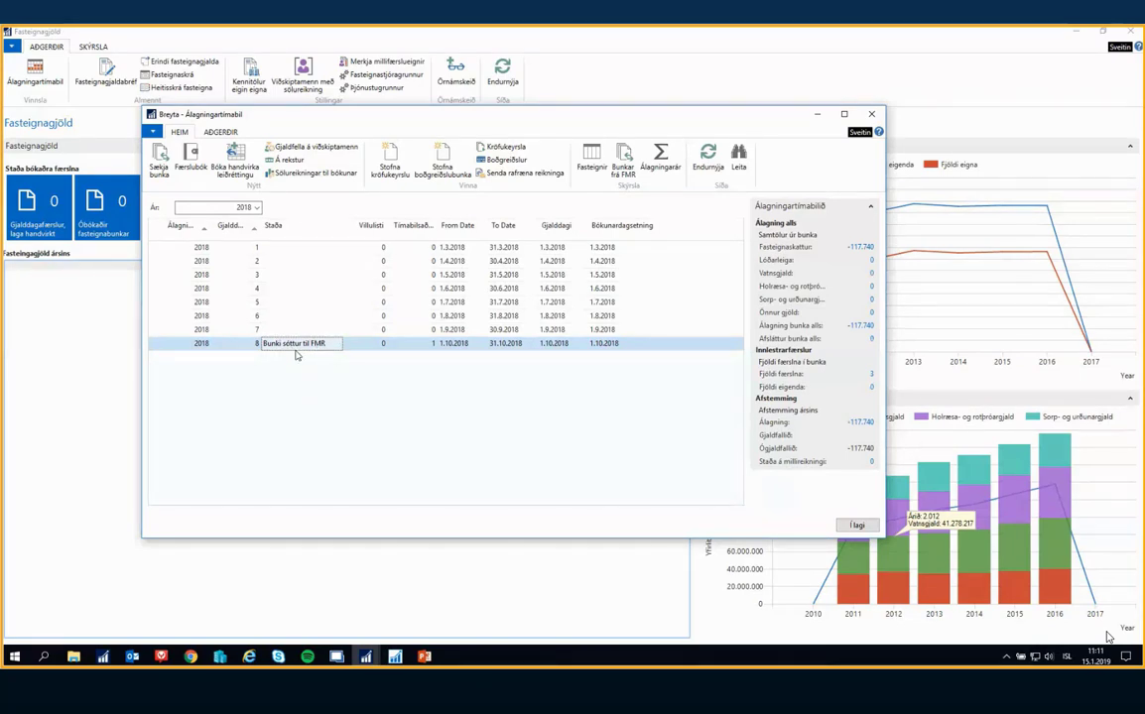
# Open the list of FMR batches from due date 1 of 2018, fetch old batch 2018001, and dismiss the period list
pyautogui.click(275, 253)
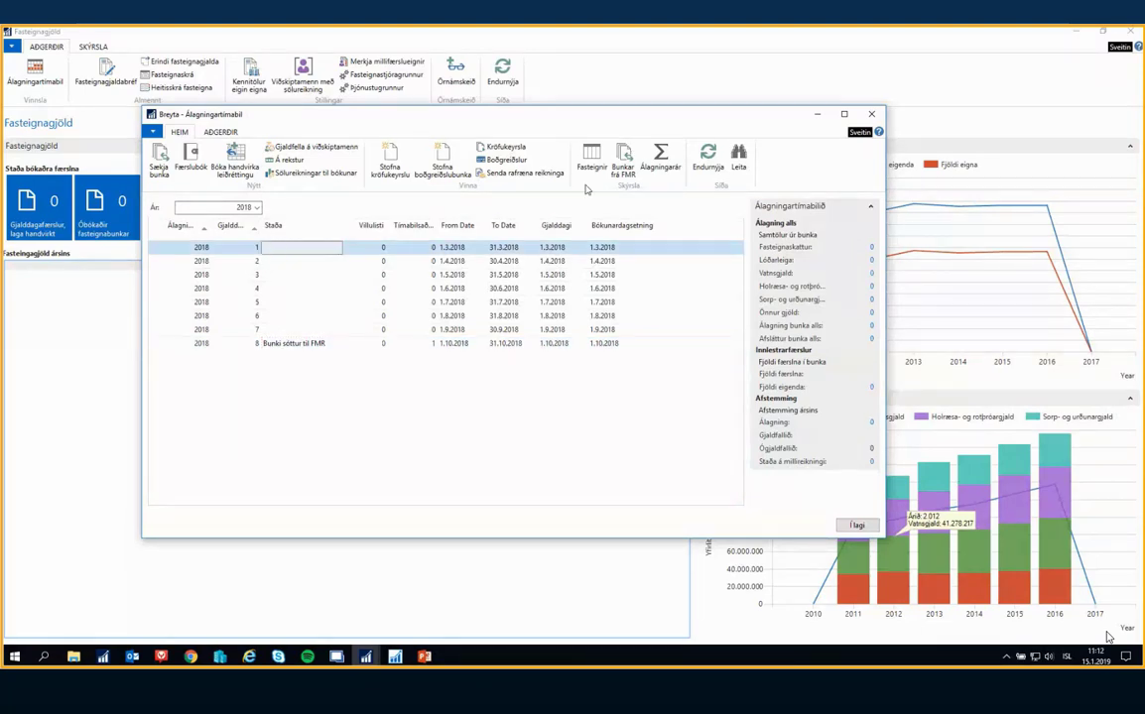
pyautogui.click(623, 159)
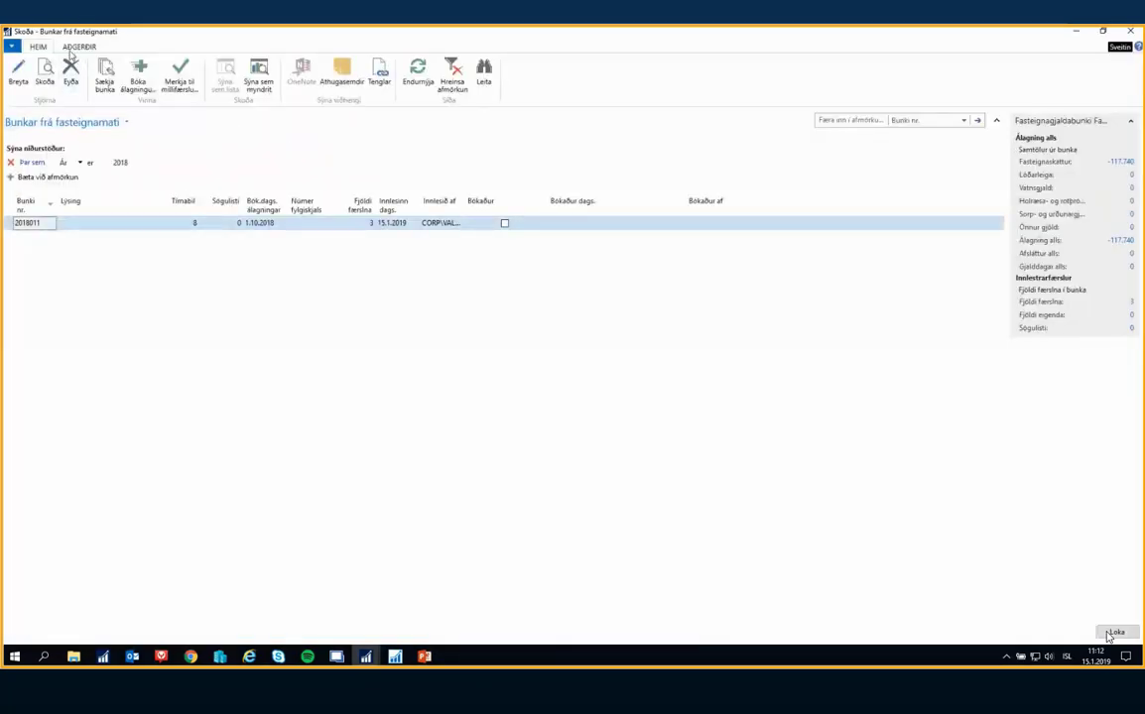
pyautogui.click(79, 46)
pyautogui.click(55, 76)
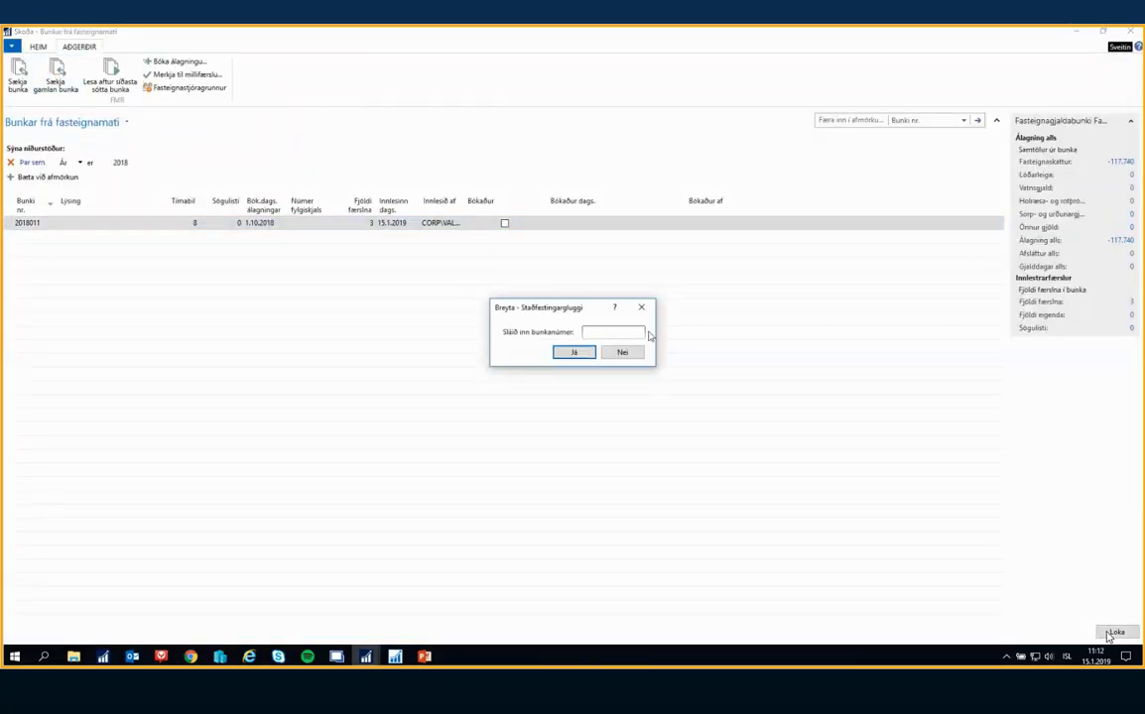
pyautogui.write('2018001')
pyautogui.click(574, 353)
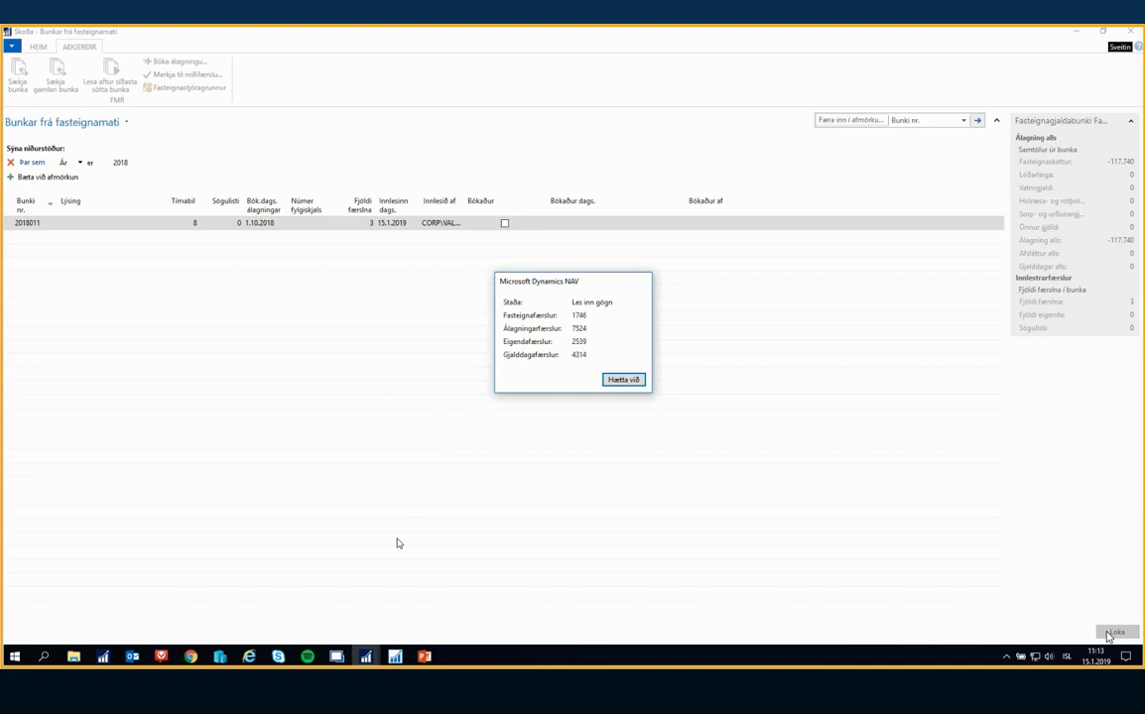
pyautogui.click(395, 656)
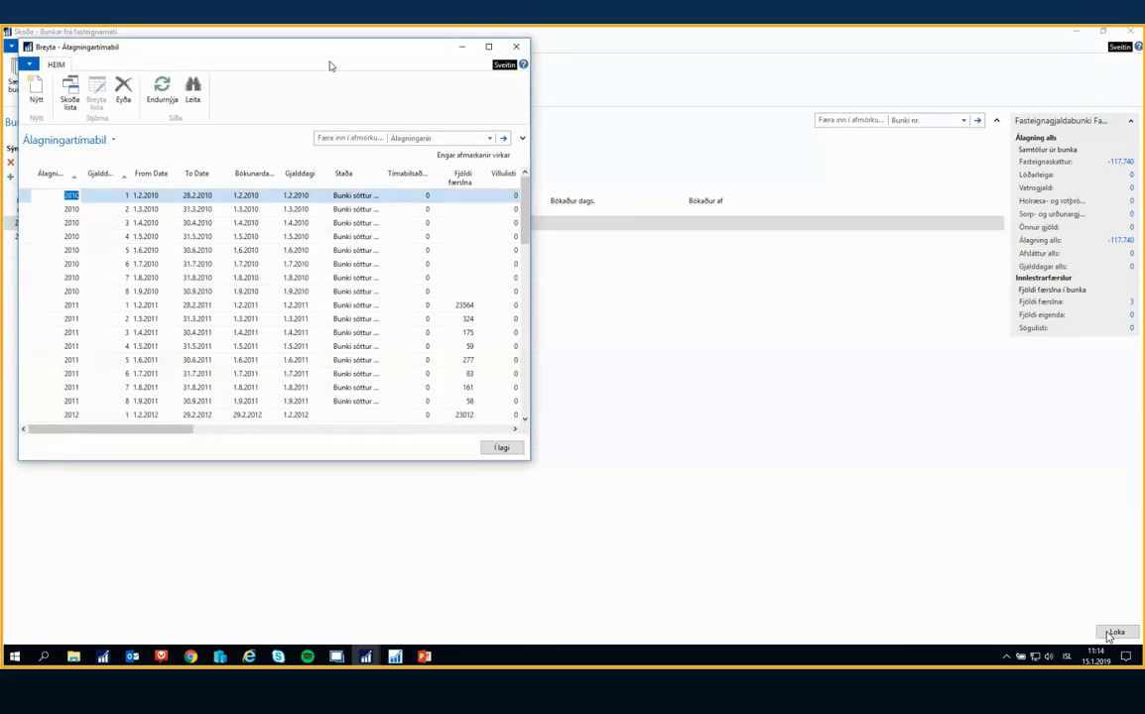
pyautogui.click(515, 46)
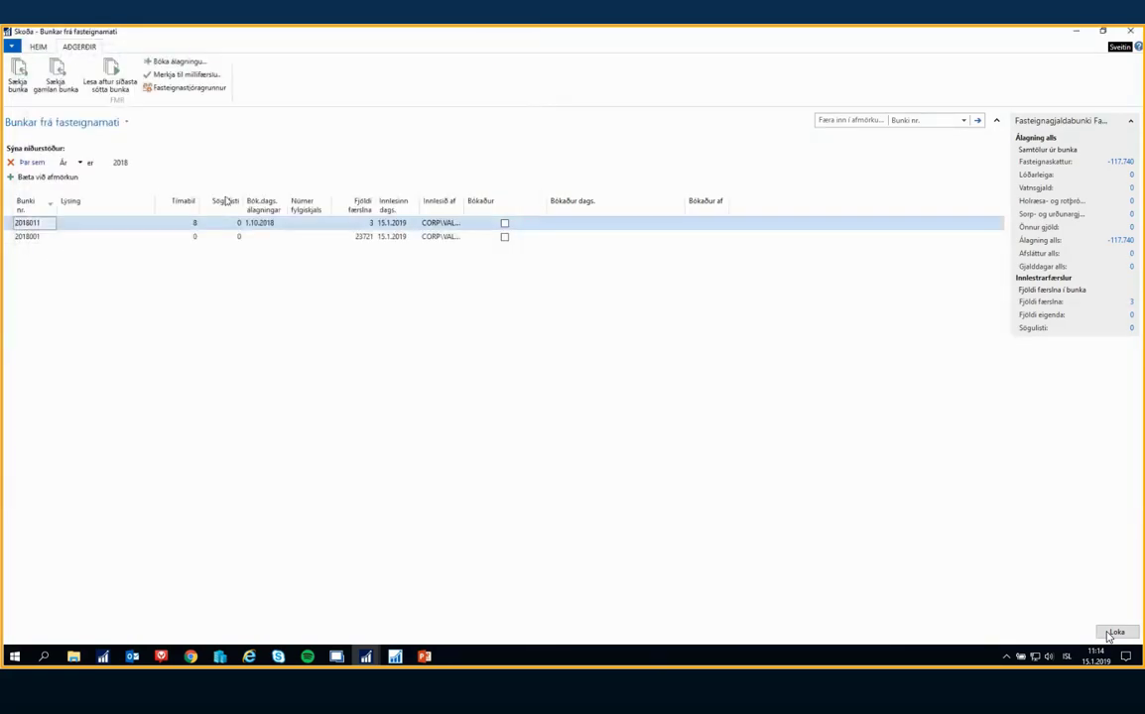
# Delete batch 2018011 and all of its entries from the FMR batch list
pyautogui.click(40, 48)
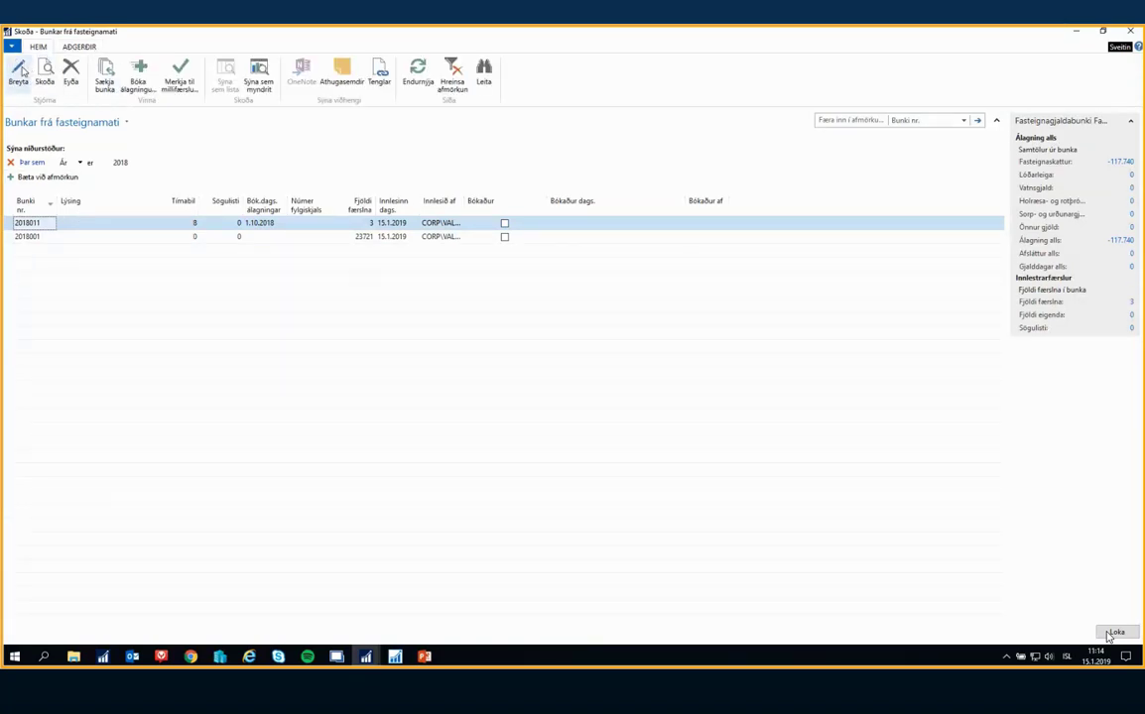
pyautogui.click(70, 71)
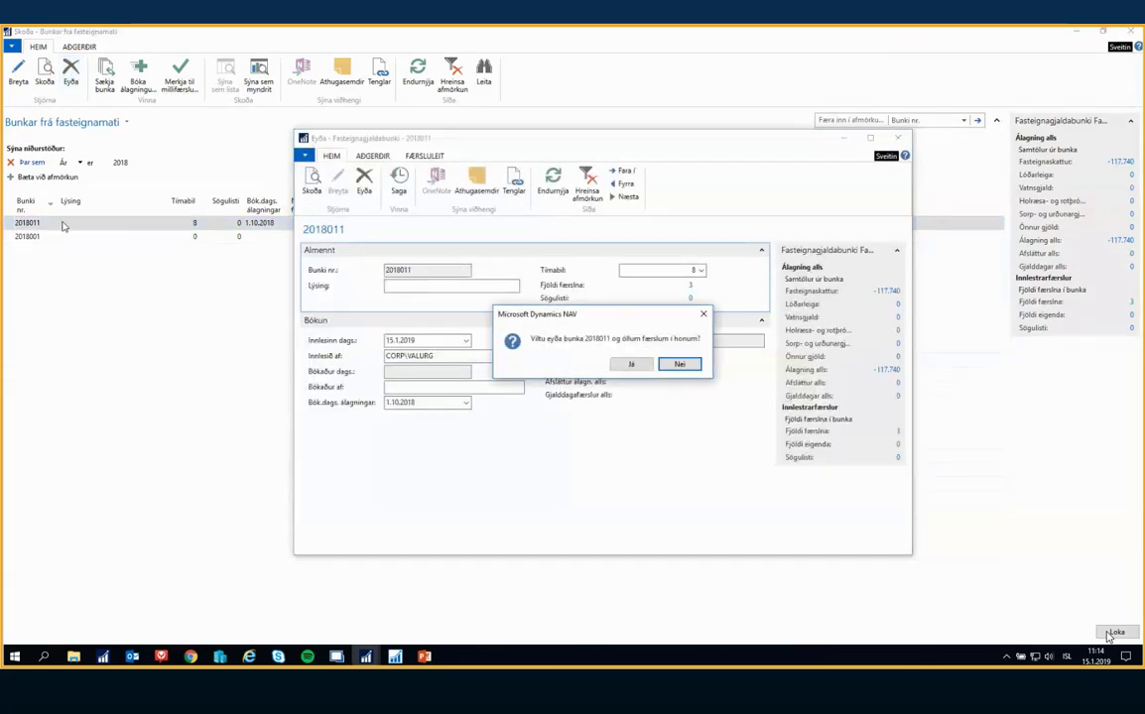
pyautogui.click(631, 365)
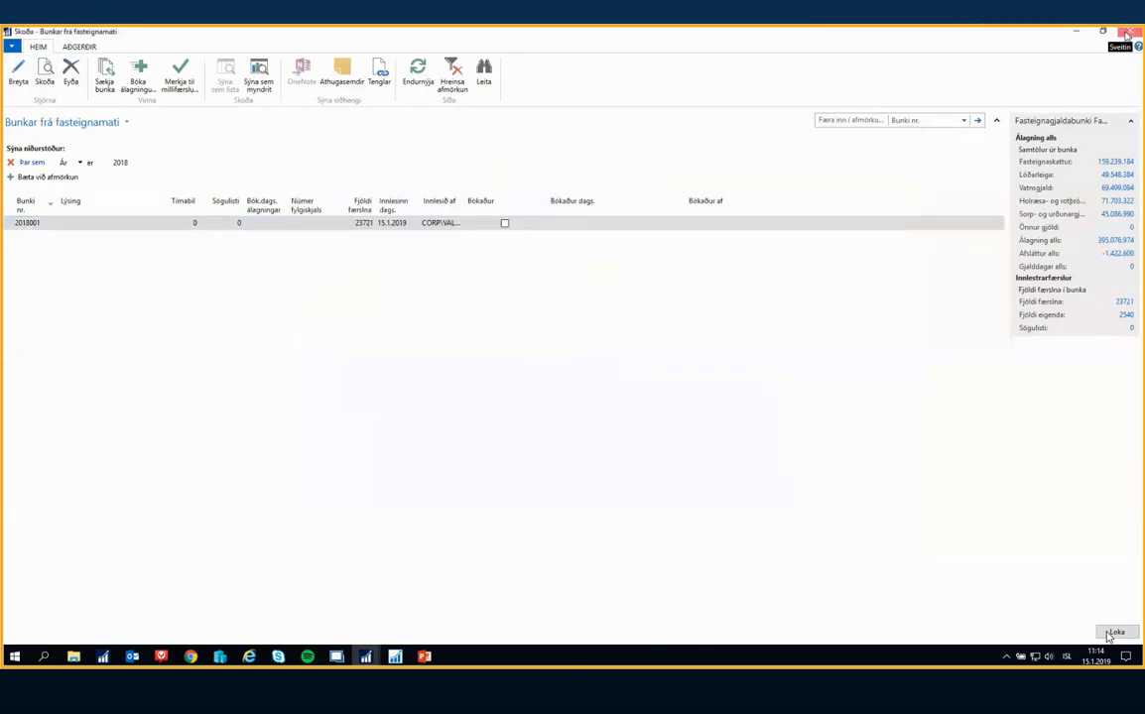
# Open the card of batch 2018001 for editing and set its Tímabil to 1
pyautogui.click(1111, 633)
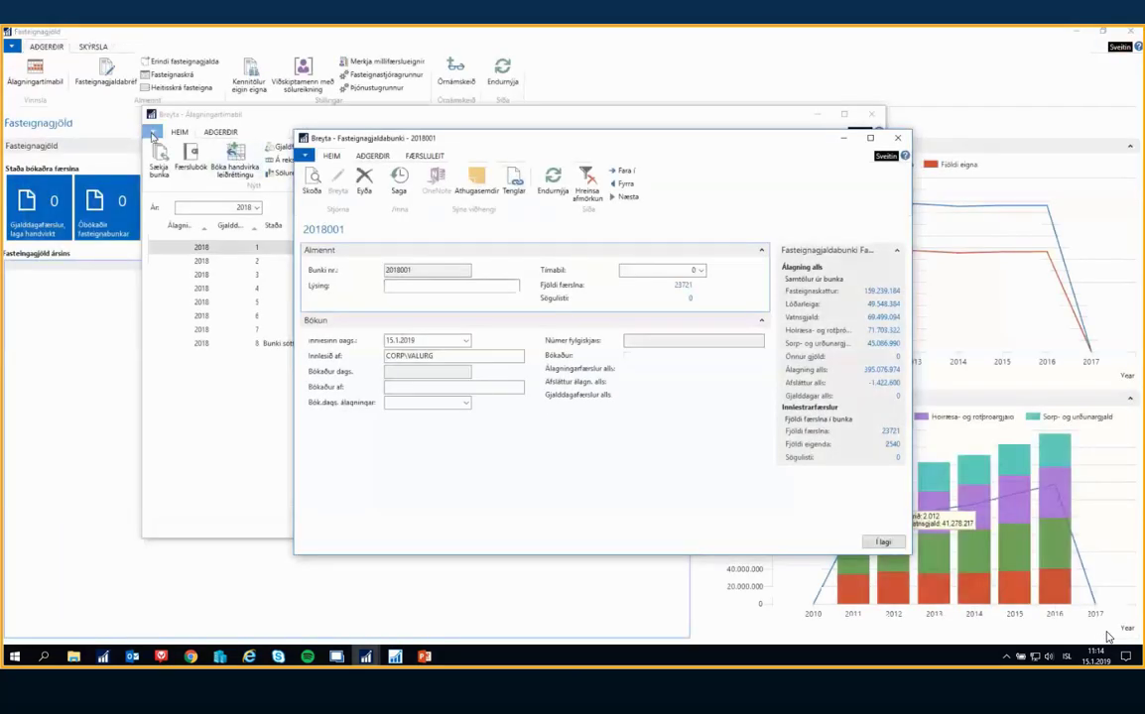
pyautogui.click(481, 285)
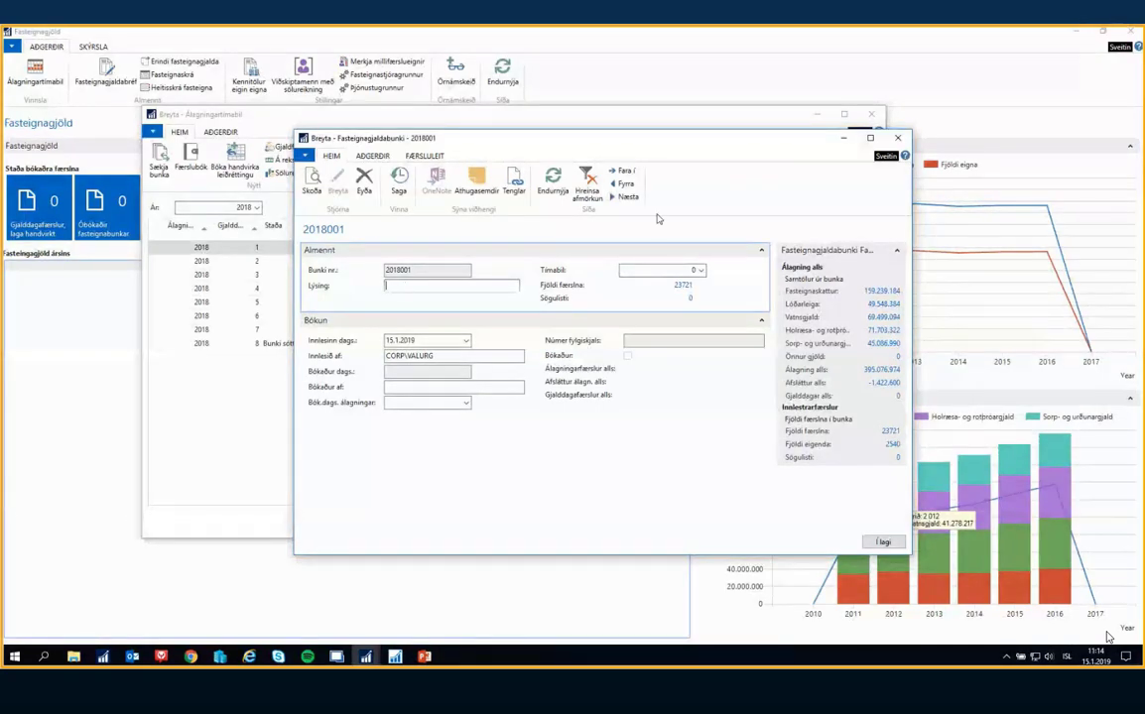
pyautogui.click(700, 272)
pyautogui.click(676, 269)
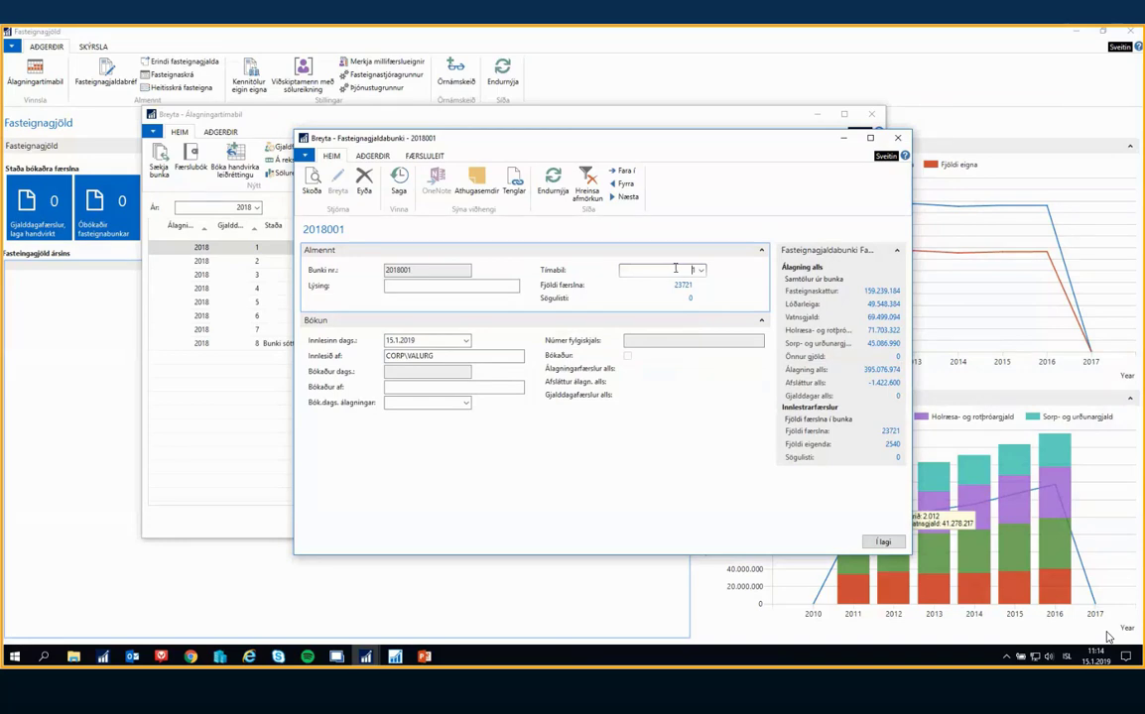
pyautogui.write('1')
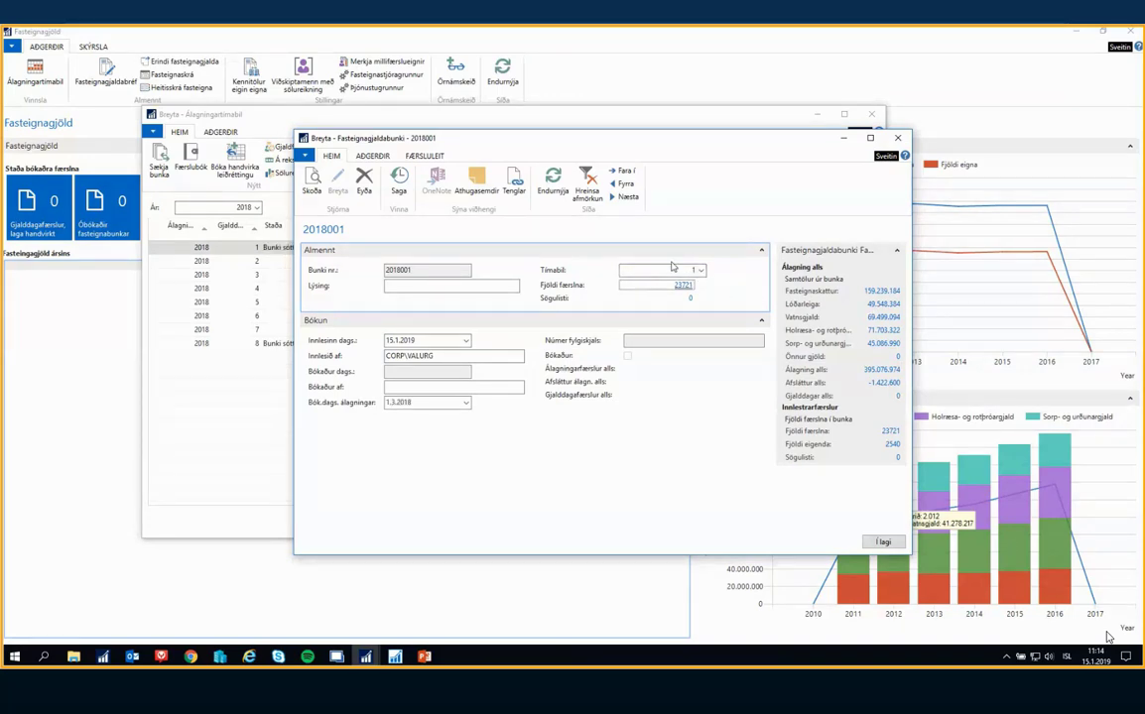
pyautogui.press('Tab')
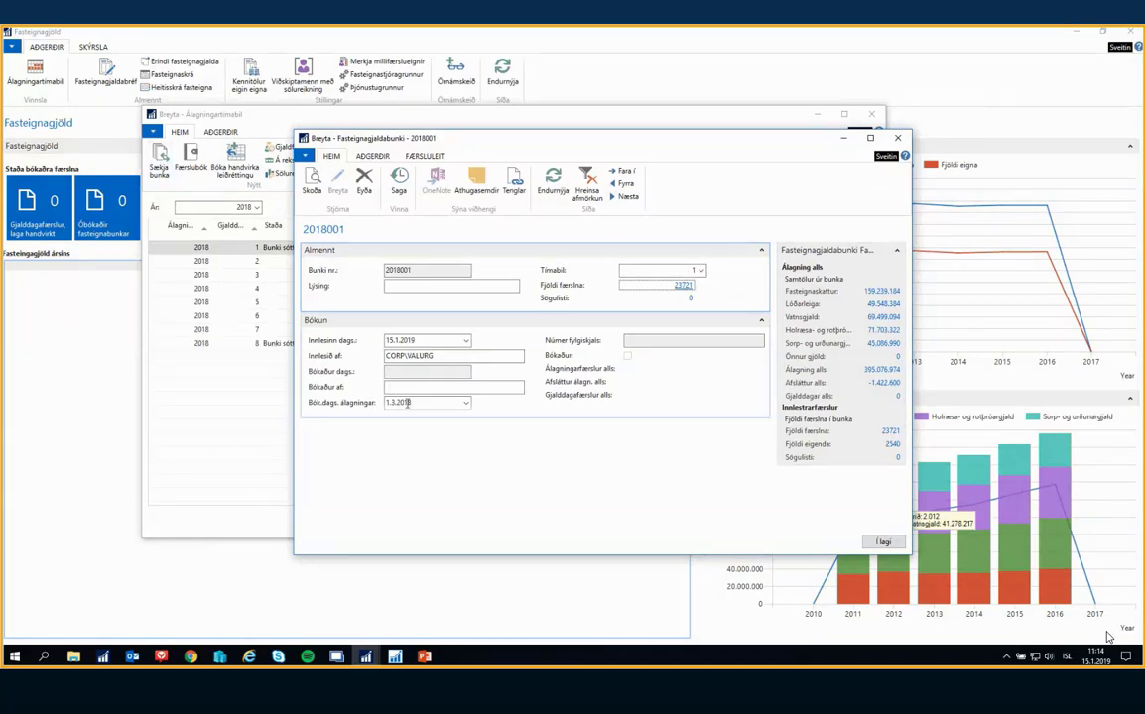
pyautogui.press('Tab')
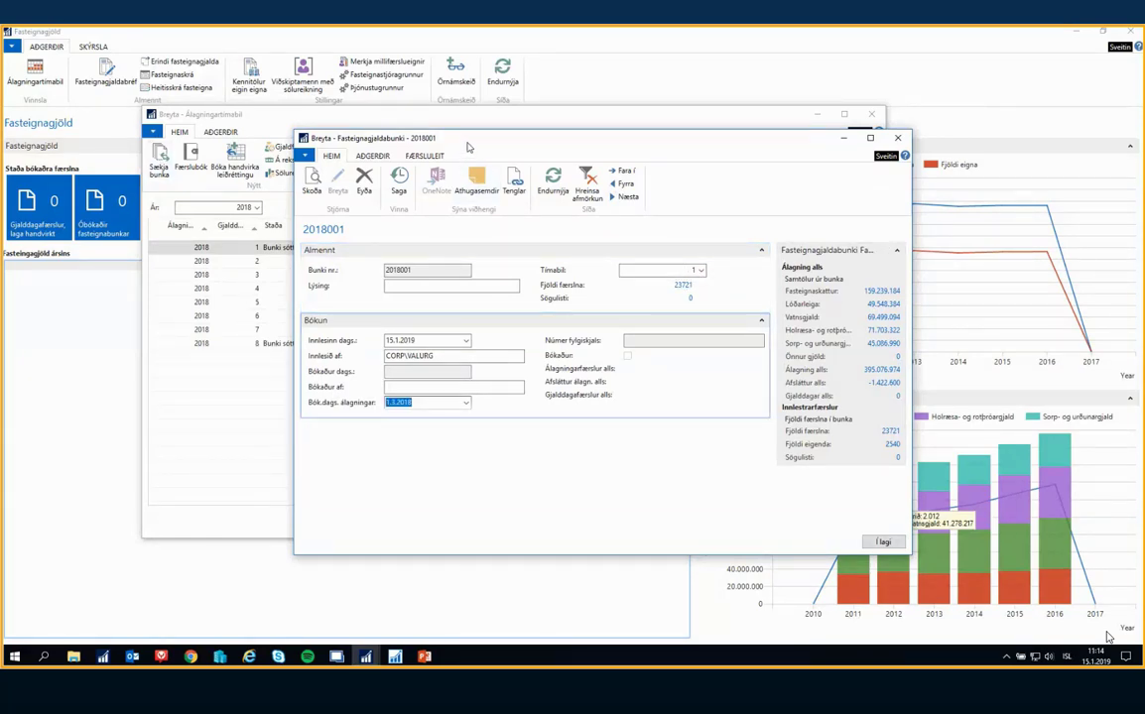
# Enter "Upphafsálagning 2018" as the Lýsing of batch 2018001
pyautogui.moveTo(421, 139); pyautogui.dragTo(501, 176)
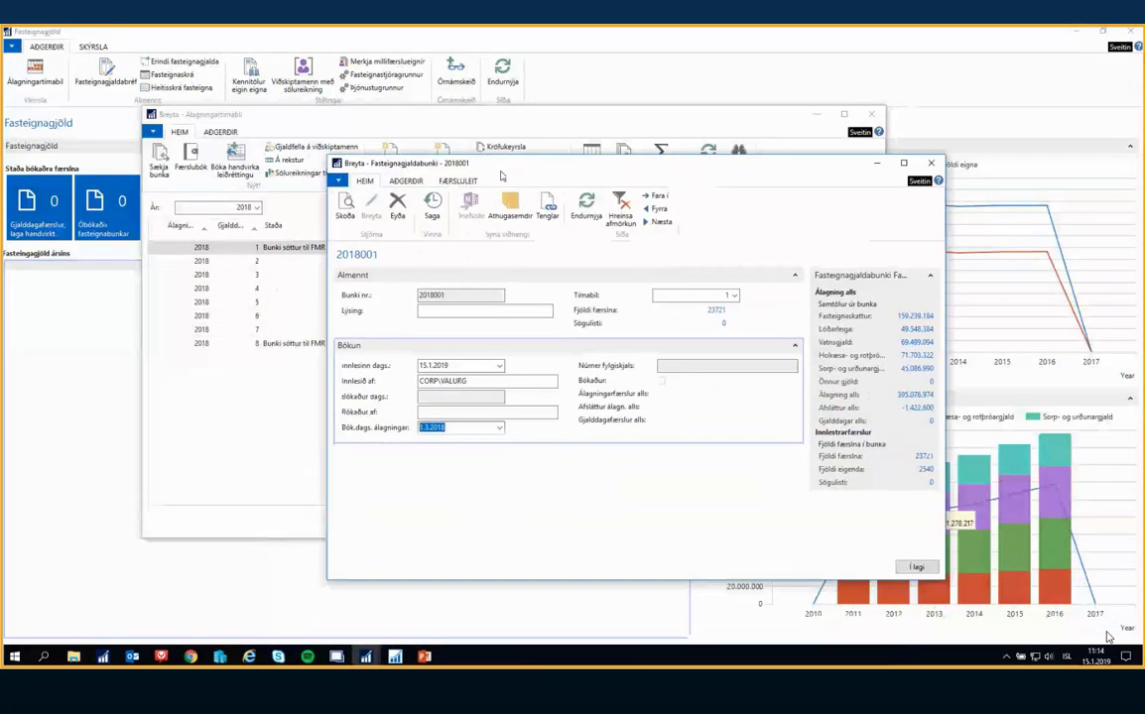
pyautogui.click(465, 311)
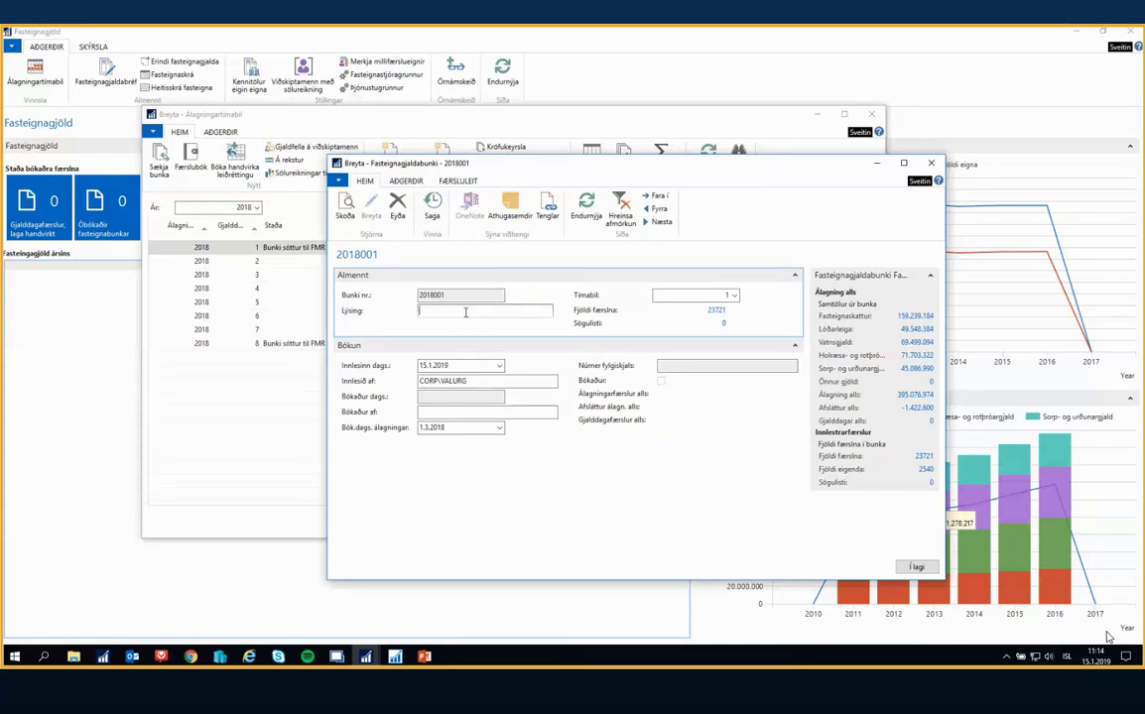
pyautogui.write('Upphafsálagning 2018')
pyautogui.press('Tab')
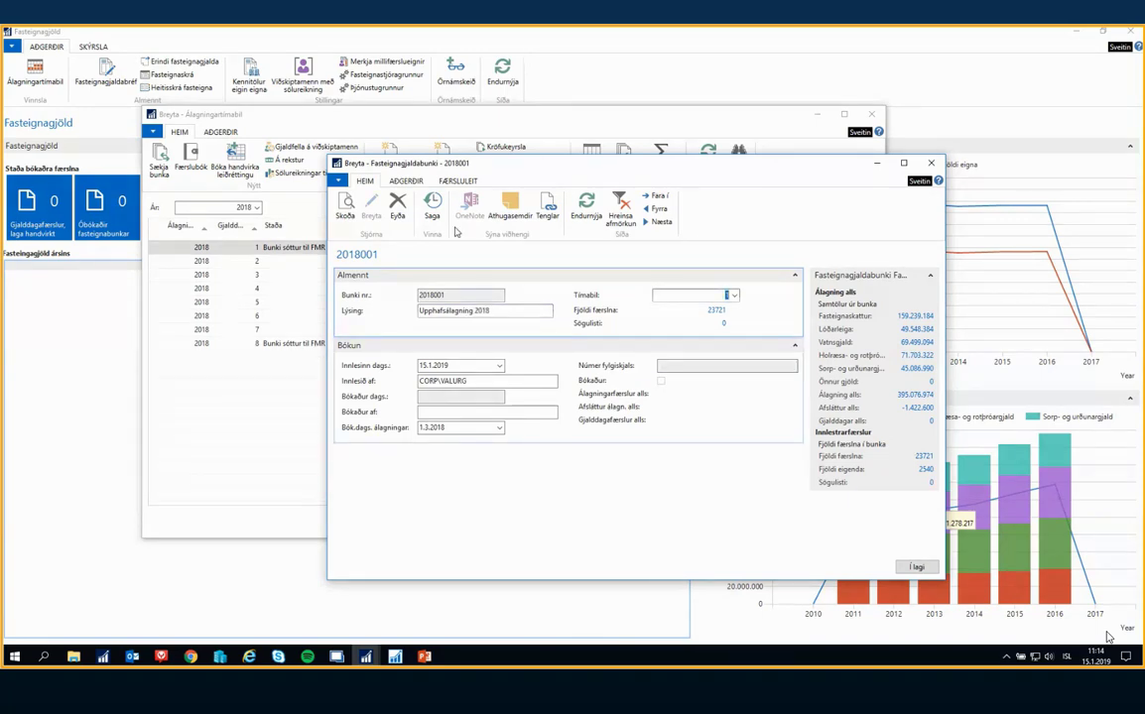
# Post the assessment of batch 2018001 and close its card
pyautogui.click(406, 180)
pyautogui.click(515, 199)
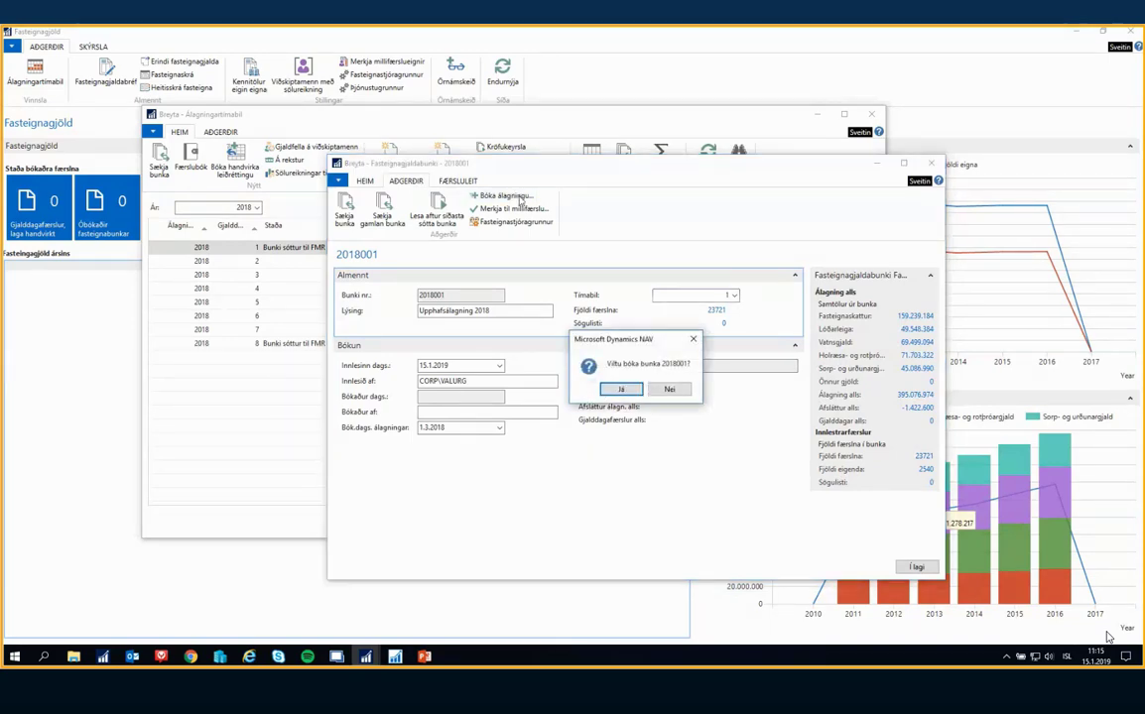
pyautogui.click(622, 390)
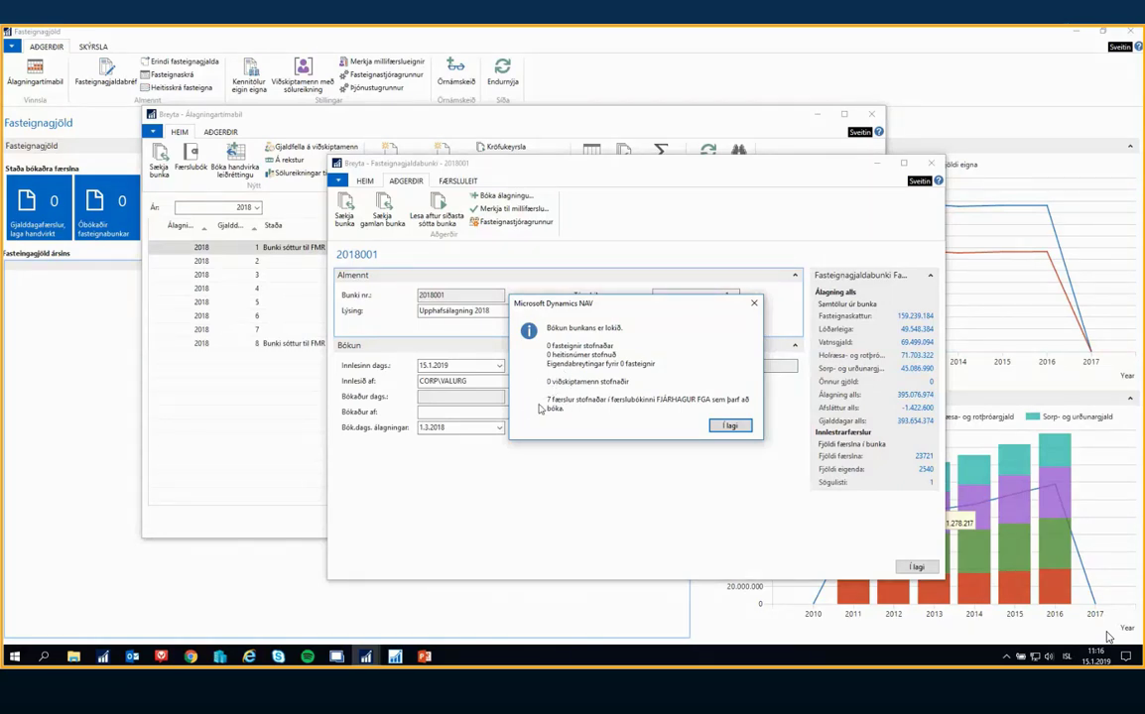
pyautogui.click(729, 426)
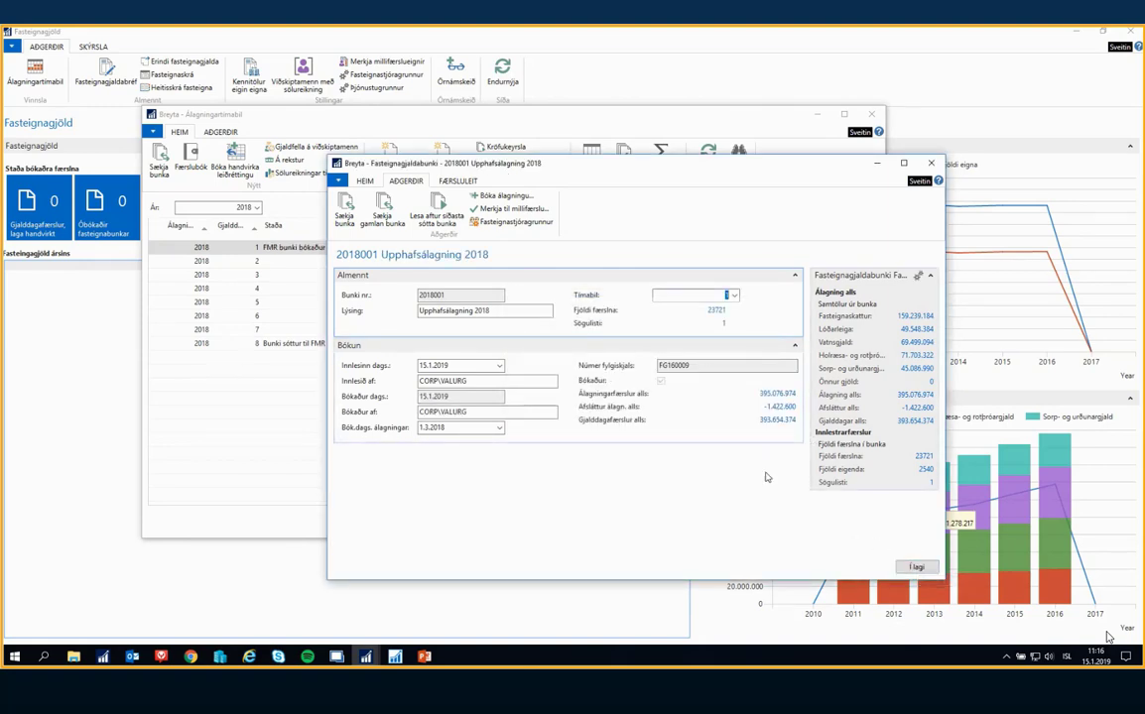
pyautogui.click(912, 566)
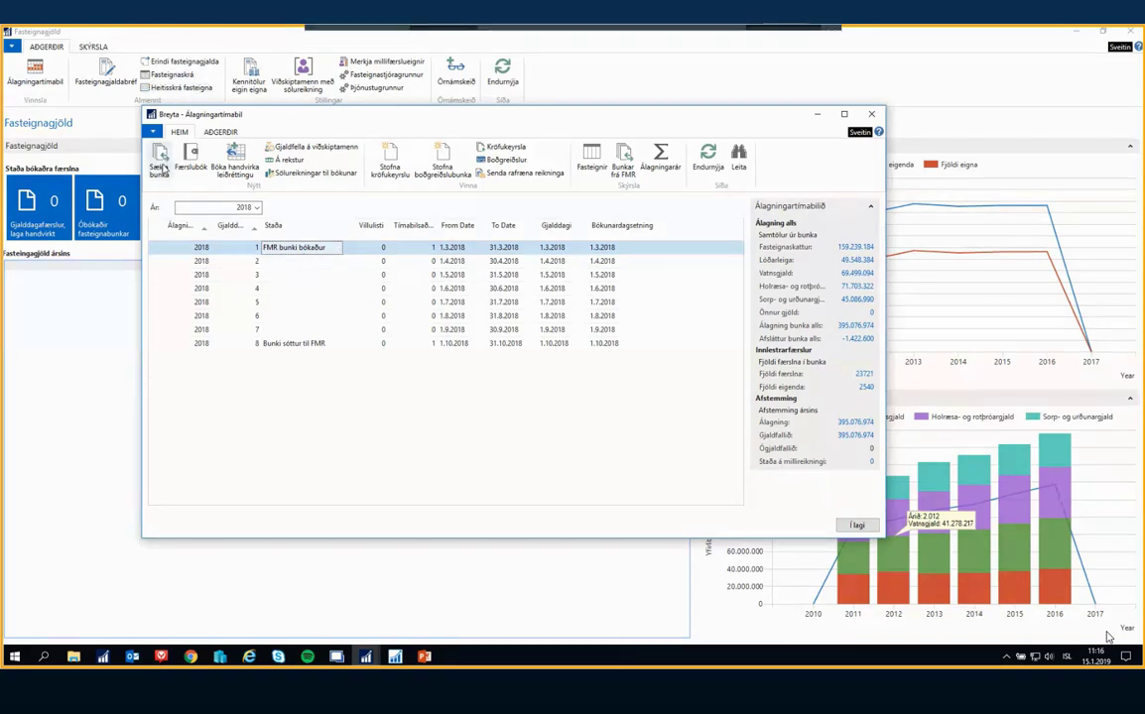
# Open the Færslubók for period 1 and examine the posting dates of the FGA journal lines created by the batch
pyautogui.click(191, 153)
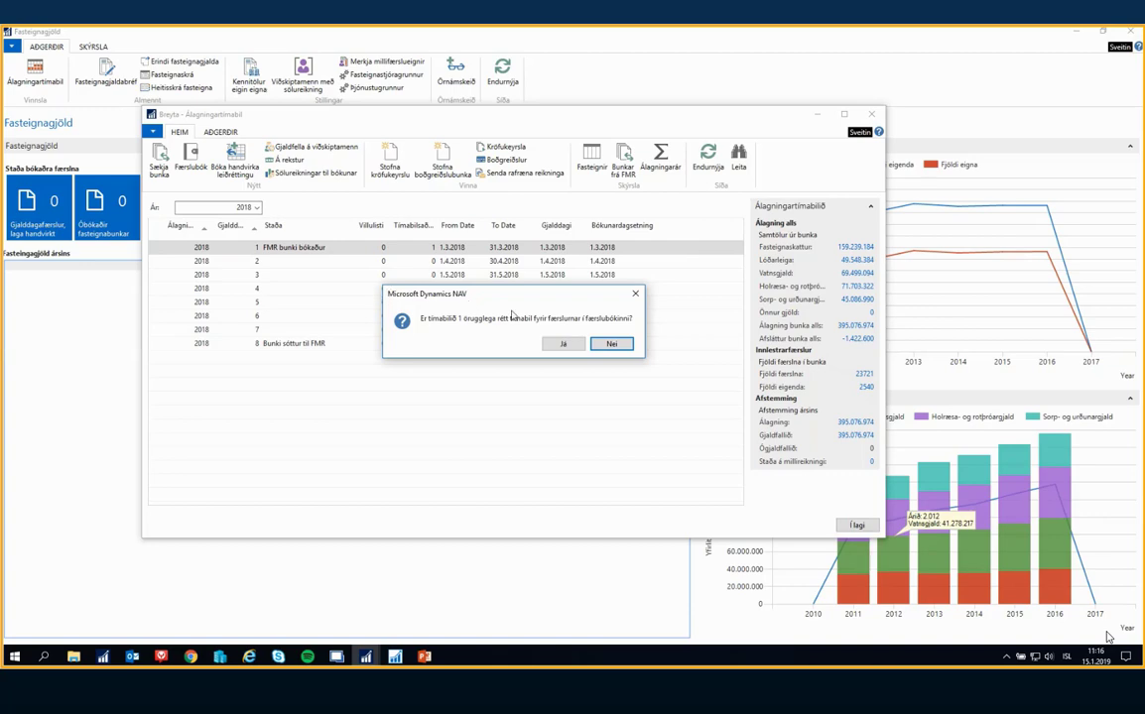
pyautogui.click(564, 343)
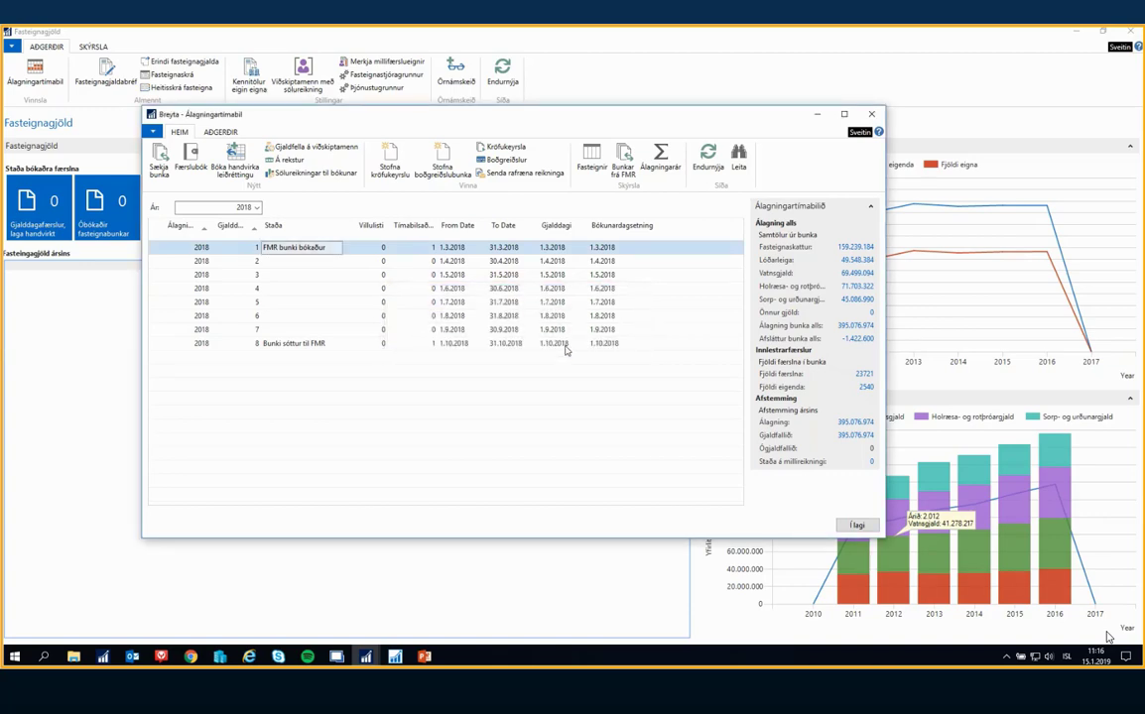
pyautogui.doubleClick(425, 262)
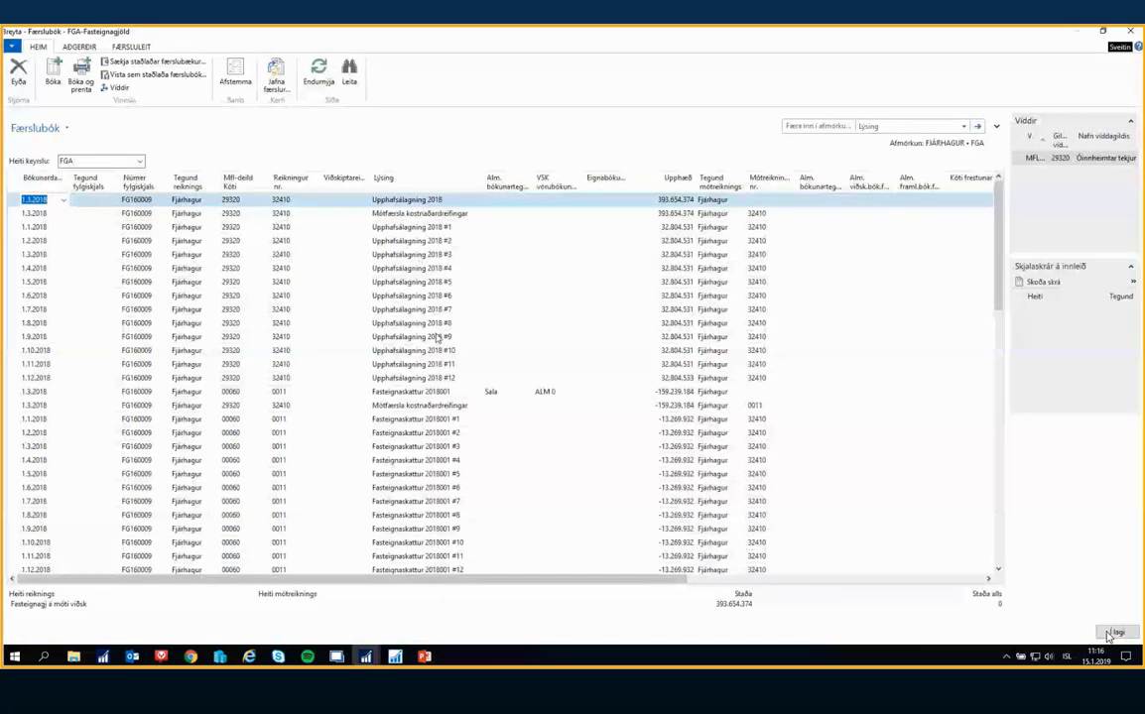
pyautogui.scroll(-15, 421, 265)
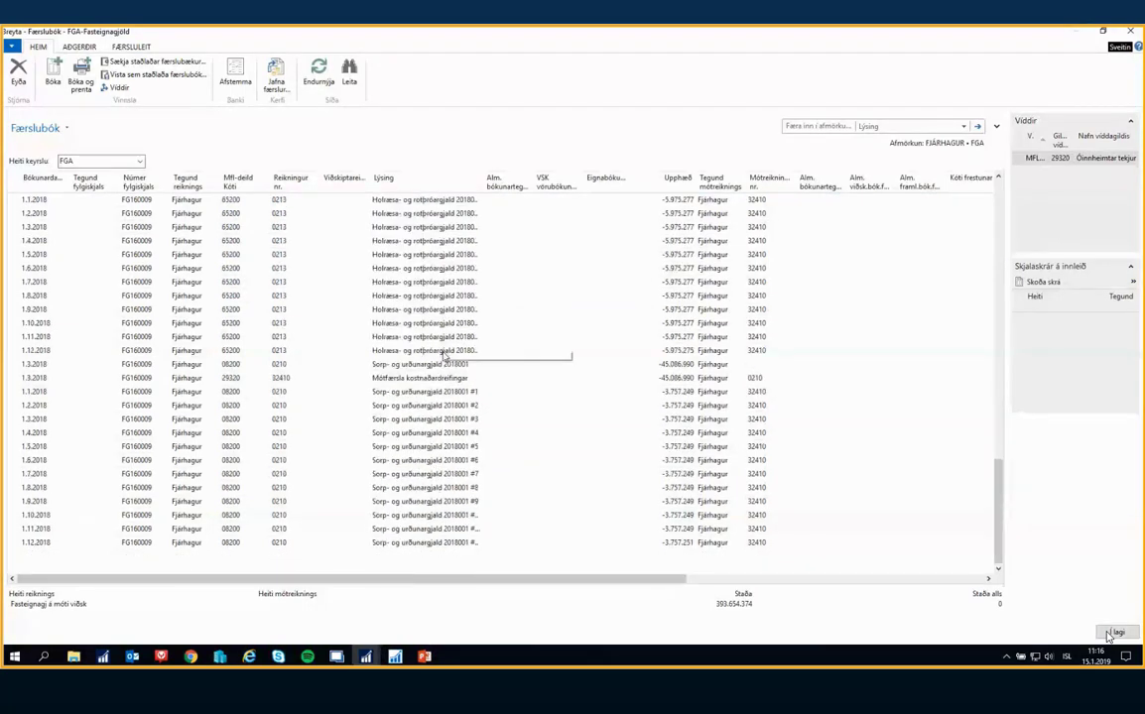
pyautogui.scroll(15, 436, 355)
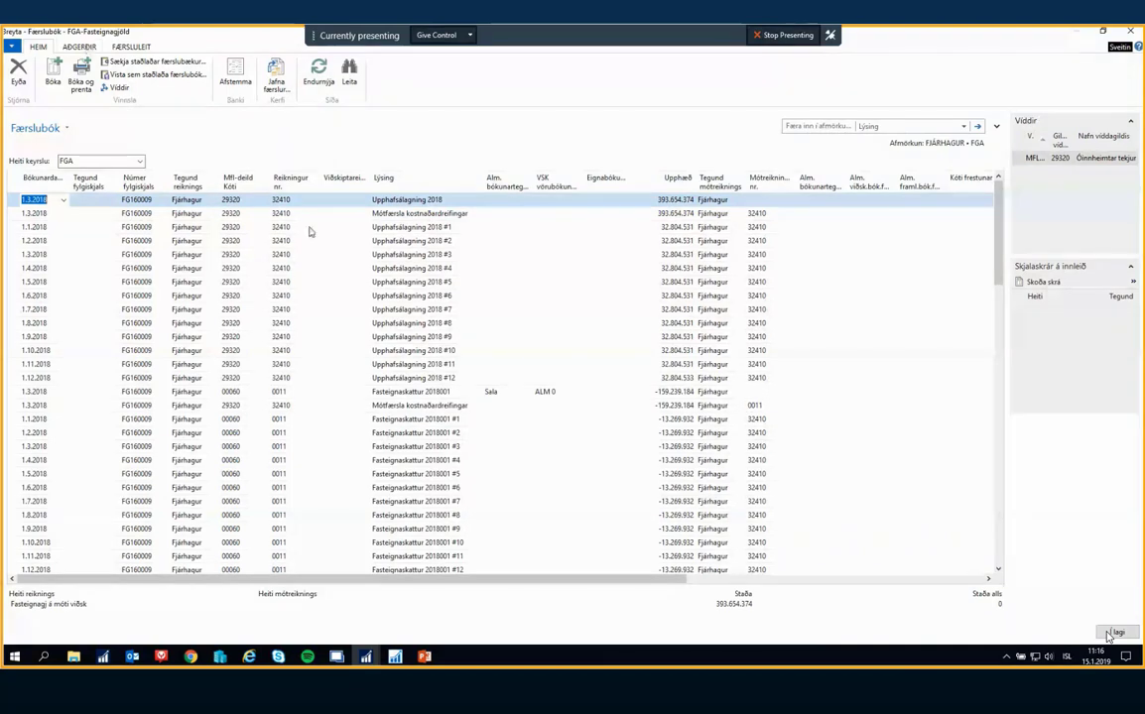
pyautogui.click(43, 227)
pyautogui.click(43, 296)
pyautogui.click(39, 350)
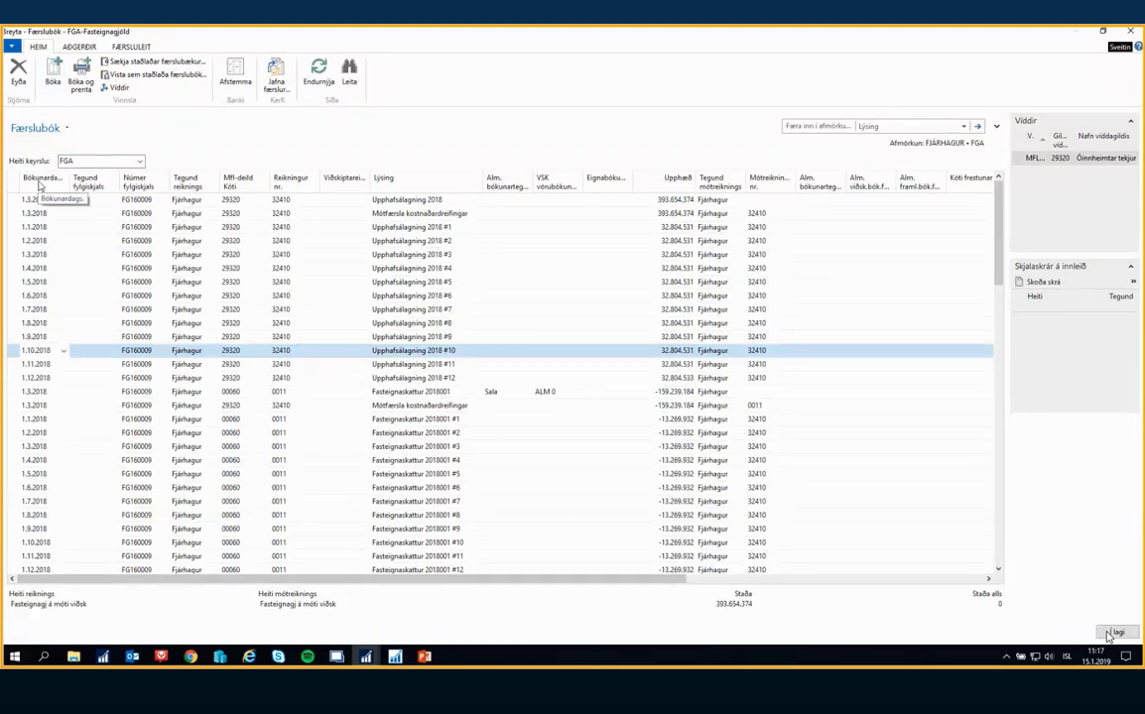
# Try to post the lines in the FGA journal
pyautogui.click(55, 83)
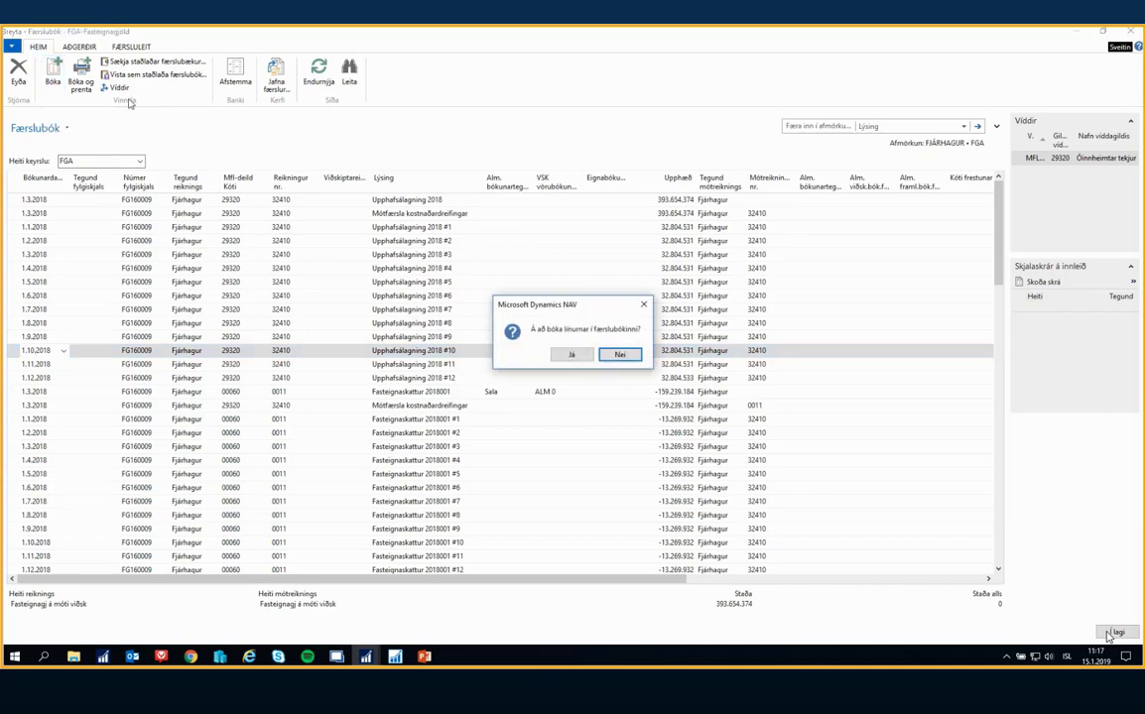
pyautogui.click(573, 360)
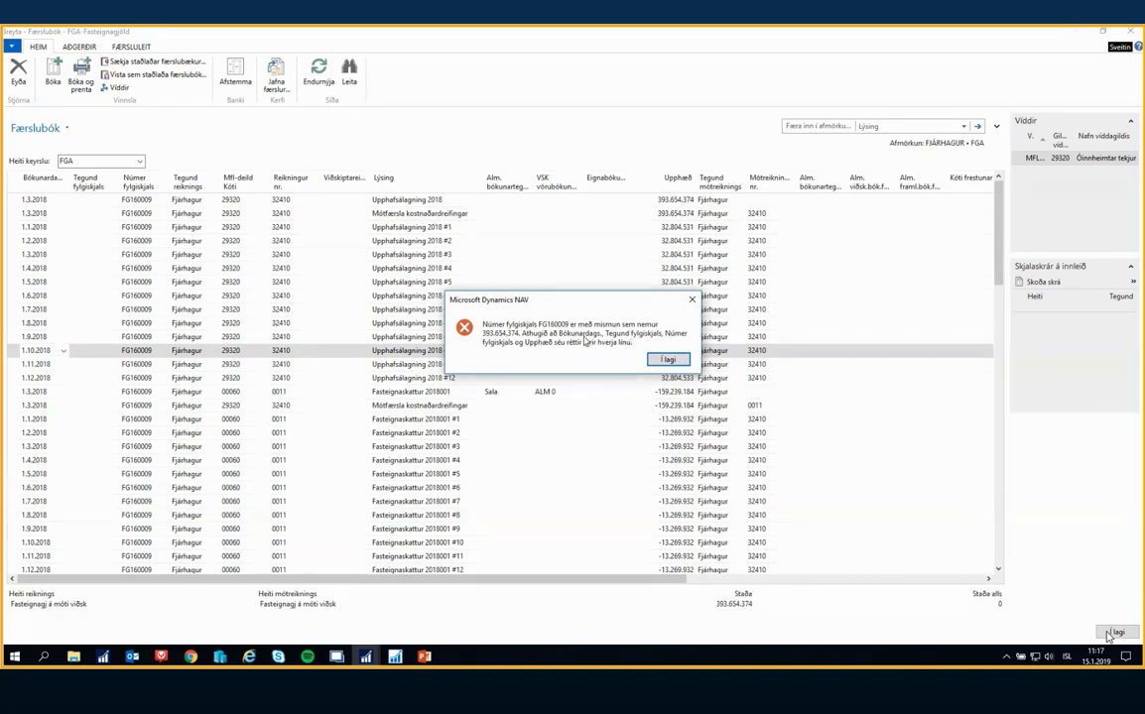
pyautogui.click(667, 359)
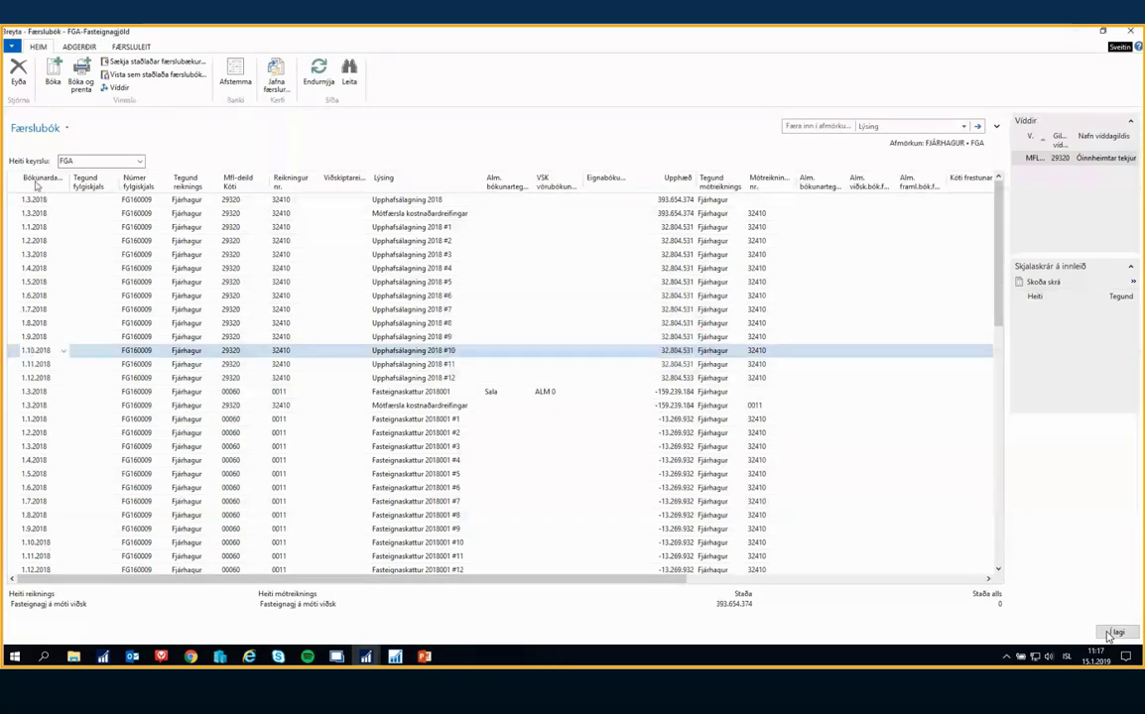
# Sort the FGA journal lines by posting date in ascending order and look through them
pyautogui.click(37, 178)
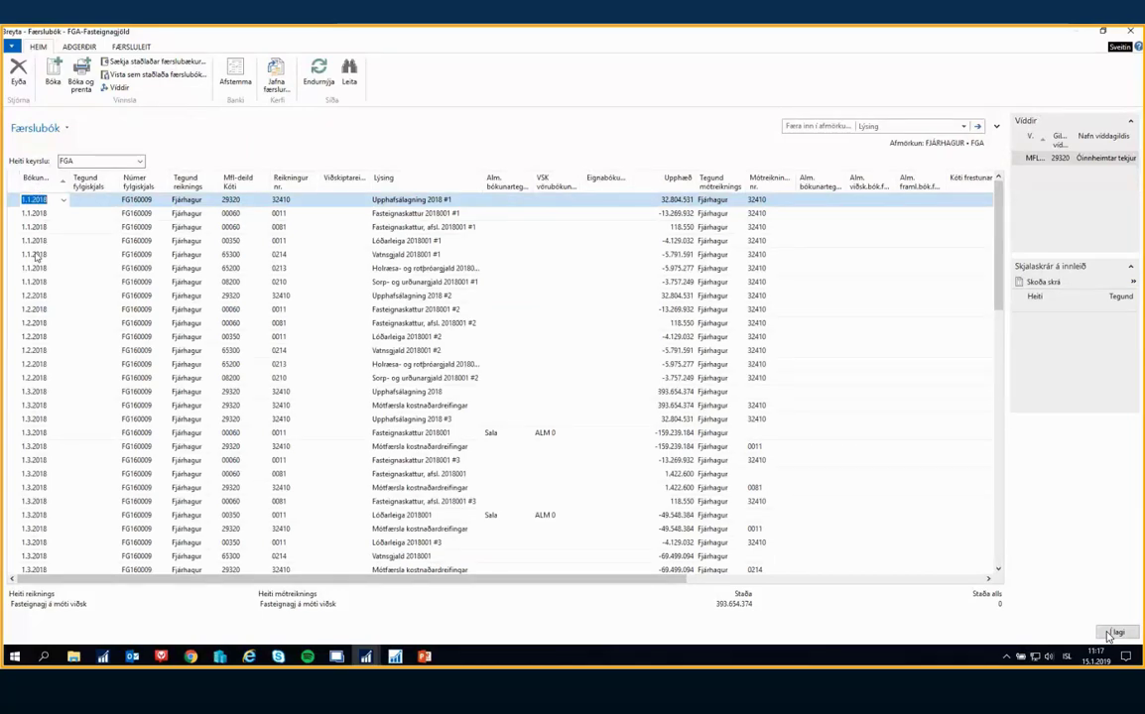
pyautogui.scroll(-20, 35, 256)
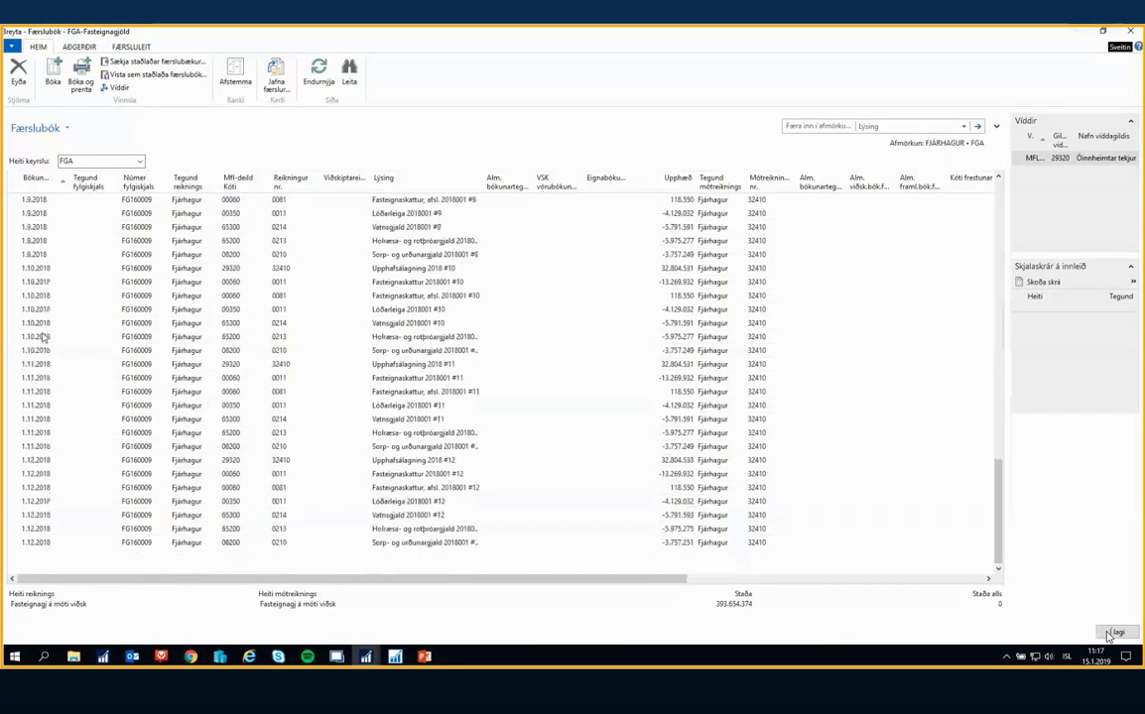
pyautogui.scroll(20, 43, 338)
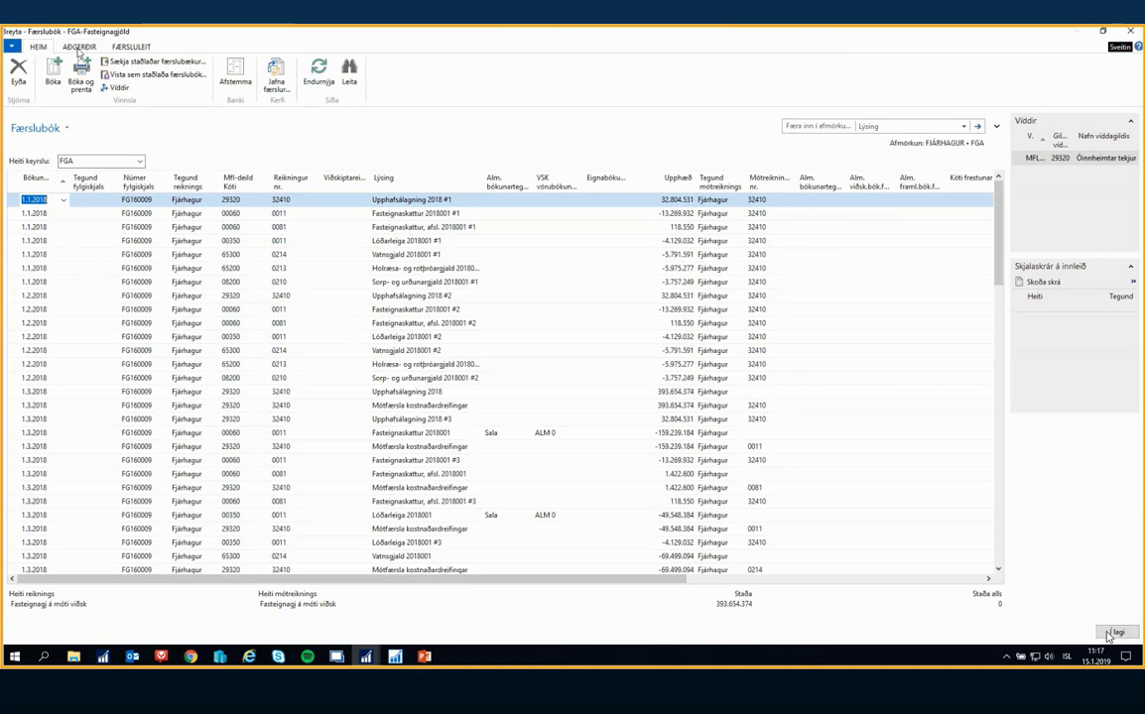
# Delete all lines from the FGA journal
pyautogui.click(12, 181)
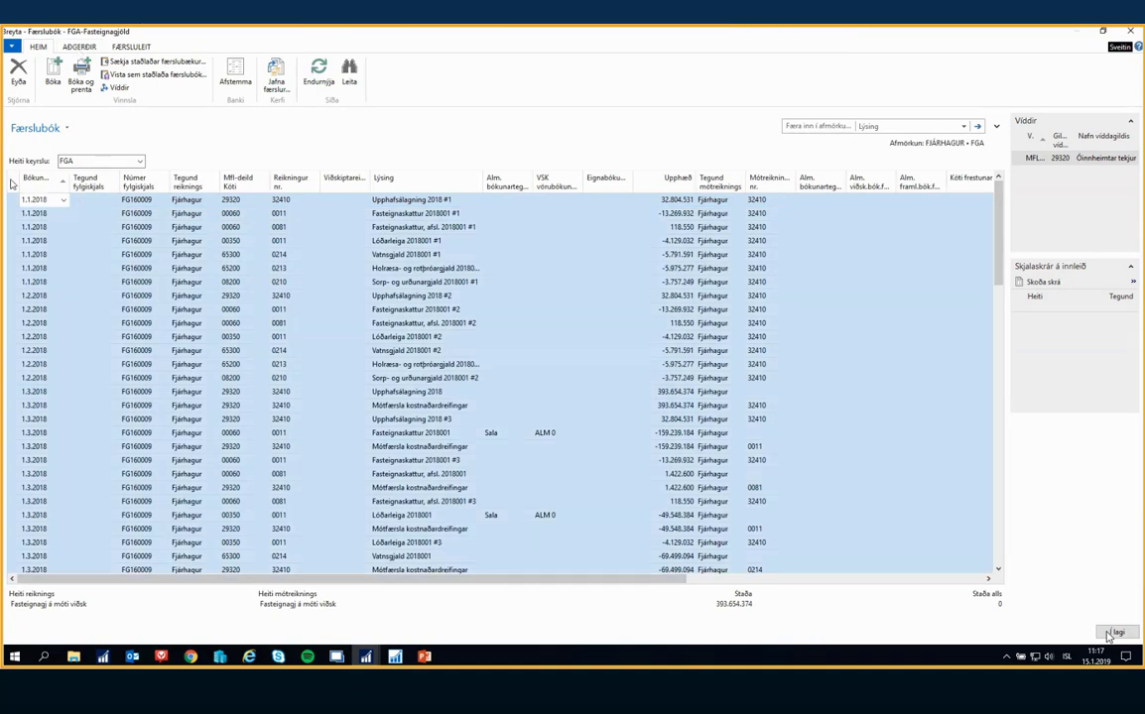
pyautogui.click(20, 72)
pyautogui.click(561, 355)
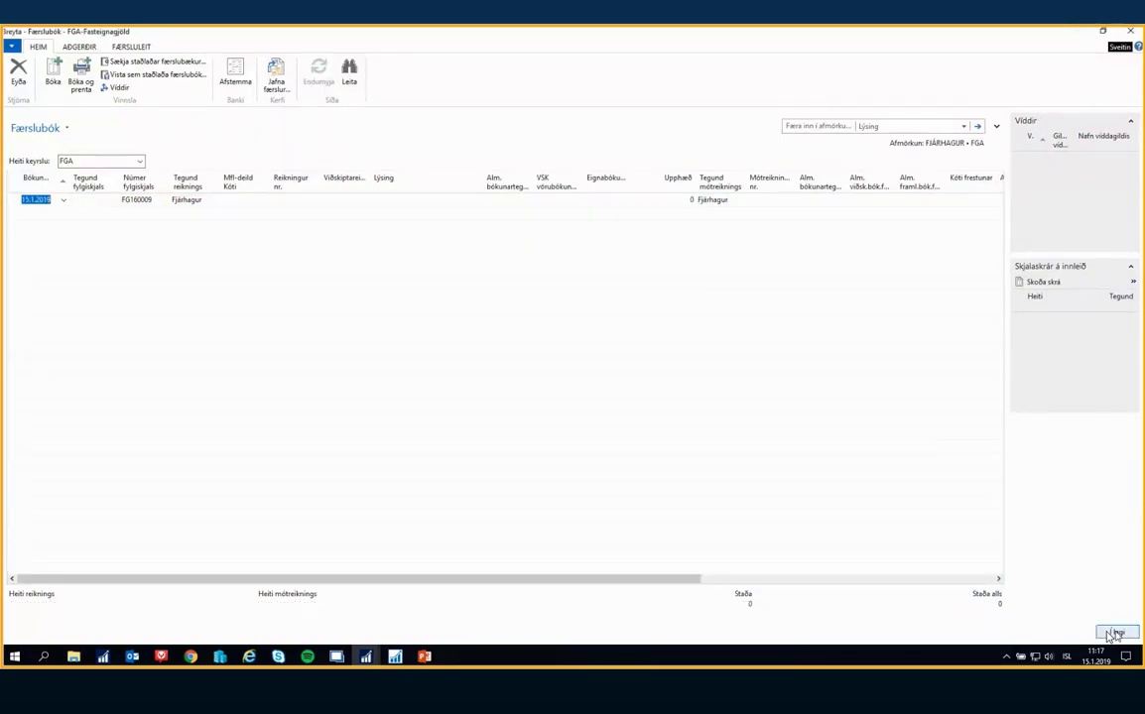
# Close the FGA journal and record that the entries from the FMR batch were posted (Bókaði færslur frá FMR bunka)
pyautogui.click(1112, 633)
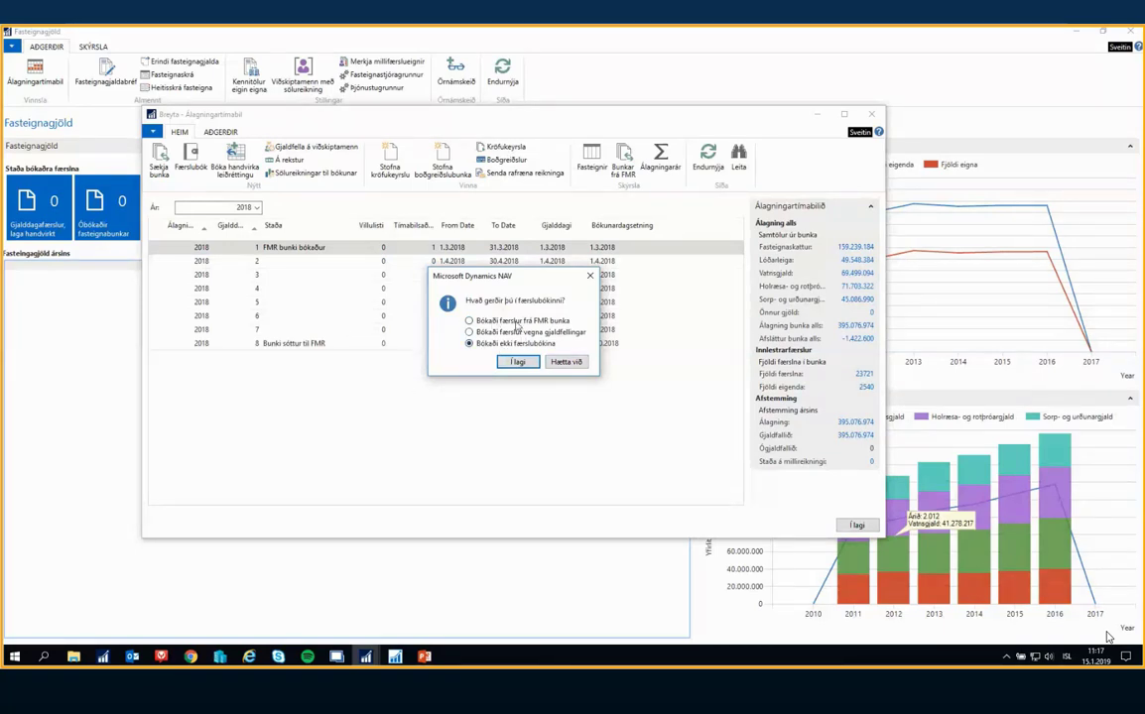
pyautogui.click(474, 320)
pyautogui.click(517, 362)
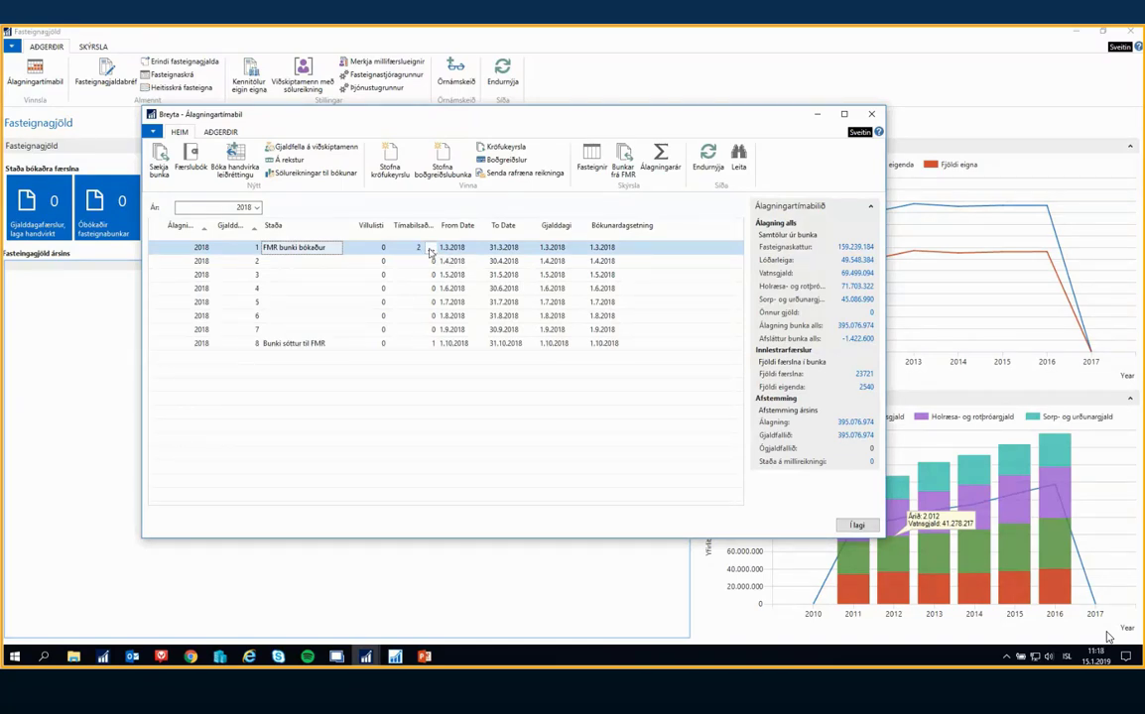
# Open the action entries (Aðgerðafærslur tímabils) for period 1, widen the Lýsing column to read the descriptions, and close the list
pyautogui.click(430, 249)
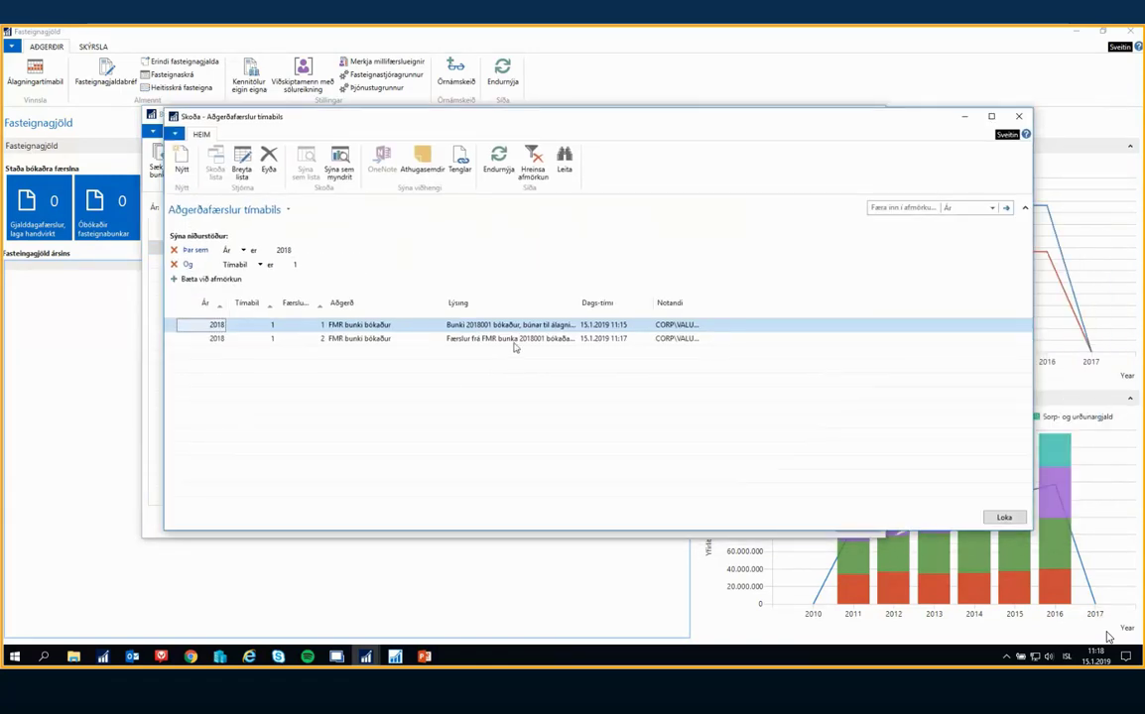
pyautogui.moveTo(579, 315); pyautogui.dragTo(761, 310)
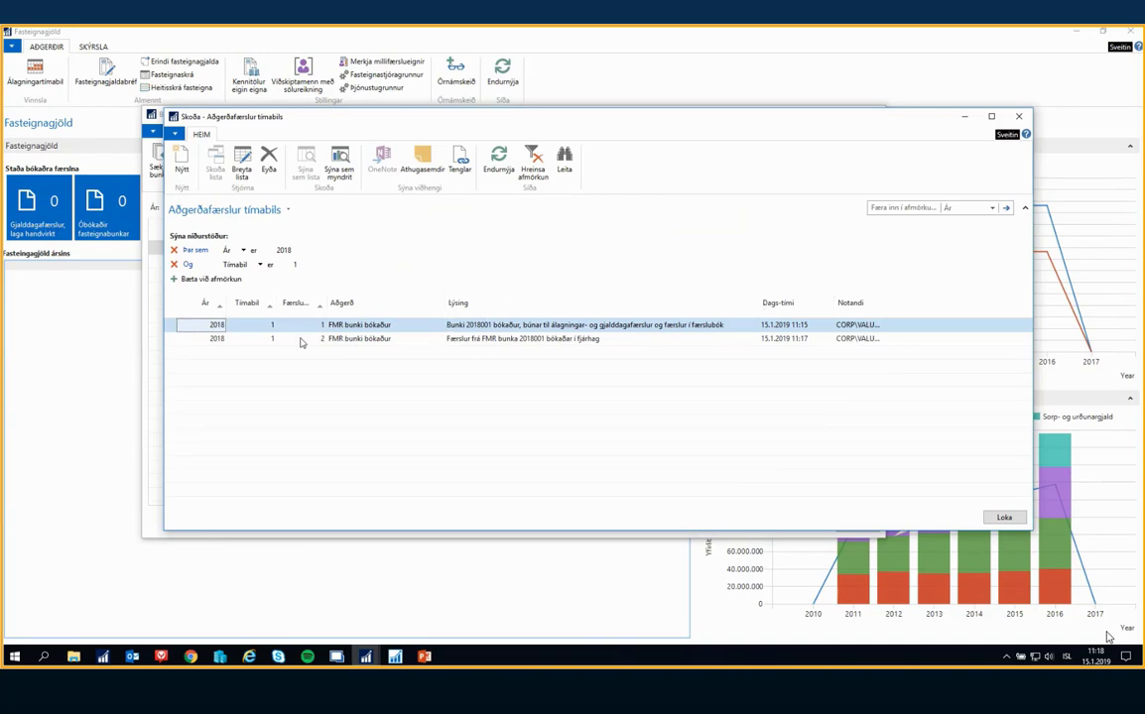
pyautogui.click(1018, 116)
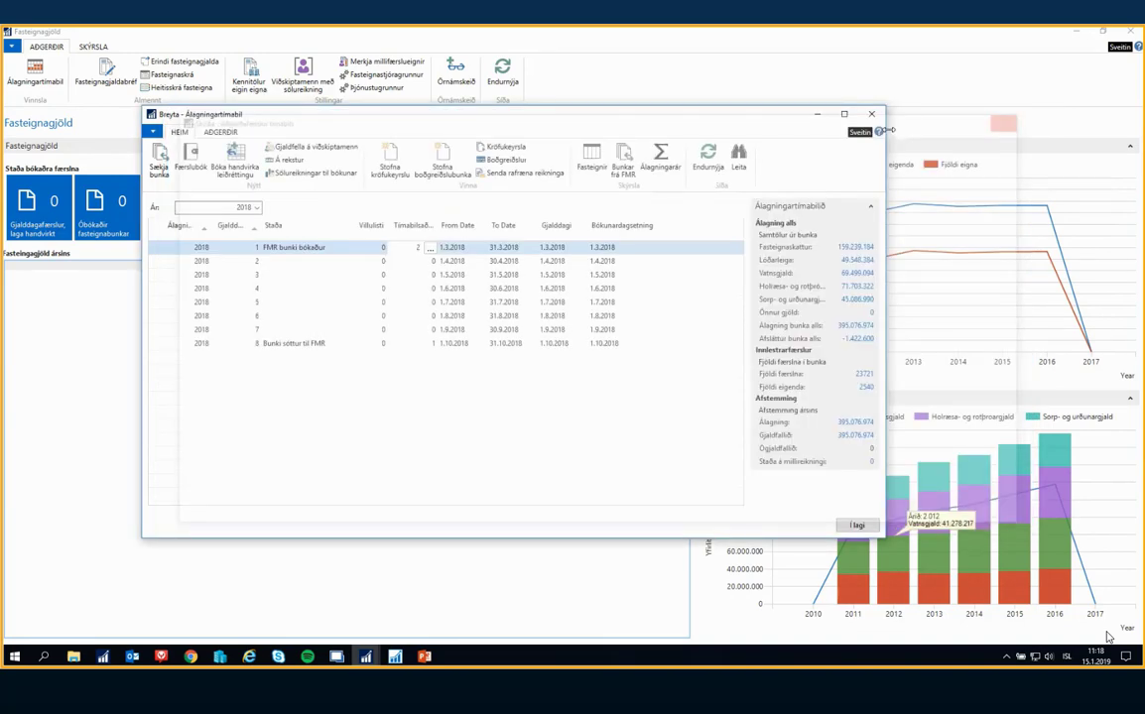
pyautogui.click(323, 247)
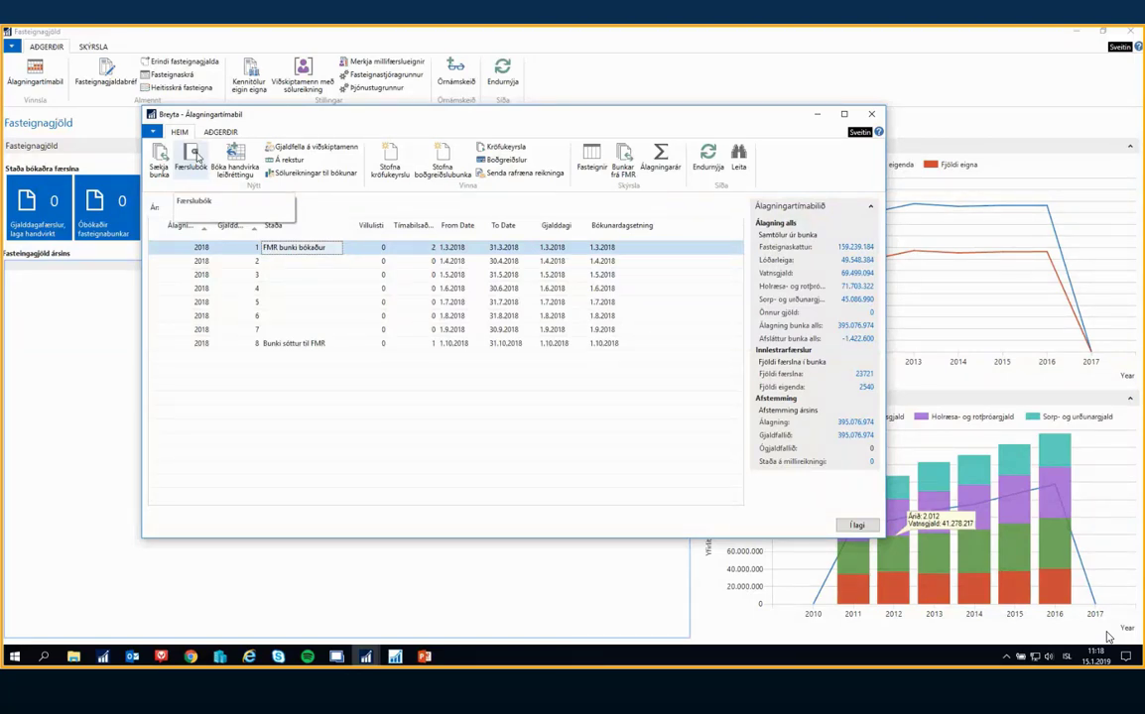
# Run Merkja millifærslueignir from the Fasteignagjöld overview with no Kennitala filter and acknowledge the result
pyautogui.moveTo(342, 121); pyautogui.dragTo(285, 123)
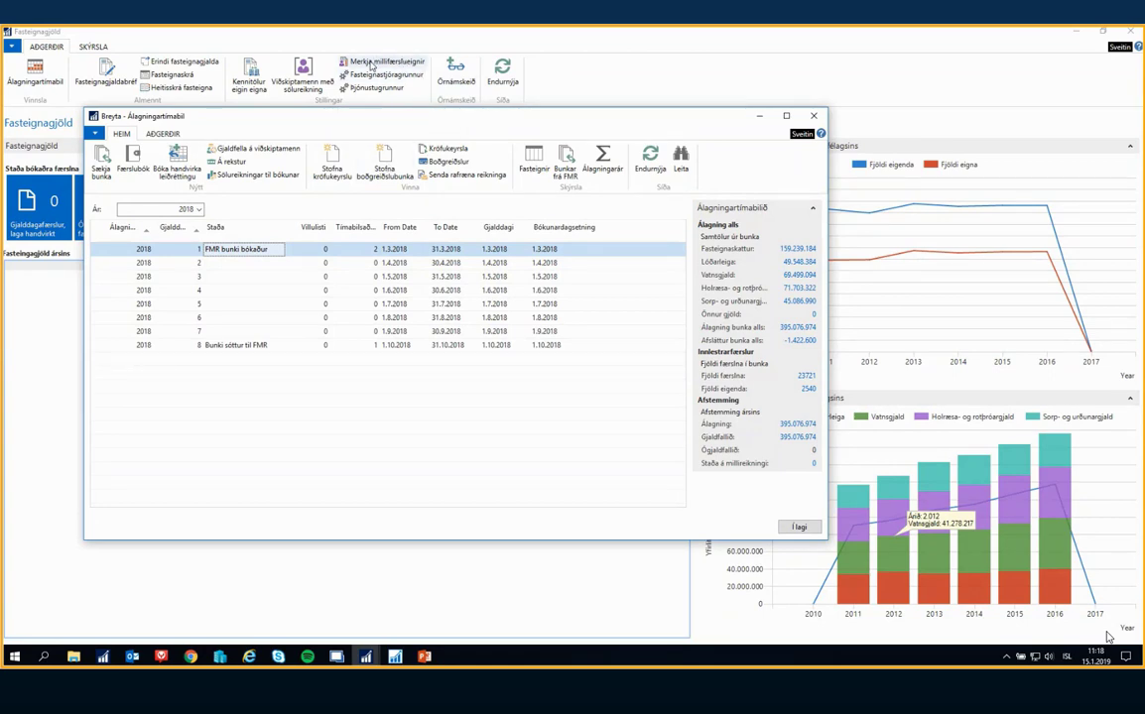
pyautogui.click(149, 38)
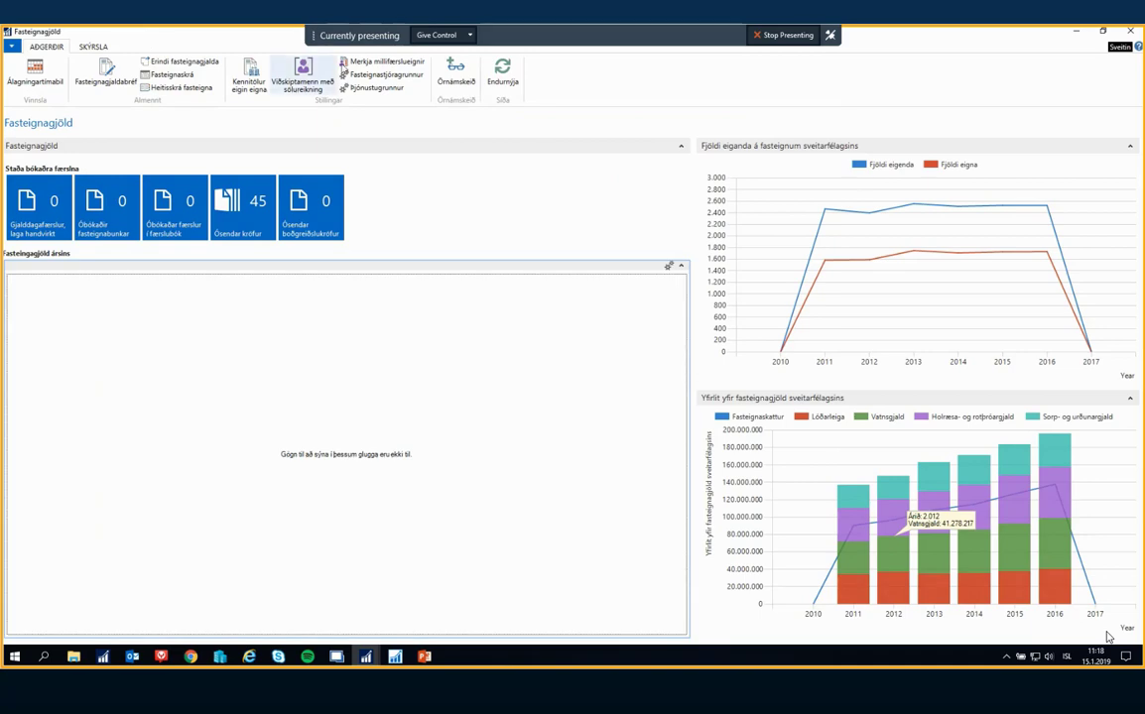
pyautogui.click(382, 66)
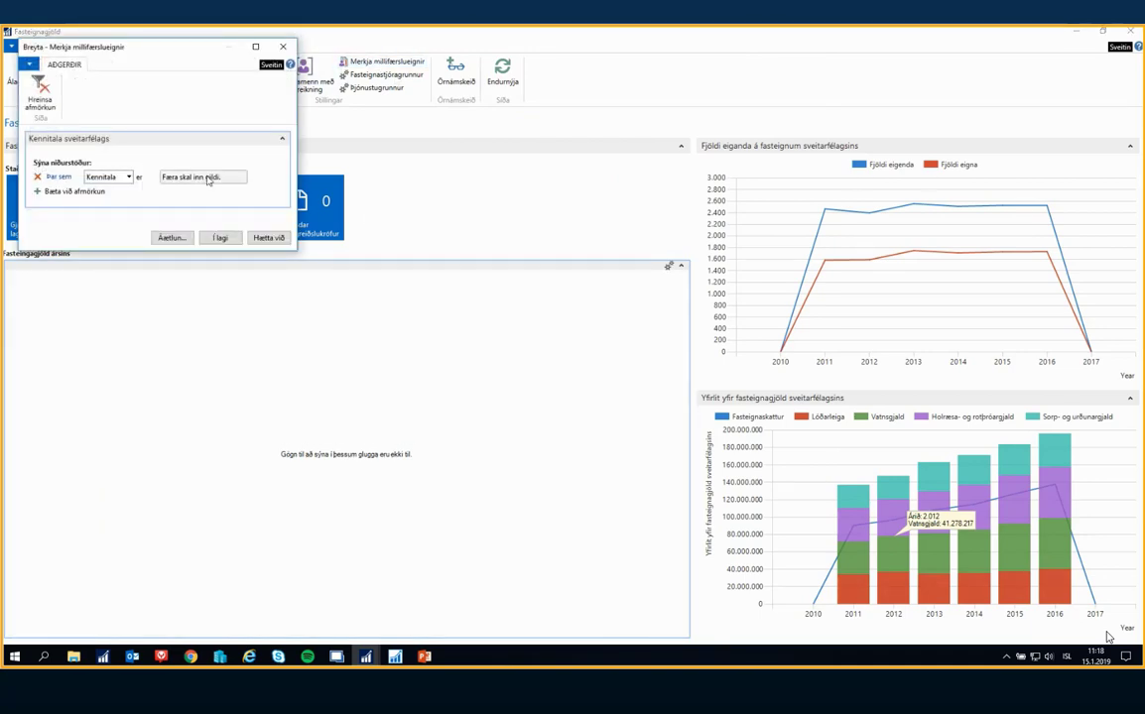
pyautogui.click(220, 238)
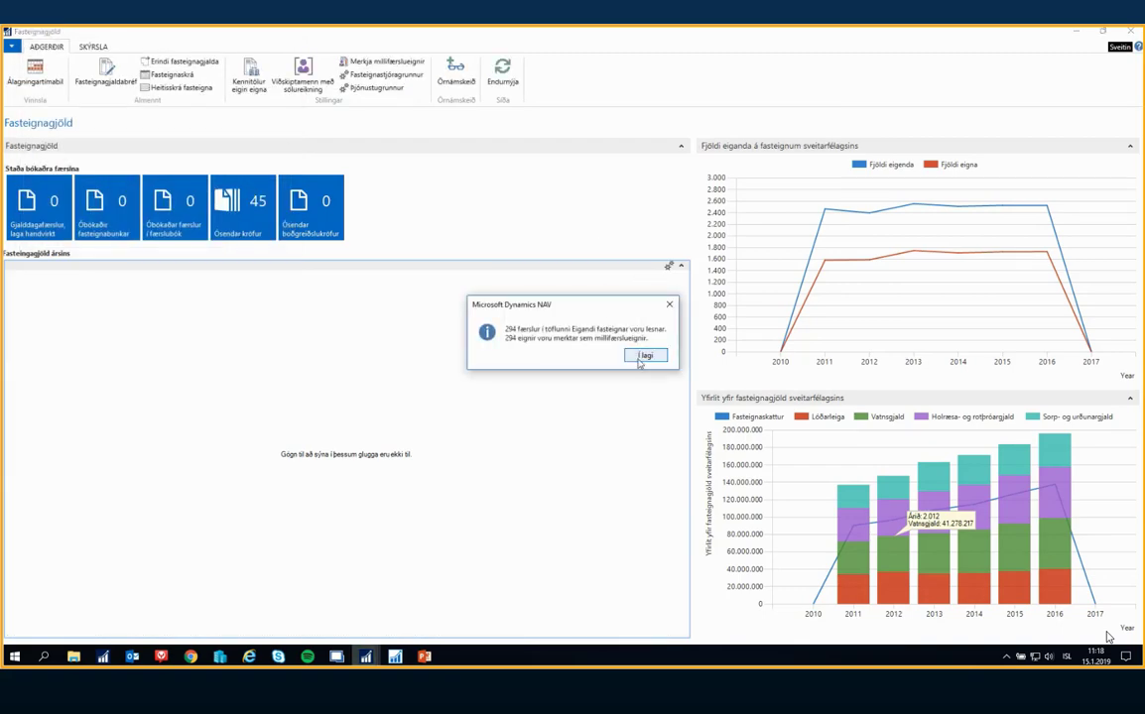
pyautogui.click(643, 356)
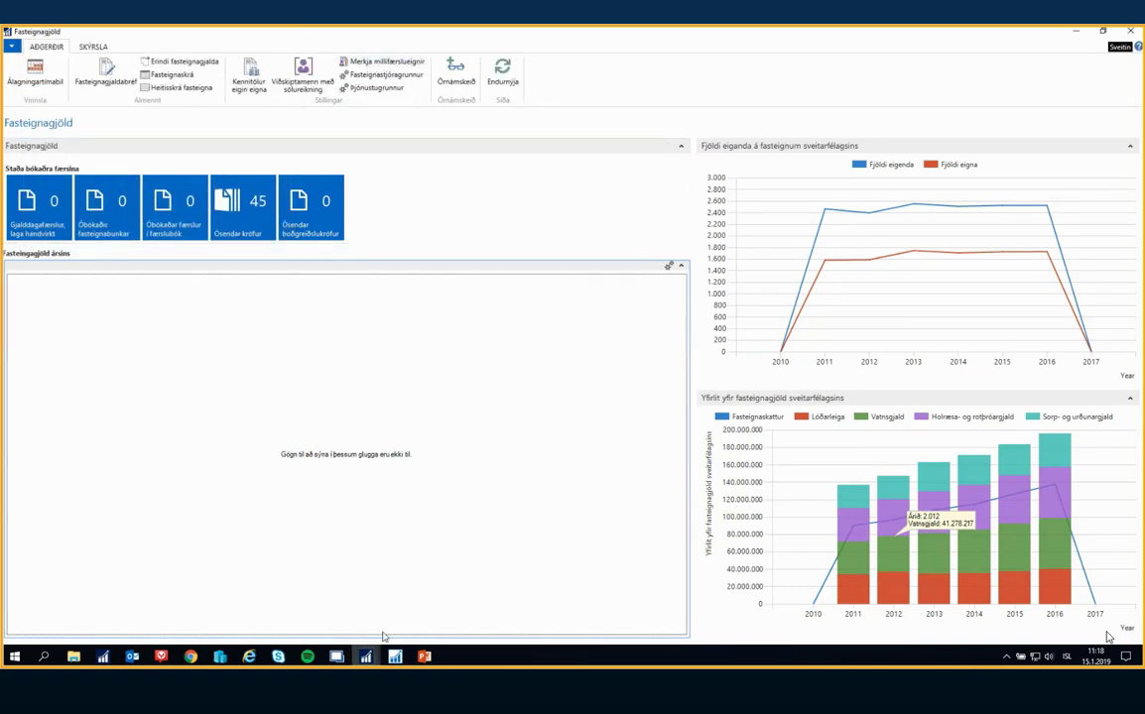
# Return to Álagningartímabil and run Gjaldfella á viðskiptamenn for assessment year 2018, period 1, with due dates 01.01.18..31.03.18
pyautogui.moveTo(366, 659)
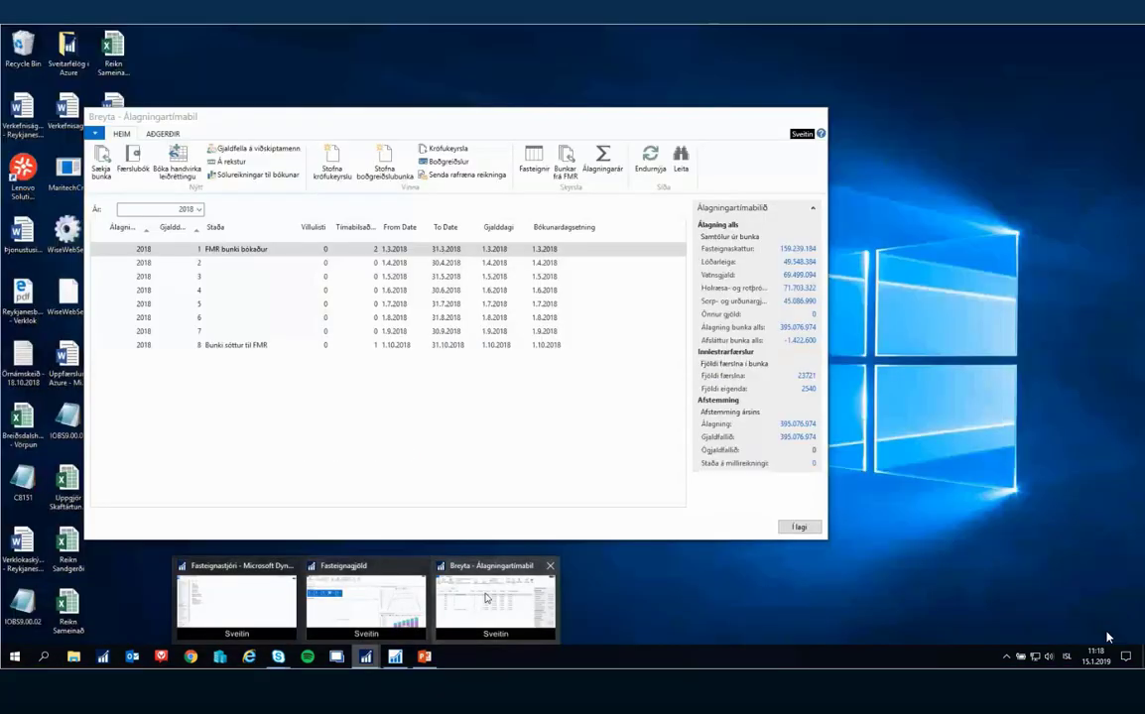
pyautogui.click(486, 598)
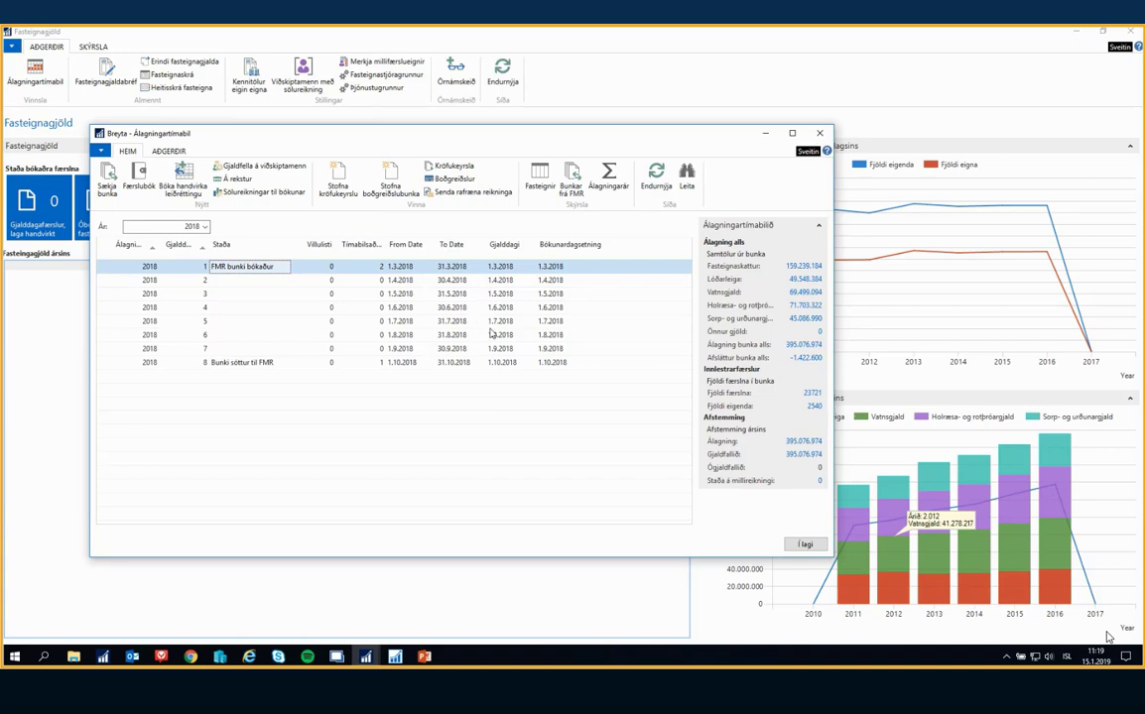
pyautogui.moveTo(302, 140); pyautogui.dragTo(335, 122)
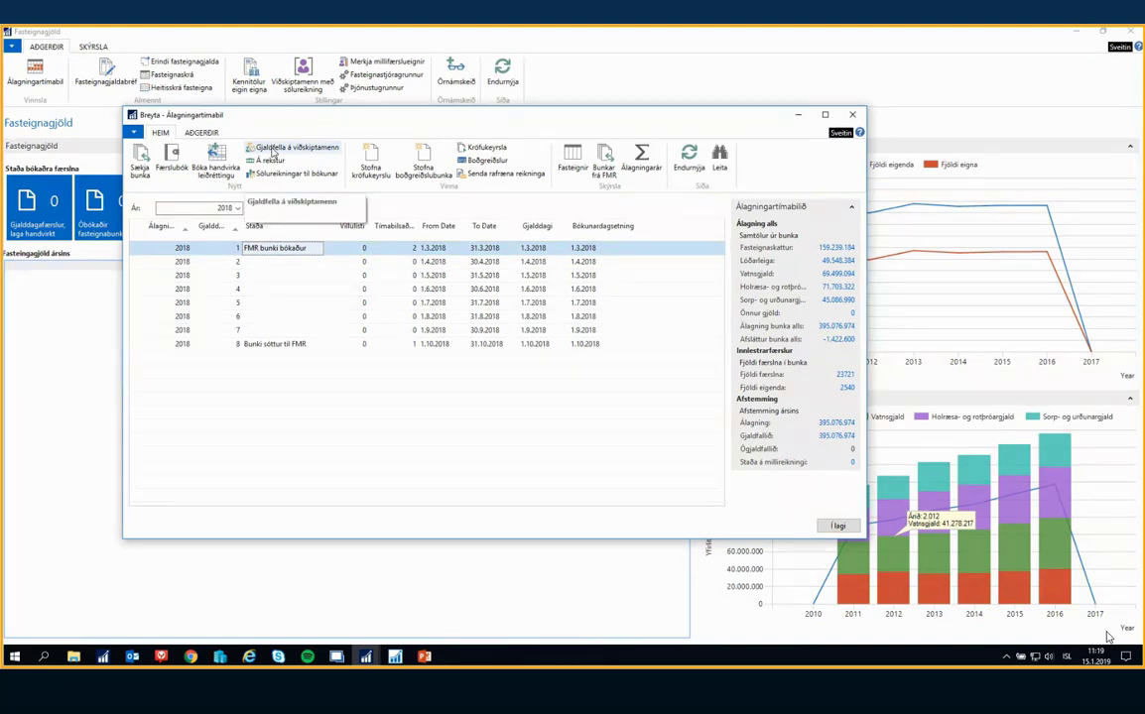
pyautogui.click(273, 149)
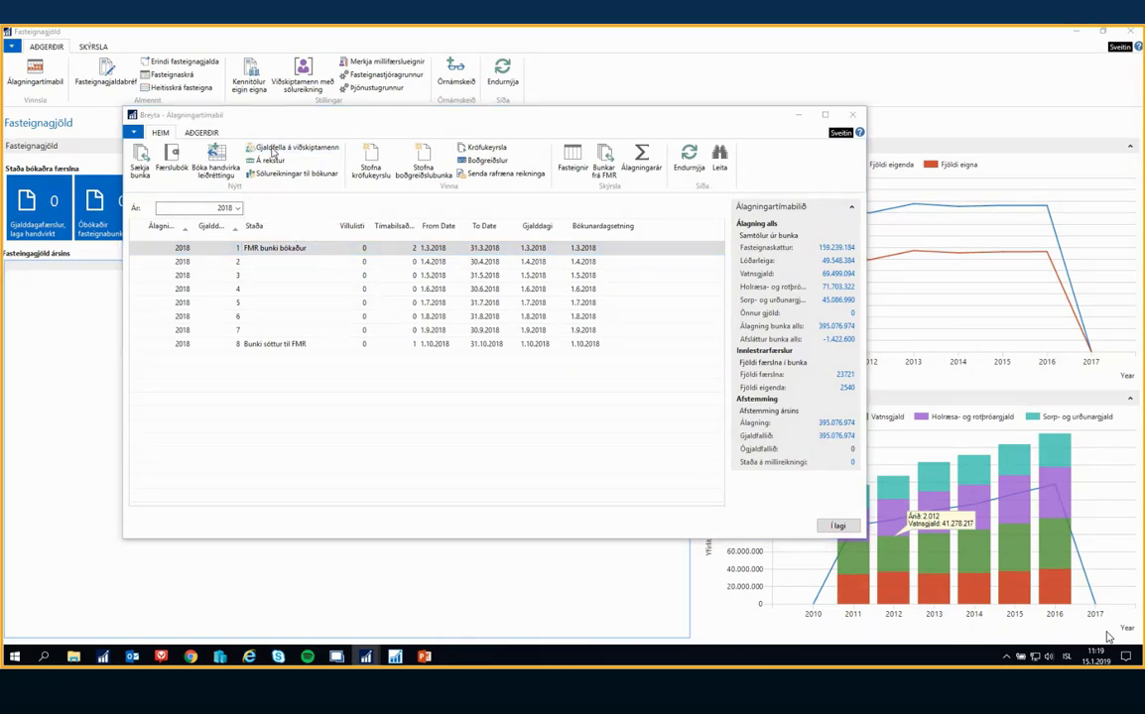
pyautogui.moveTo(1143, 150); pyautogui.dragTo(699, 189)
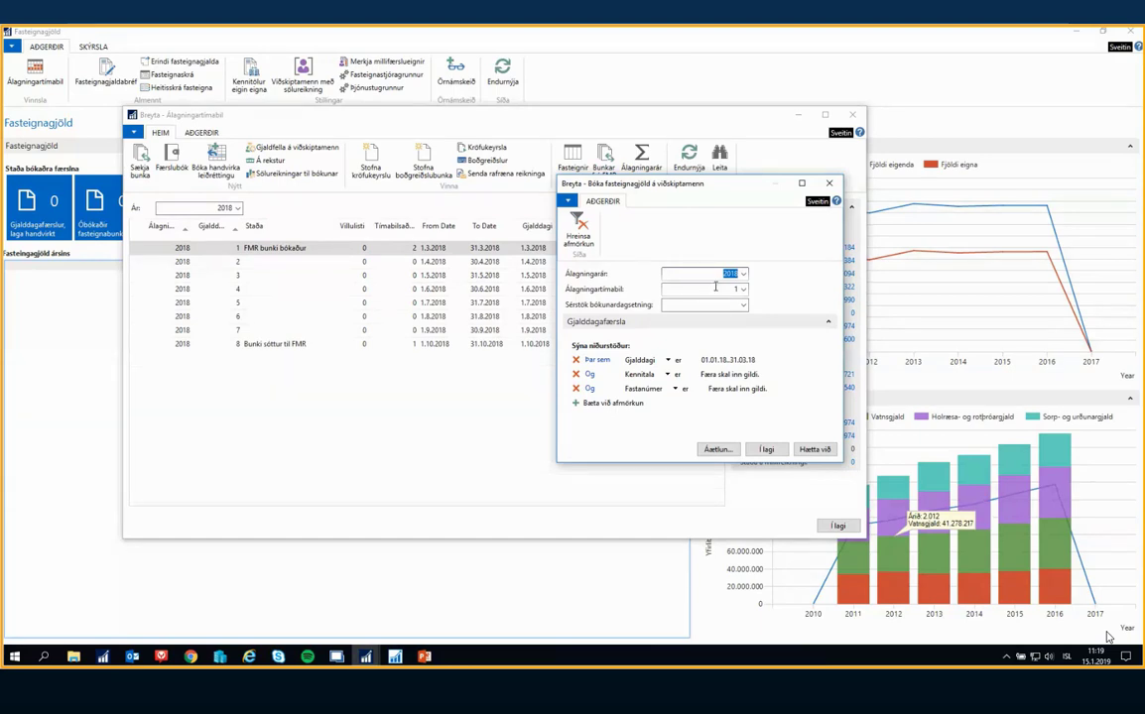
pyautogui.press('Tab')
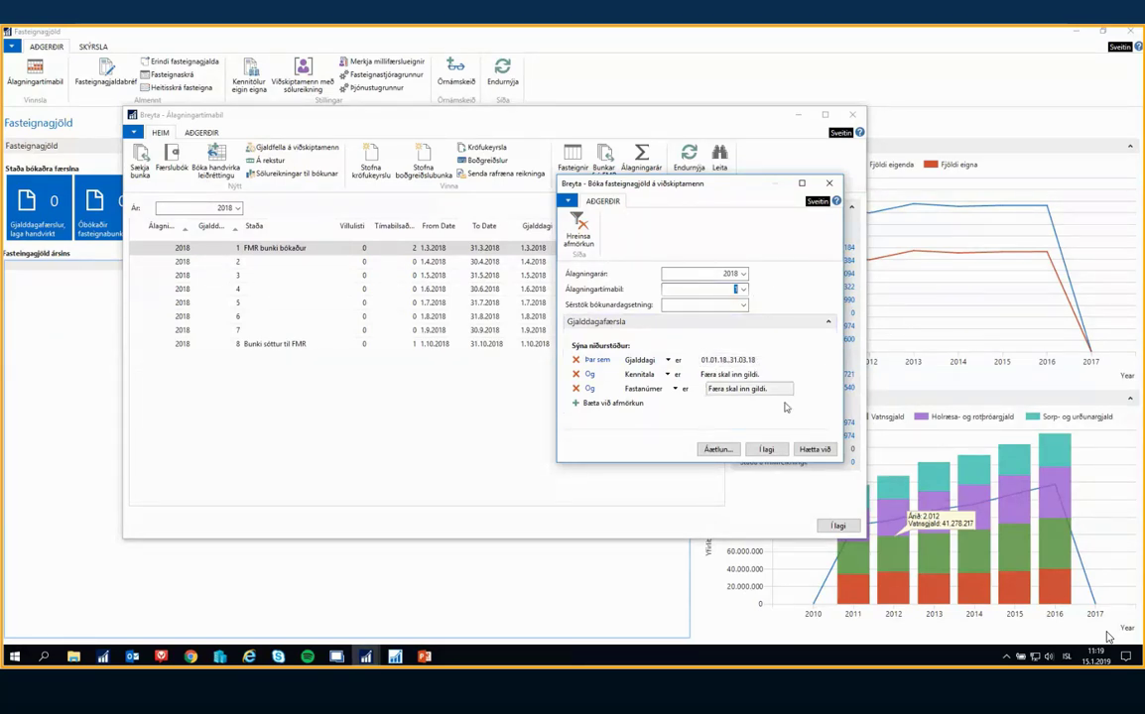
pyautogui.click(765, 451)
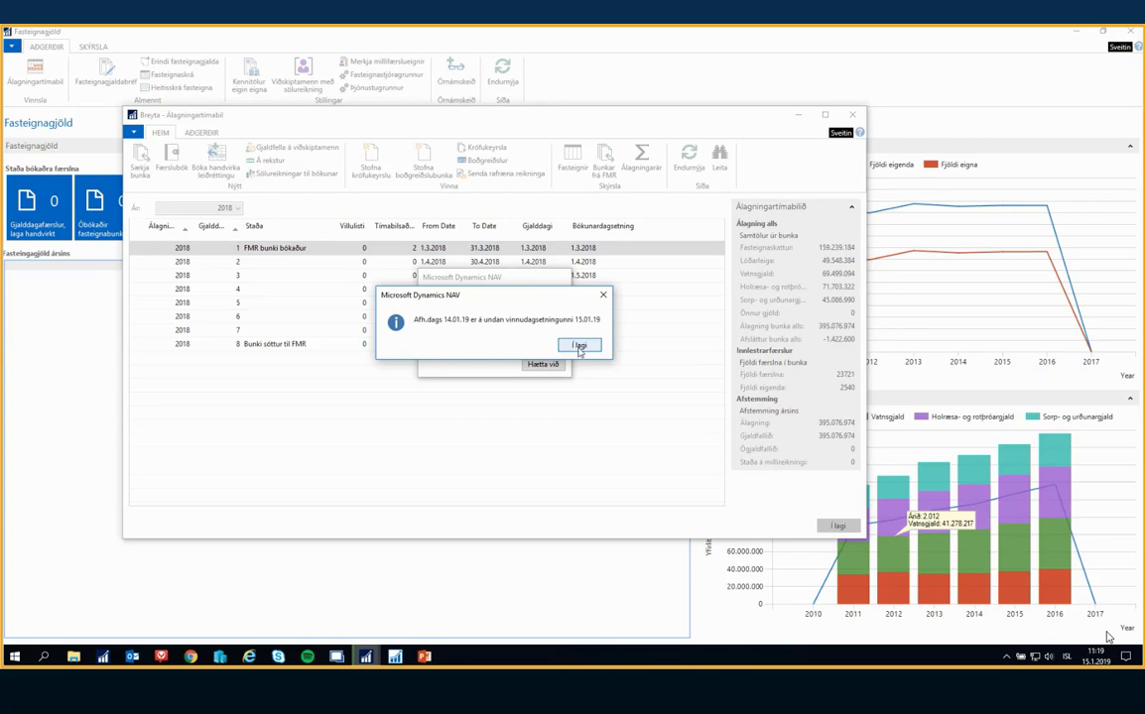
# Acknowledge each discount date notice until the property tax charging to customers finishes
pyautogui.click(579, 347)
pyautogui.click(579, 347)
pyautogui.click(579, 346)
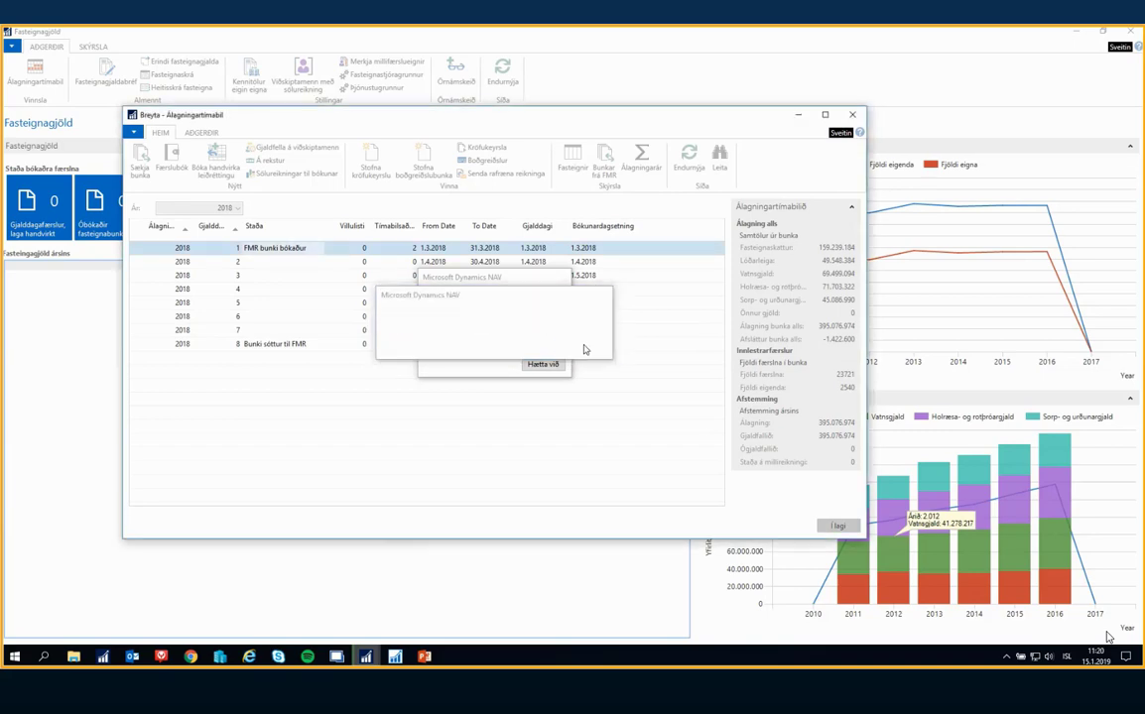
pyautogui.click(579, 346)
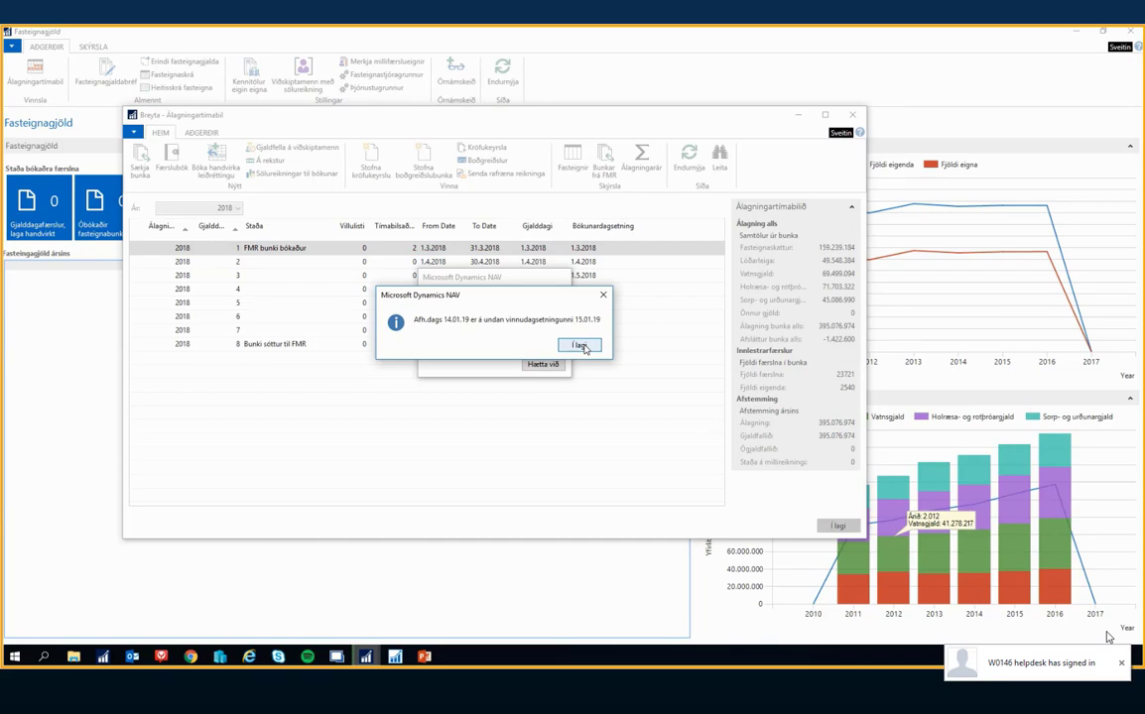
pyautogui.click(580, 345)
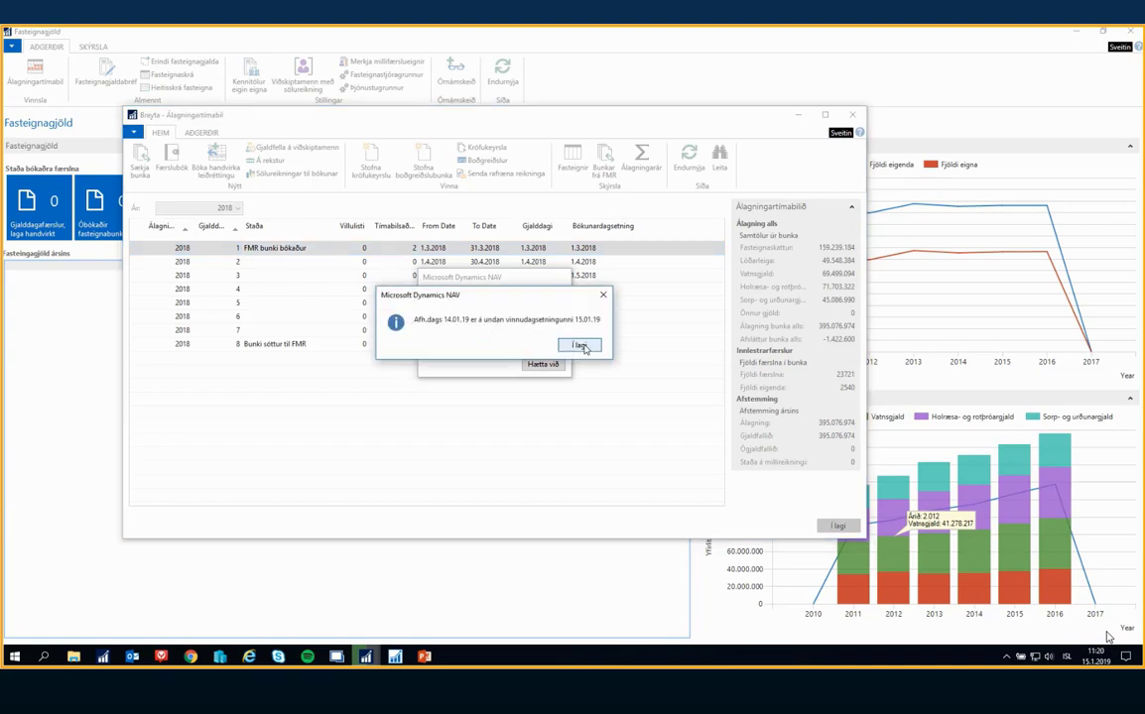
pyautogui.click(581, 347)
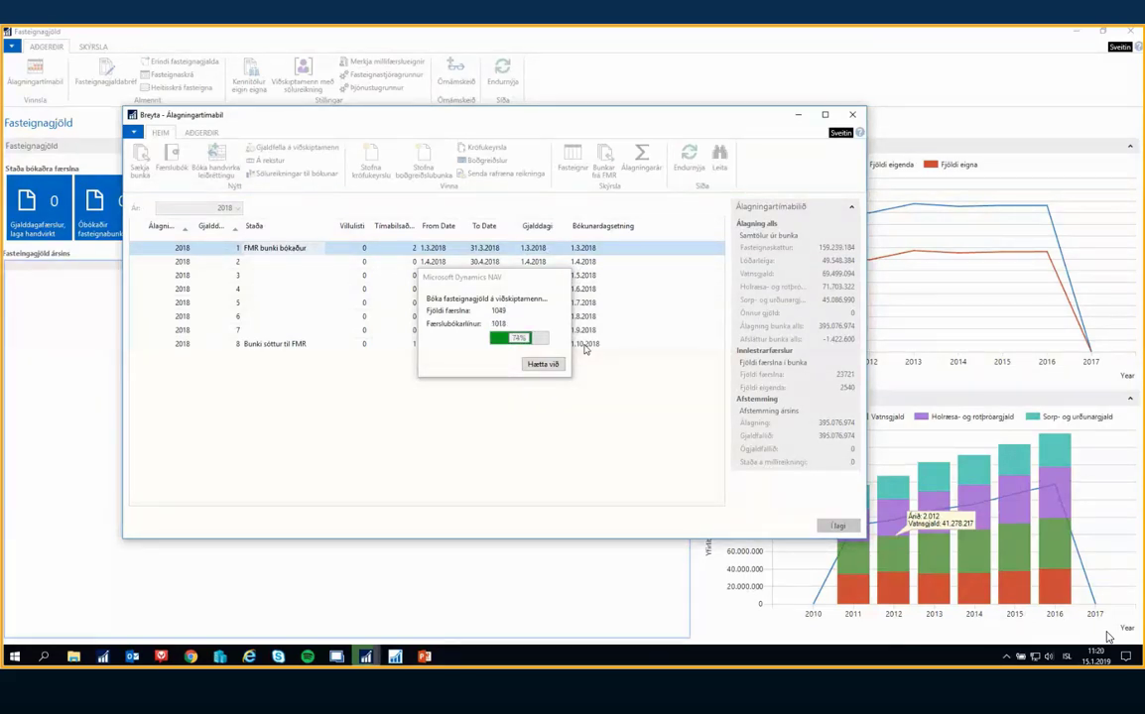
pyautogui.click(582, 344)
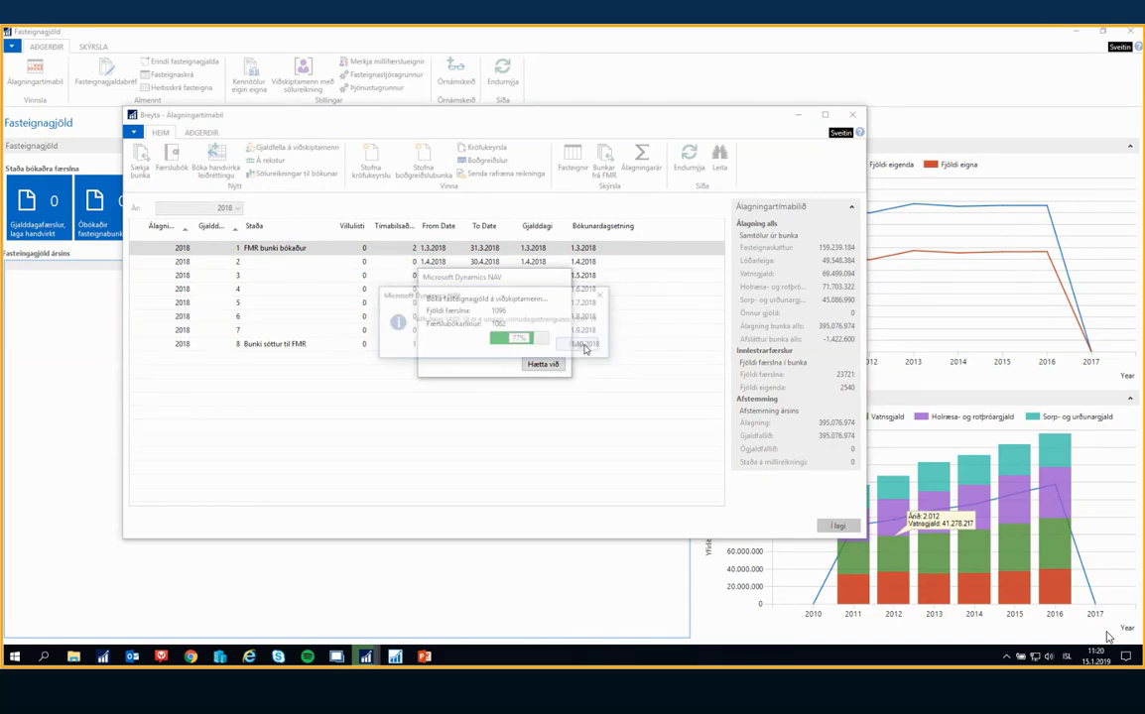
pyautogui.click(583, 345)
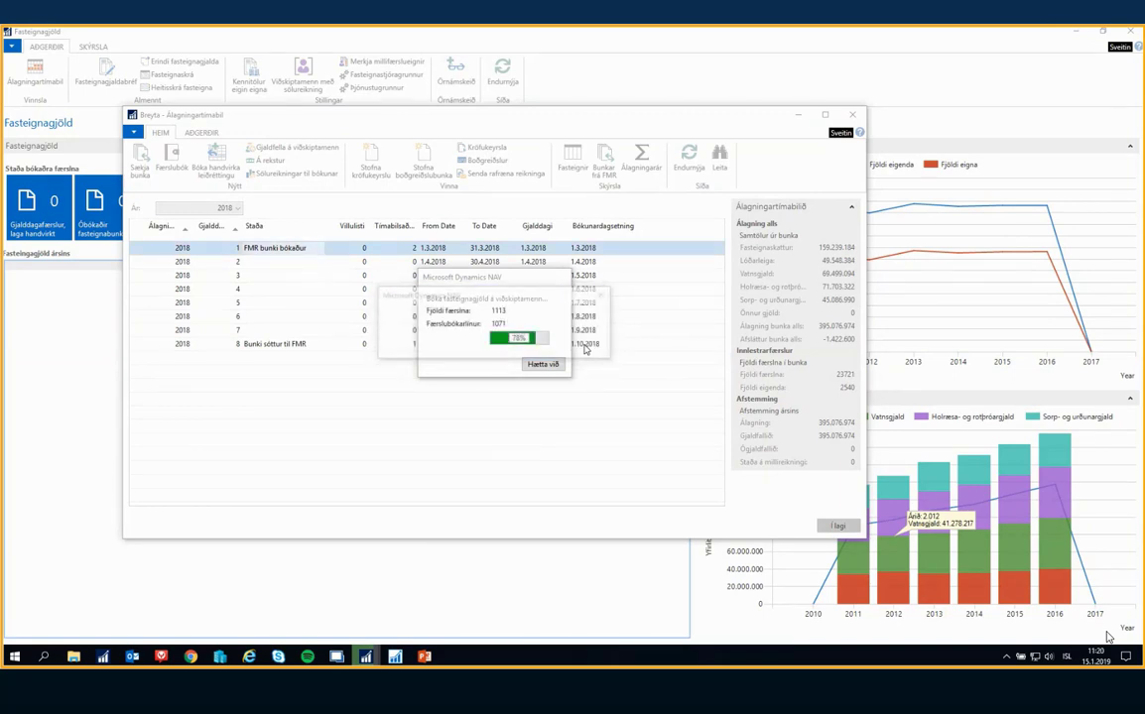
pyautogui.click(584, 346)
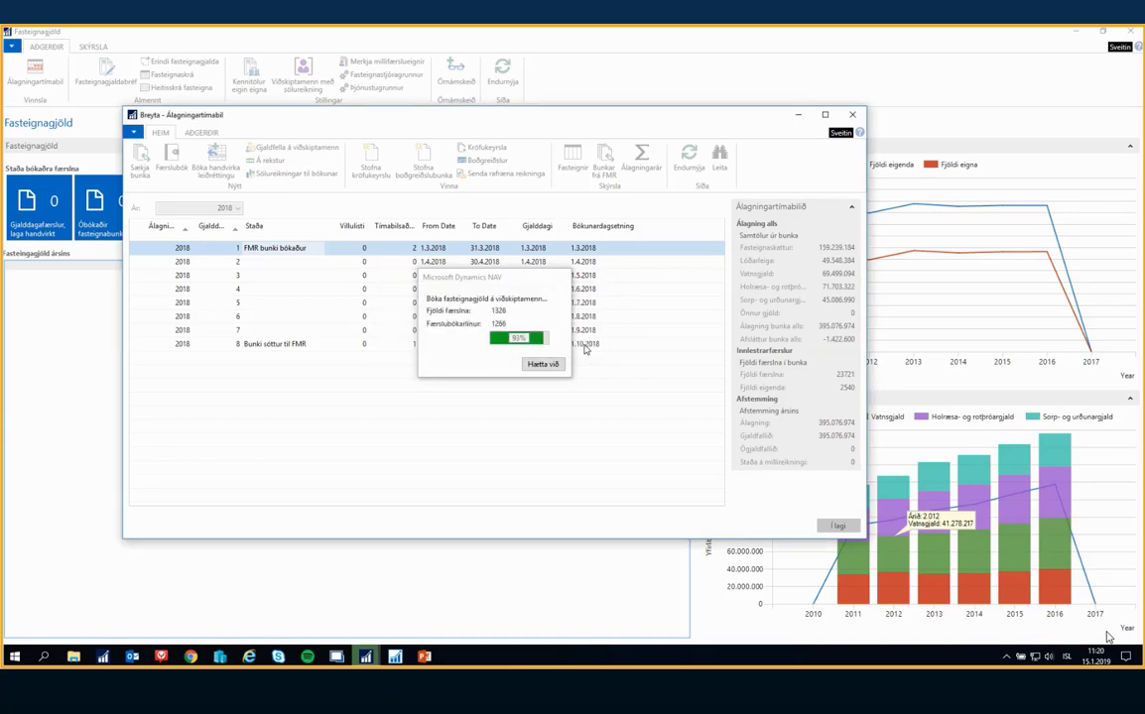
pyautogui.click(583, 345)
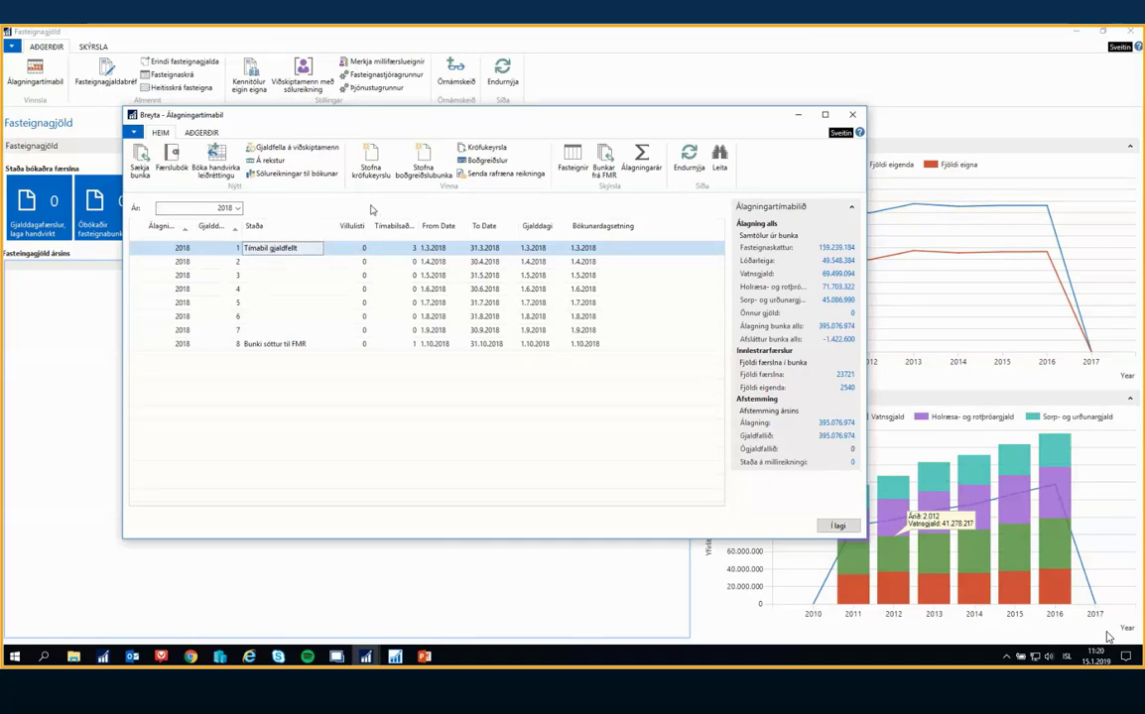
# Open the action entries for period 1, check the Gjaldfellt á viðskiptamann entry, and close the list
pyautogui.click(402, 248)
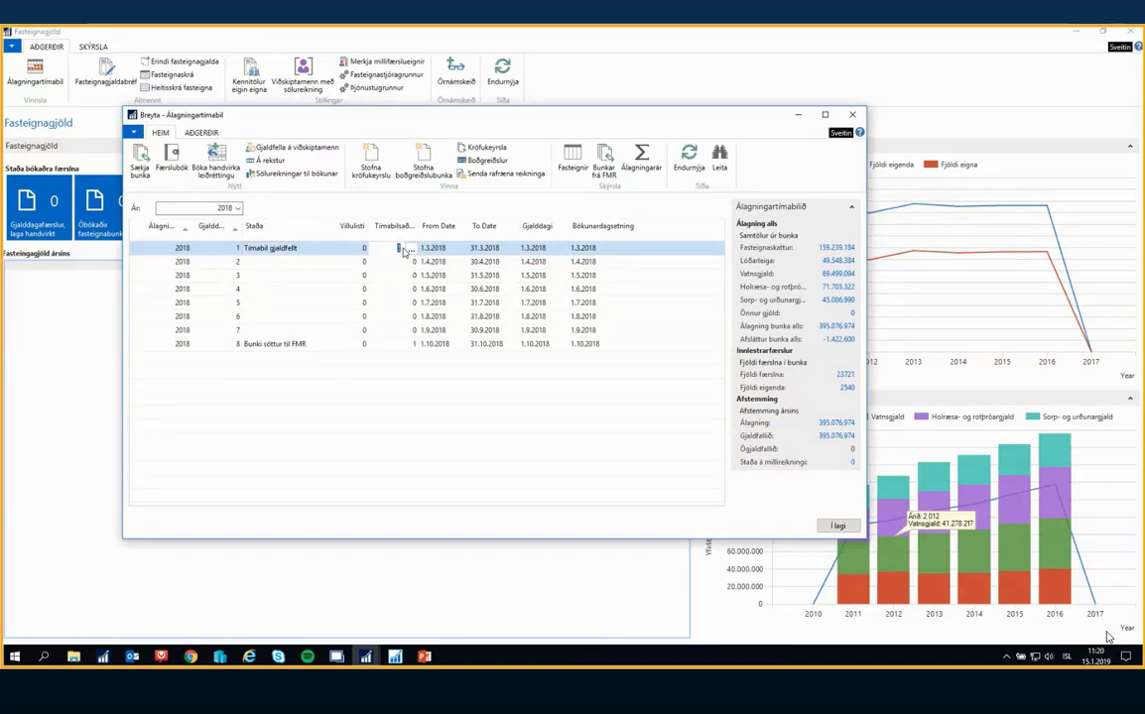
pyautogui.click(411, 249)
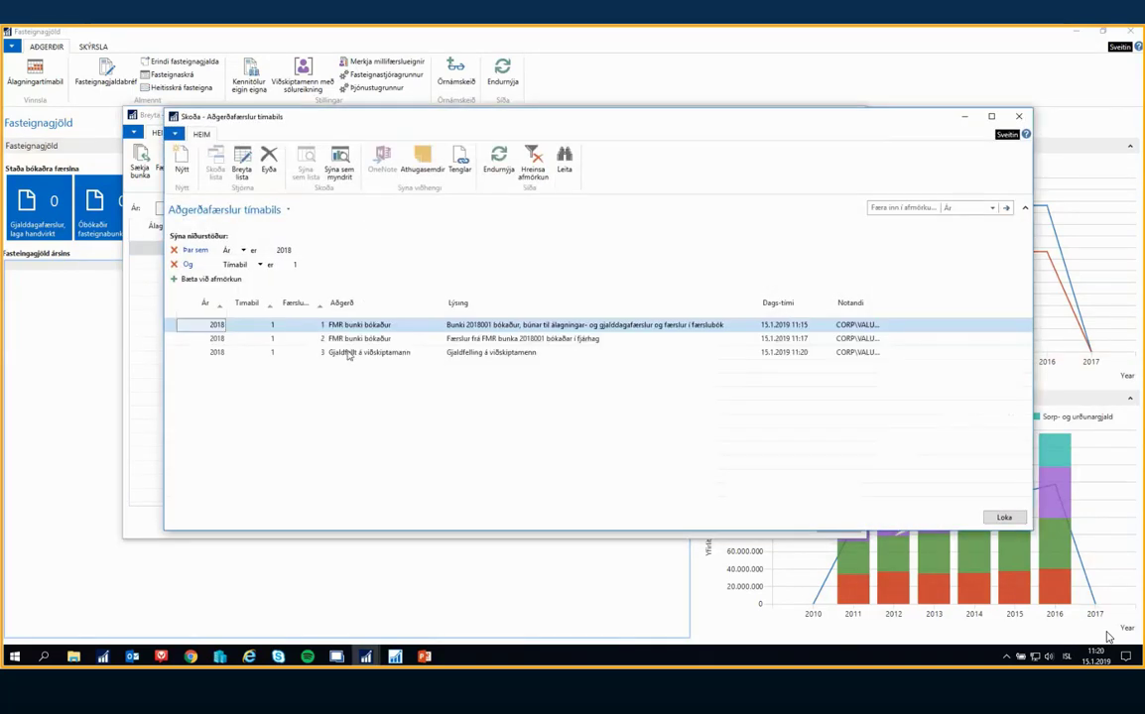
pyautogui.click(343, 355)
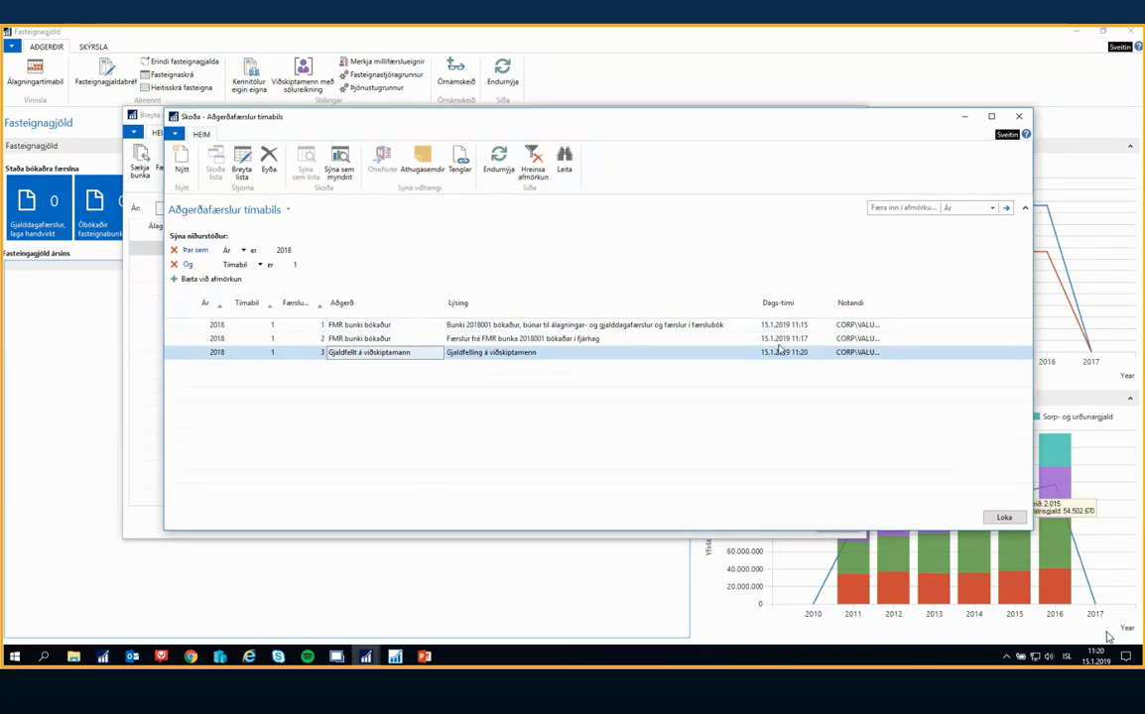
pyautogui.click(1010, 519)
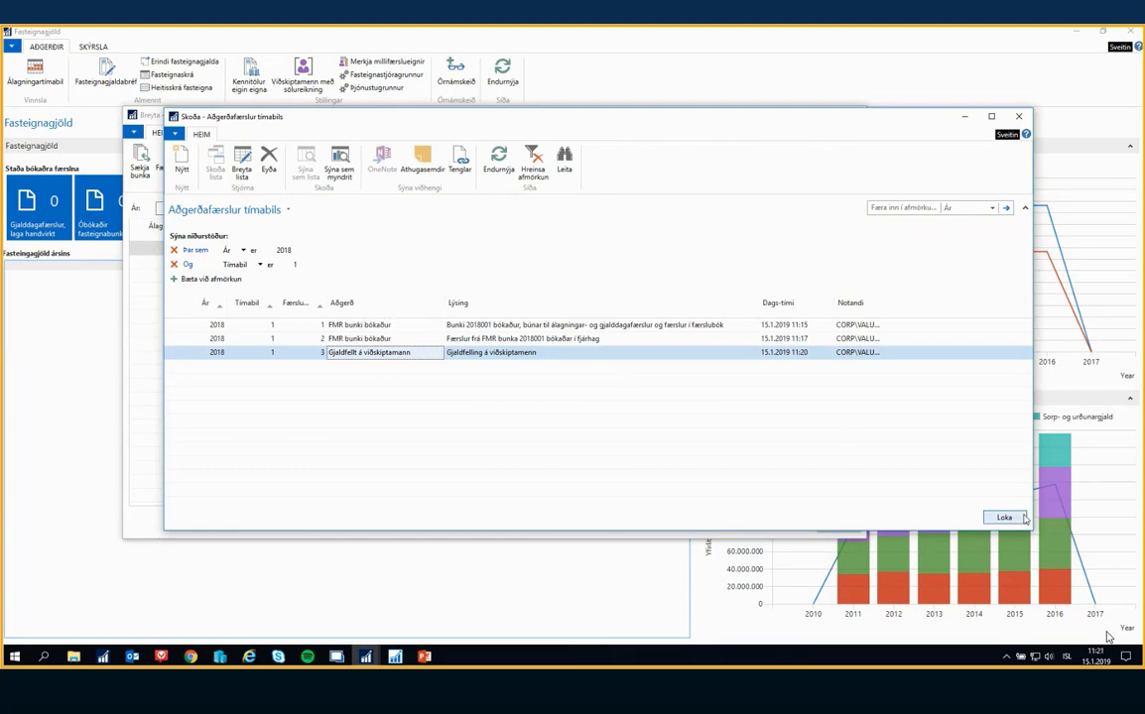
pyautogui.press('Escape')
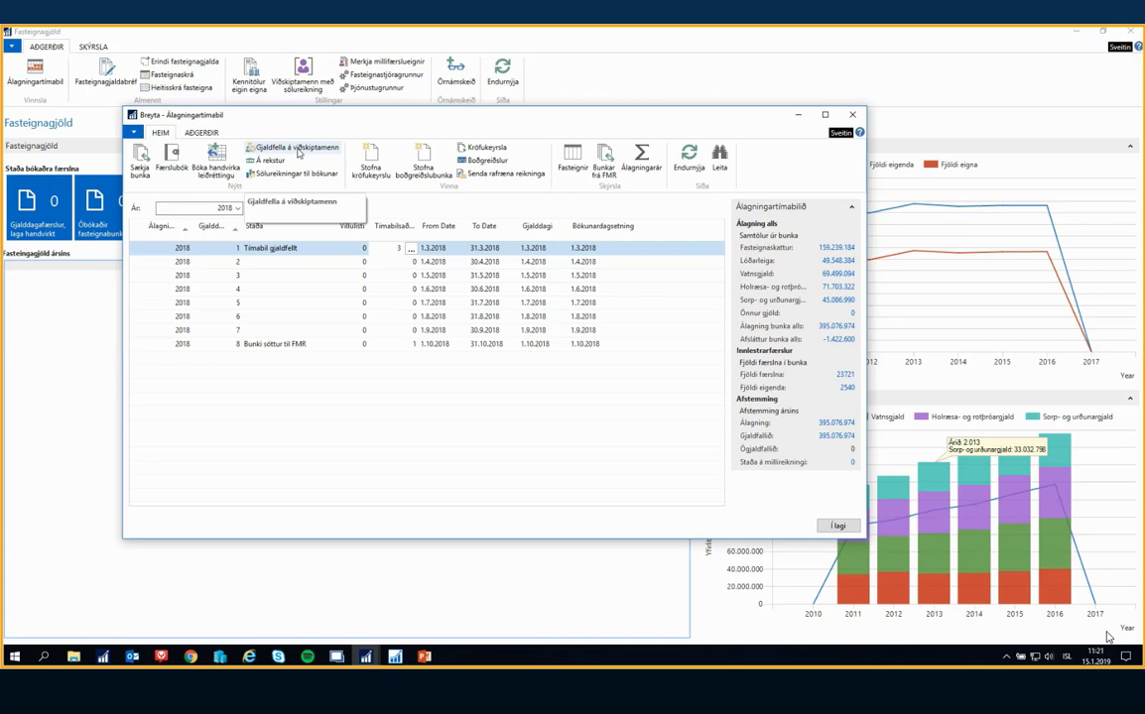
# Open the Færslubók, accept period 1 for its entries, and look through the customer lines in the FGA journal
pyautogui.click(299, 151)
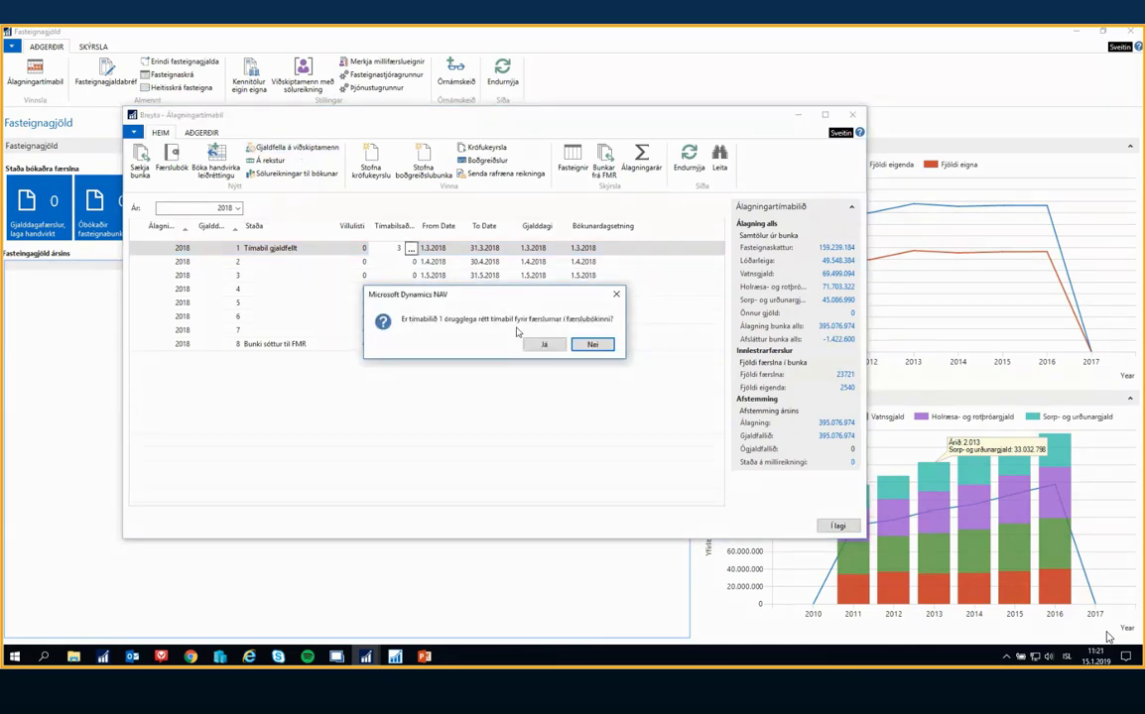
pyautogui.click(543, 343)
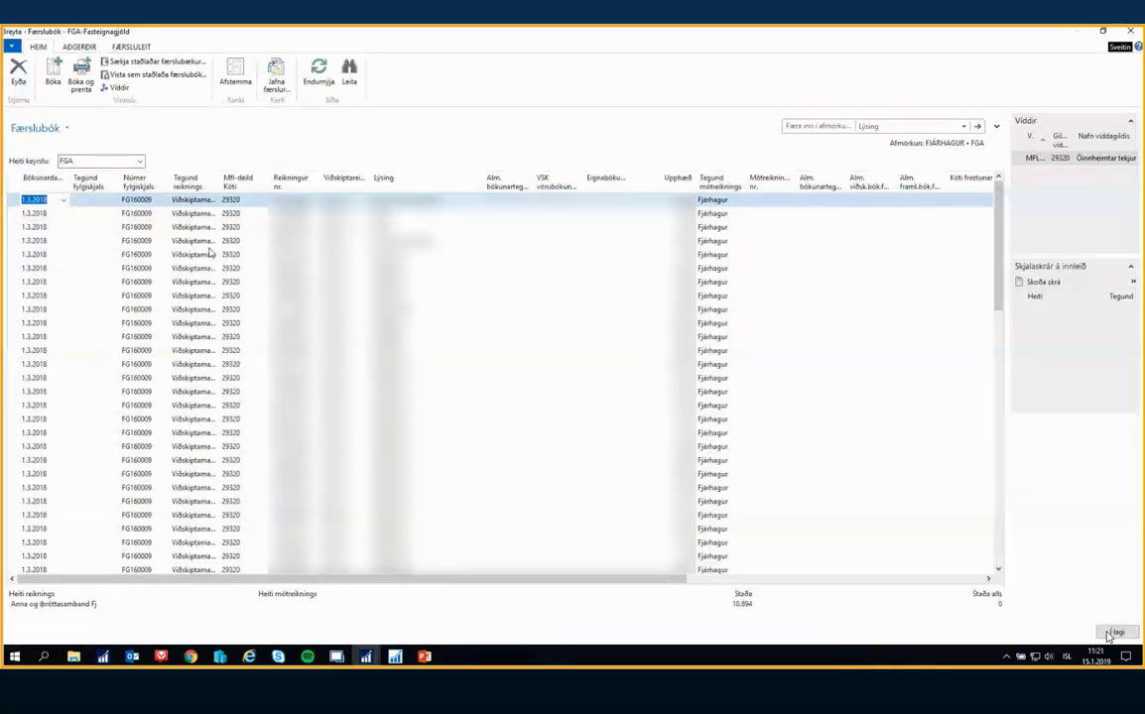
pyautogui.scroll(-10, 212, 256)
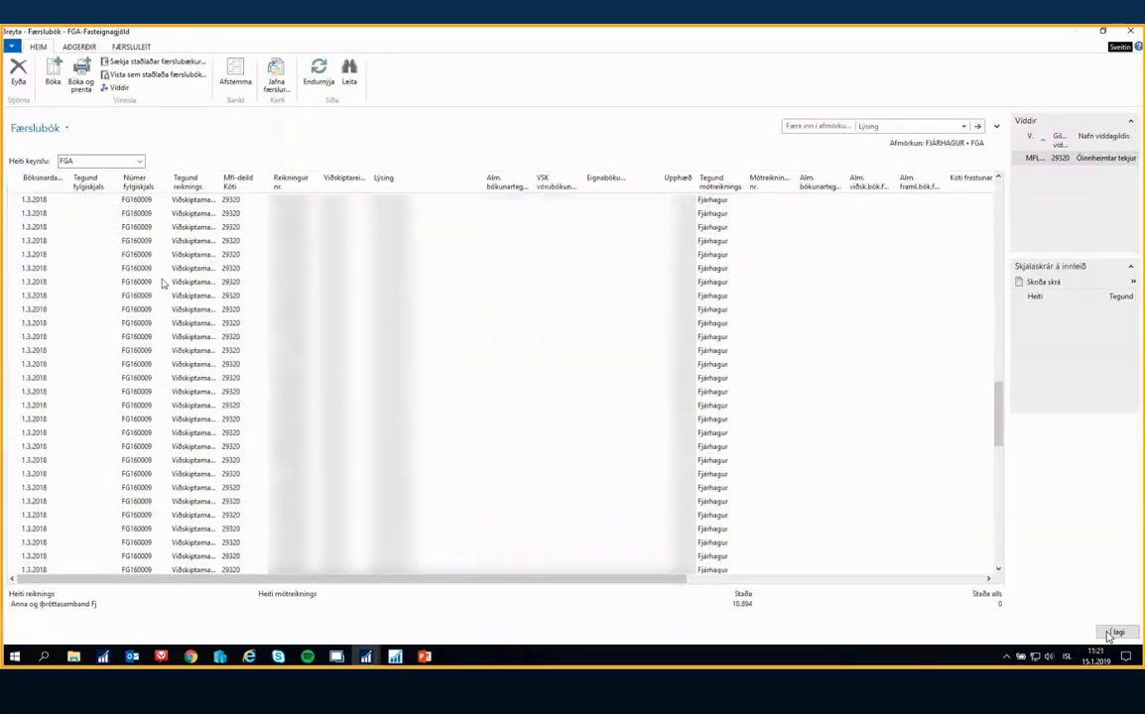
pyautogui.scroll(-5, 30, 256)
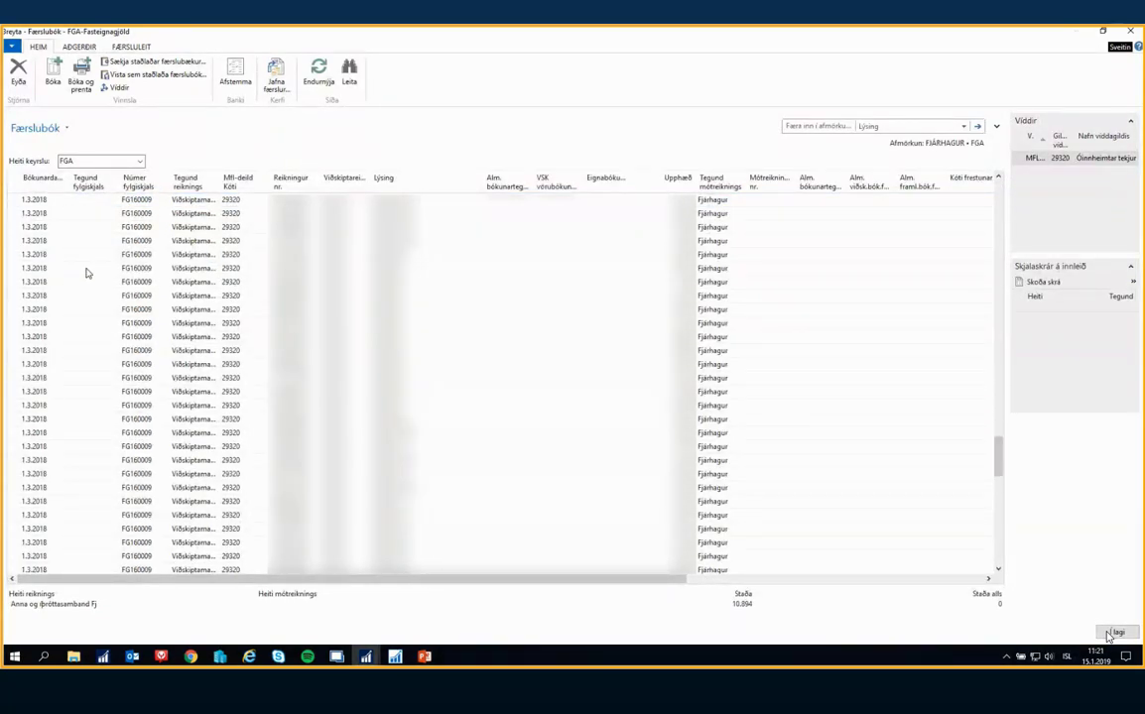
# Delete all customer lines from the FGA journal, close it, and record the outcome as Bókaði færslur vegna gjaldfellingar
pyautogui.scroll(-4, 87, 272)
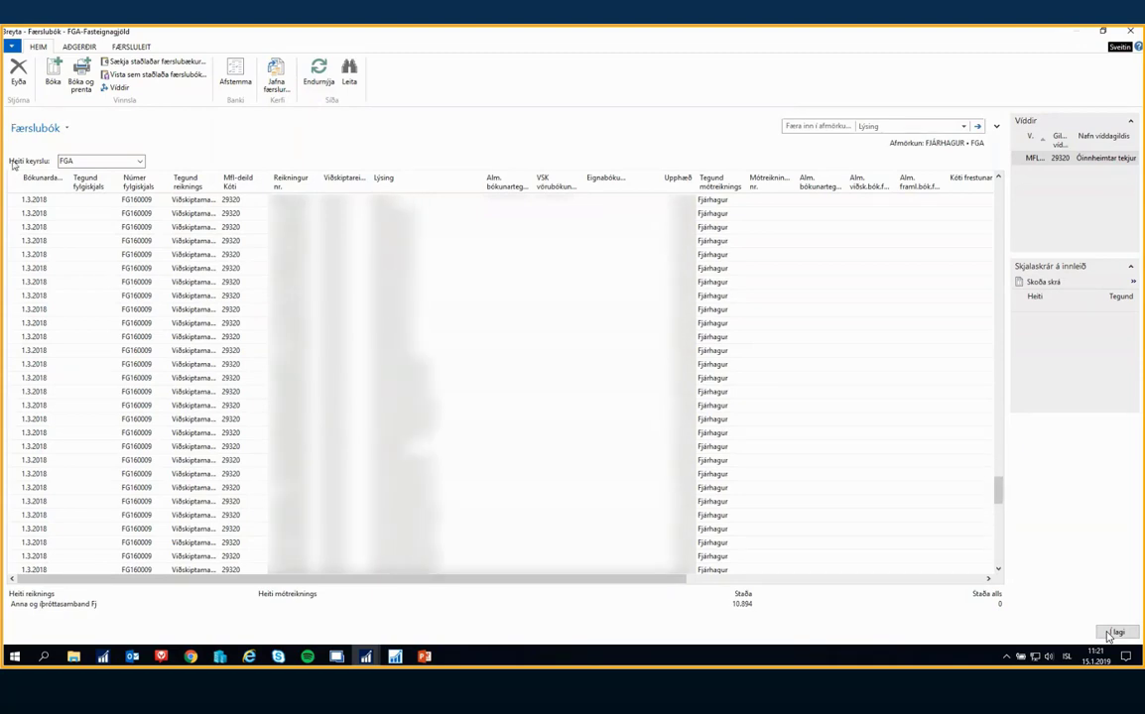
pyautogui.click(18, 74)
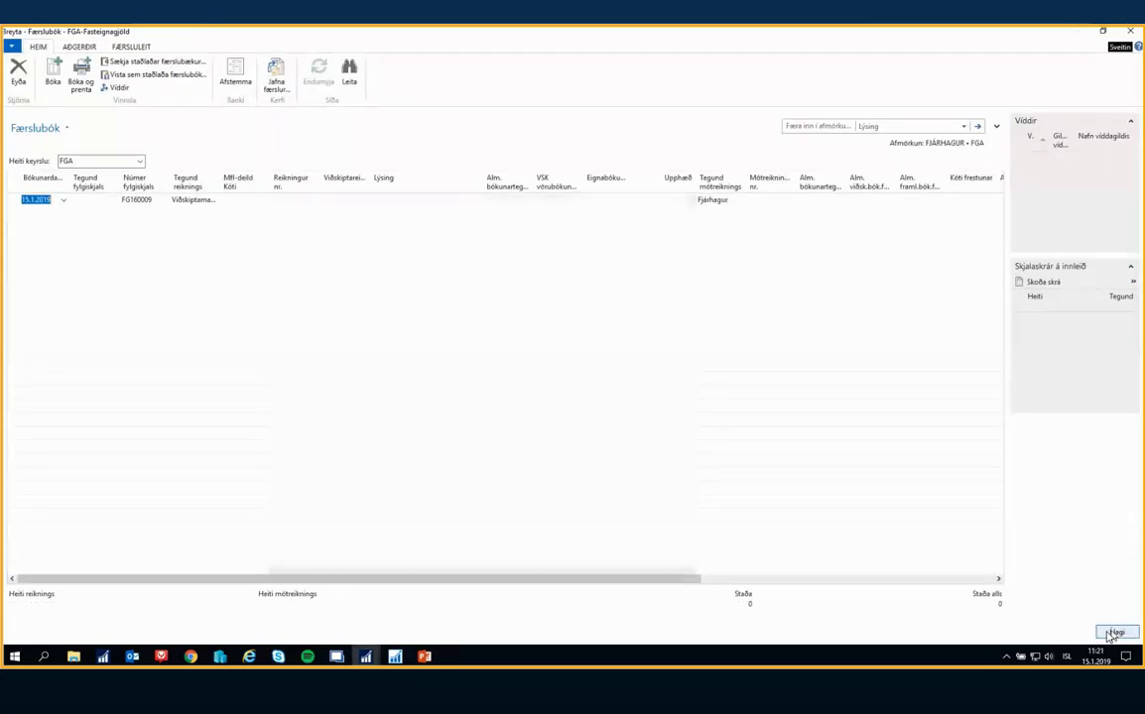
pyautogui.click(1110, 633)
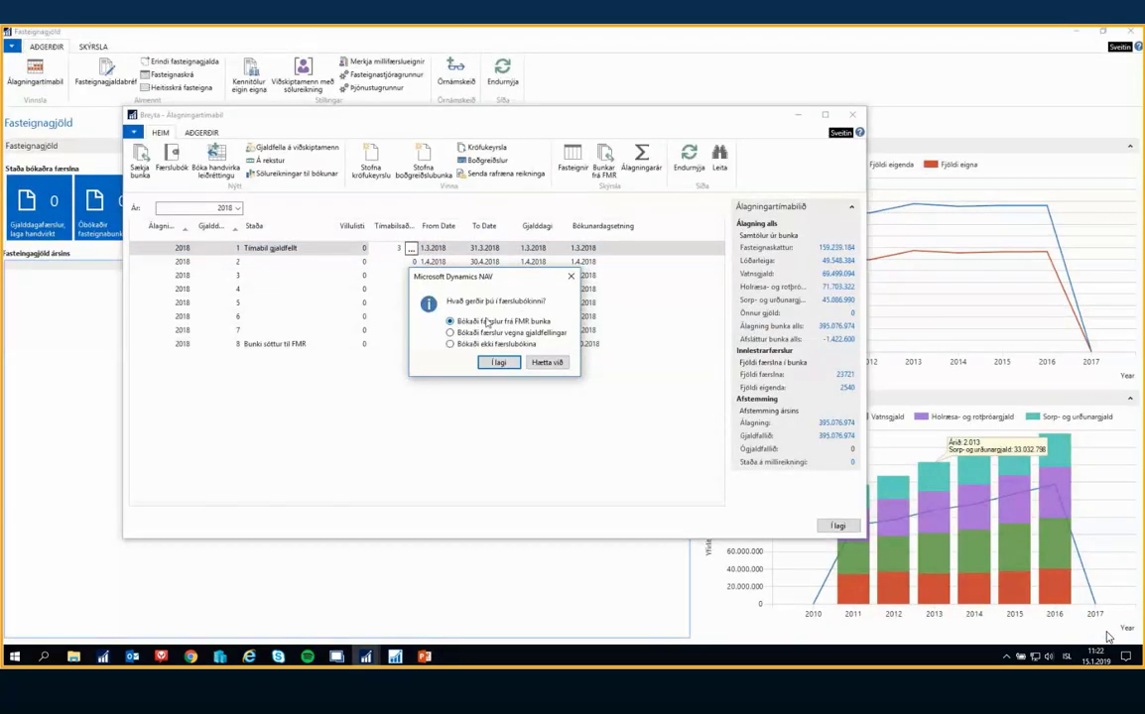
pyautogui.click(479, 332)
pyautogui.click(499, 362)
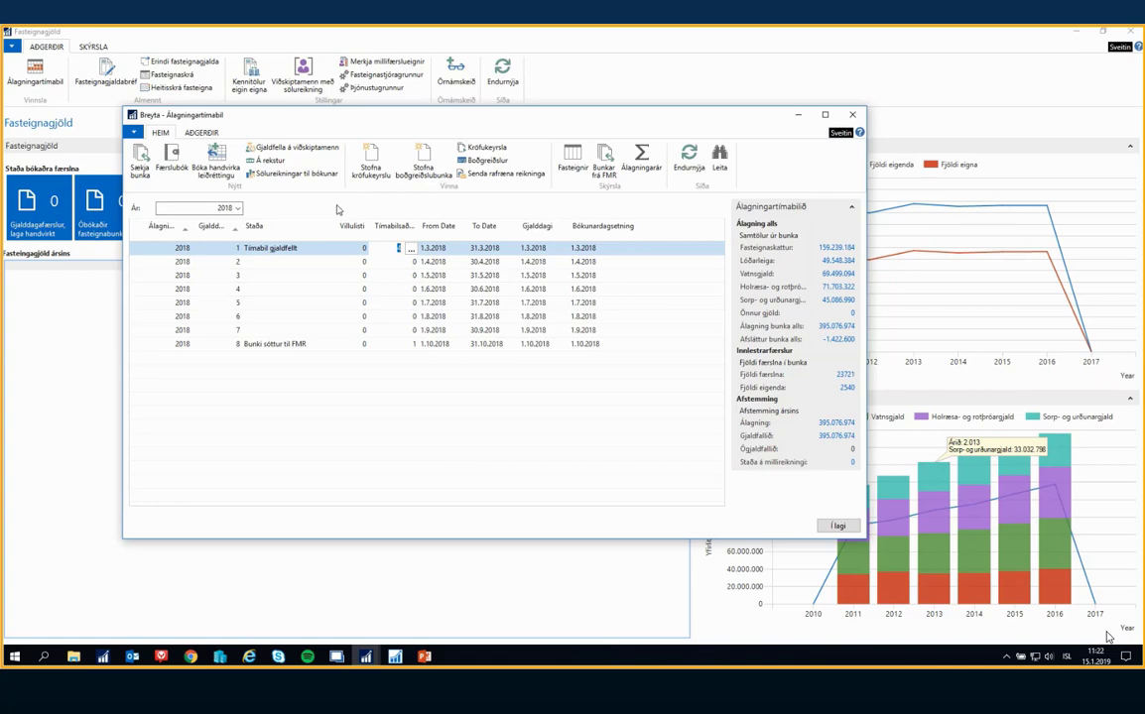
# Try to run Á rekstur for assessment year 2018, period 1, with due dates 01.01.18..31.03.18
pyautogui.click(272, 160)
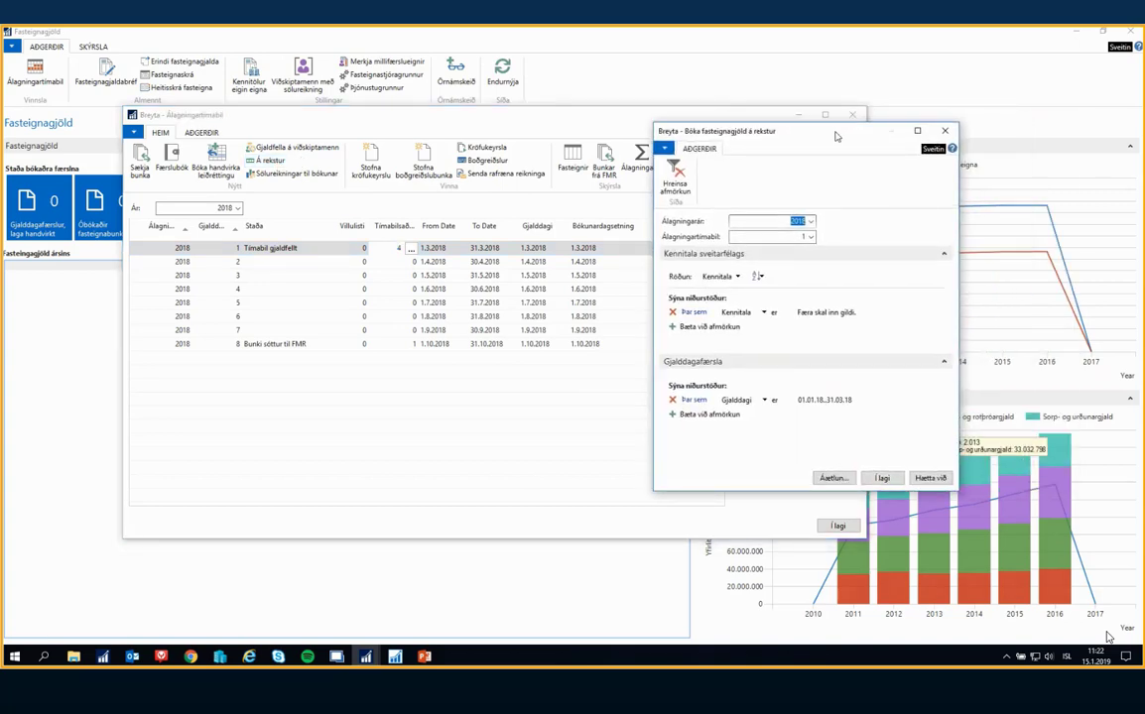
pyautogui.moveTo(833, 133); pyautogui.dragTo(773, 120)
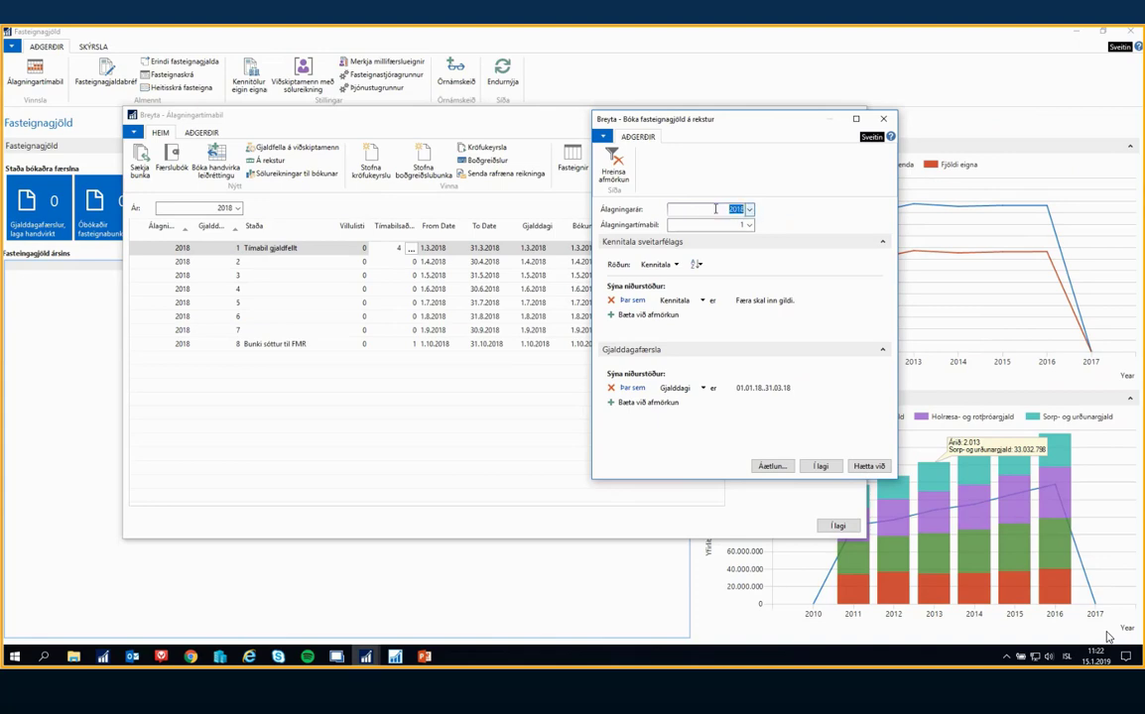
pyautogui.press('Tab')
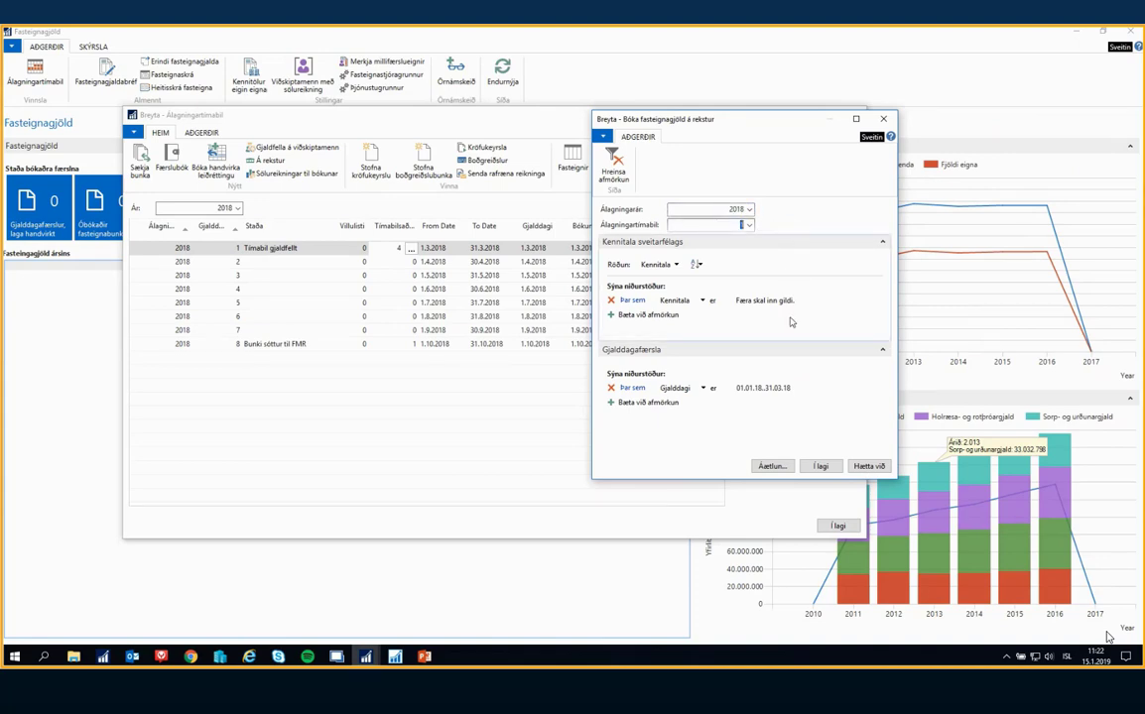
pyautogui.click(821, 469)
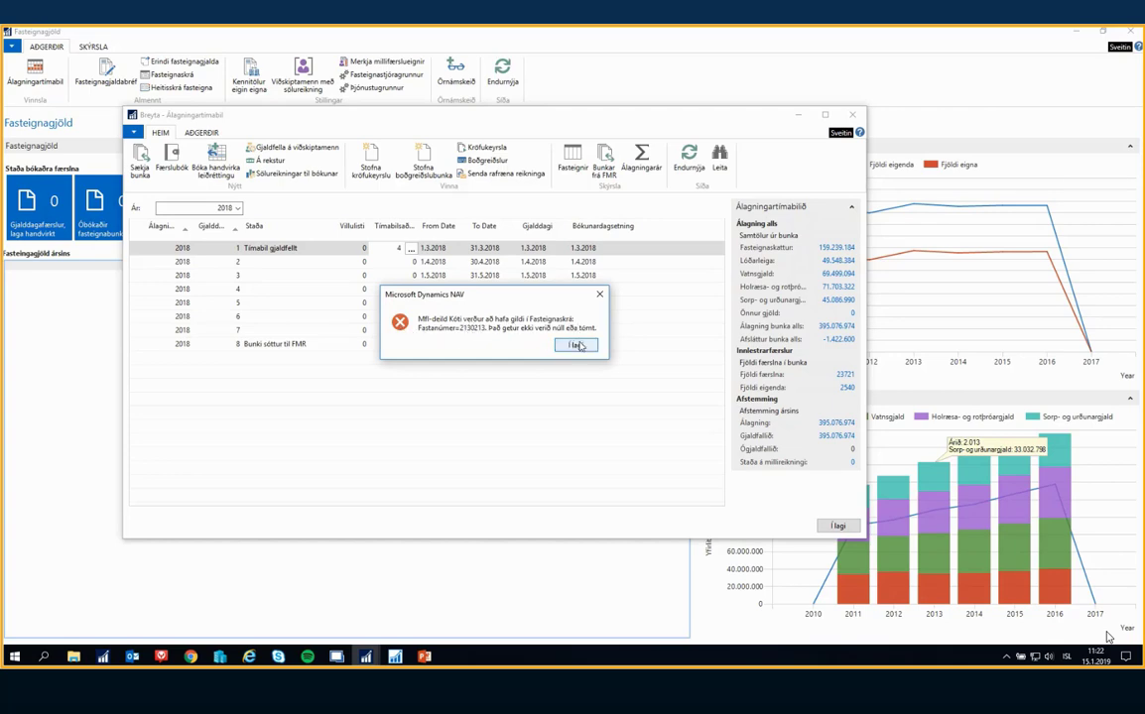
pyautogui.click(578, 345)
# Open the Fasteignaskrá from the assessment periods and find the property with Fastanúmer 2130213
pyautogui.click(575, 161)
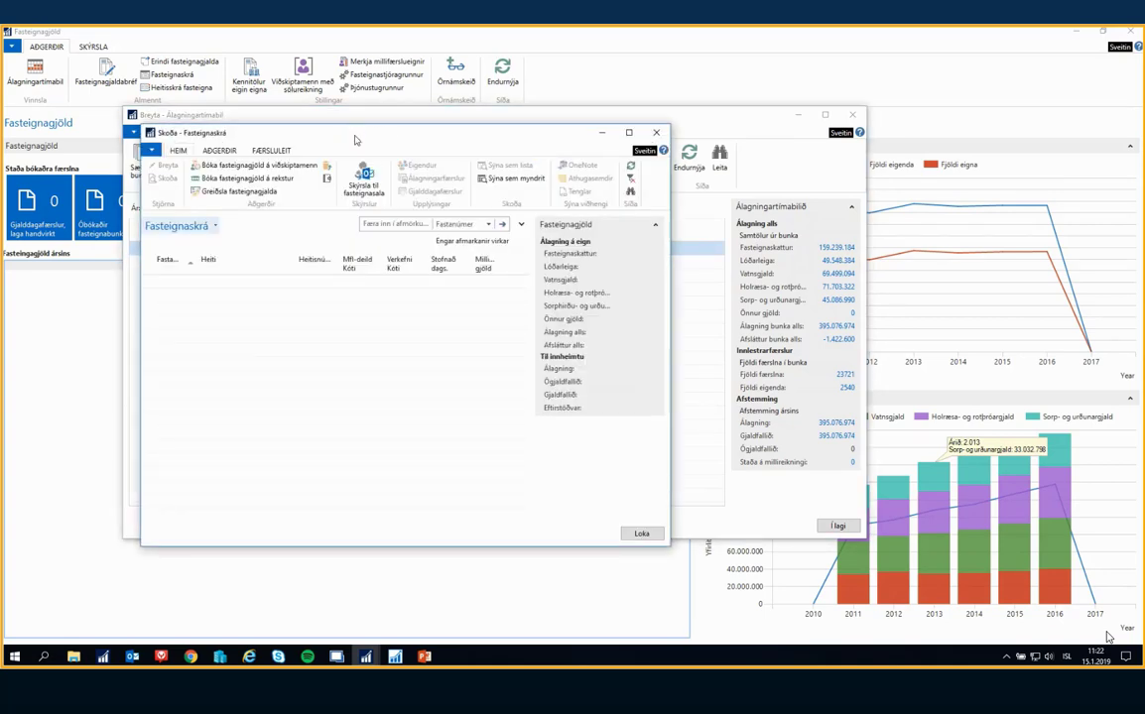
pyautogui.moveTo(356, 141); pyautogui.dragTo(604, 137)
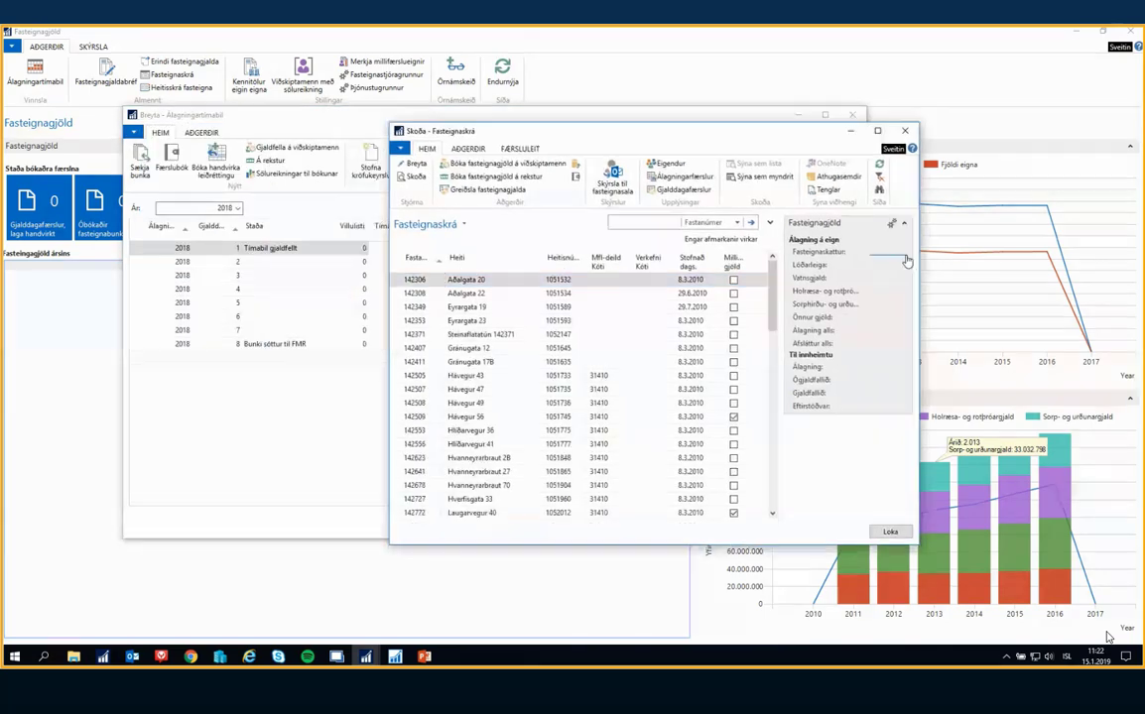
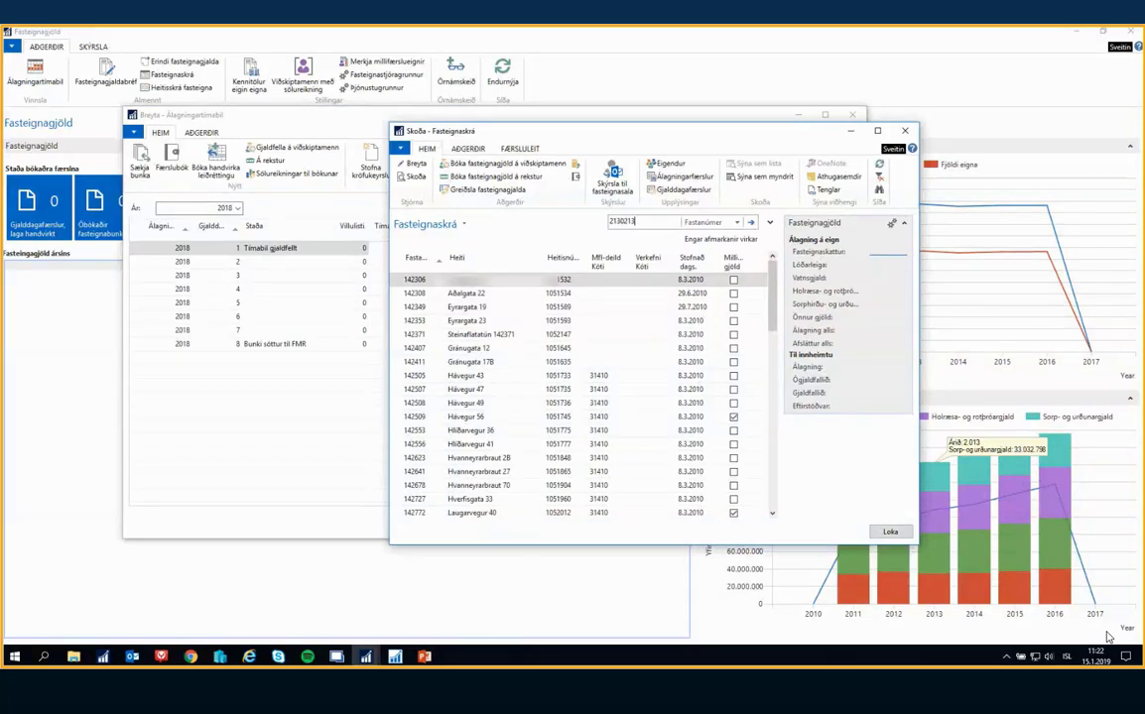
pyautogui.press('Return')
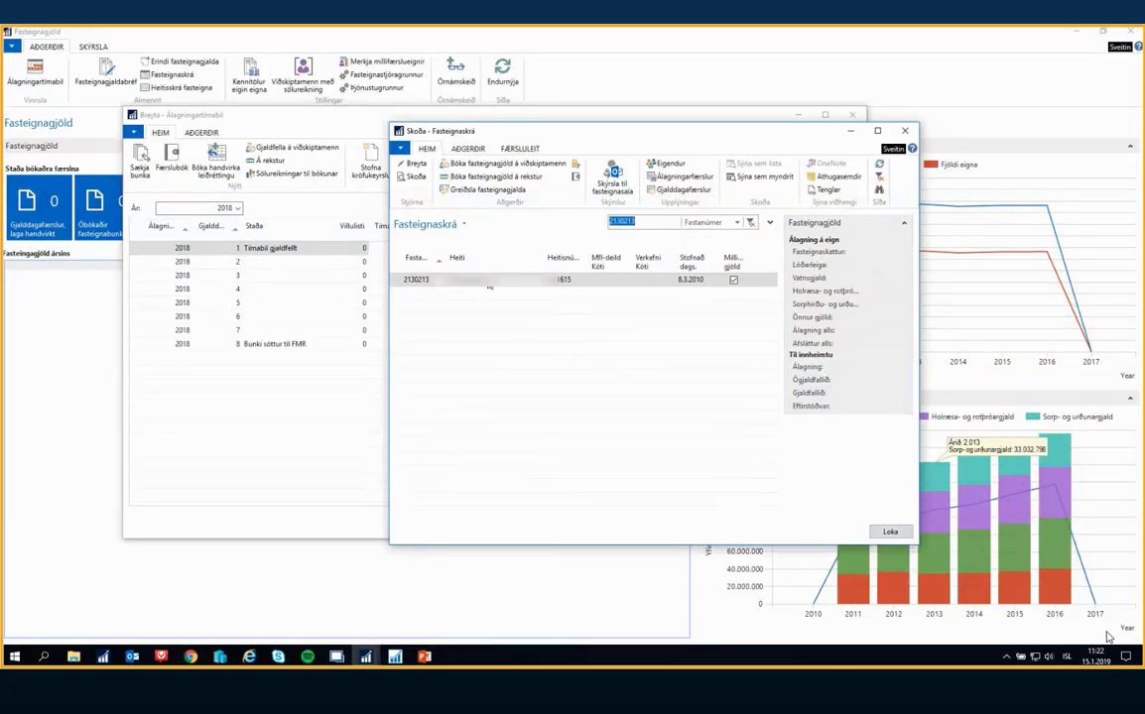
pyautogui.click(481, 279)
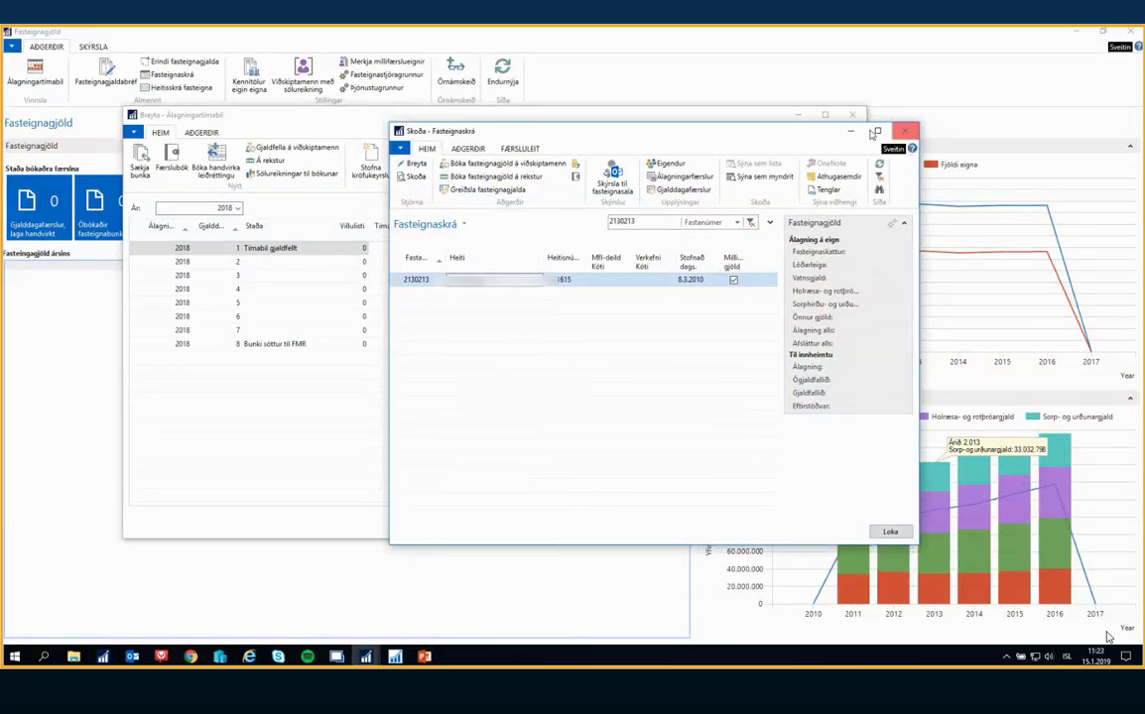
pyautogui.moveTo(812, 135); pyautogui.dragTo(821, 242)
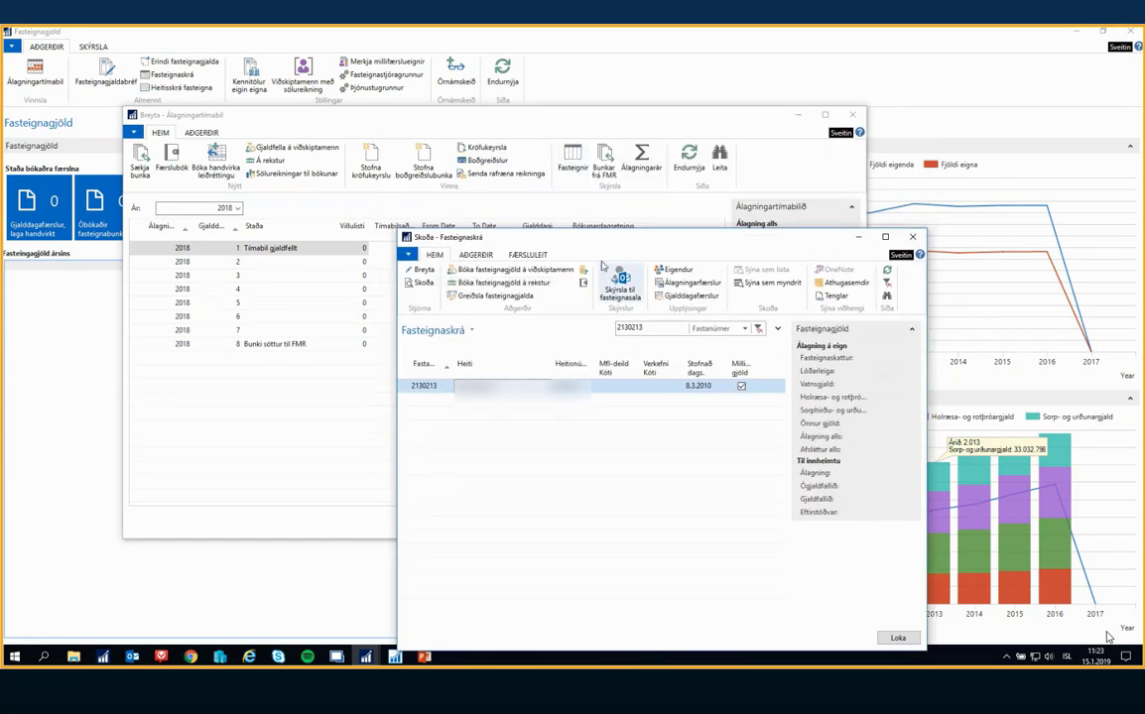
pyautogui.moveTo(601, 239); pyautogui.dragTo(607, 181)
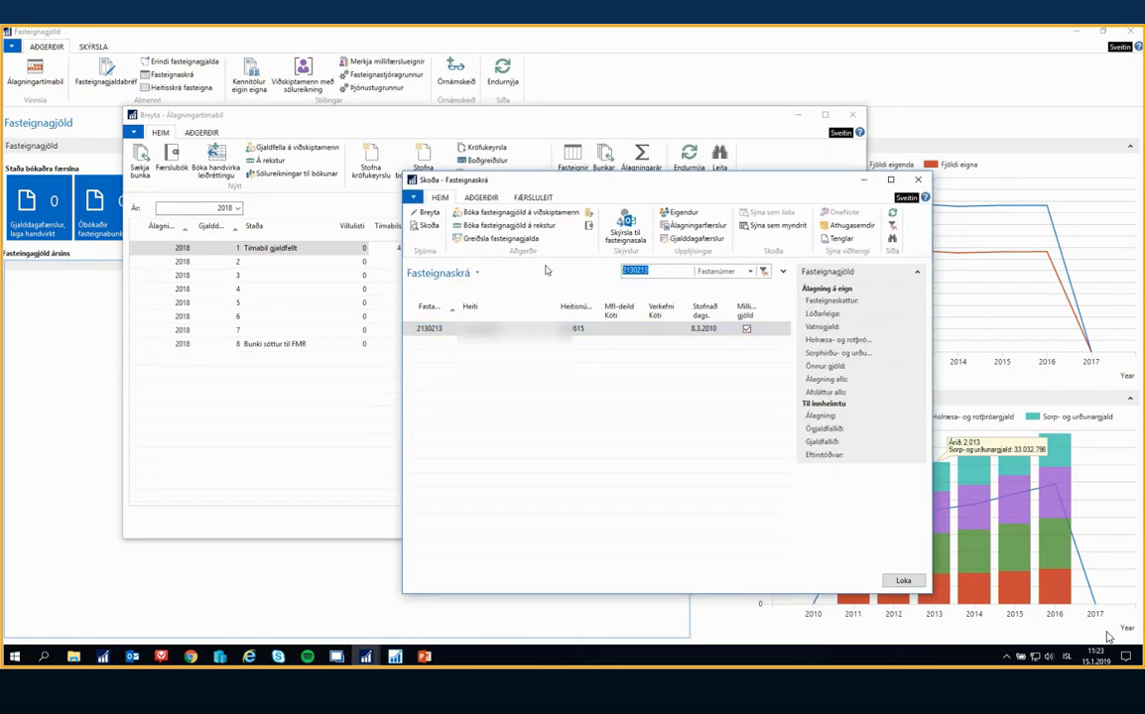
pyautogui.click(672, 270)
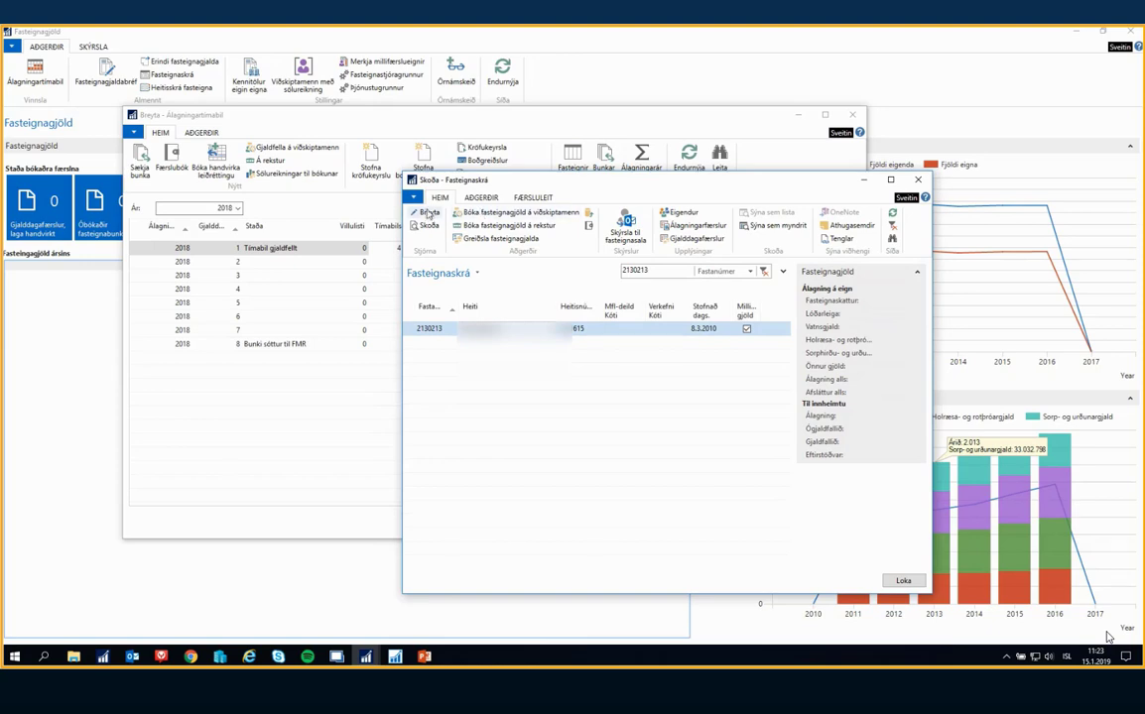
# Edit property 2130213 to set its Mfl-deild Kóti to 31110, and return to Álagningartímabil
pyautogui.click(429, 212)
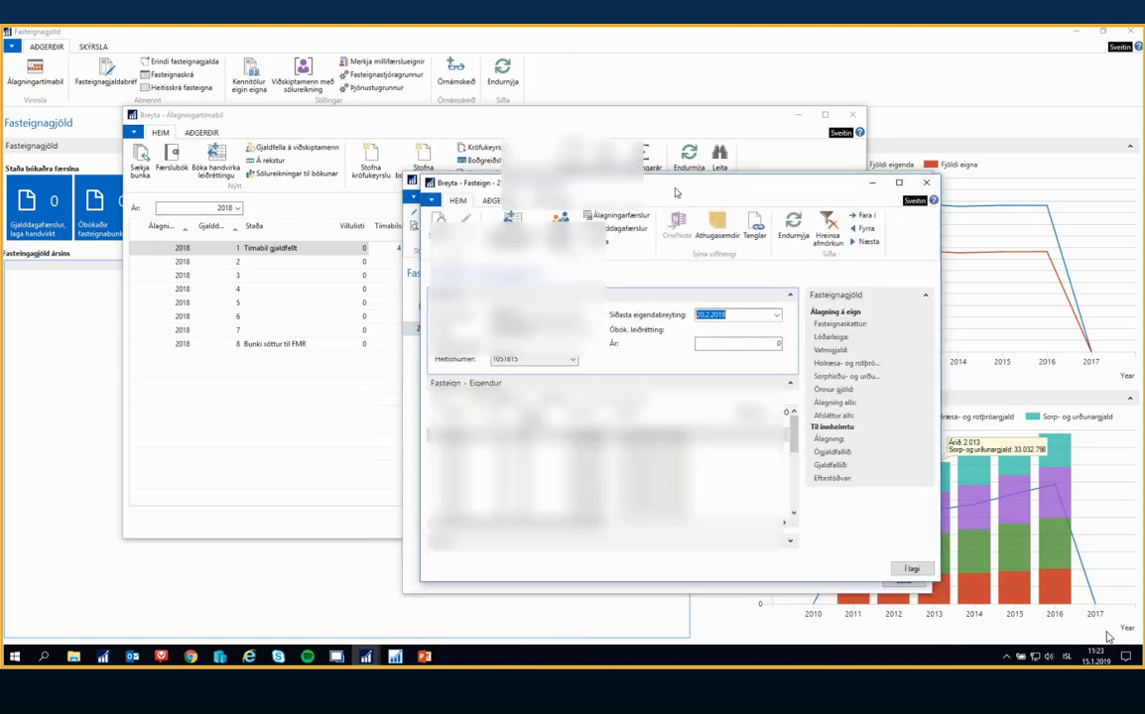
pyautogui.click(798, 342)
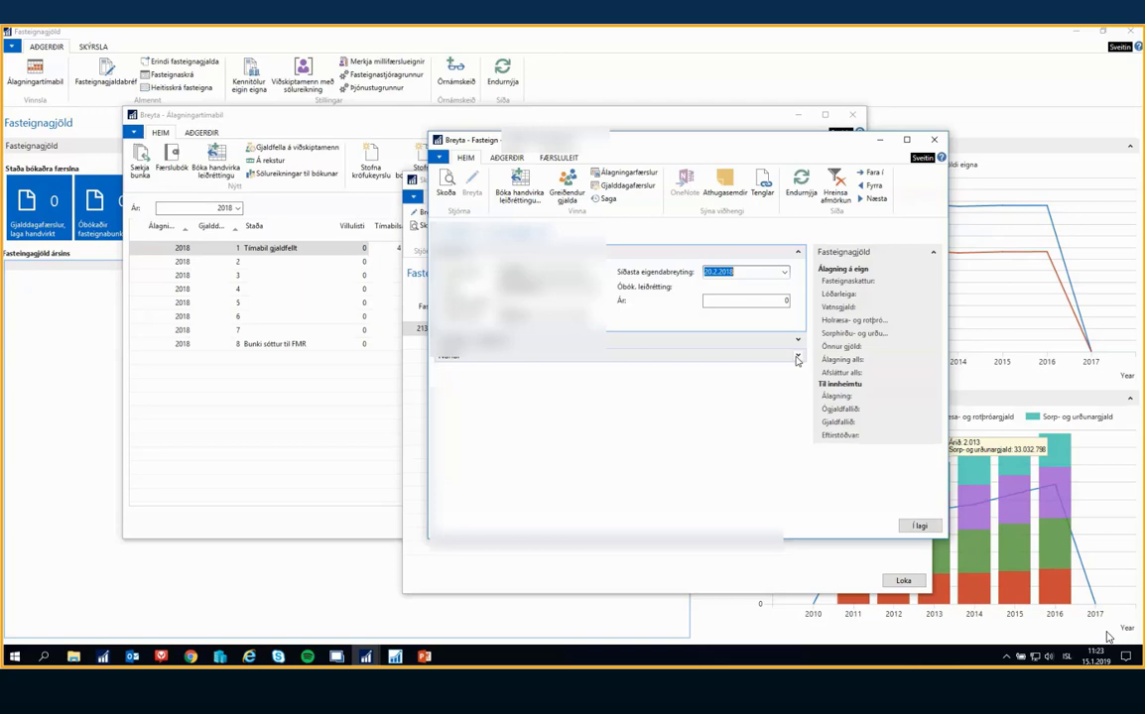
pyautogui.click(797, 358)
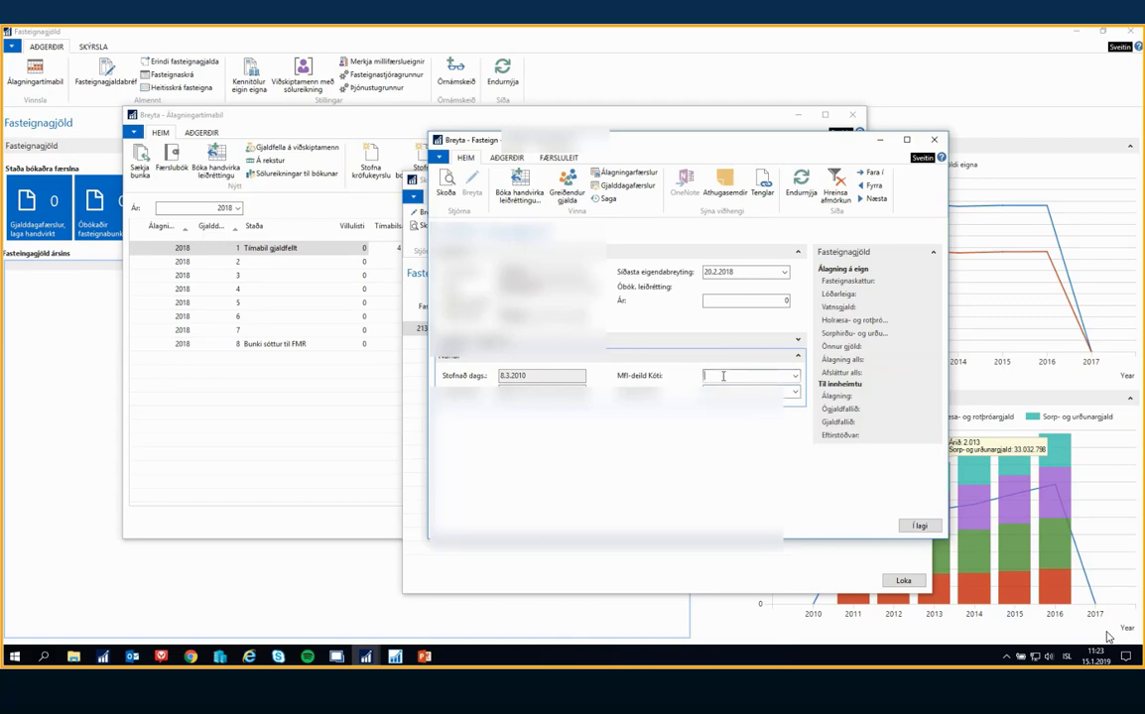
pyautogui.write('31110')
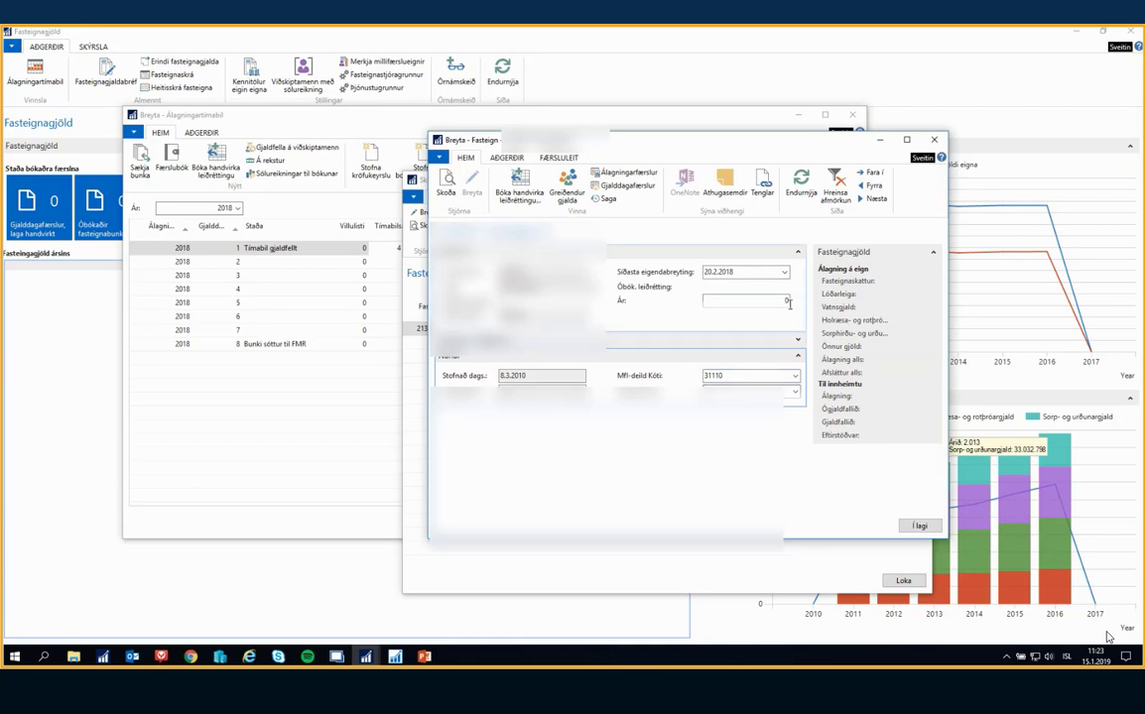
pyautogui.click(919, 526)
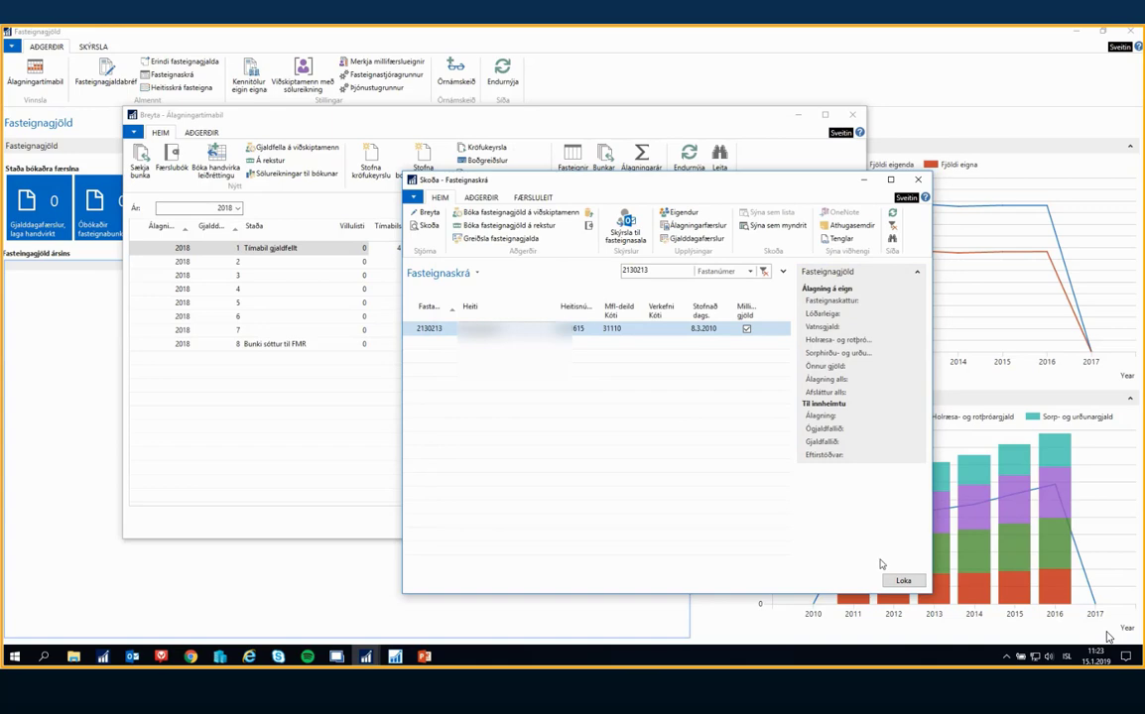
pyautogui.click(902, 581)
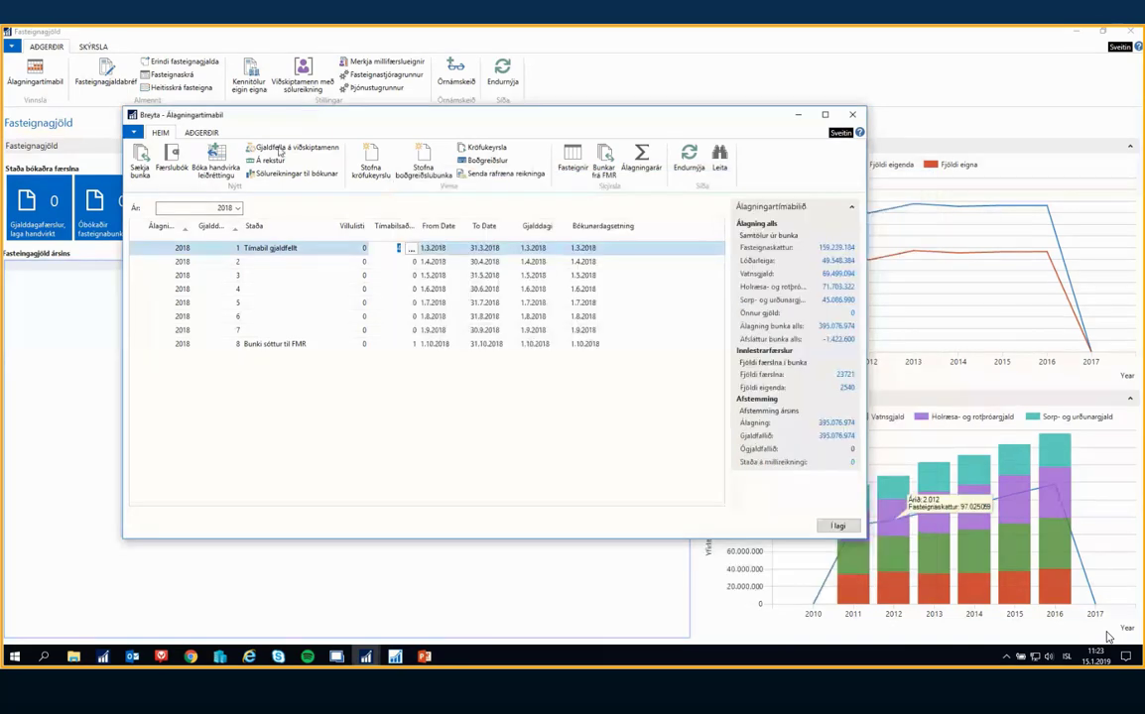
# Run Á rekstur for assessment year 2018, period 1, with due dates 01.01.18..31.03.18, and acknowledge the completion notice
pyautogui.click(267, 159)
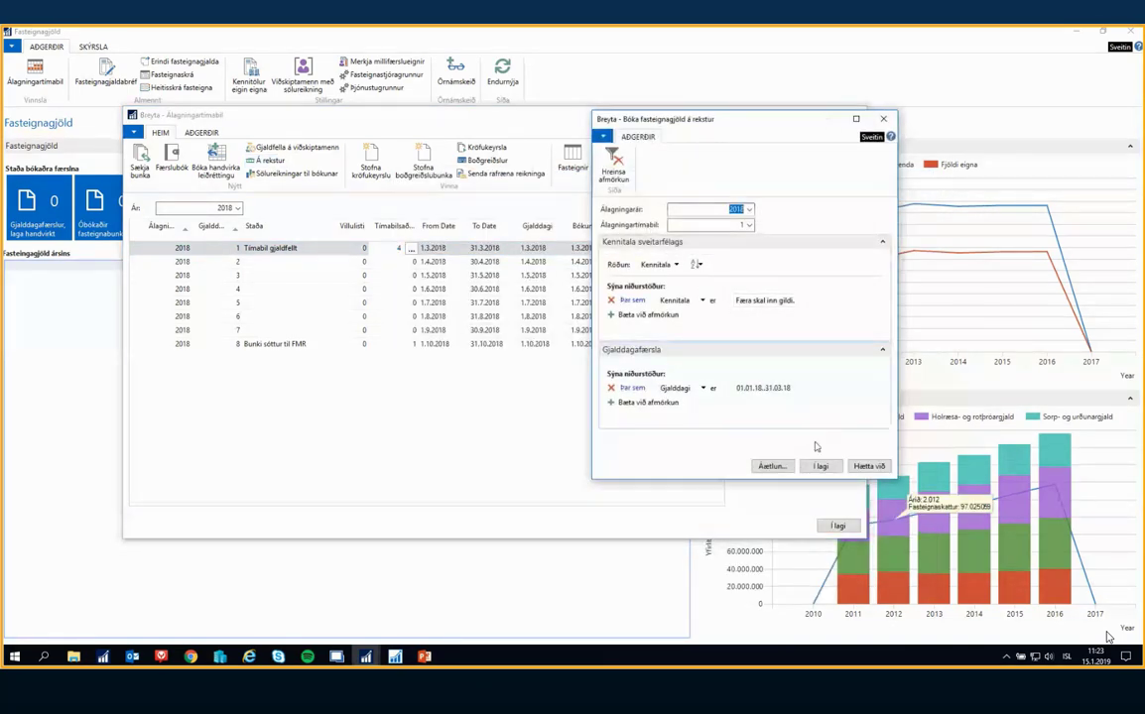
pyautogui.click(820, 465)
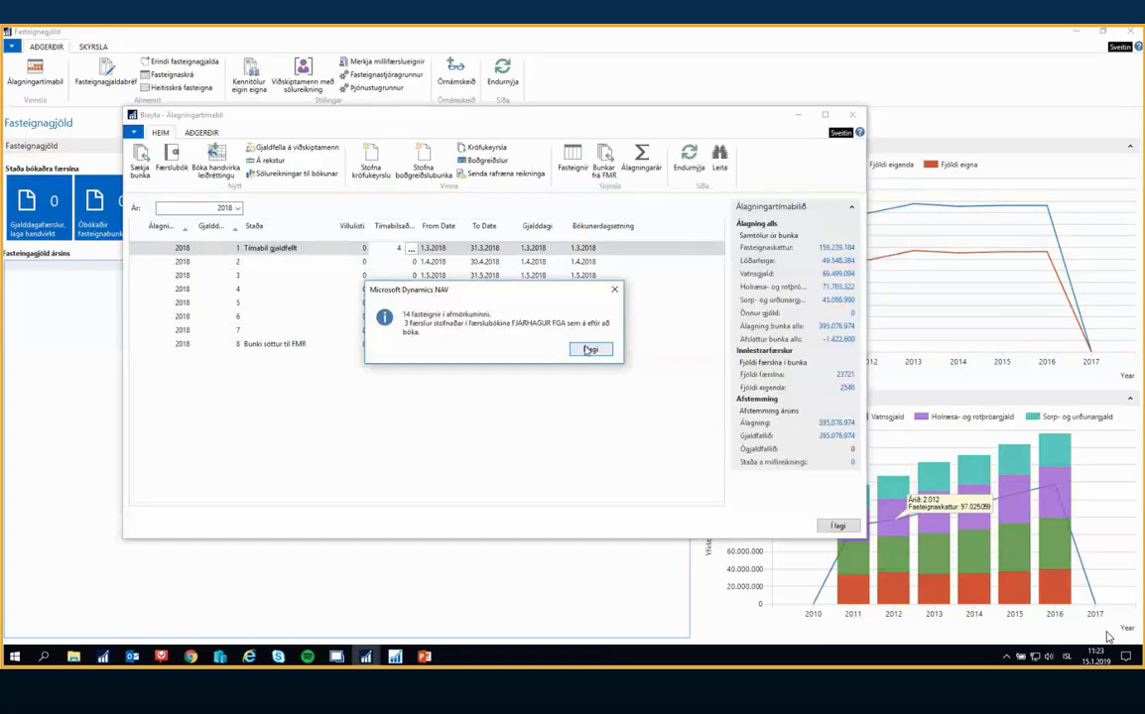
pyautogui.click(596, 349)
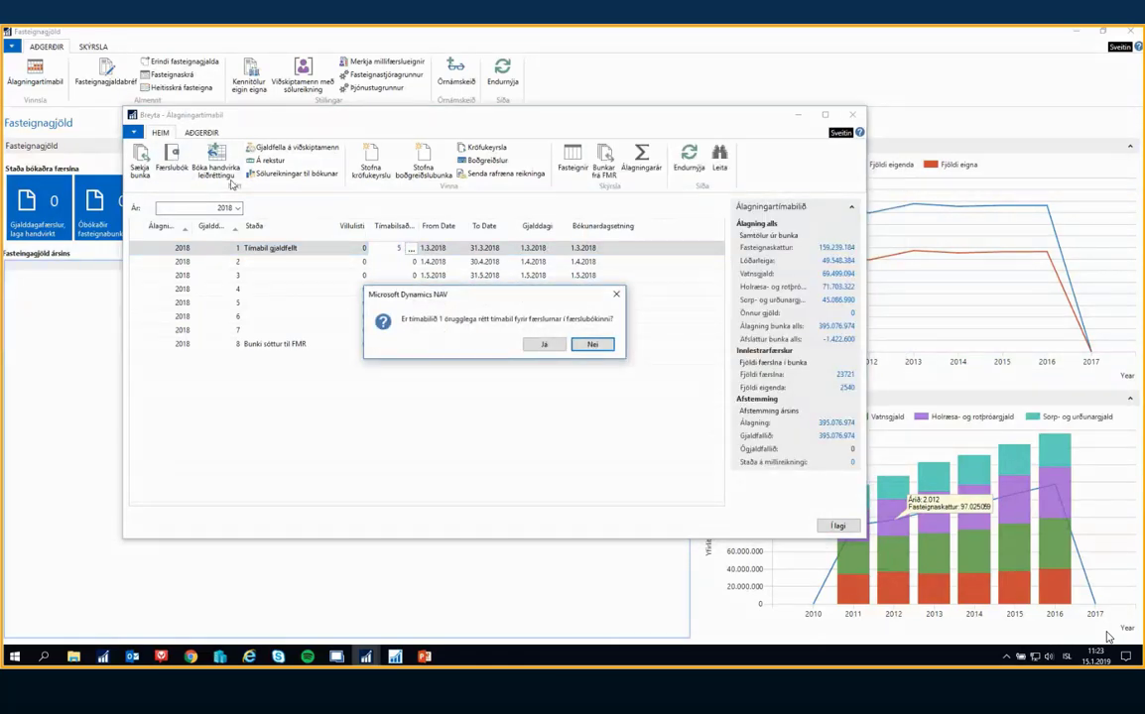
# Accept period 1 for the Færslubók, delete its three operating lines, and close it as Bókaði færslur vegna gjaldfellingar
pyautogui.click(545, 345)
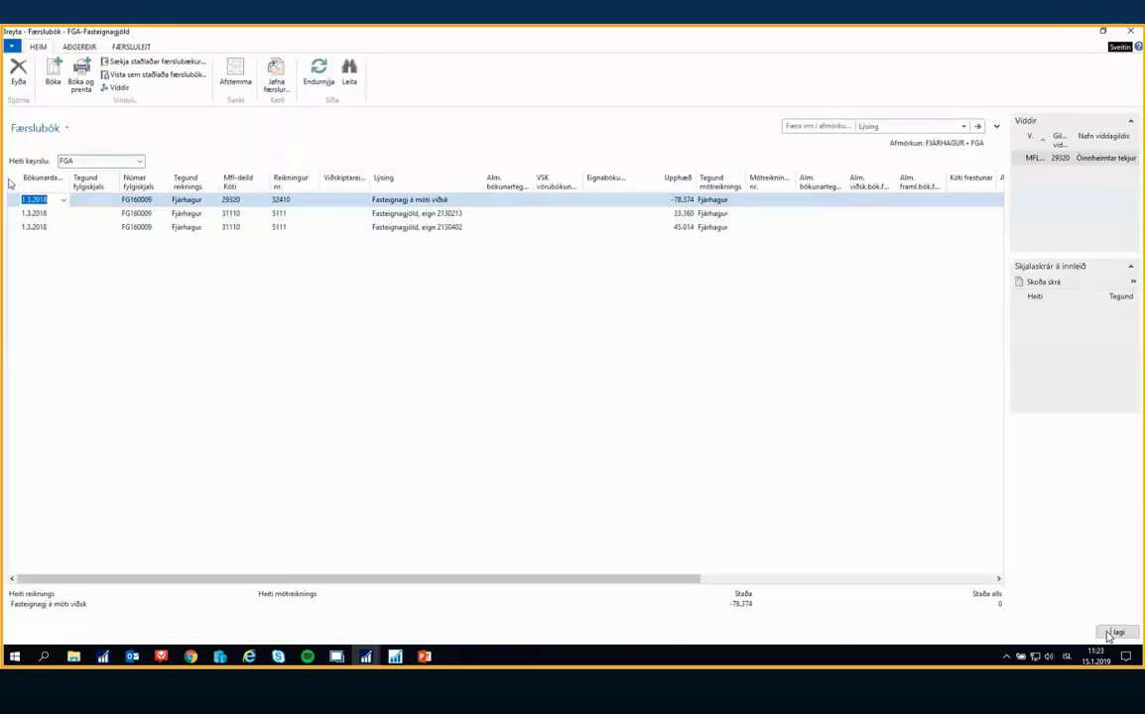
pyautogui.click(9, 183)
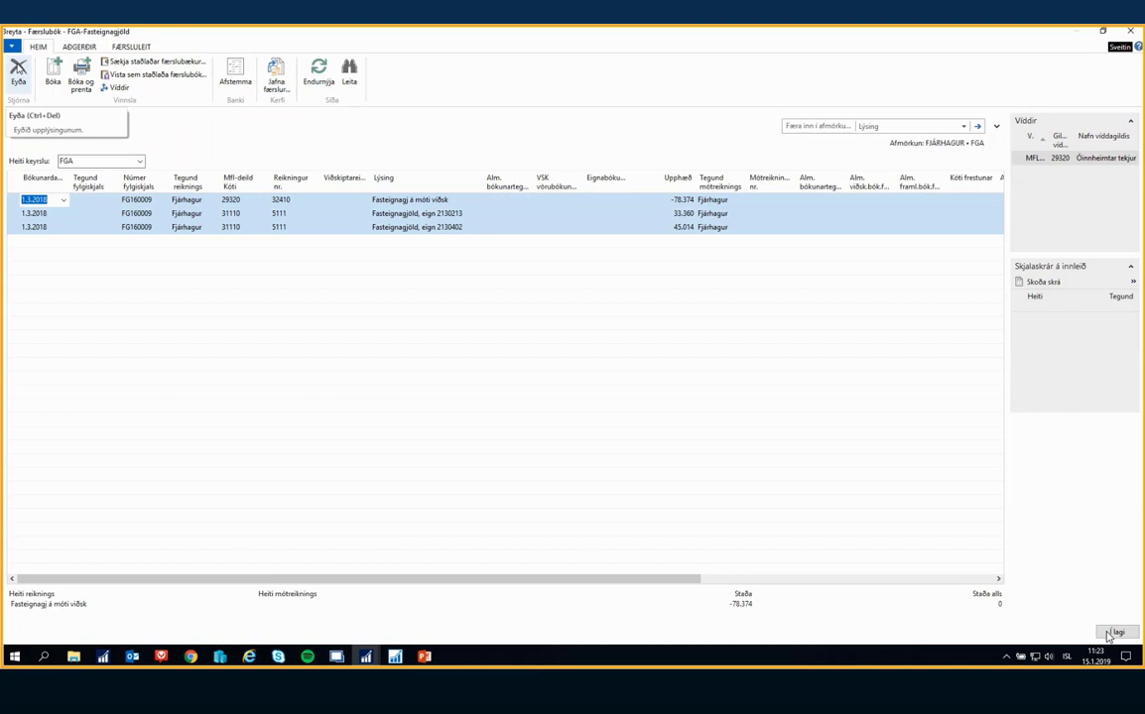
pyautogui.click(18, 70)
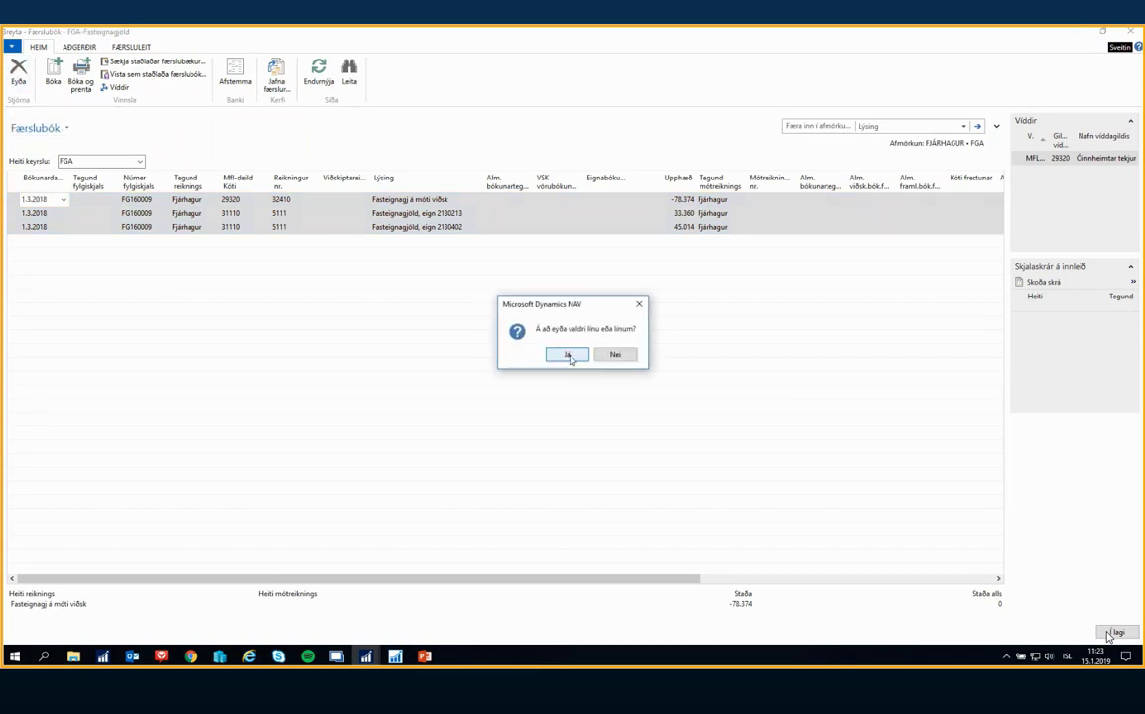
pyautogui.click(568, 356)
pyautogui.click(1114, 632)
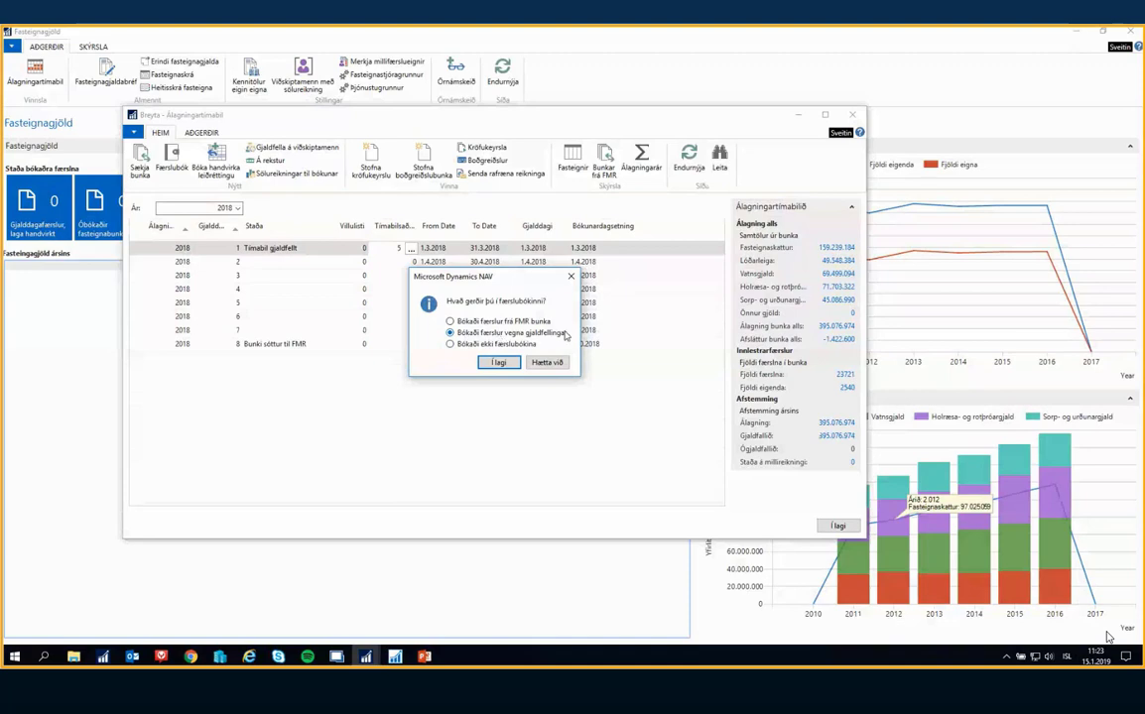
pyautogui.click(499, 363)
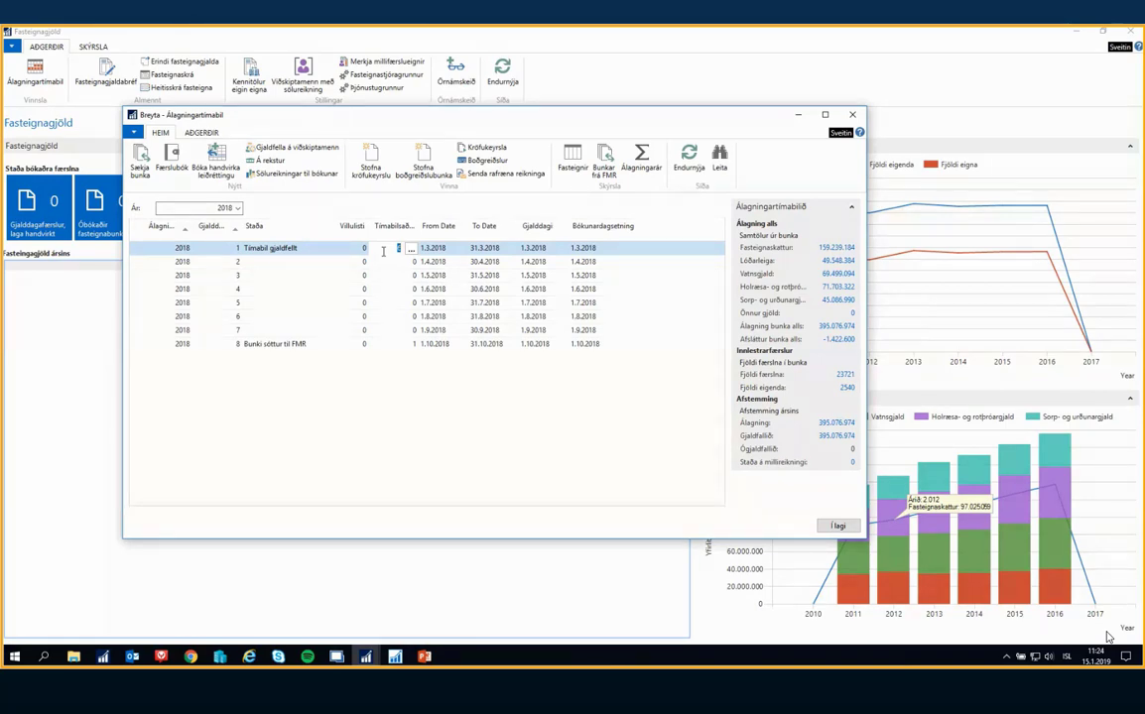
# Open Sölureikningar til bókunar and look through the FAST-01 sales invoices down to the end of the list
pyautogui.moveTo(377, 121)
pyautogui.mouseDown()
pyautogui.moveTo(371, 85)
pyautogui.moveTo(358, 123)
pyautogui.mouseUp()
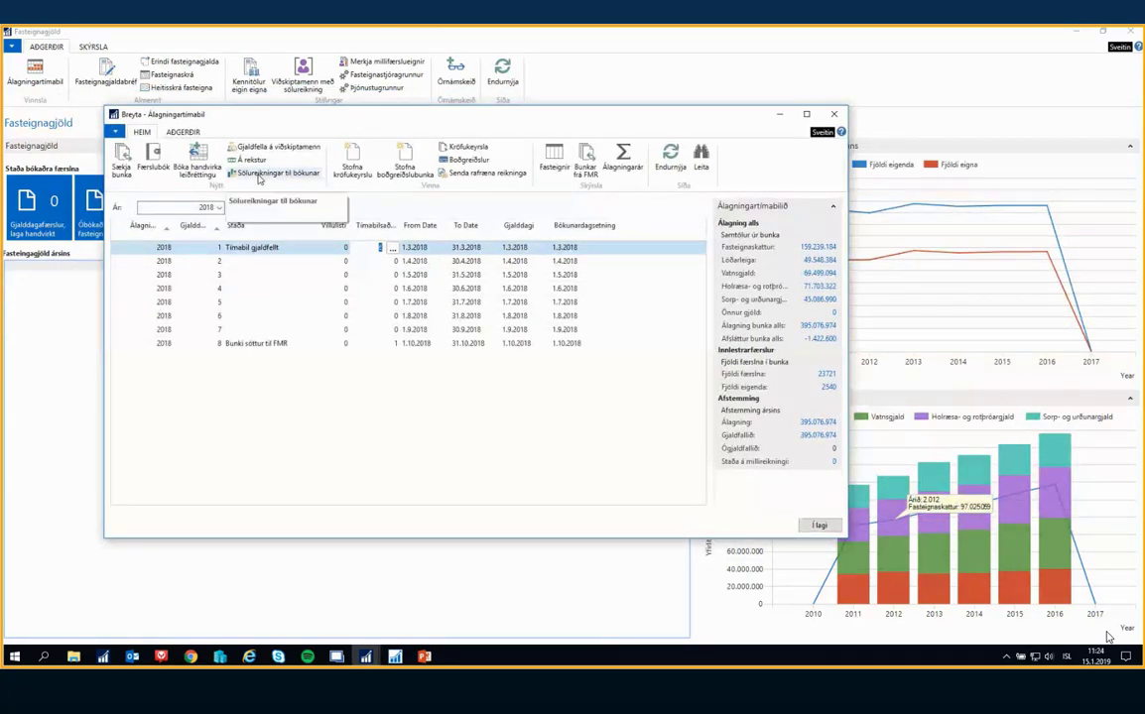
pyautogui.click(259, 177)
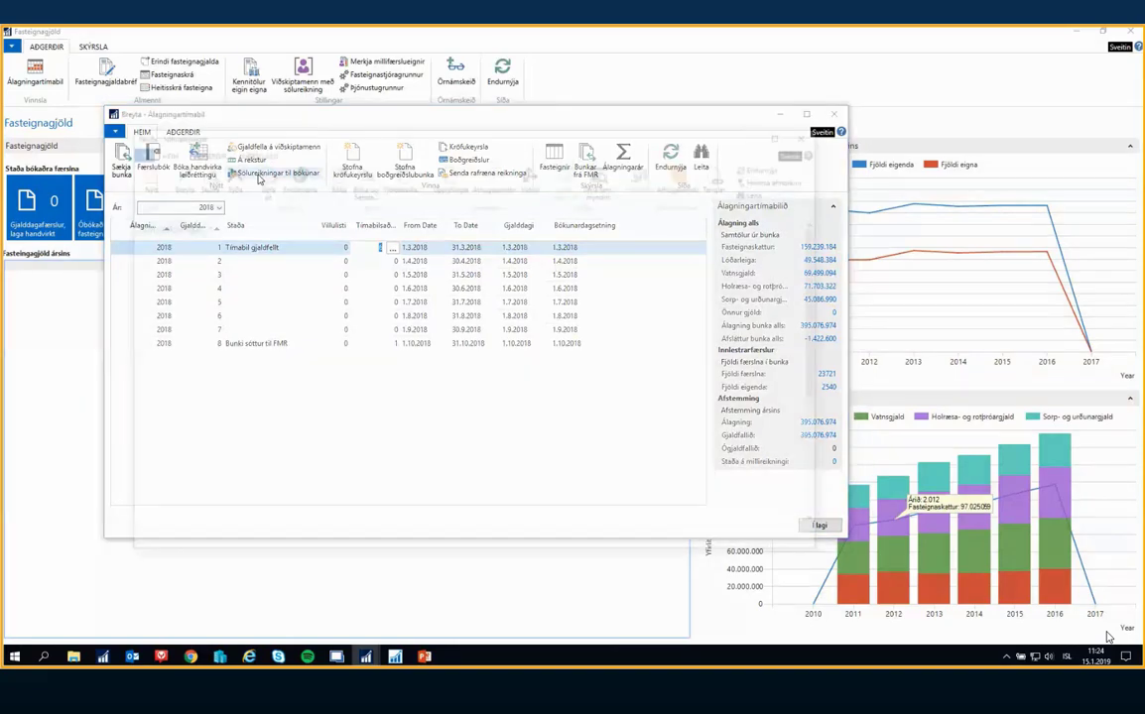
pyautogui.moveTo(330, 126); pyautogui.dragTo(530, 133)
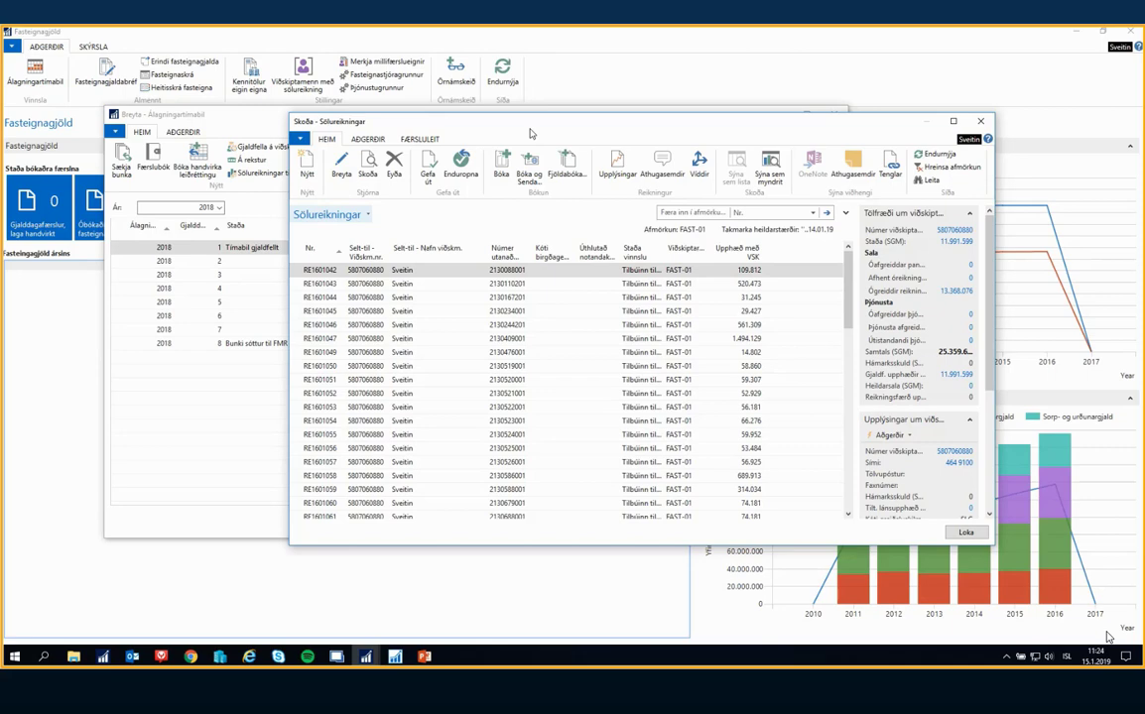
pyautogui.moveTo(531, 133); pyautogui.dragTo(595, 119)
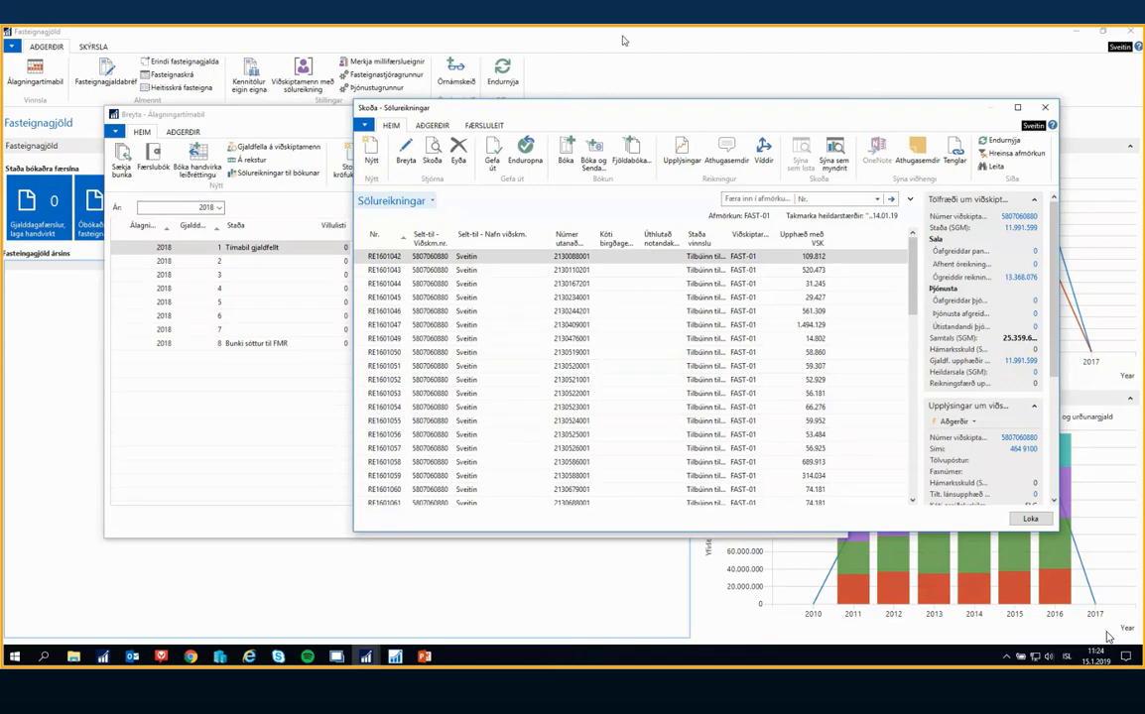
pyautogui.moveTo(590, 101); pyautogui.dragTo(481, 154)
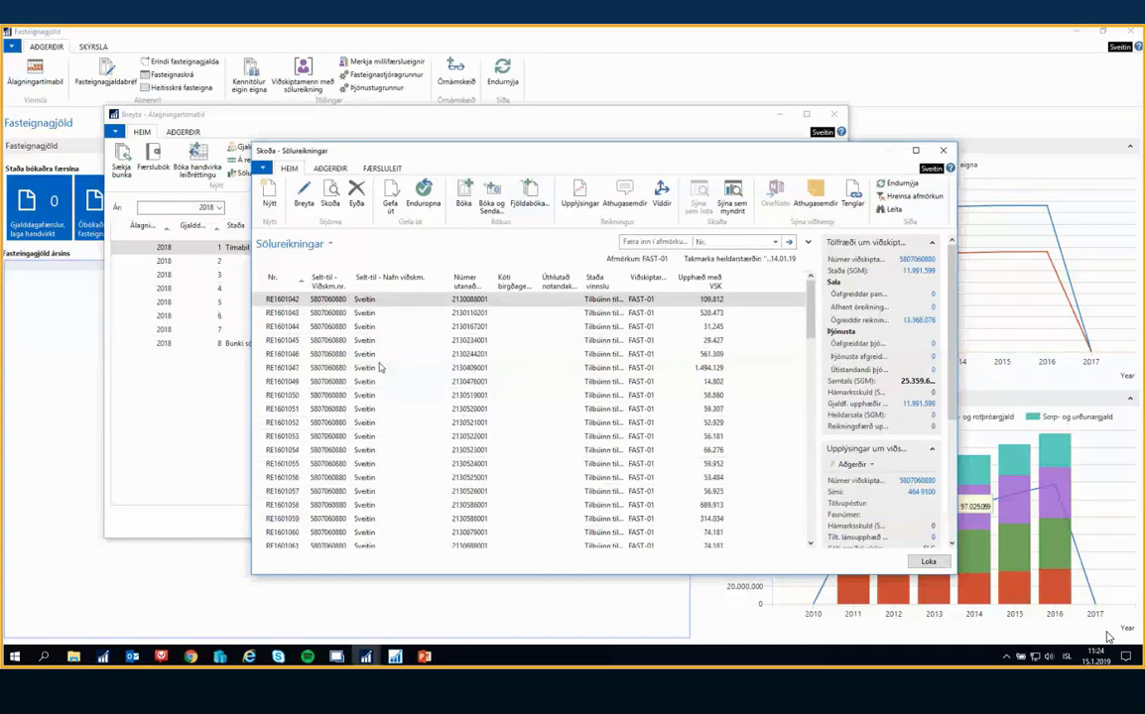
pyautogui.scroll(-18, 381, 377)
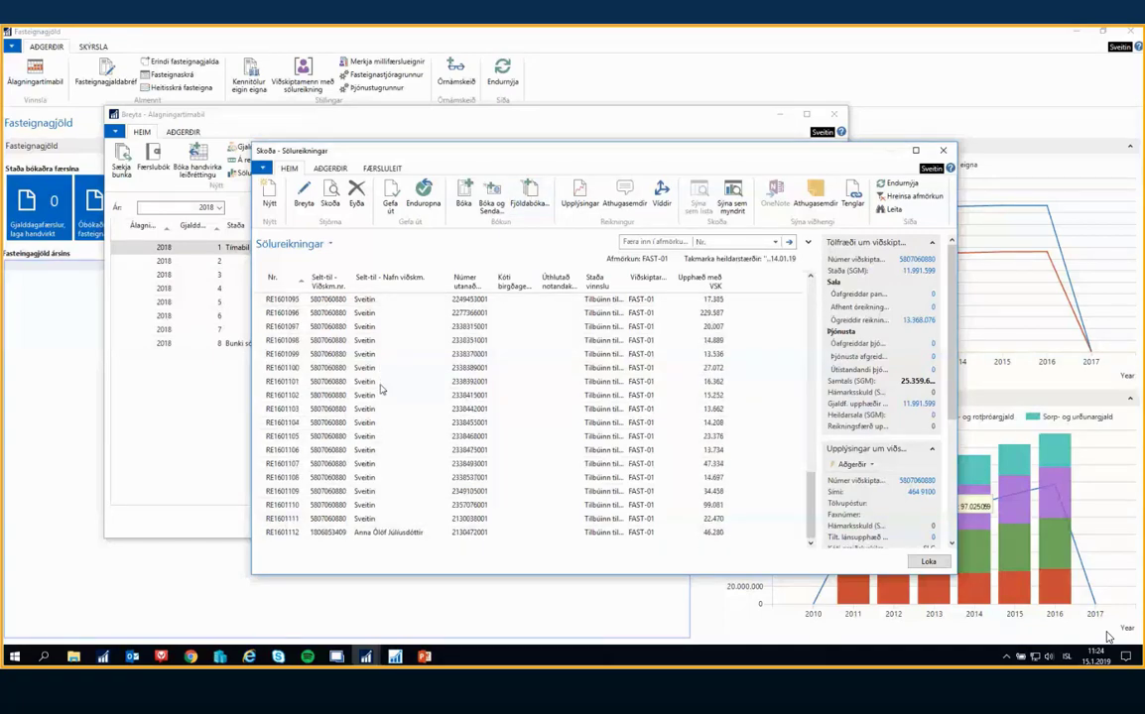
# Close the Sölureikningar list and answer Já to the question whether the invoices were posted
pyautogui.scroll(18, 383, 390)
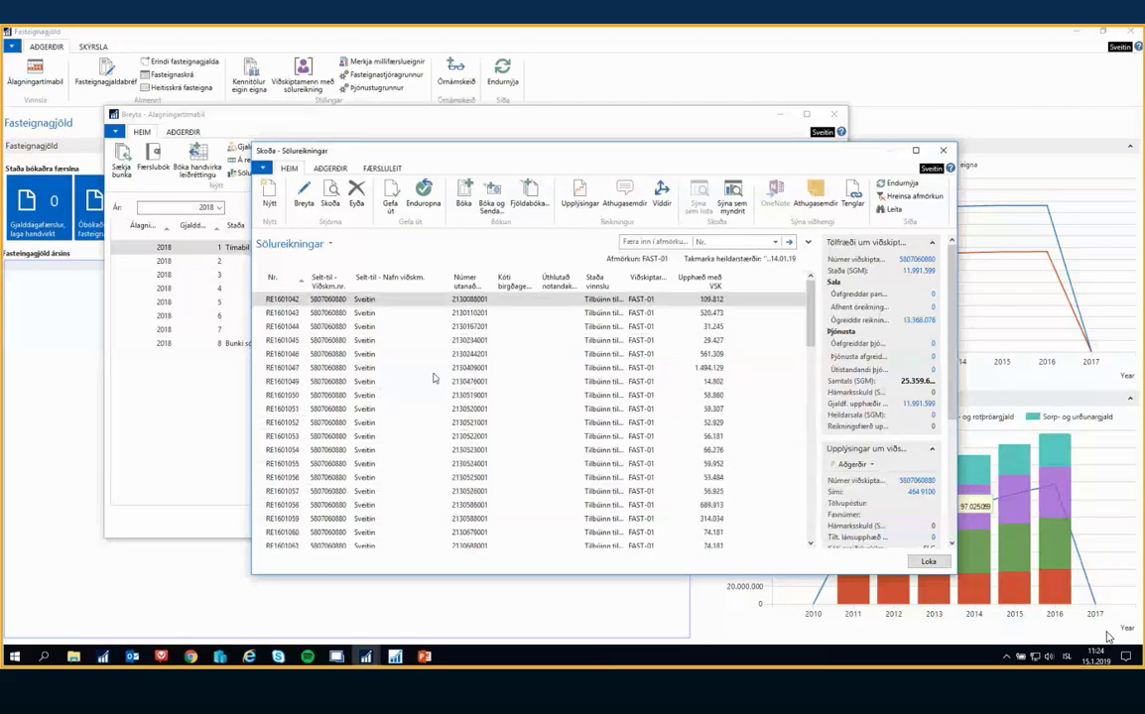
pyautogui.click(928, 561)
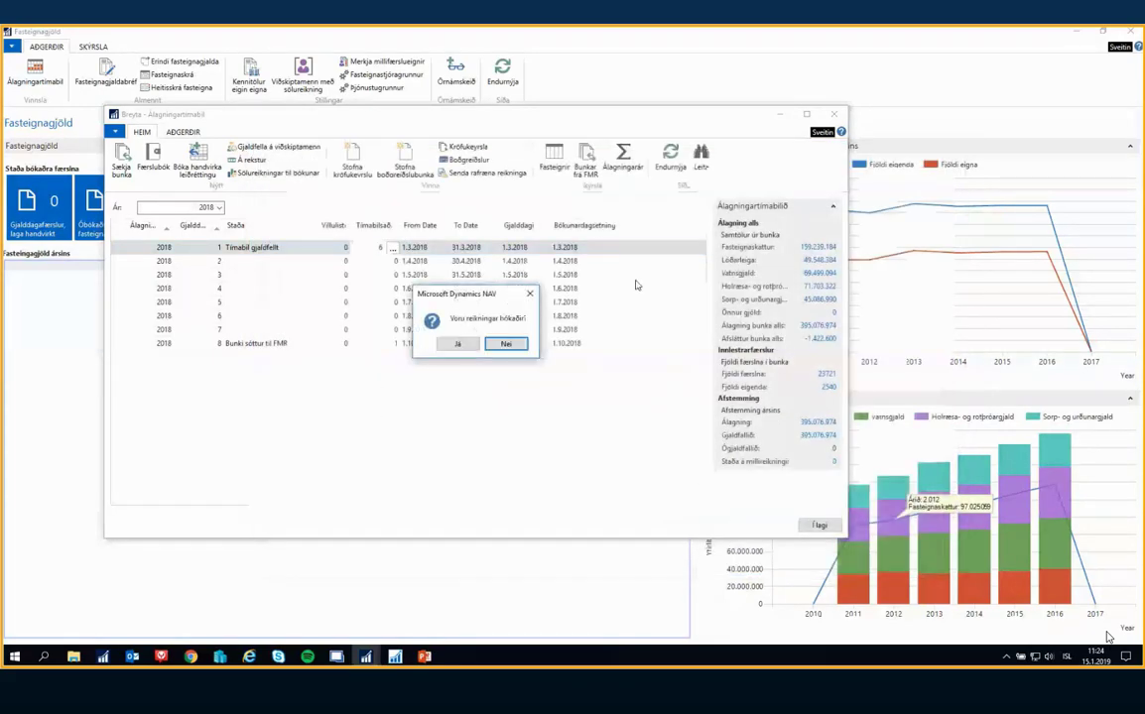
pyautogui.click(455, 345)
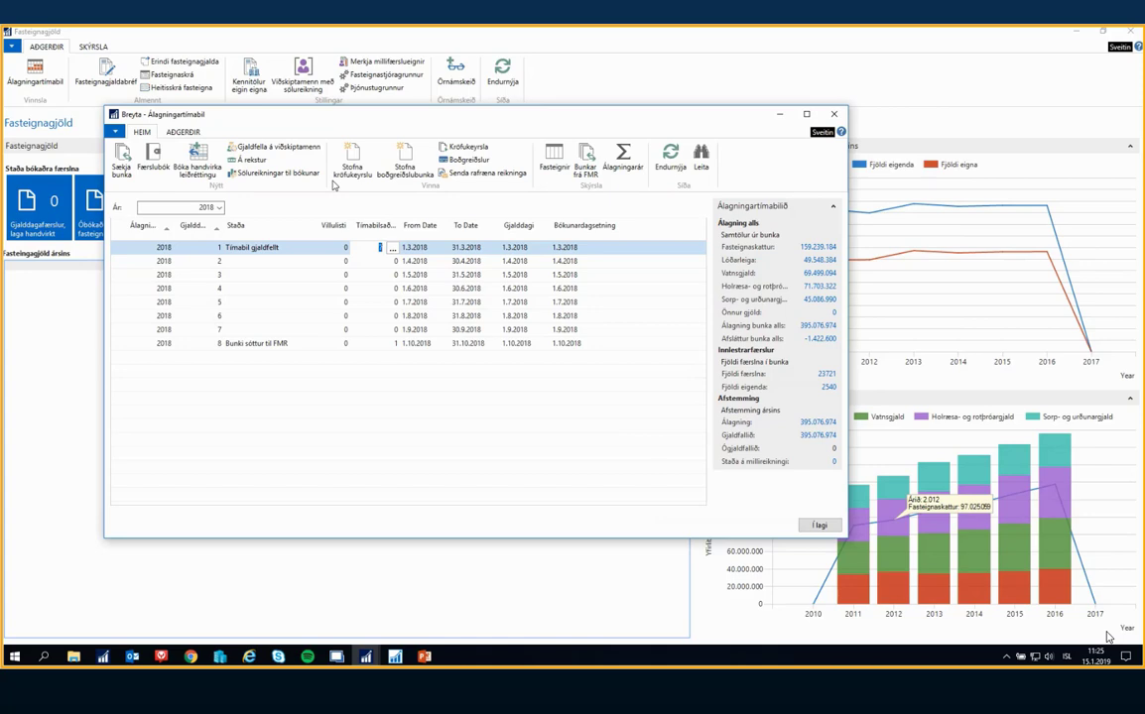
# Switch to PowerPoint, show the Fasteignastjórinn Sendingar slide full screen, and return to Álagningartímabil in Dynamics NAV
pyautogui.click(424, 657)
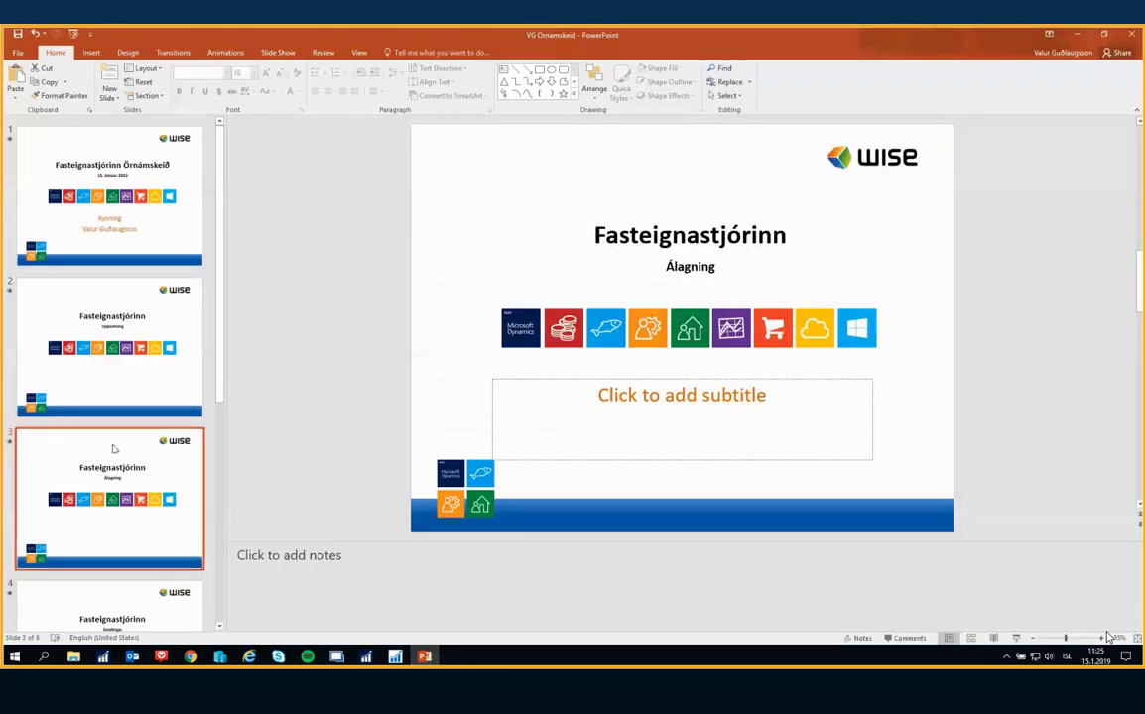
pyautogui.click(1016, 637)
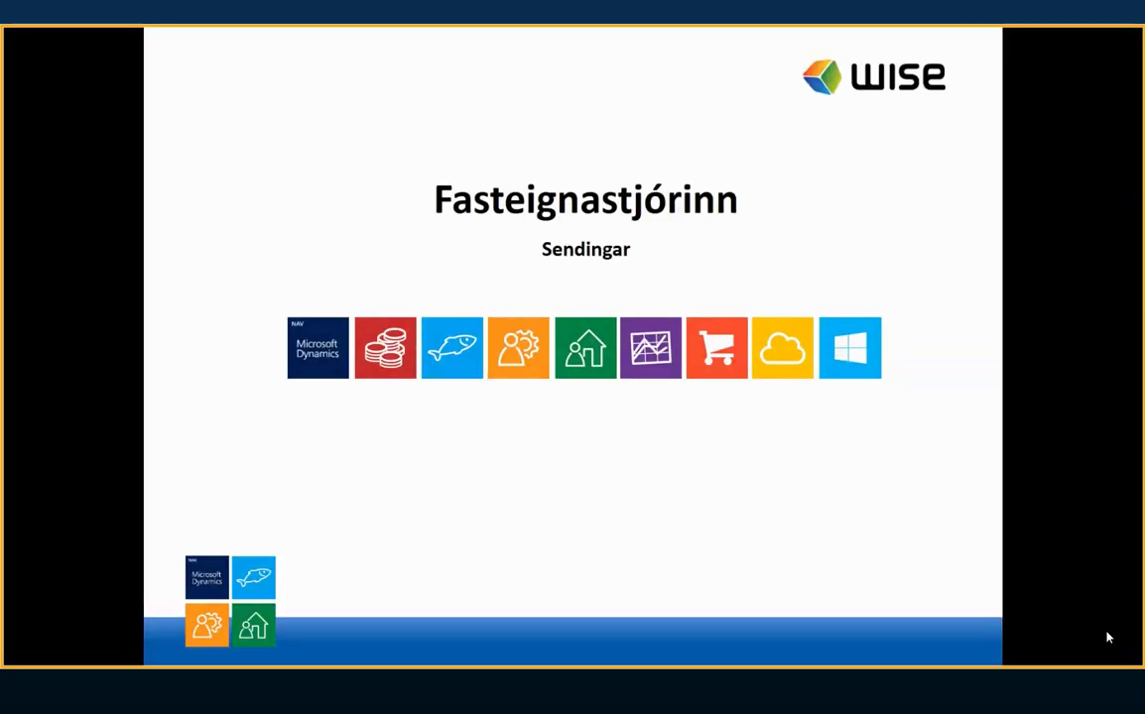
pyautogui.press('Escape')
pyautogui.click(429, 656)
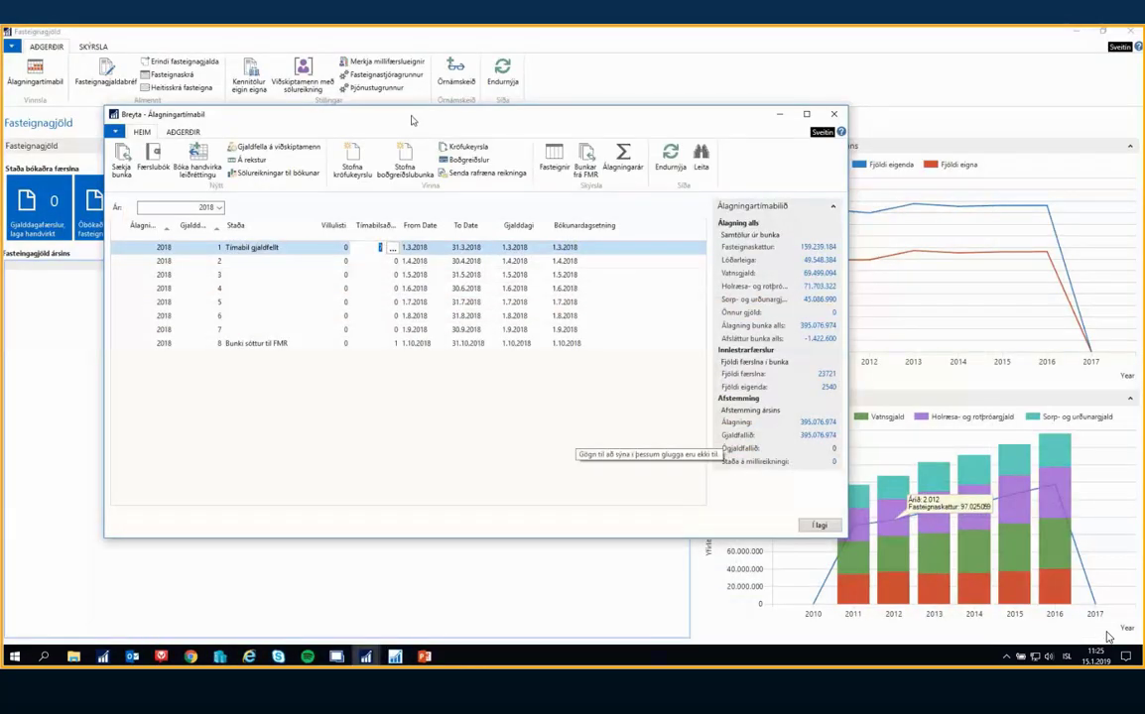
# Start Stofna kröfukeyrslu for period 1 as Krafa pr. tímabil, with description Fasteignagjöld 1 af 8 and collector HS-FAST
pyautogui.moveTo(411, 120); pyautogui.dragTo(391, 99)
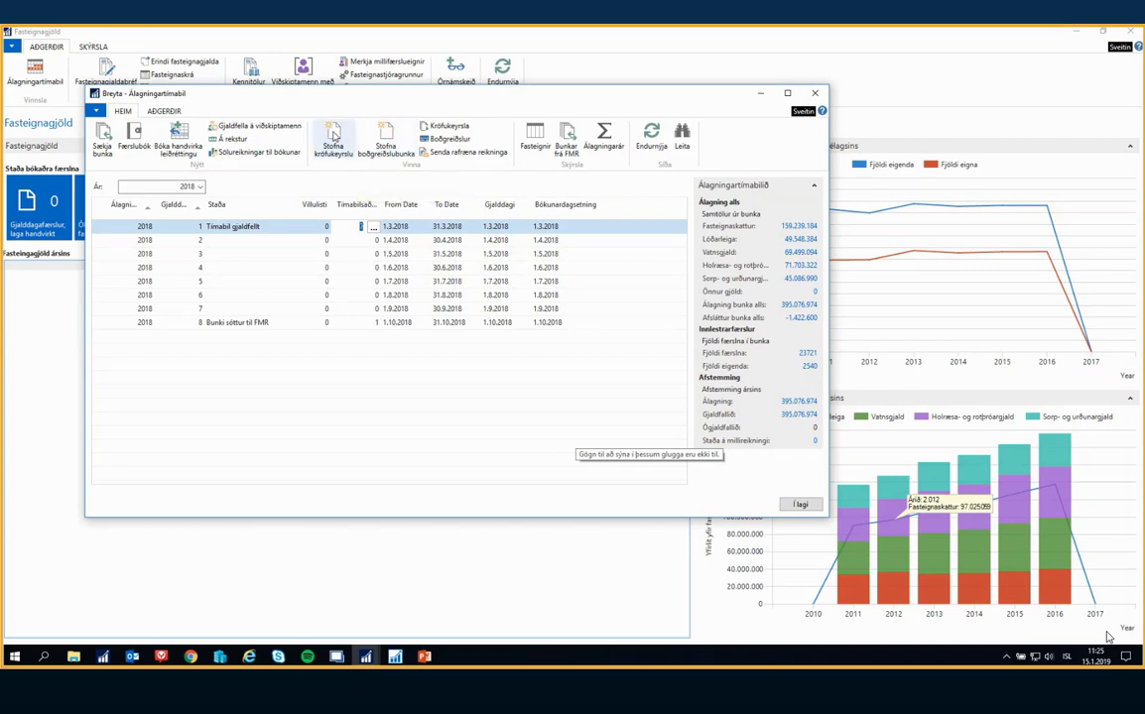
pyautogui.click(334, 135)
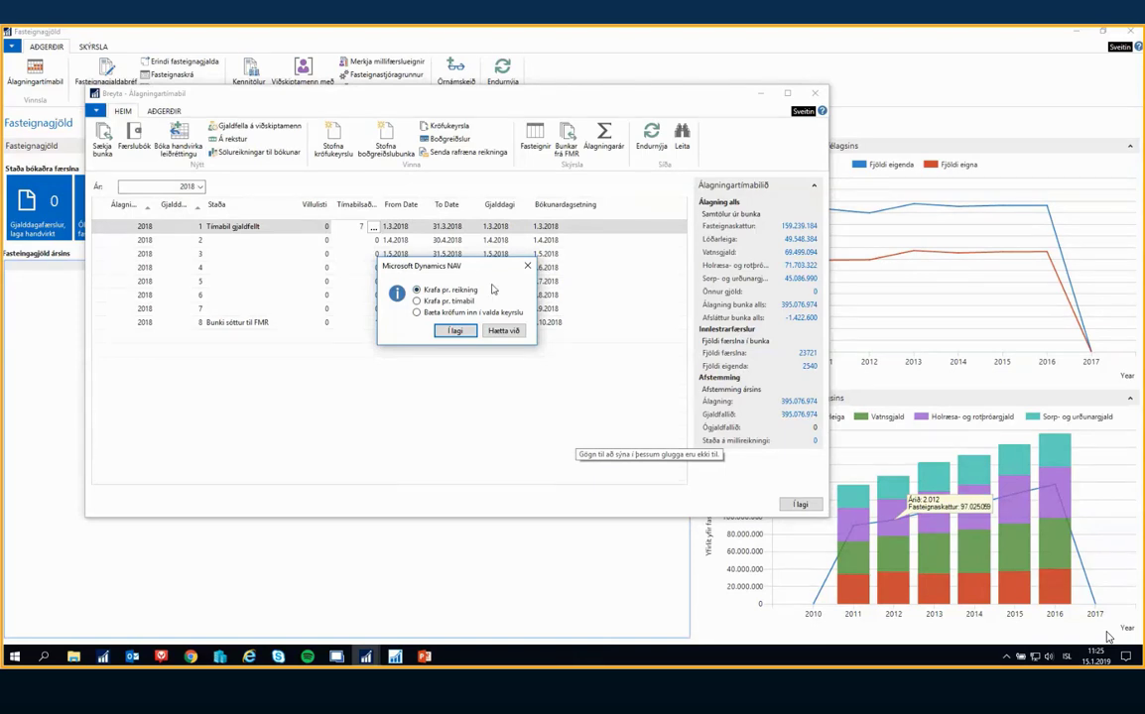
pyautogui.click(425, 301)
pyautogui.click(454, 331)
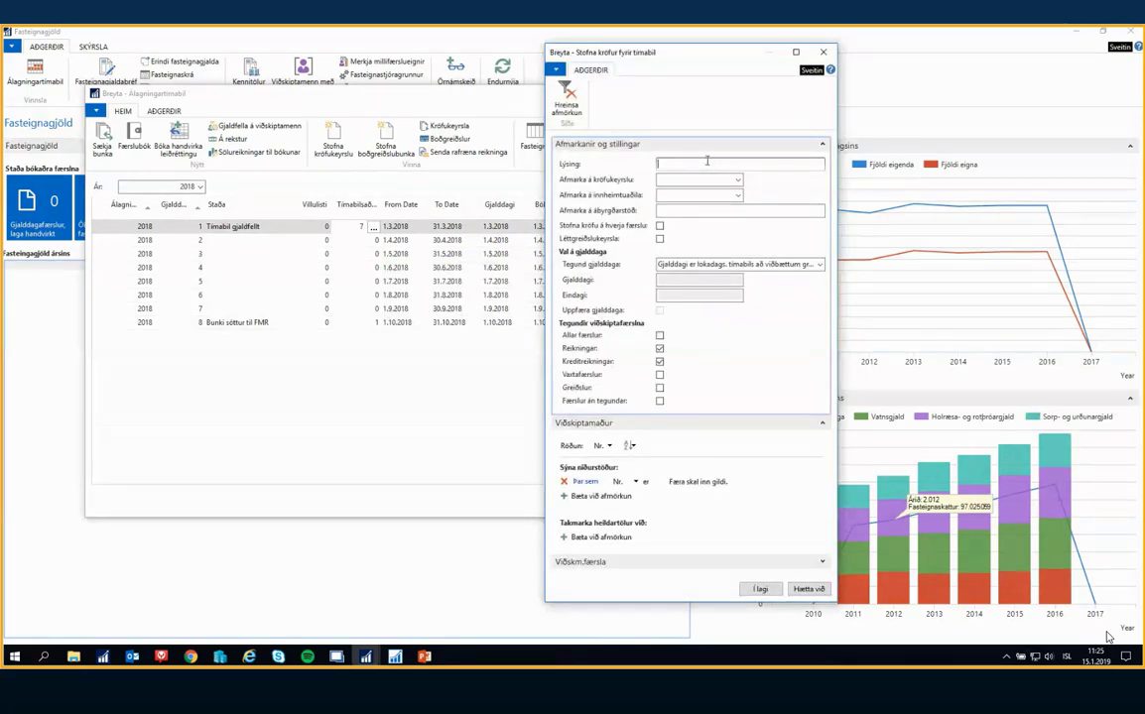
pyautogui.write('Fasteignagjöld 1 af 8')
pyautogui.click(738, 196)
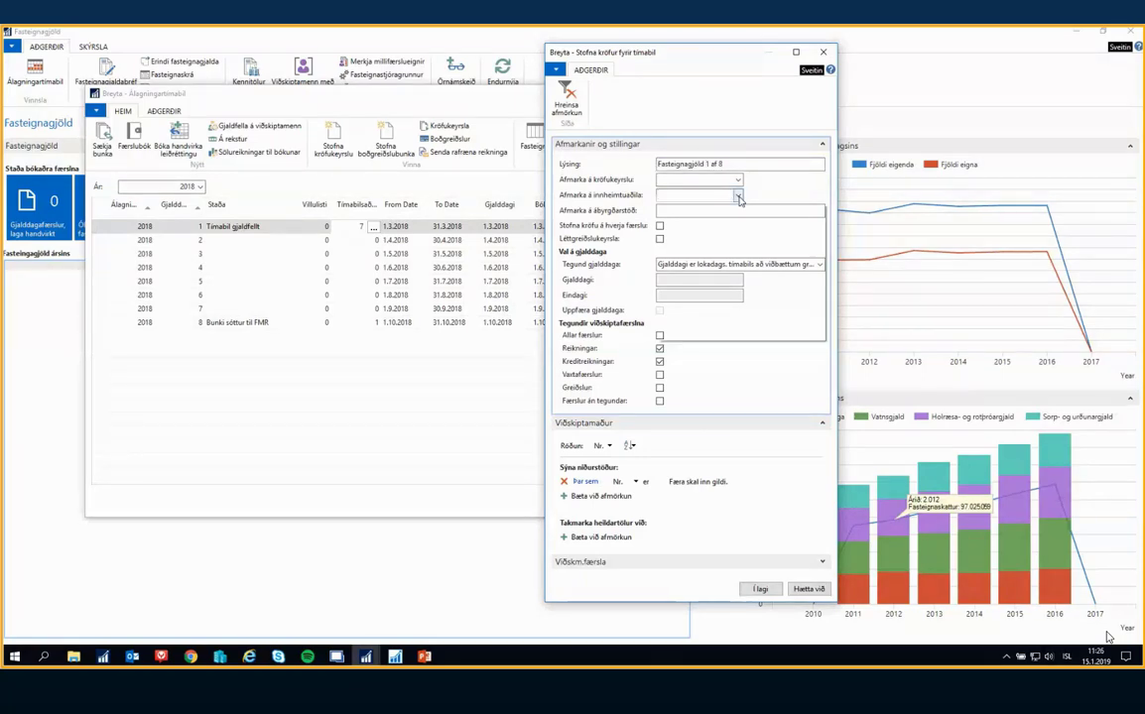
pyautogui.click(691, 245)
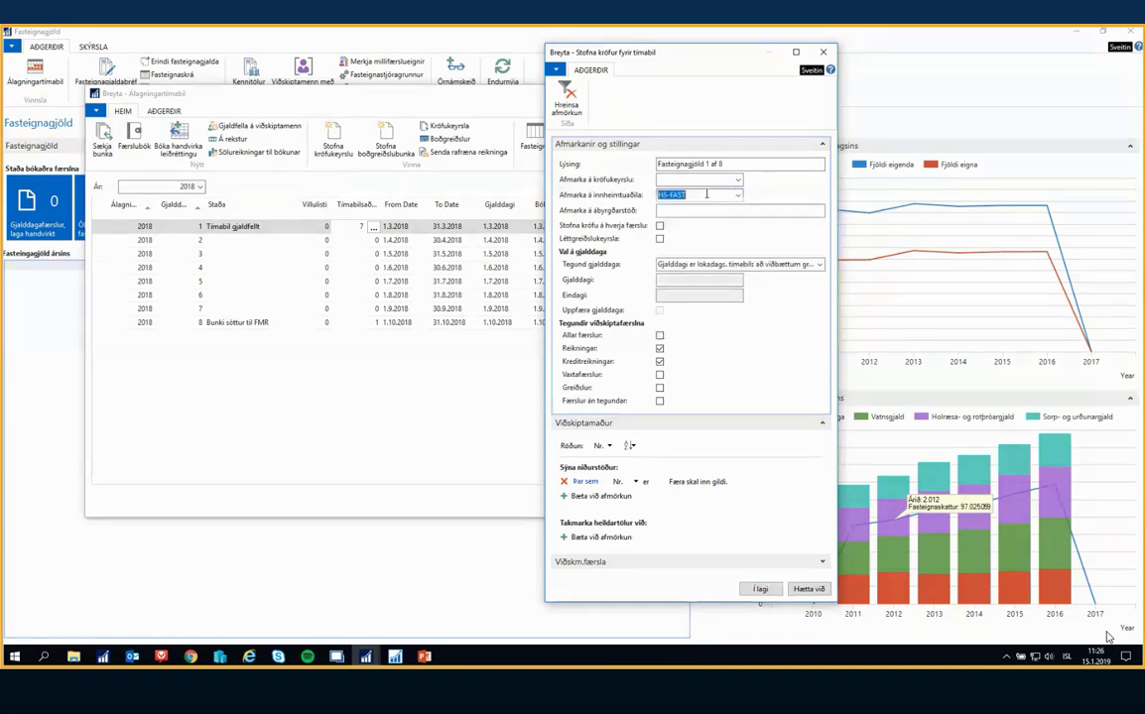
pyautogui.press('Tab')
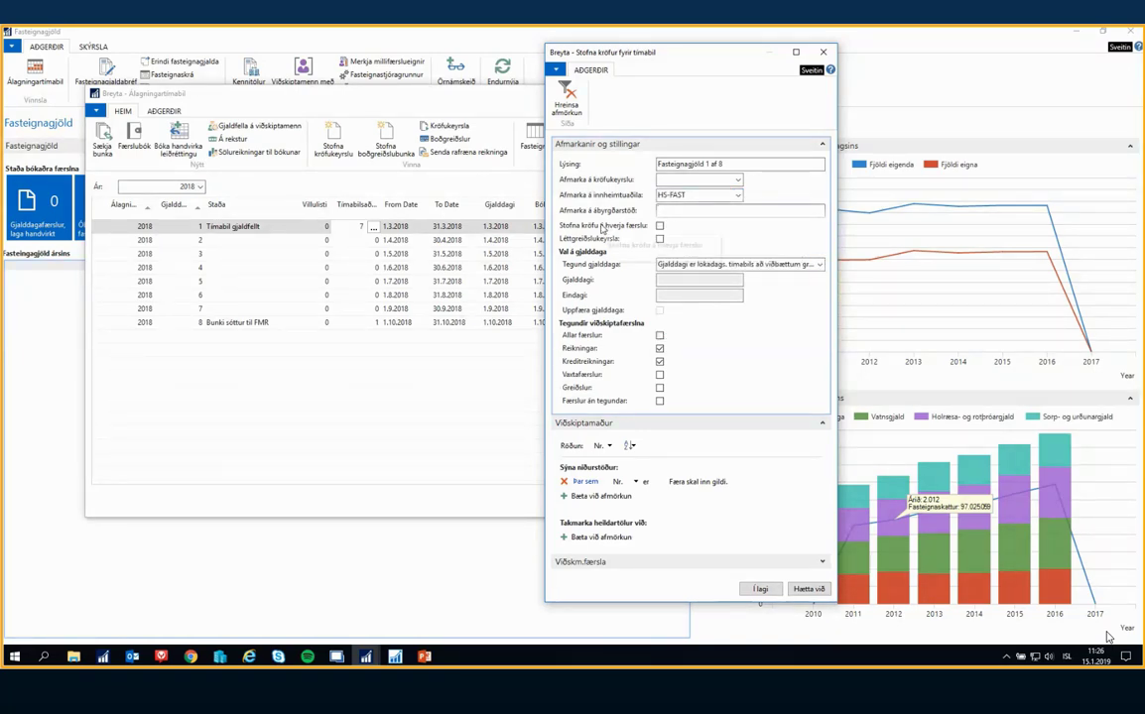
# Set the claims' due date type to Nota innsleginn gjalddaga, with Gjalddagi 1.3.2018 and Eindagi 31.3.2018
pyautogui.click(600, 229)
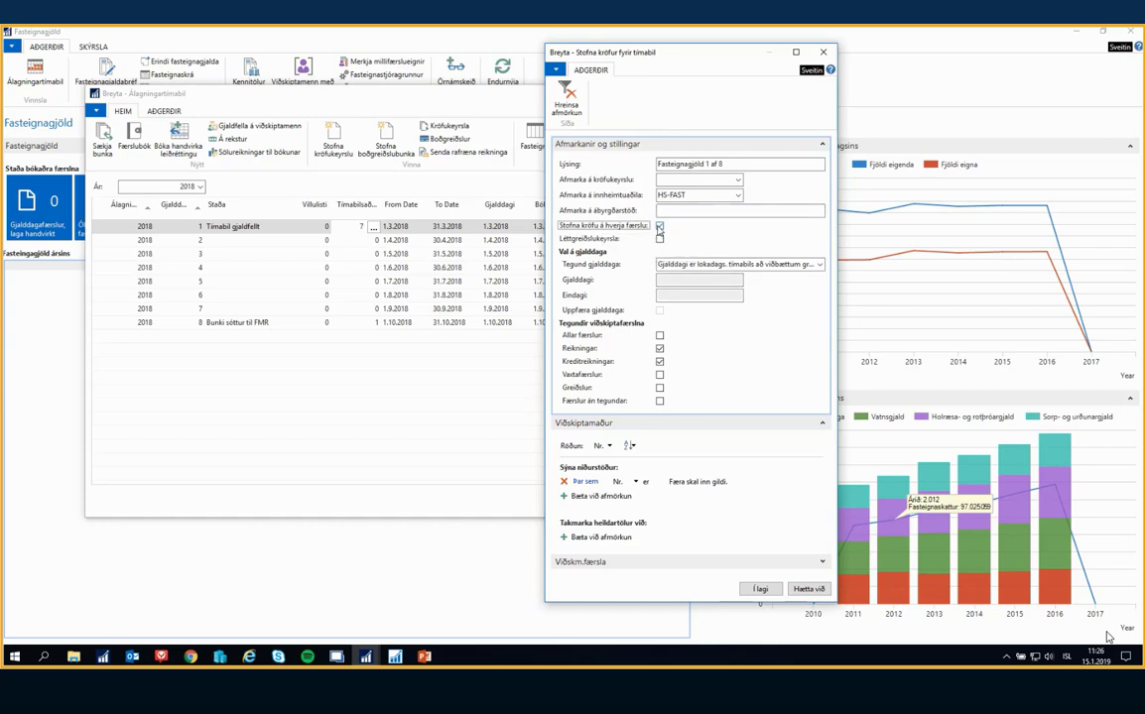
pyautogui.click(818, 266)
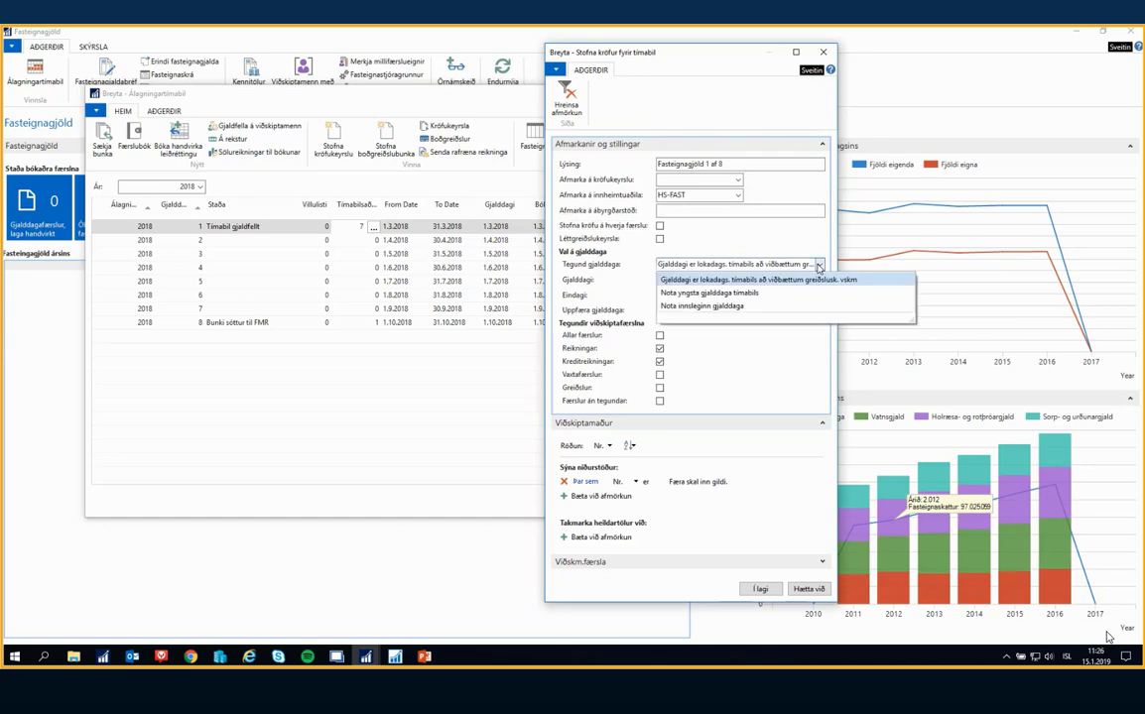
pyautogui.click(701, 306)
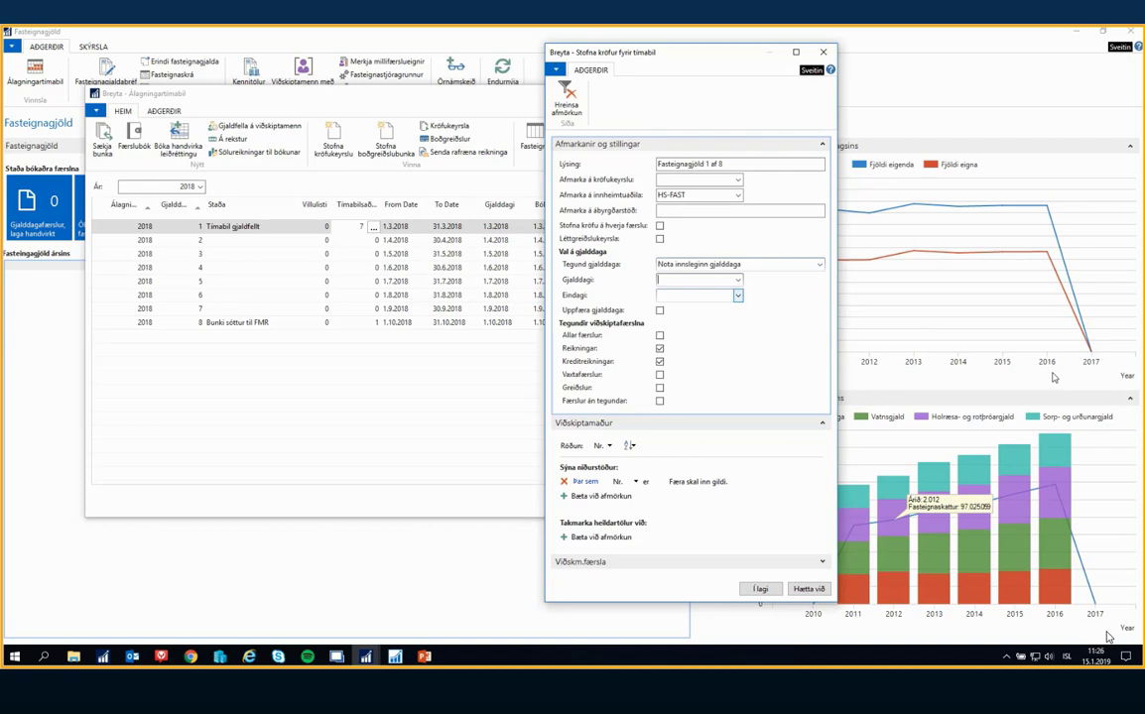
pyautogui.write('010318')
pyautogui.press('Tab')
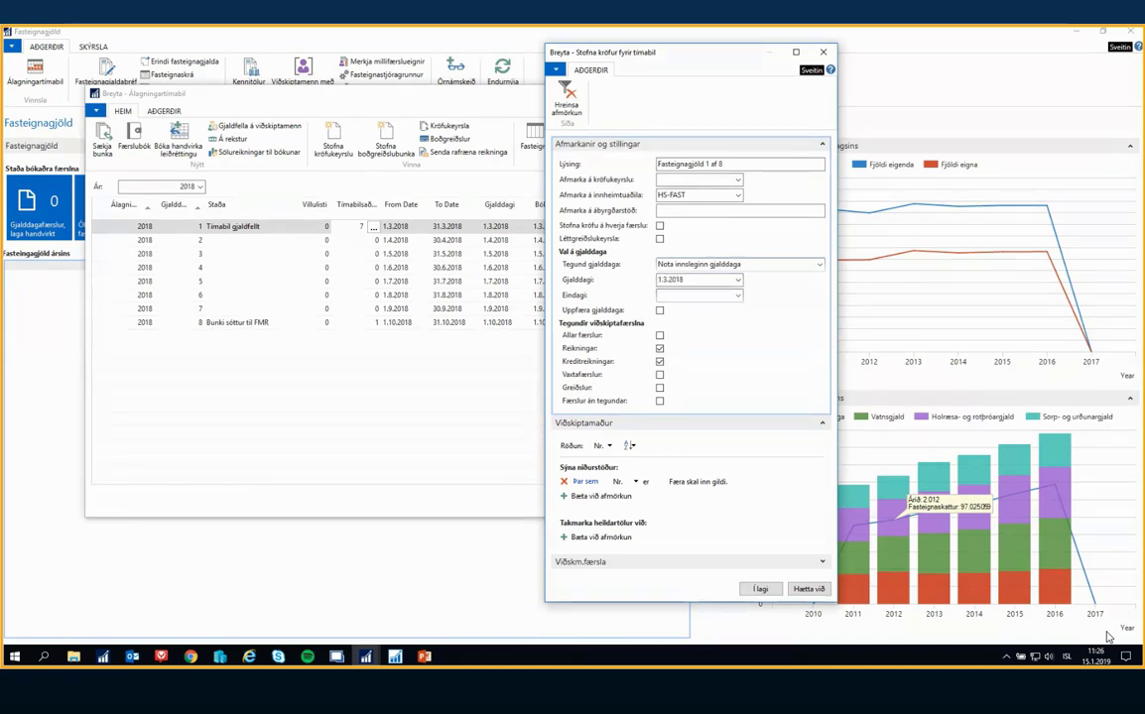
pyautogui.write('310318')
pyautogui.press('Tab')
pyautogui.moveTo(678, 56); pyautogui.dragTo(823, 58)
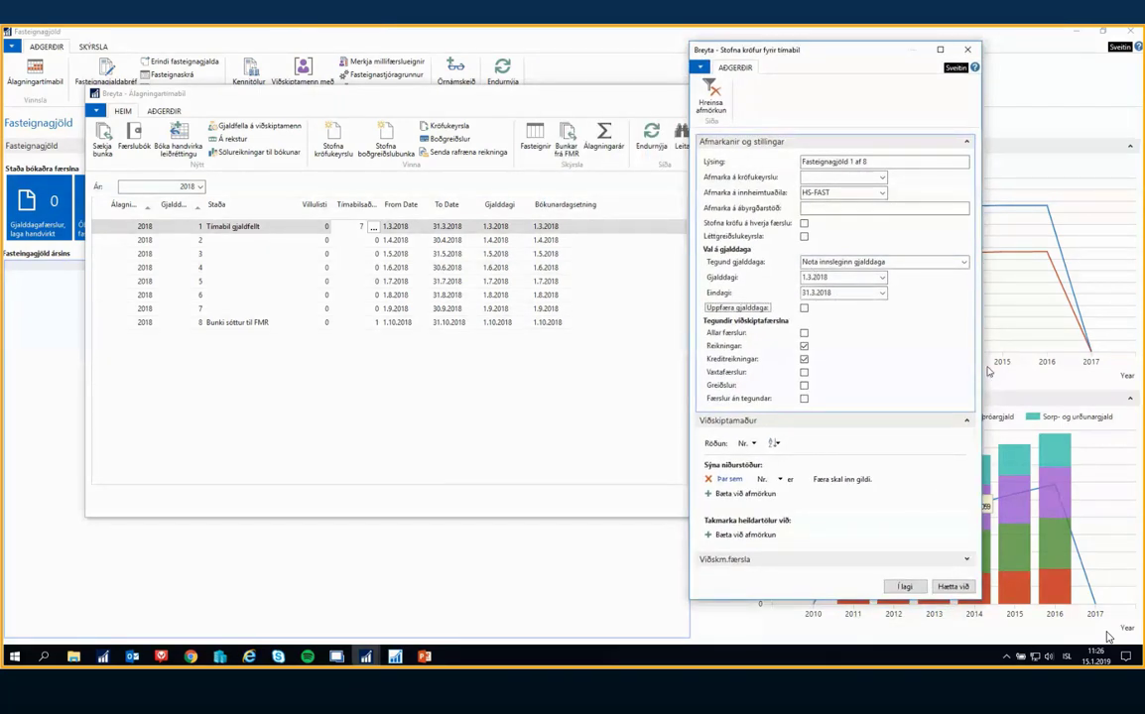
# Include only Allar færslur among the customer entry types, with Reikningar, Kreditreikningar and Færslur án tegundar off
pyautogui.click(804, 334)
pyautogui.click(804, 346)
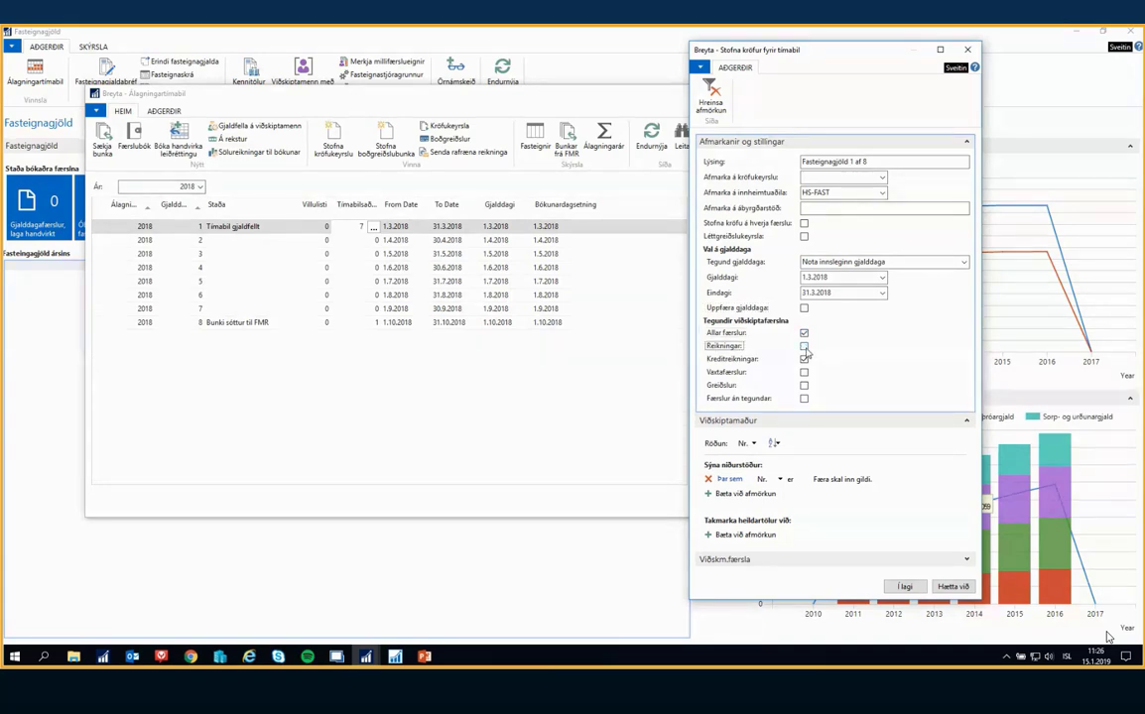
pyautogui.click(804, 359)
pyautogui.click(804, 398)
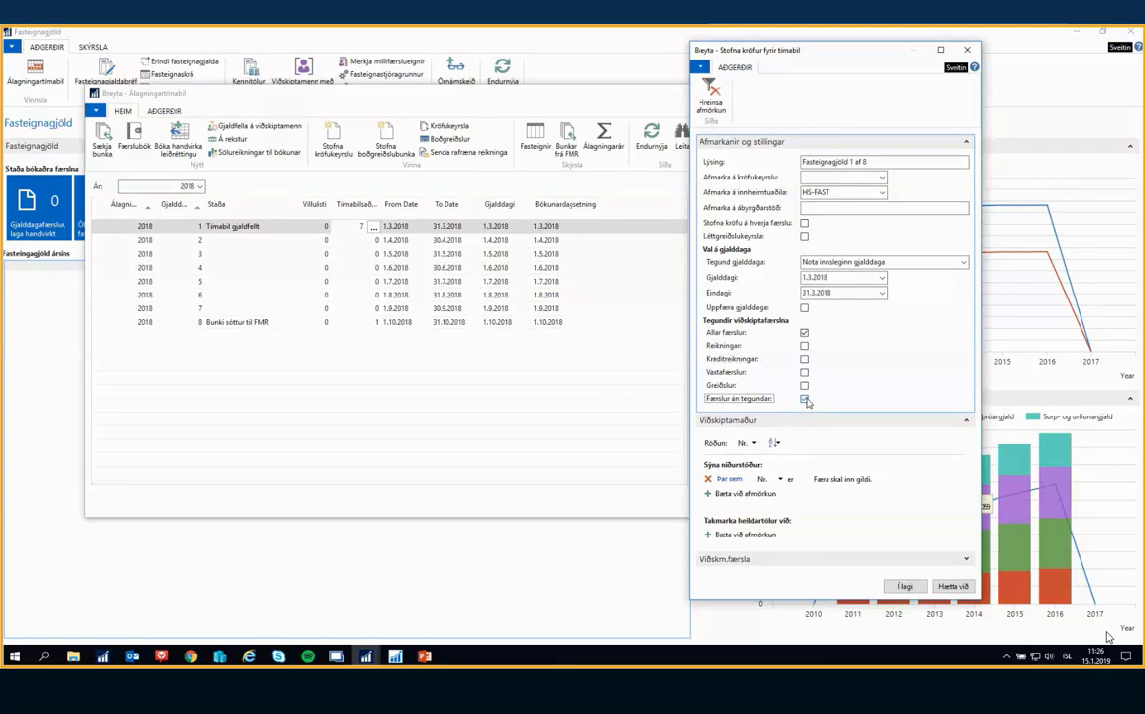
pyautogui.click(804, 399)
pyautogui.click(804, 334)
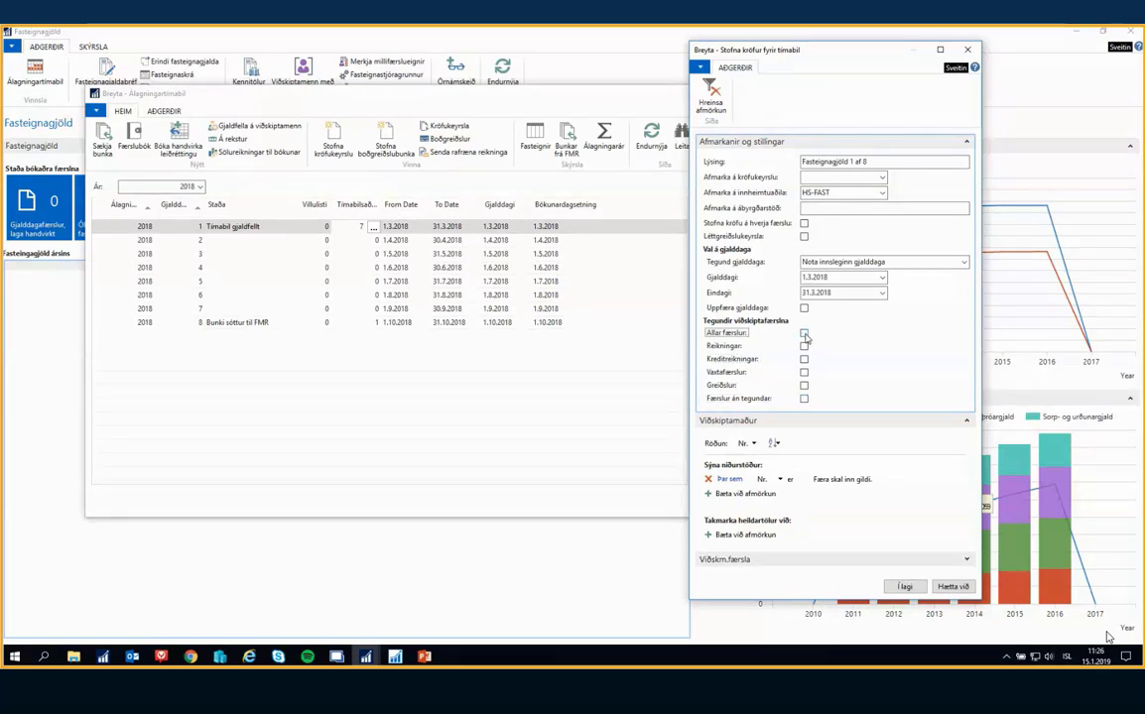
pyautogui.click(804, 334)
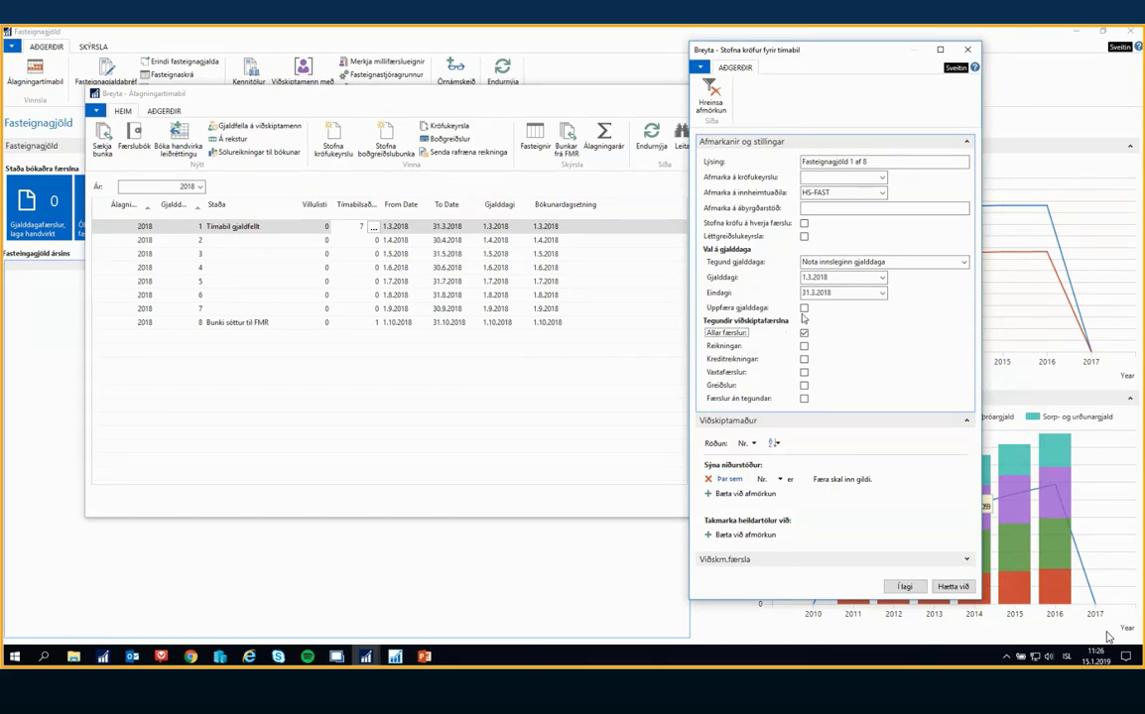
# Filter the Viðskm.færsla entries to posting dates 01.01.18..31.03.18
pyautogui.click(967, 420)
pyautogui.click(738, 437)
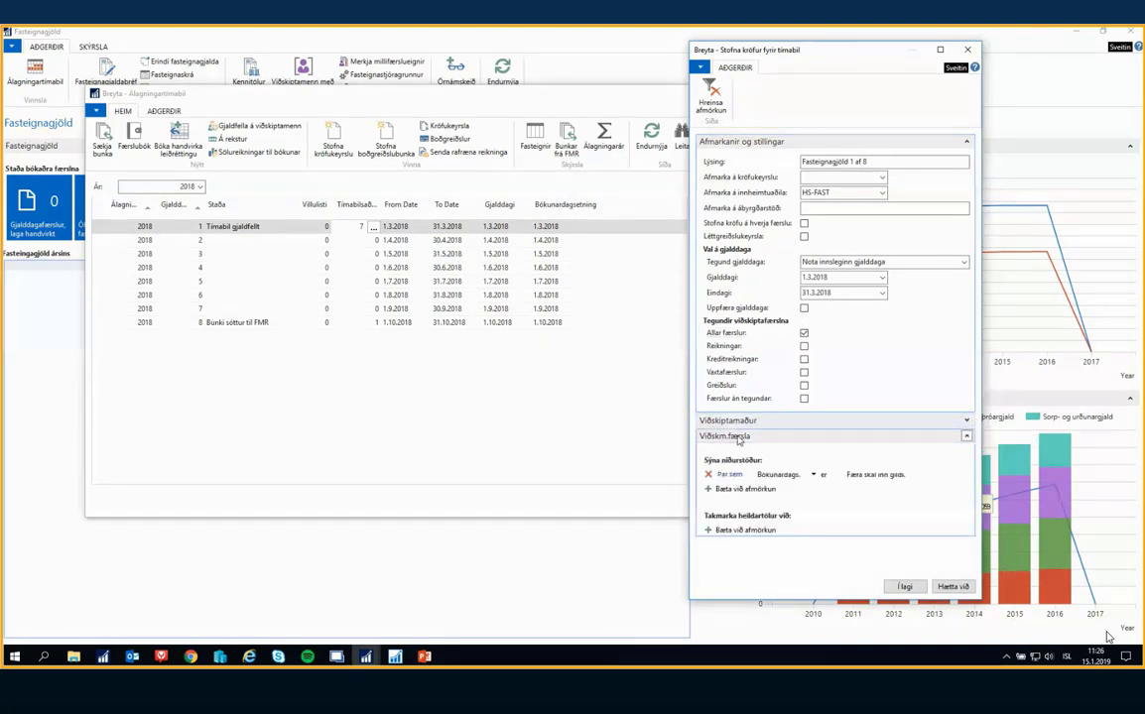
pyautogui.click(875, 474)
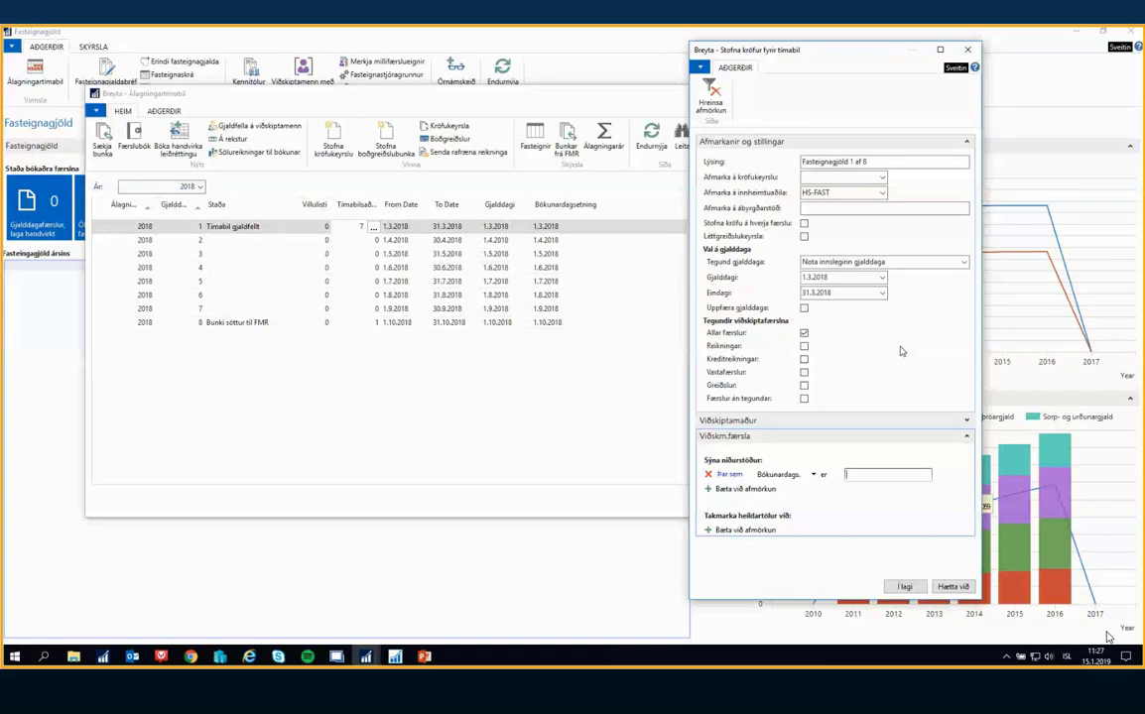
pyautogui.write('0103')
pyautogui.press('Tab')
pyautogui.click(882, 475)
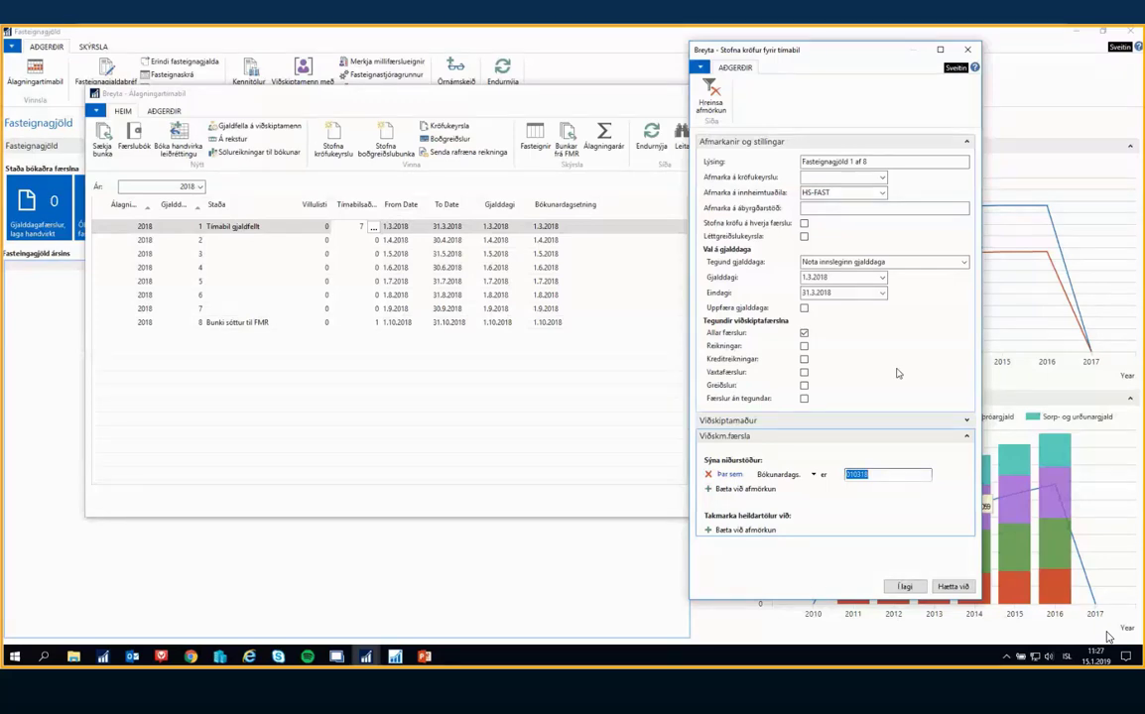
pyautogui.write('010118..310318')
pyautogui.click(897, 373)
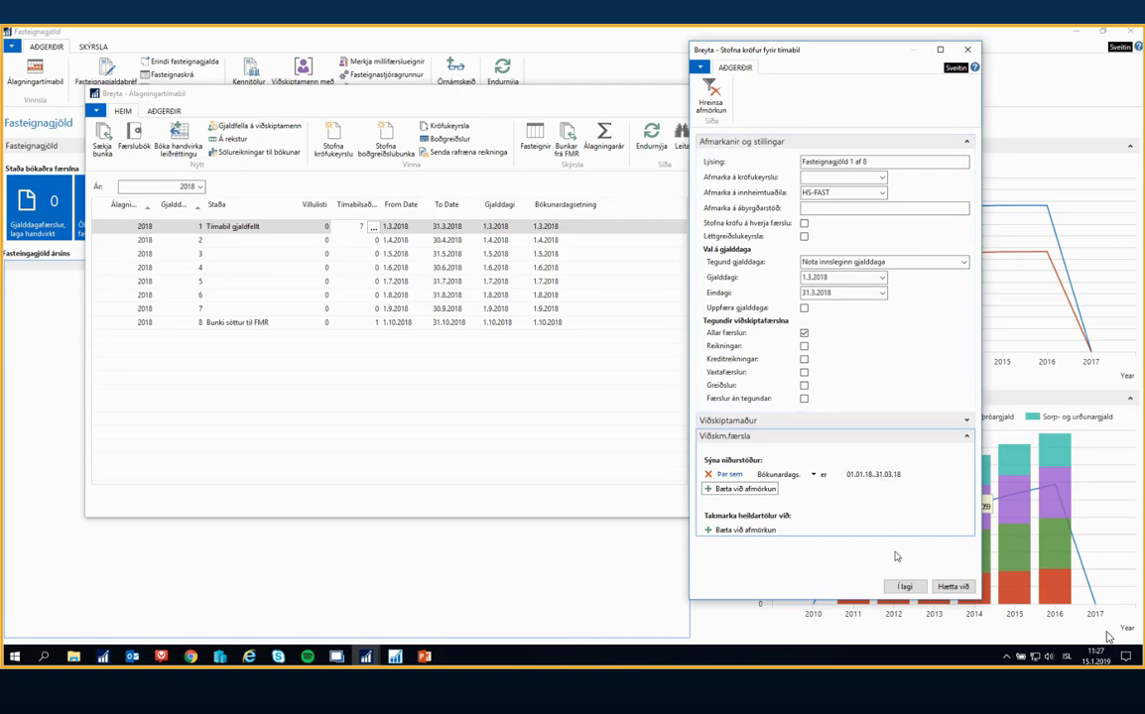
# Cancel the claim creation form, answer Já that the kröfukeyrsla was created, and close the claim run card
pyautogui.click(951, 586)
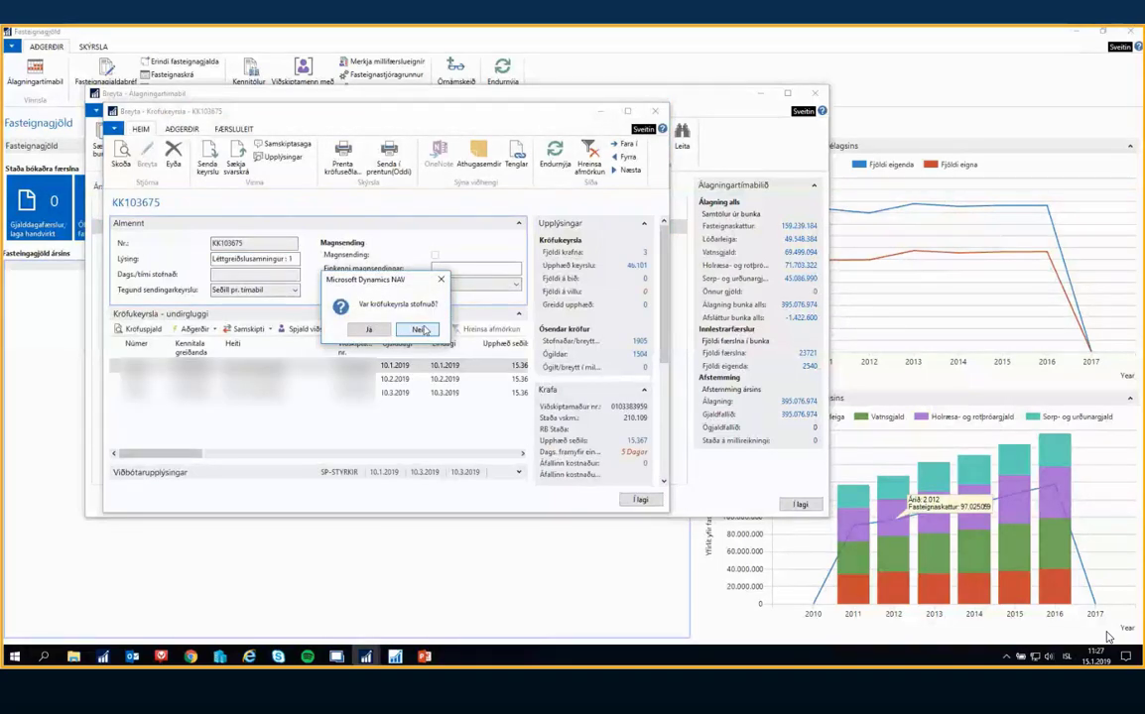
pyautogui.click(368, 333)
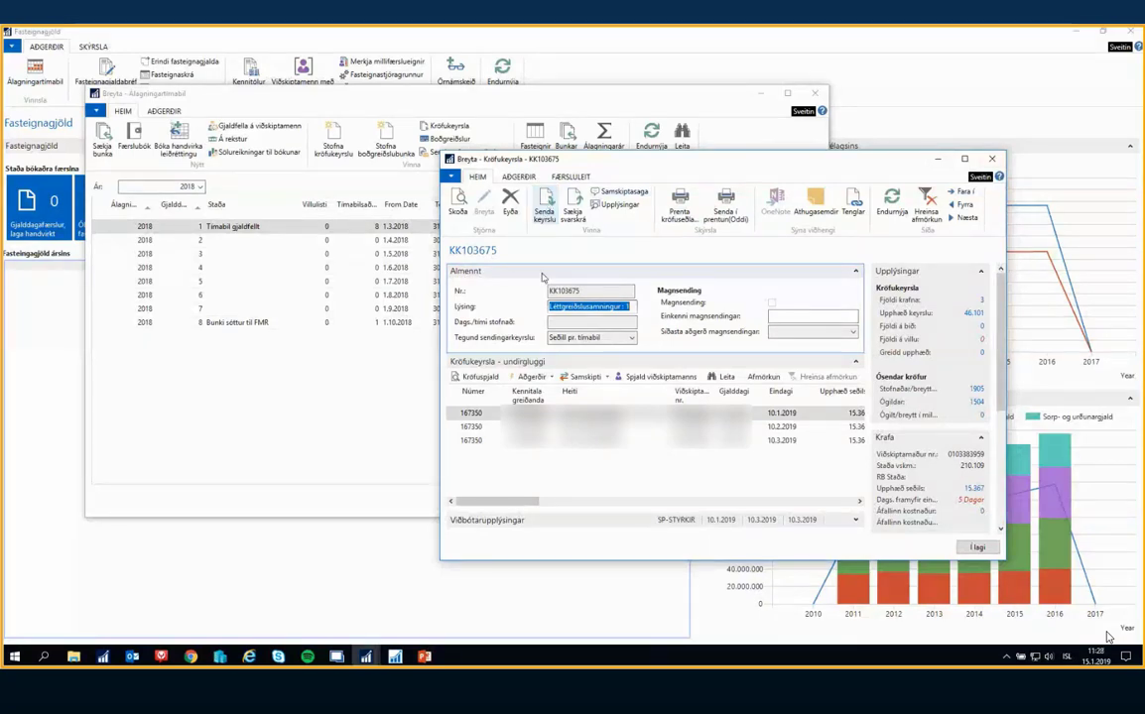
pyautogui.click(992, 160)
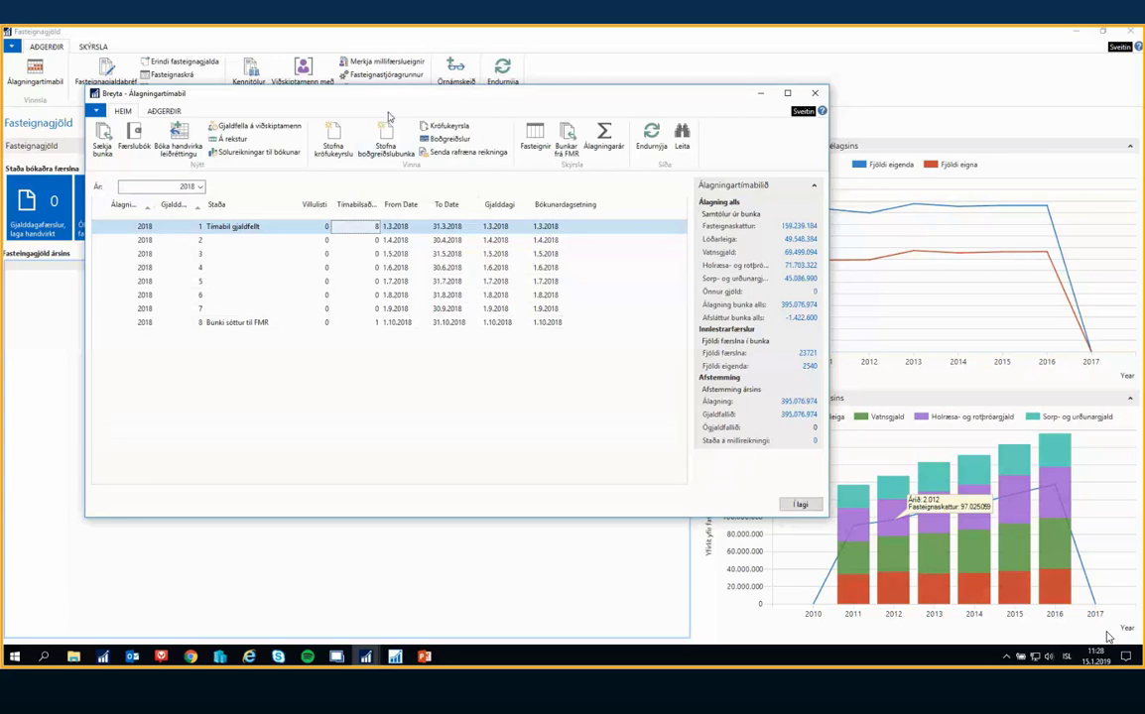
# Try Stofna boðgreiðslubunka with collector VISAFAST, look through the Kröfukeyrslur list for a run number, and cancel the request
pyautogui.click(385, 135)
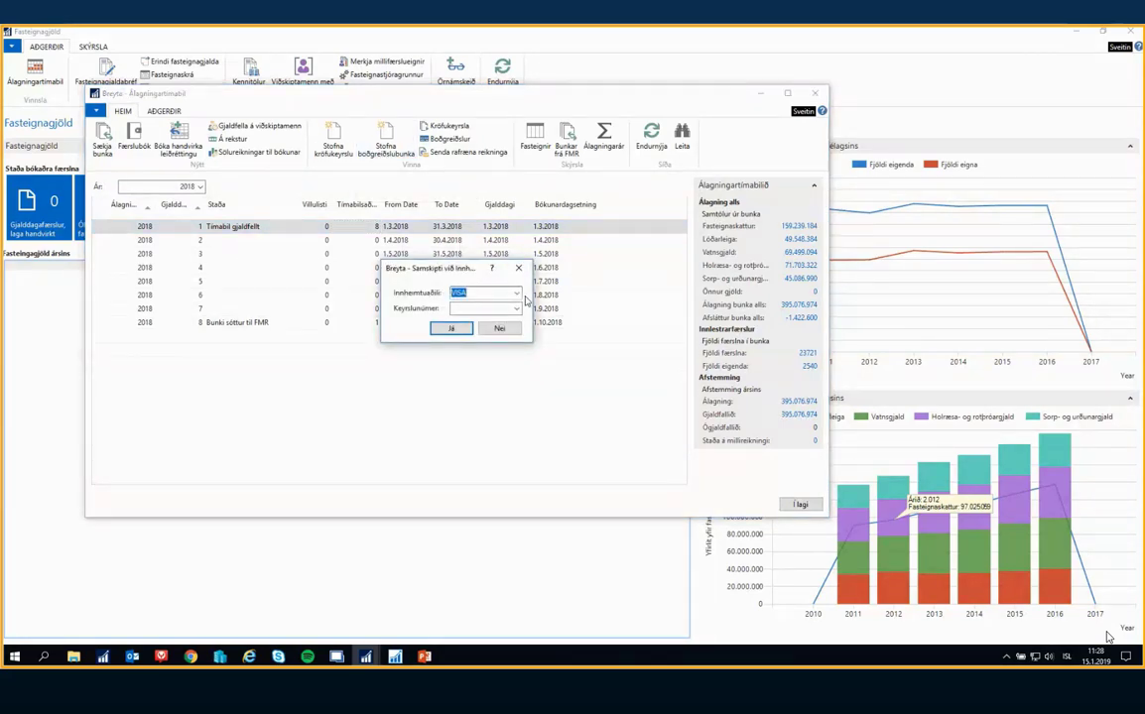
pyautogui.click(516, 293)
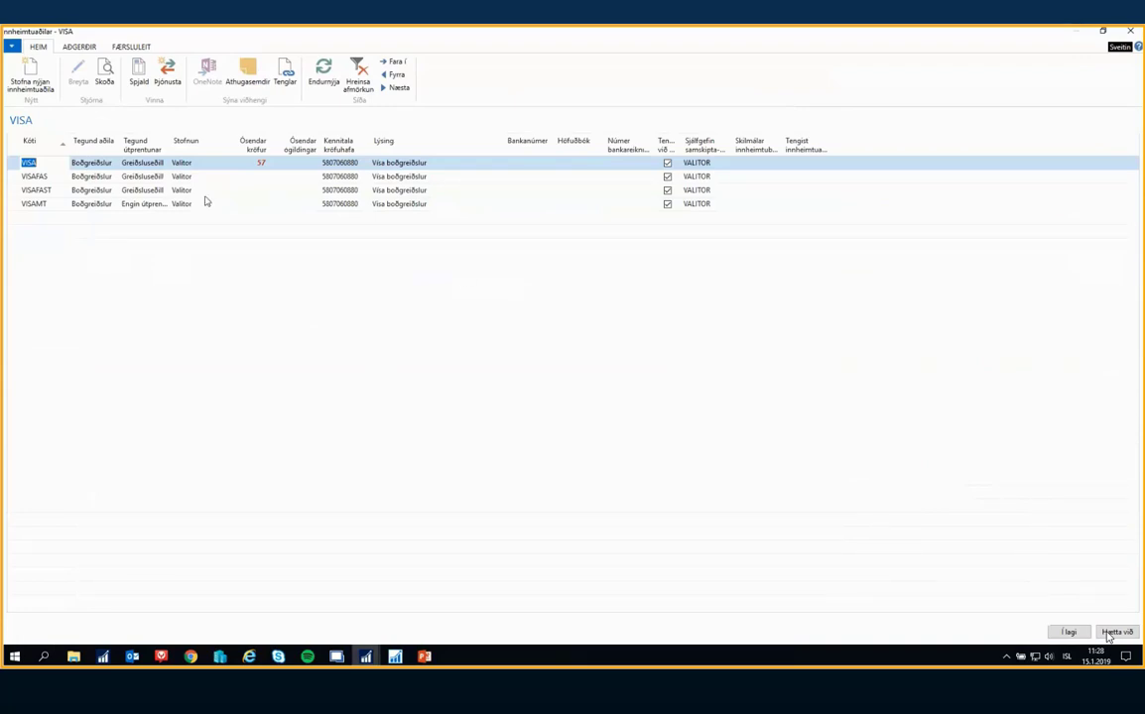
pyautogui.click(207, 189)
pyautogui.click(1069, 631)
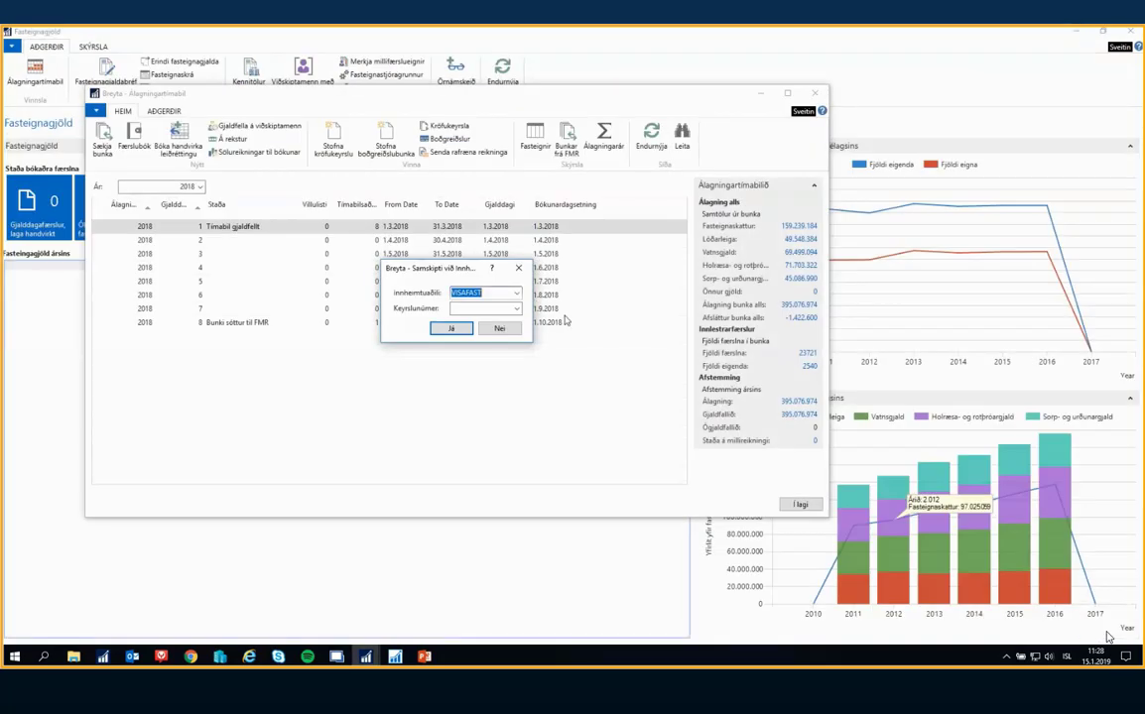
pyautogui.click(517, 308)
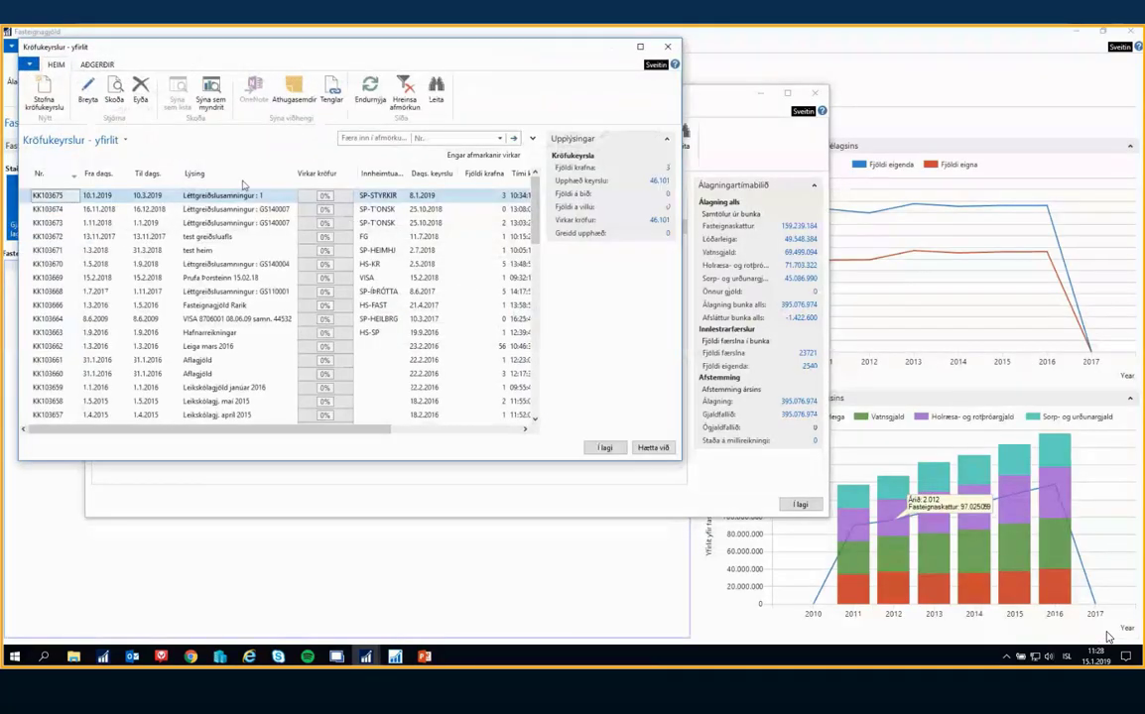
pyautogui.click(655, 448)
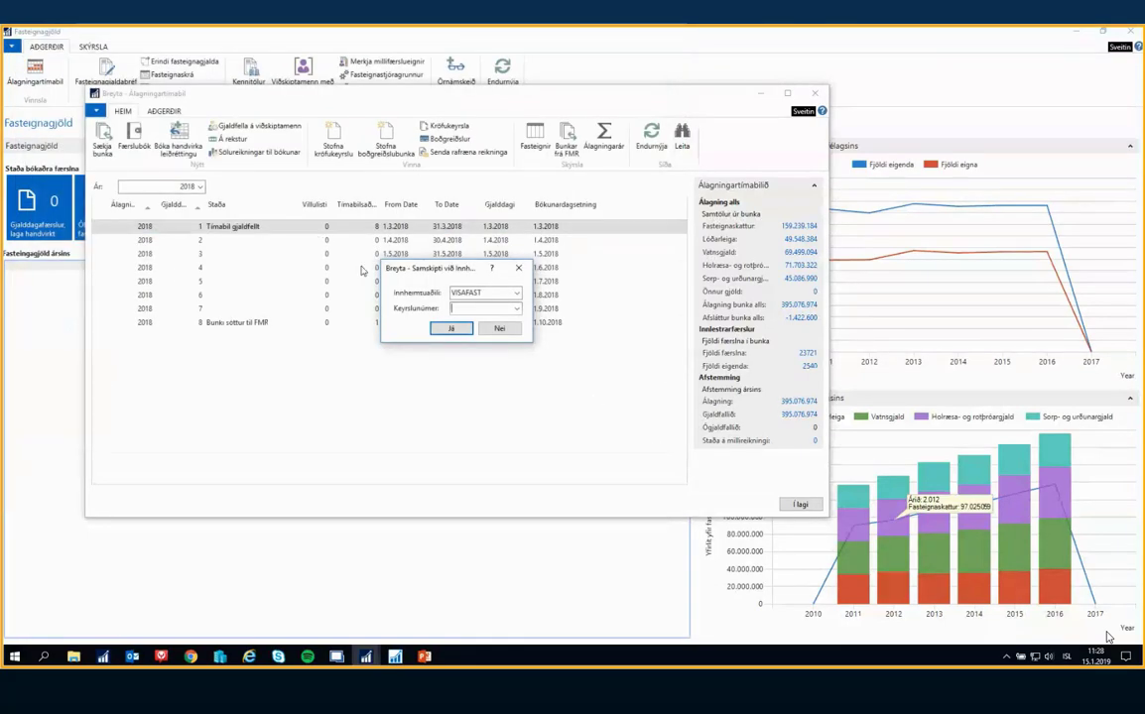
pyautogui.click(501, 329)
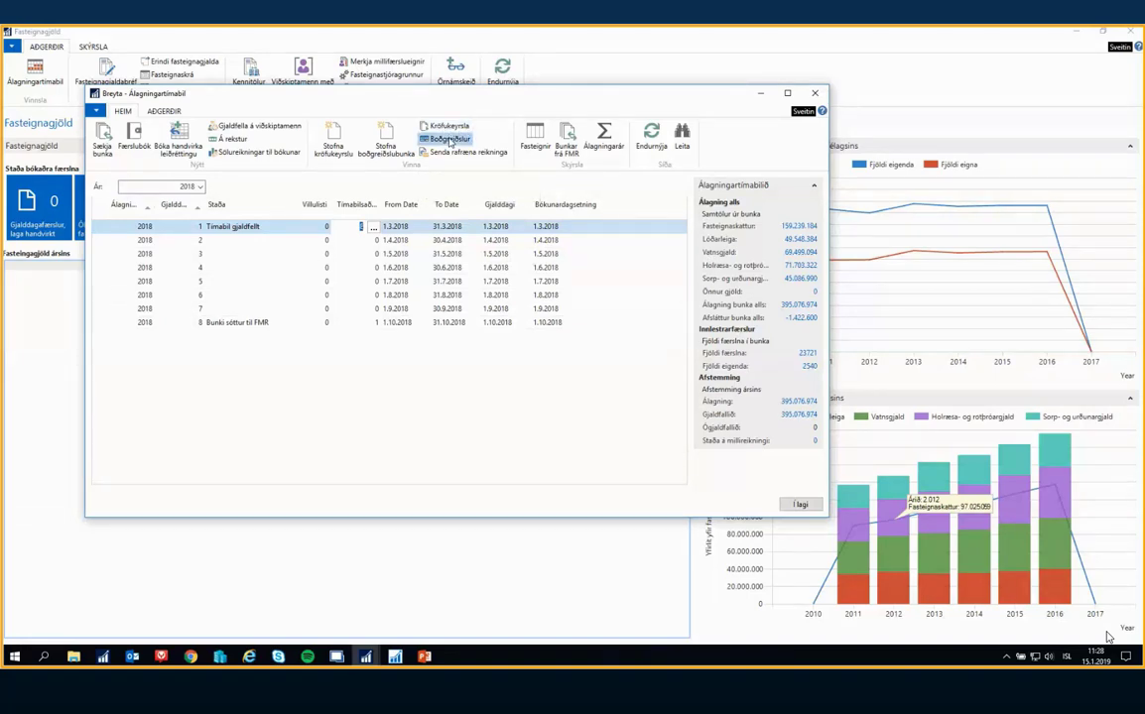
# Look at the Boðgreiðslur batch overview and the Kröfukeyrslur overview for charge period 1, closing each one
pyautogui.click(448, 131)
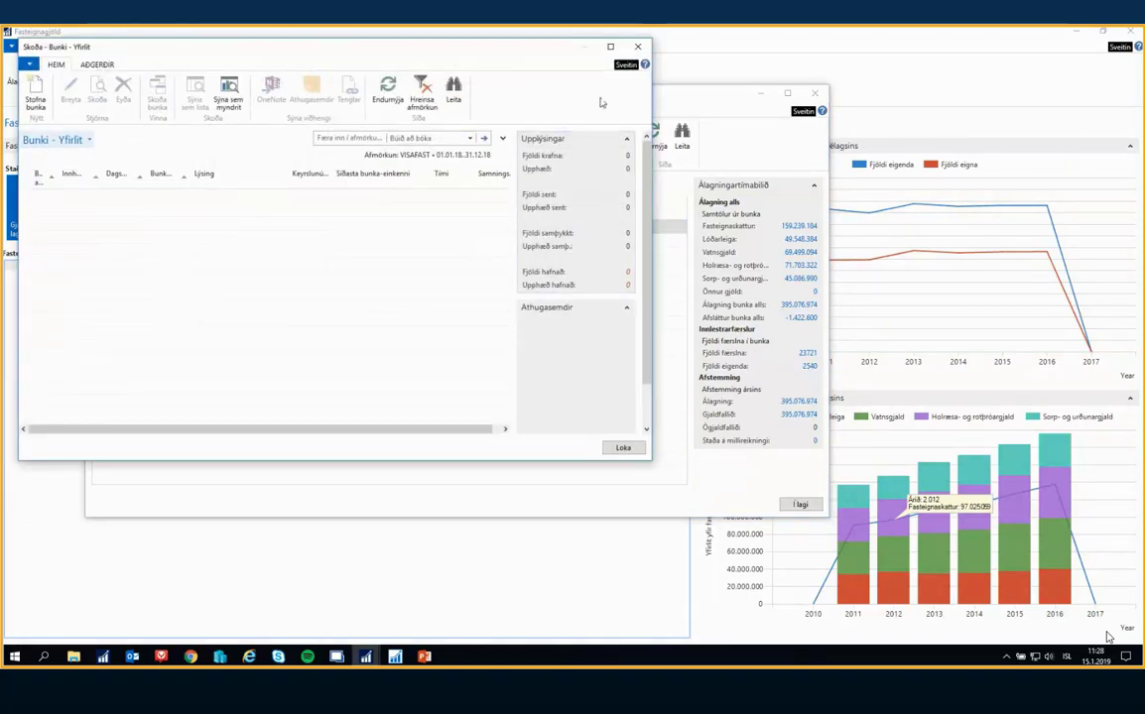
pyautogui.click(637, 47)
pyautogui.click(448, 127)
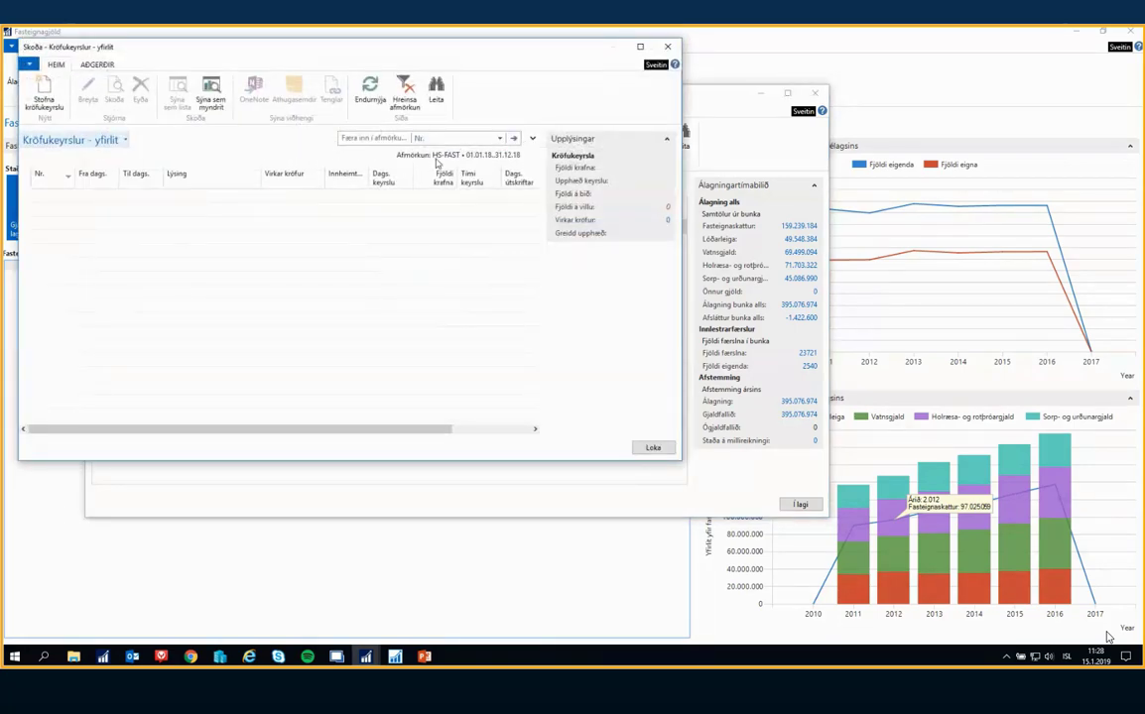
pyautogui.press('Escape')
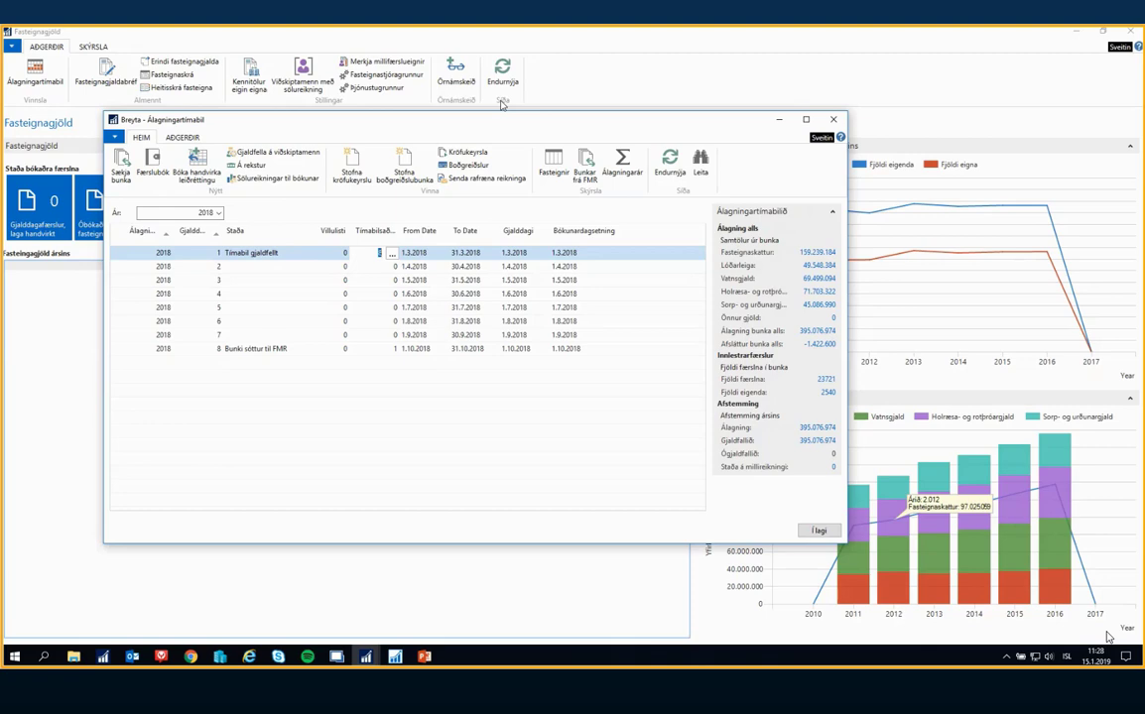
# Open the RSM ósendir reikningar list from charge period 1, and widen its window and the Nr. column
pyautogui.click(491, 182)
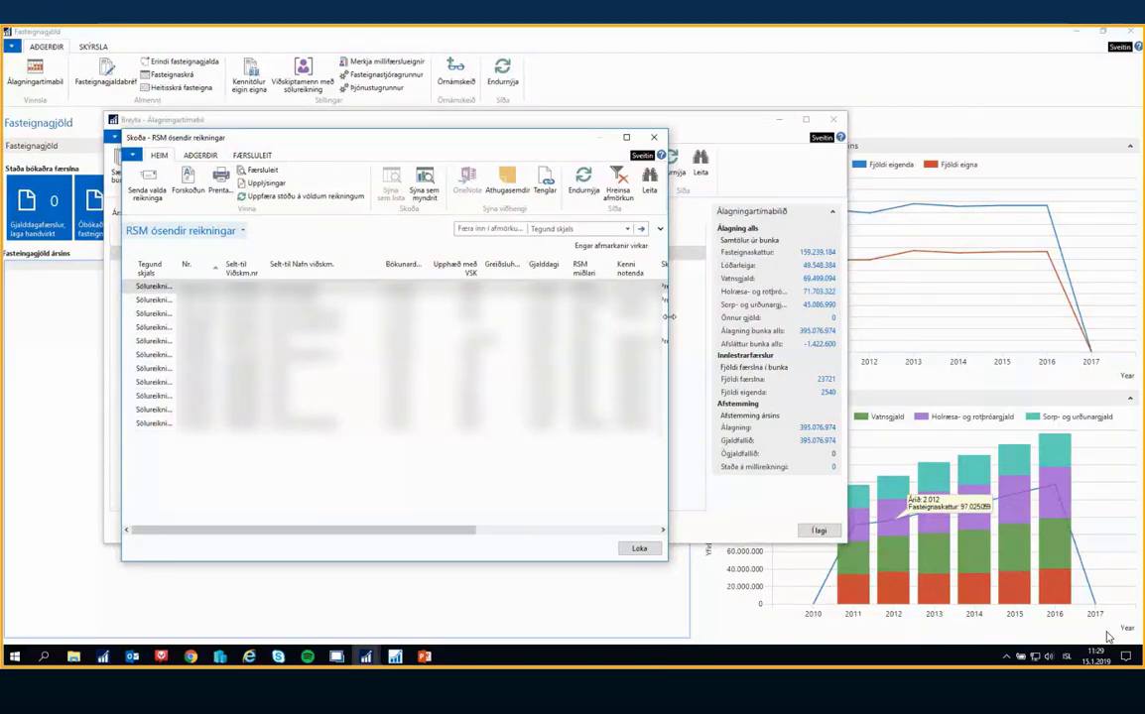
pyautogui.moveTo(668, 323); pyautogui.dragTo(943, 332)
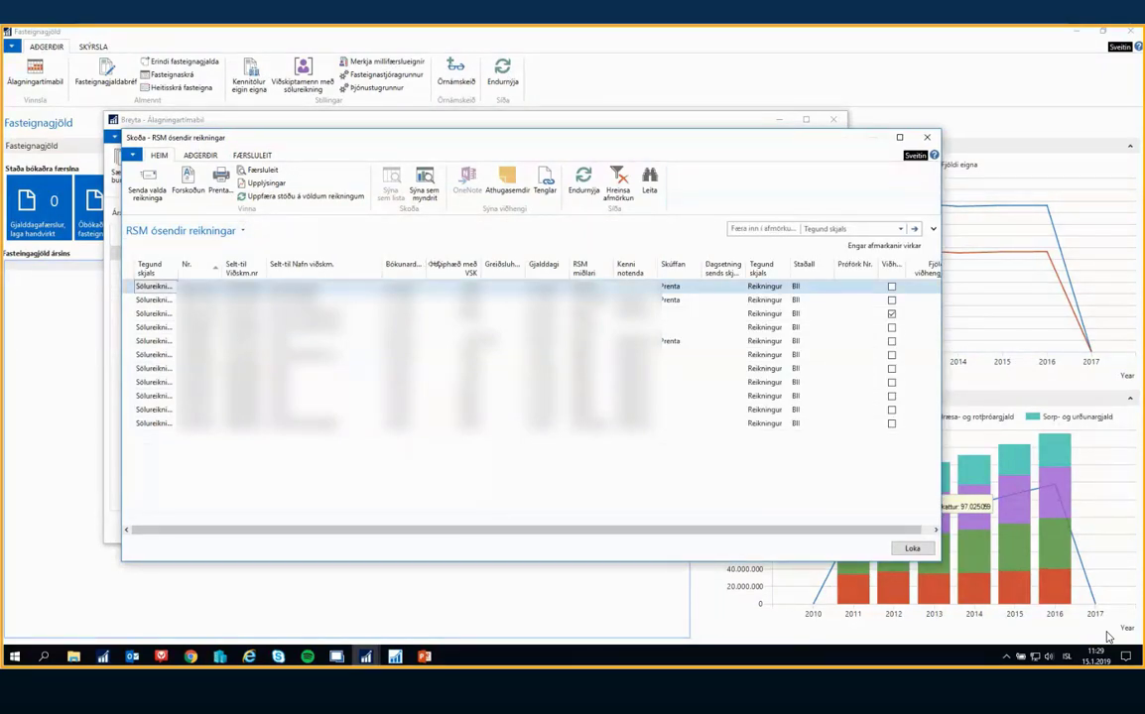
pyautogui.click(428, 367)
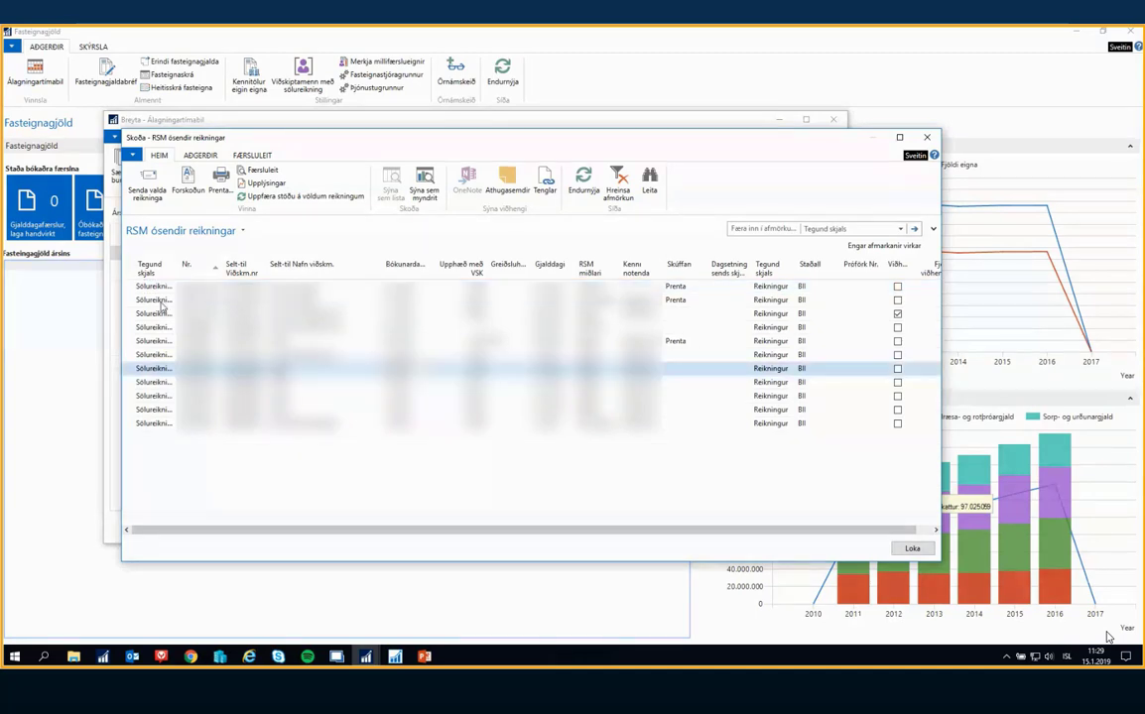
pyautogui.moveTo(217, 264); pyautogui.dragTo(258, 266)
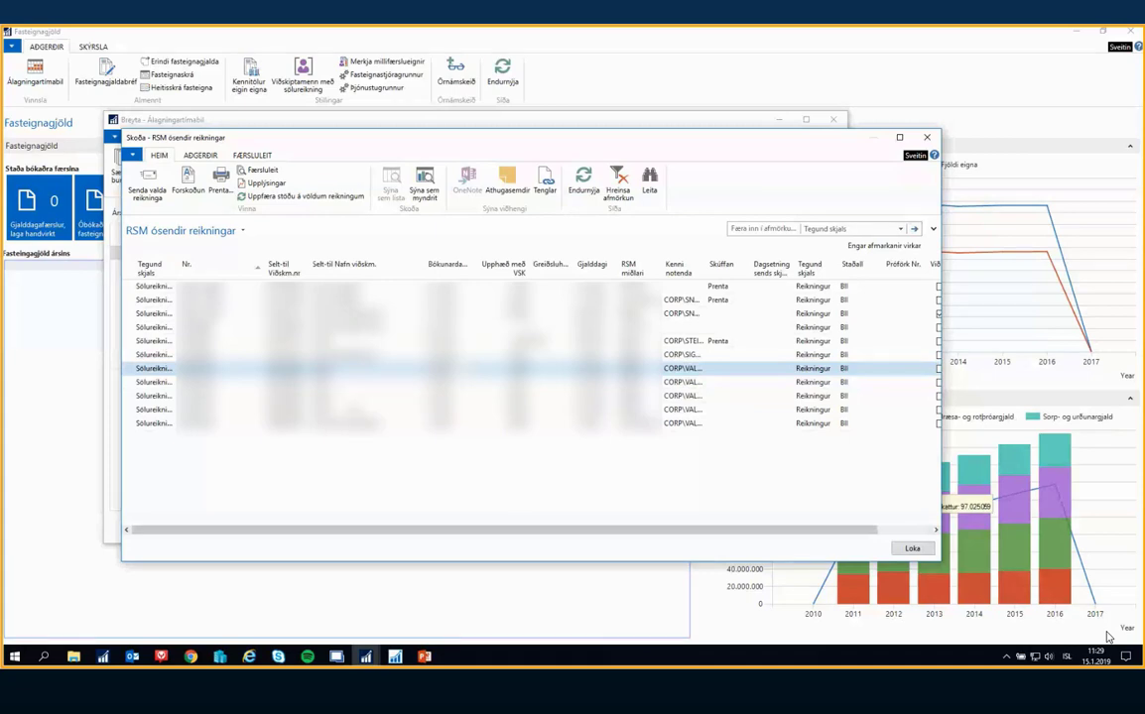
# Select four of the unsent sales invoices for sending and answer Já that the electronic invoices were sent
pyautogui.keyDown('shift'); pyautogui.click(348, 409); pyautogui.keyUp('shift')
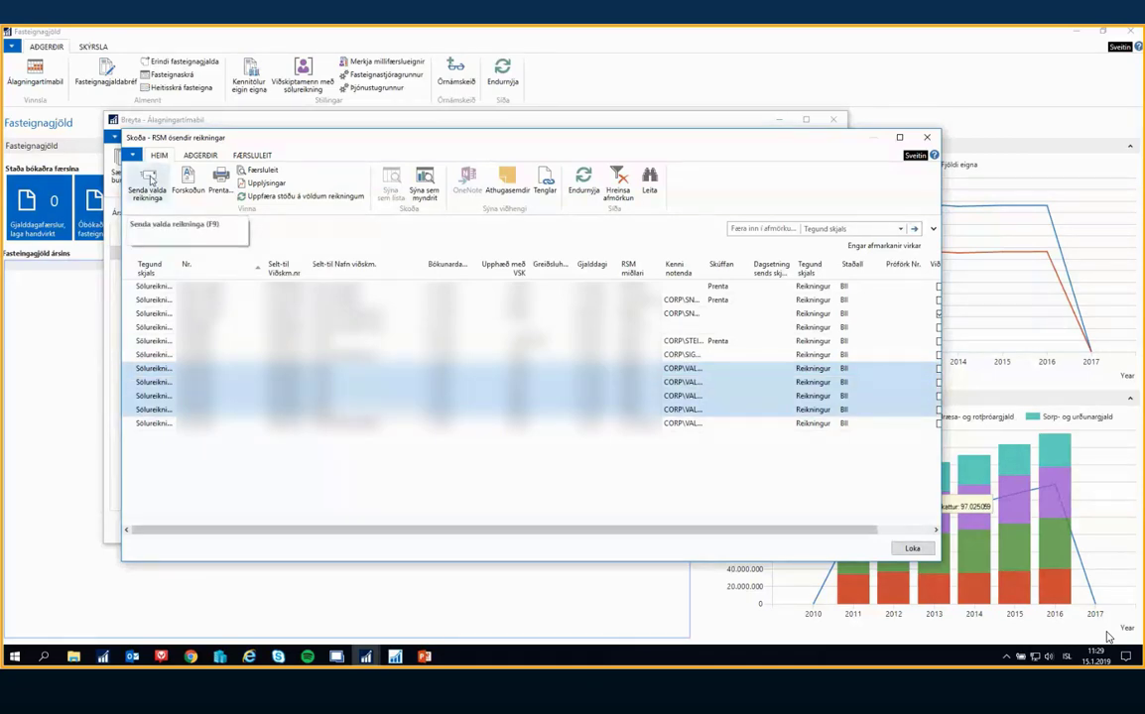
pyautogui.click(149, 181)
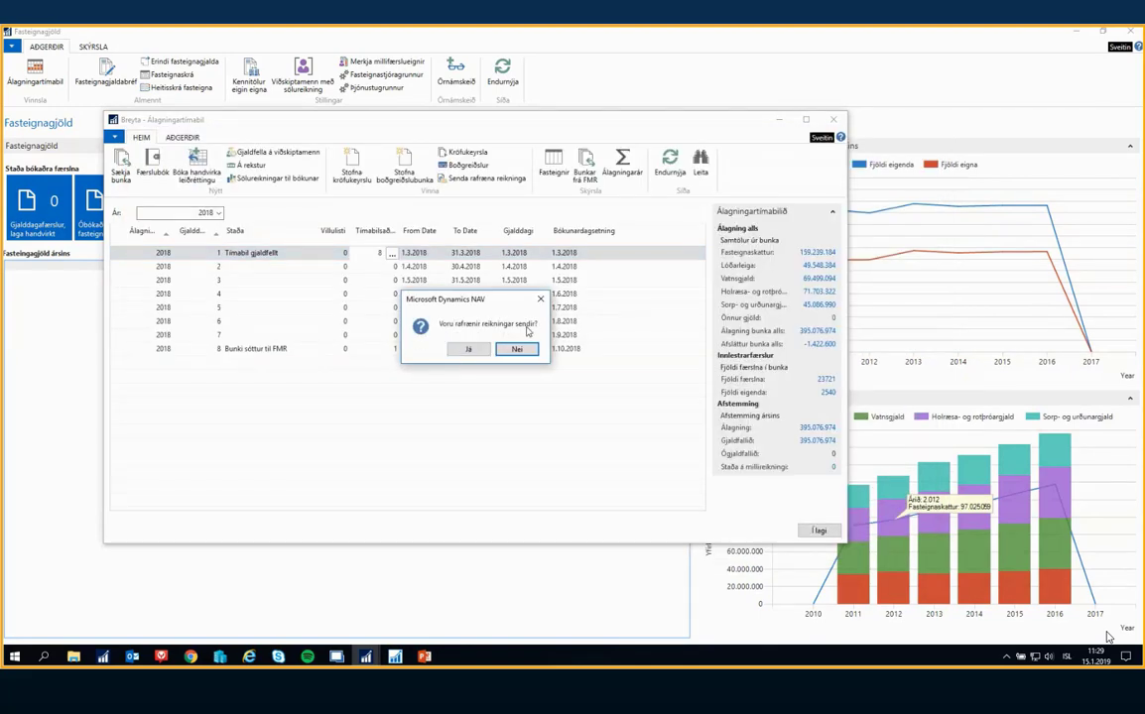
pyautogui.click(470, 350)
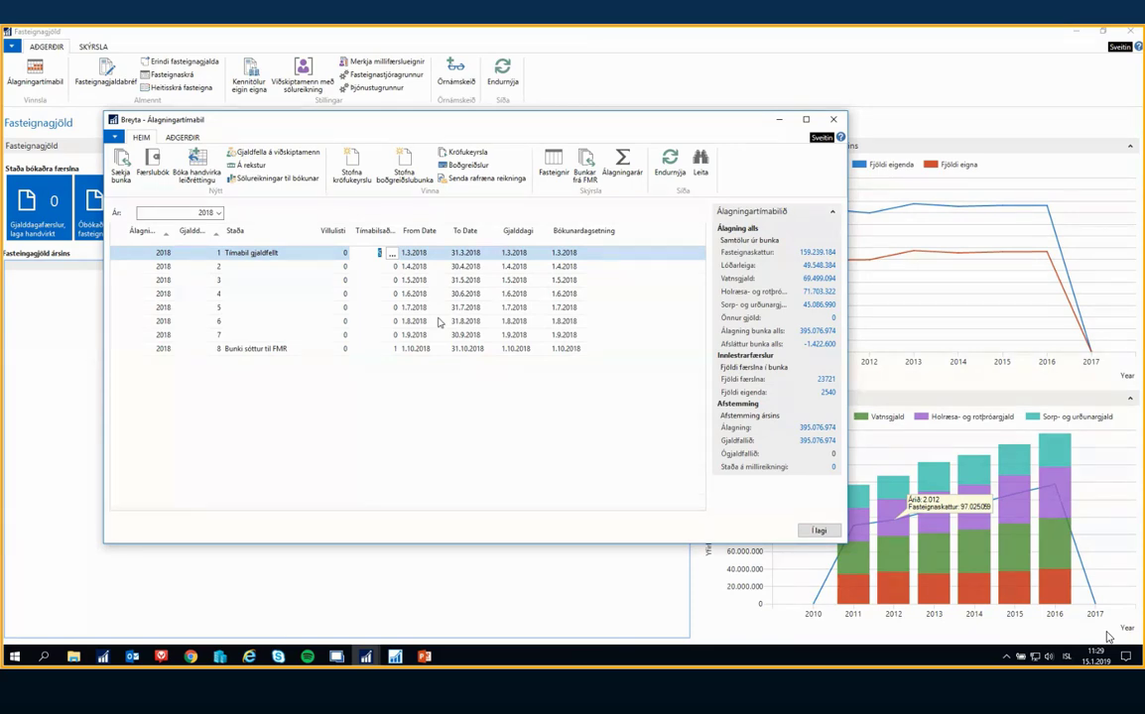
# Review the Aðgerðafærslur tímabils entries for period 1 of 2018 from the first batch posting to the electronic invoices, and close the list
pyautogui.write('9')
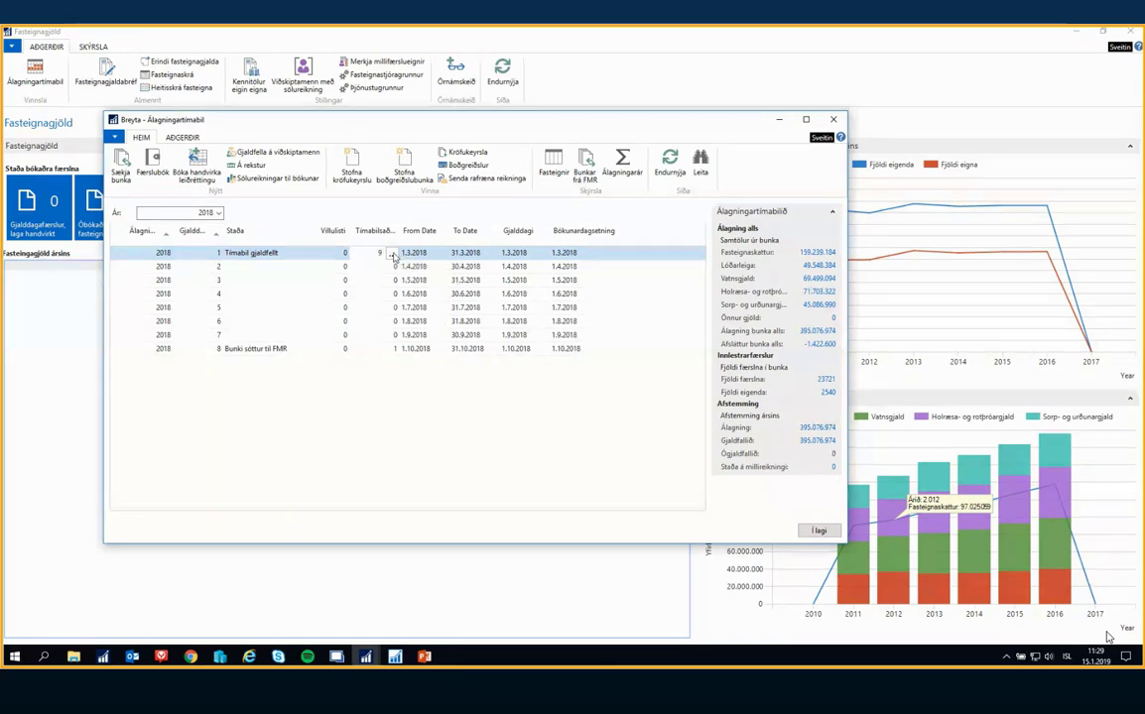
pyautogui.click(393, 254)
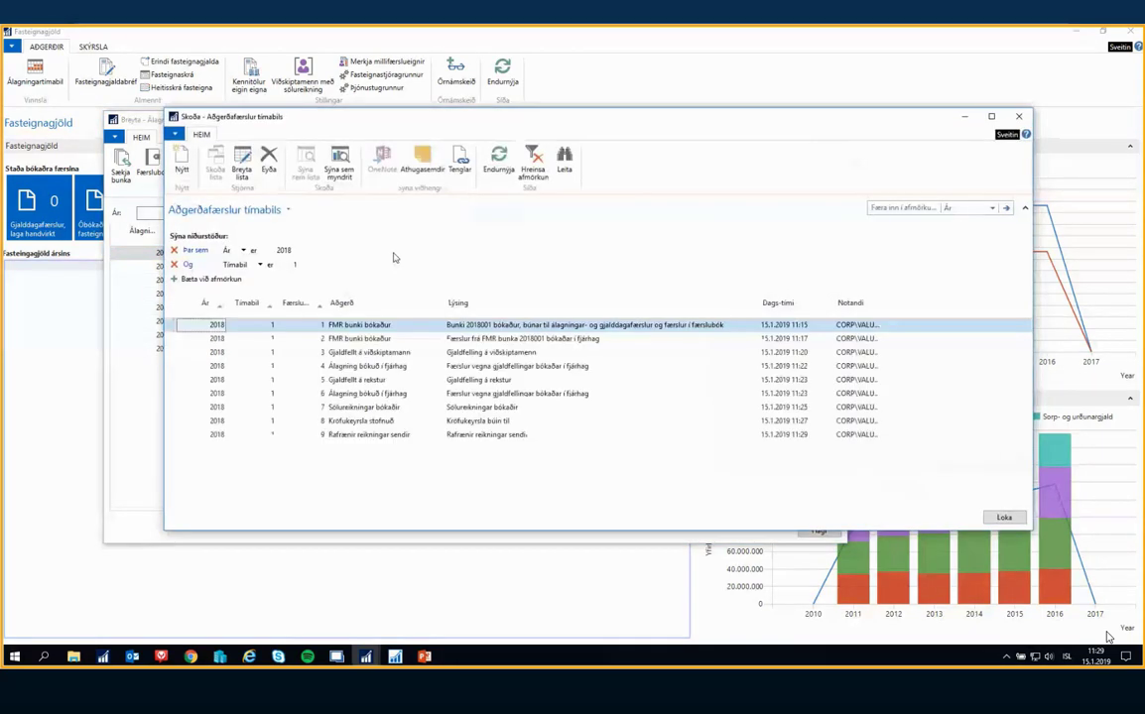
pyautogui.press('Down')
pyautogui.press('Down')
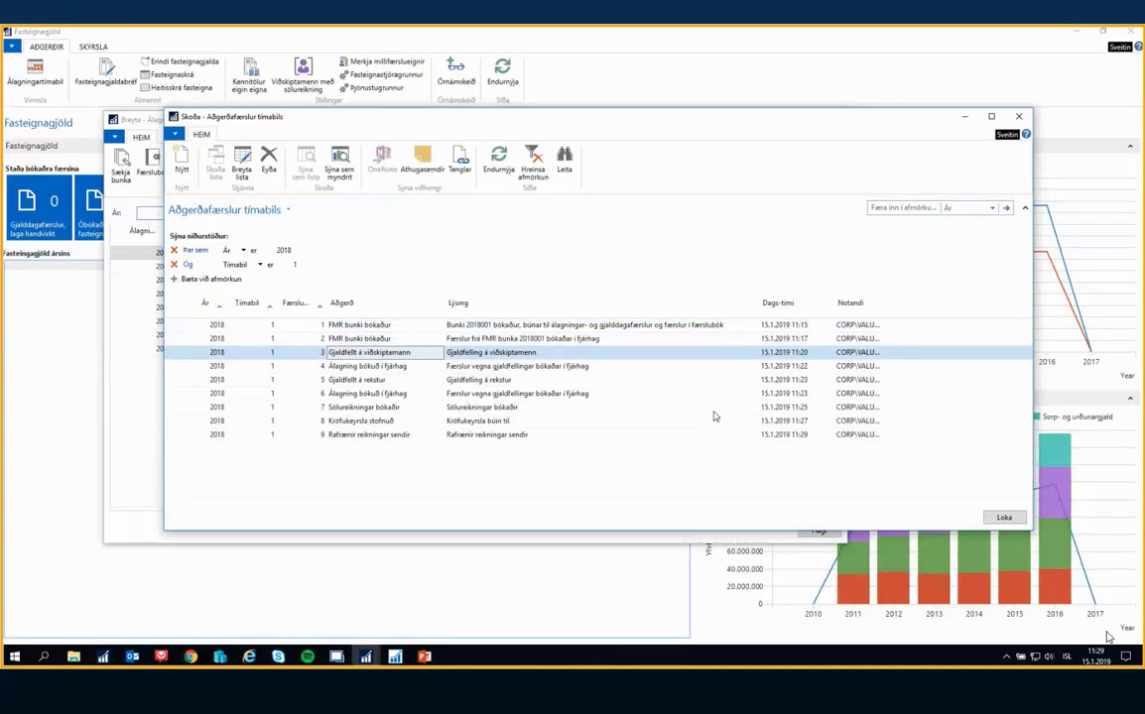
pyautogui.press('Down')
pyautogui.press('Down')
pyautogui.press('Down')
pyautogui.press('Down')
pyautogui.press('Down')
pyautogui.press('Down')
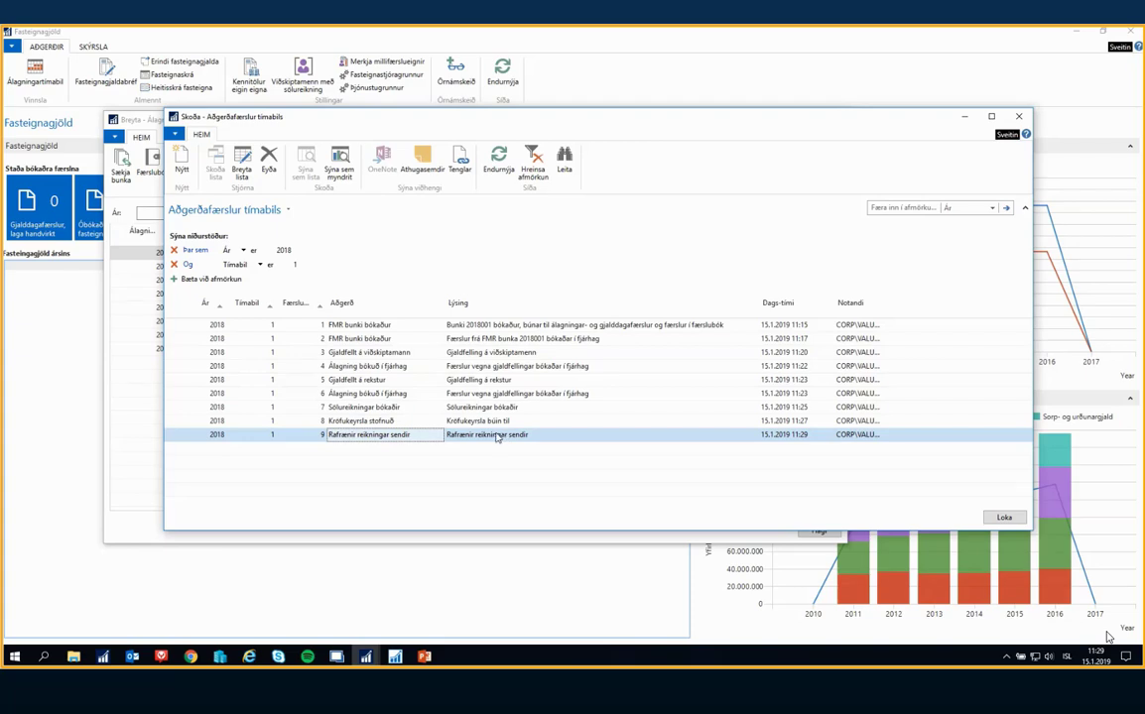
pyautogui.click(369, 381)
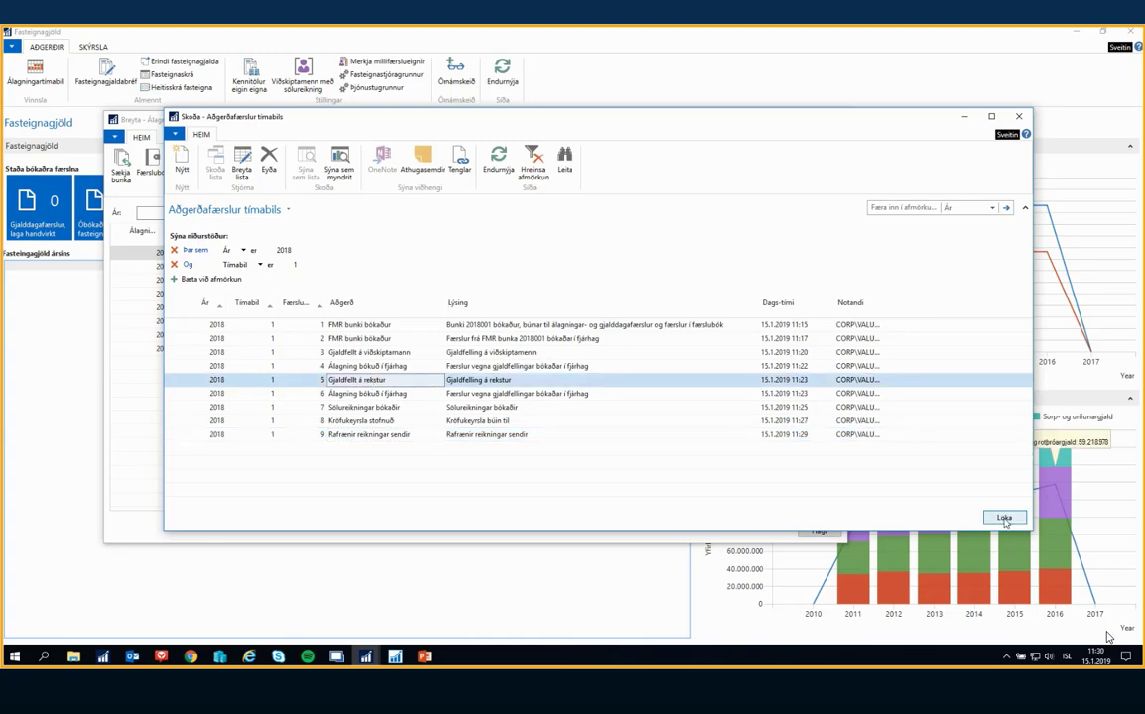
pyautogui.click(1005, 518)
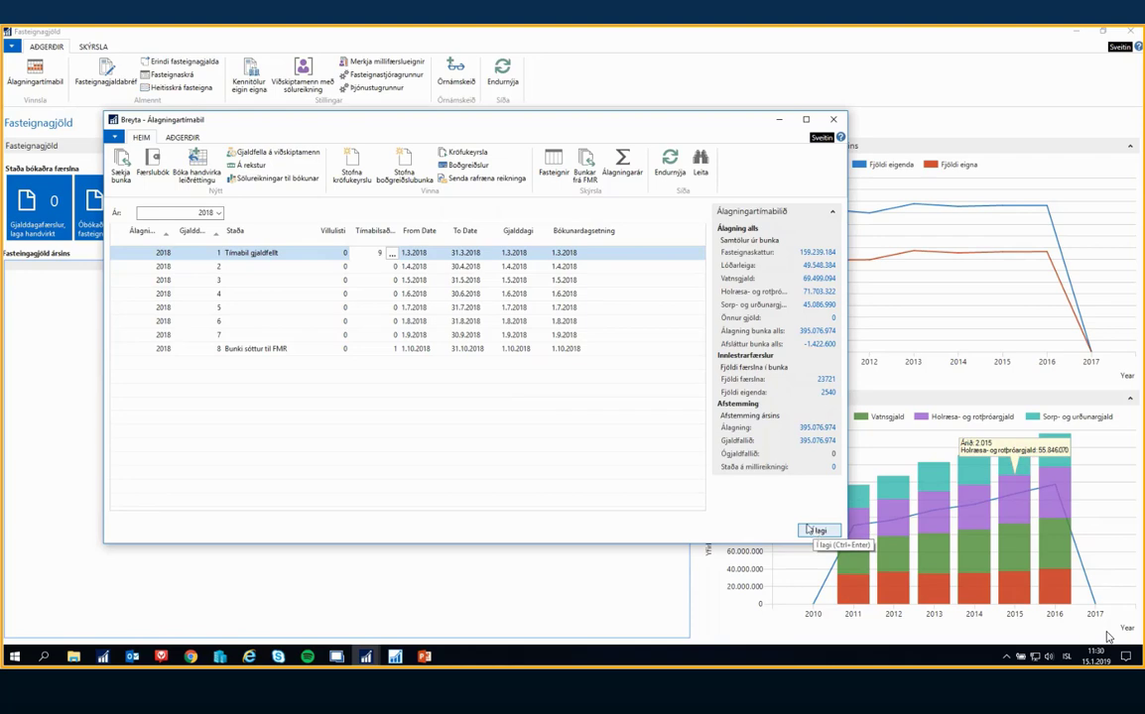
# Fetch a new property tax batch for charge period 1 of 2018, and refresh the Fasteignagjöld overview
pyautogui.moveTo(243, 118); pyautogui.dragTo(516, 126)
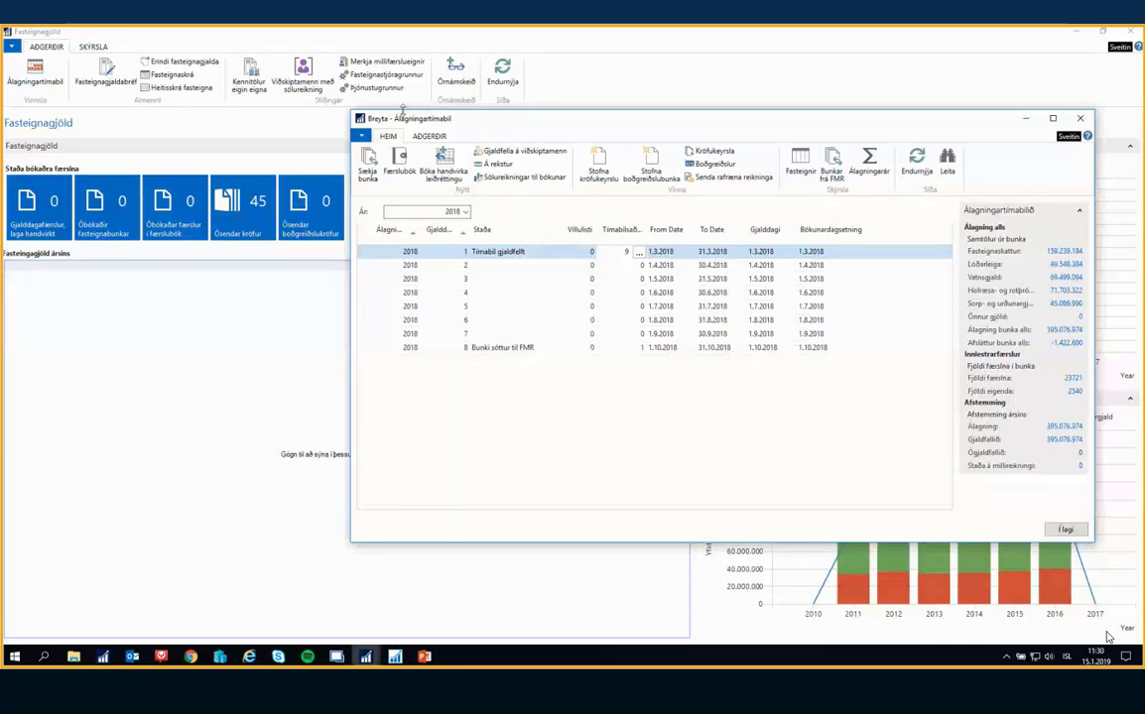
pyautogui.click(369, 161)
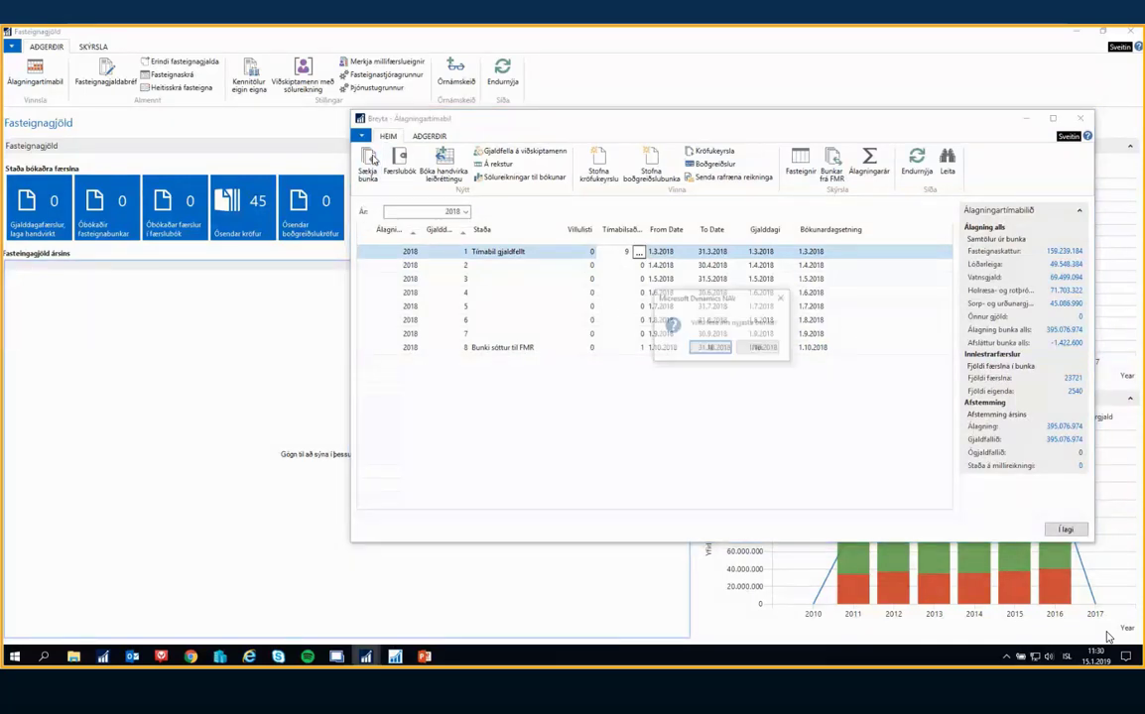
pyautogui.click(711, 351)
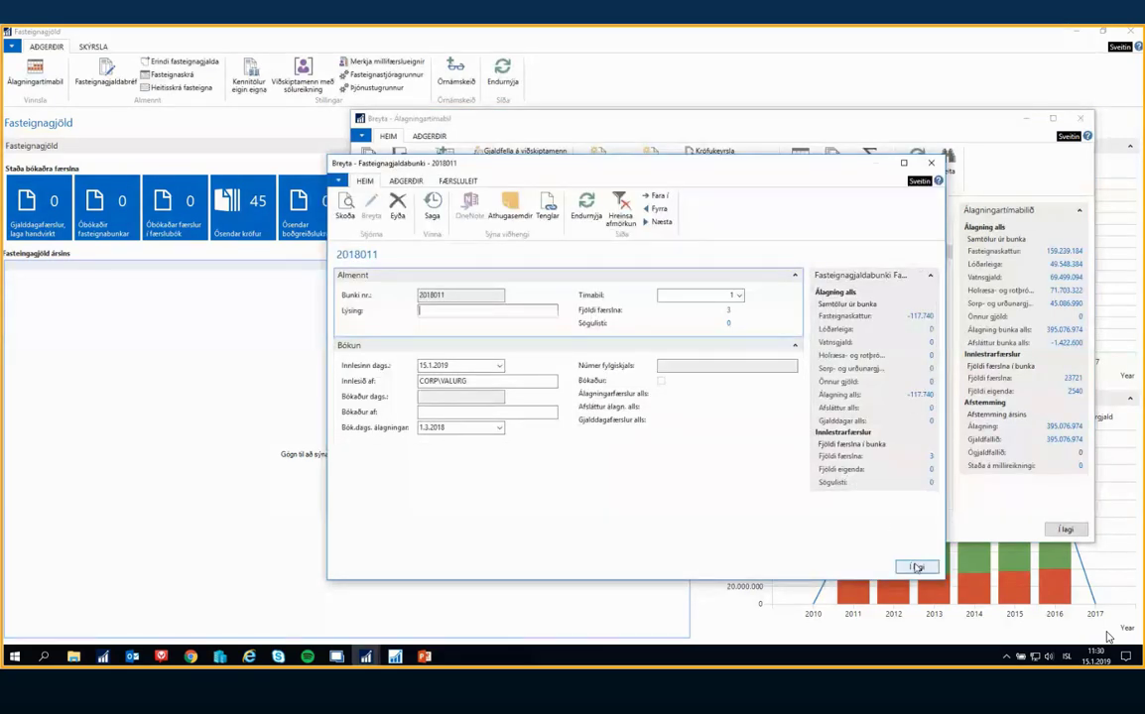
pyautogui.click(917, 567)
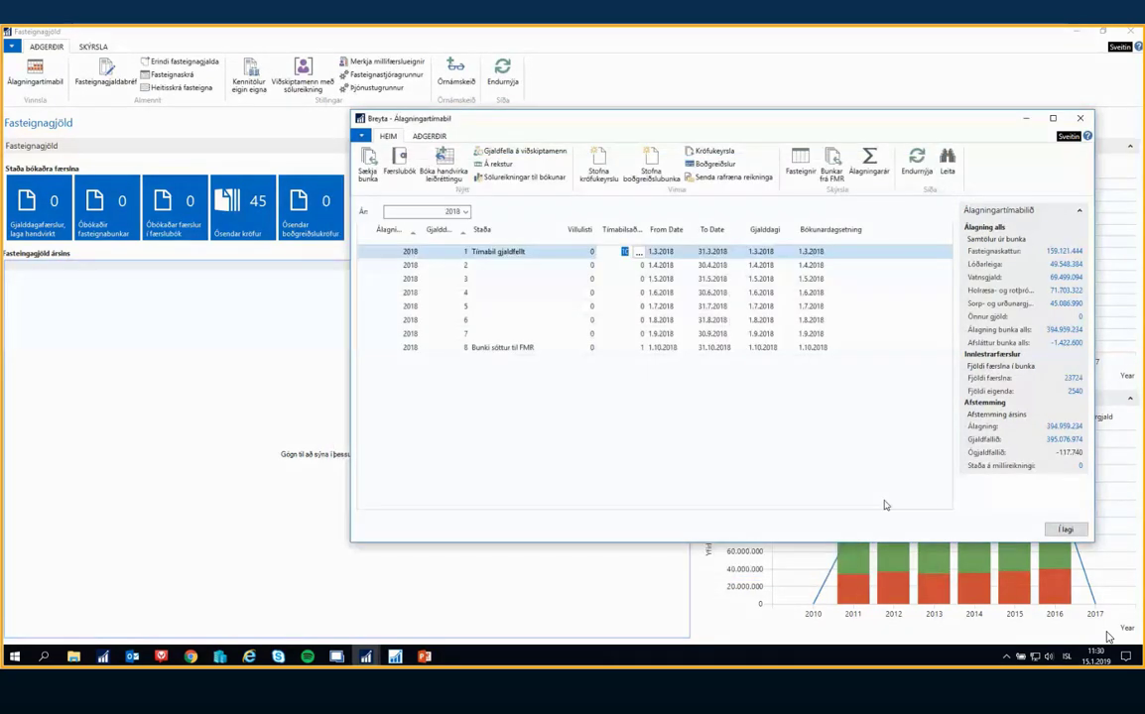
pyautogui.click(1072, 529)
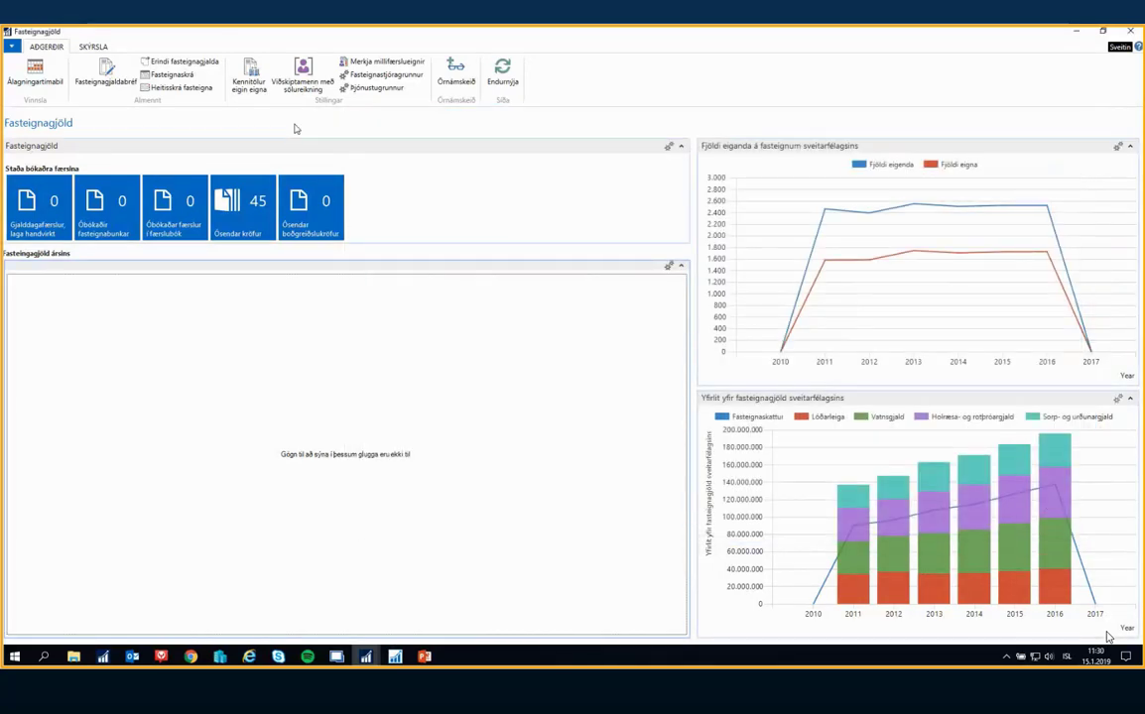
pyautogui.click(510, 75)
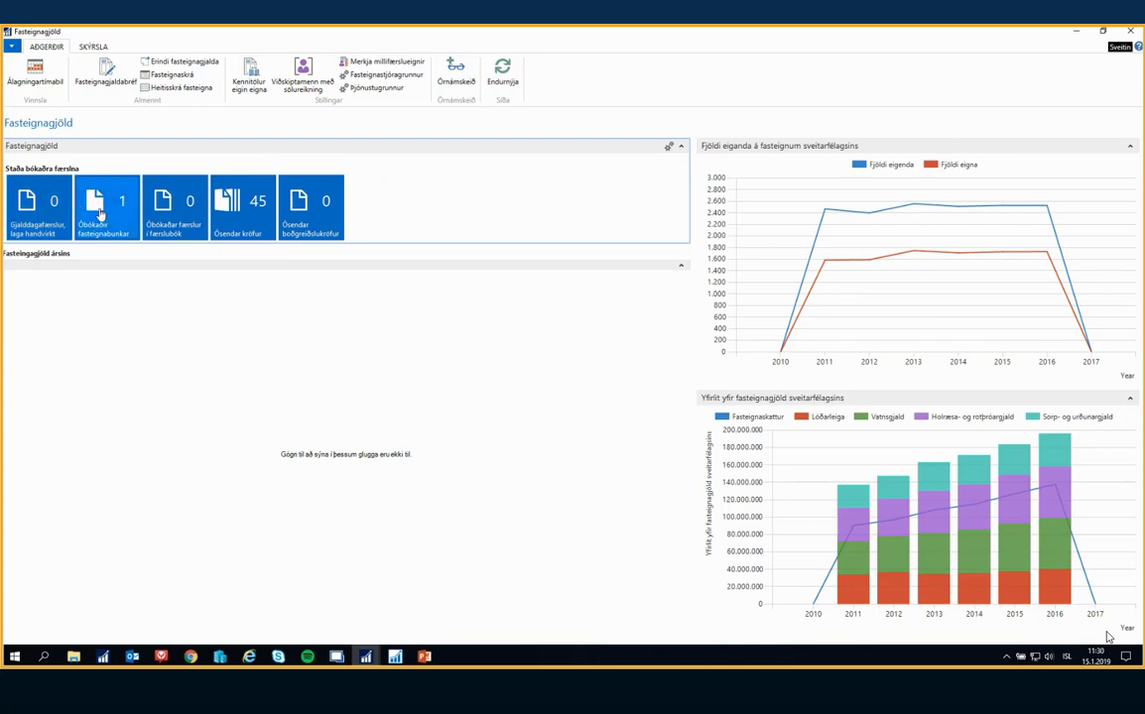
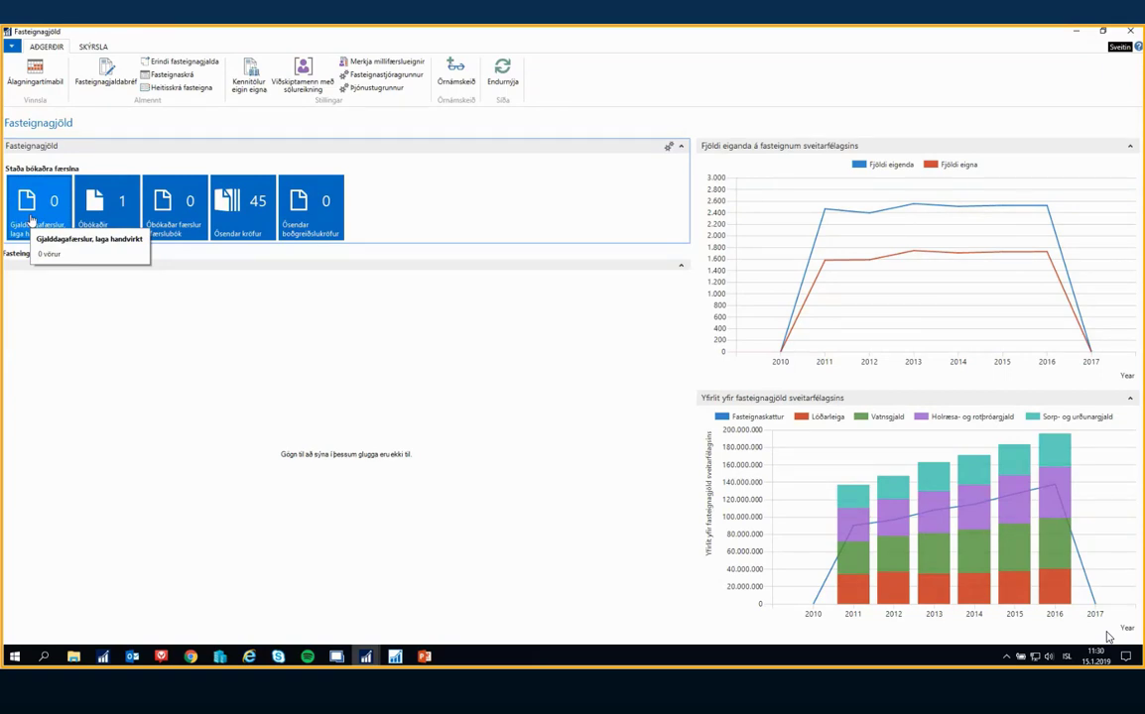
# Switch to PowerPoint, present the Fasteignastjórinn slide titled Annað full screen, and return to the Fasteignagjöld overview
pyautogui.click(423, 656)
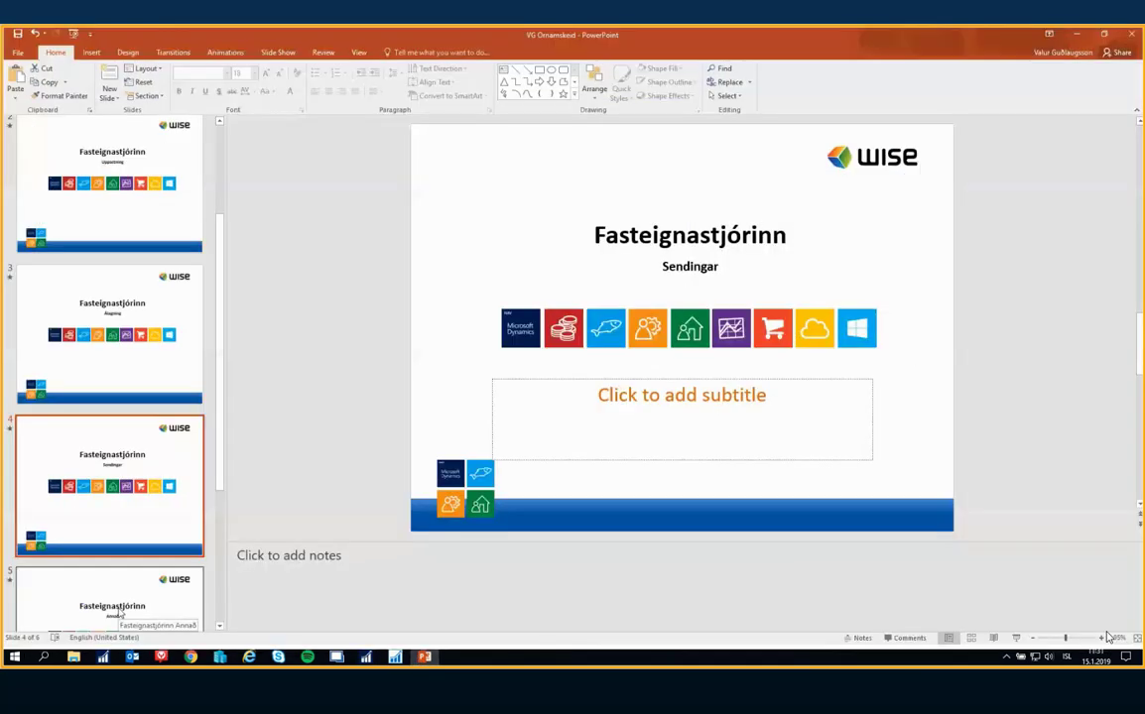
pyautogui.click(118, 610)
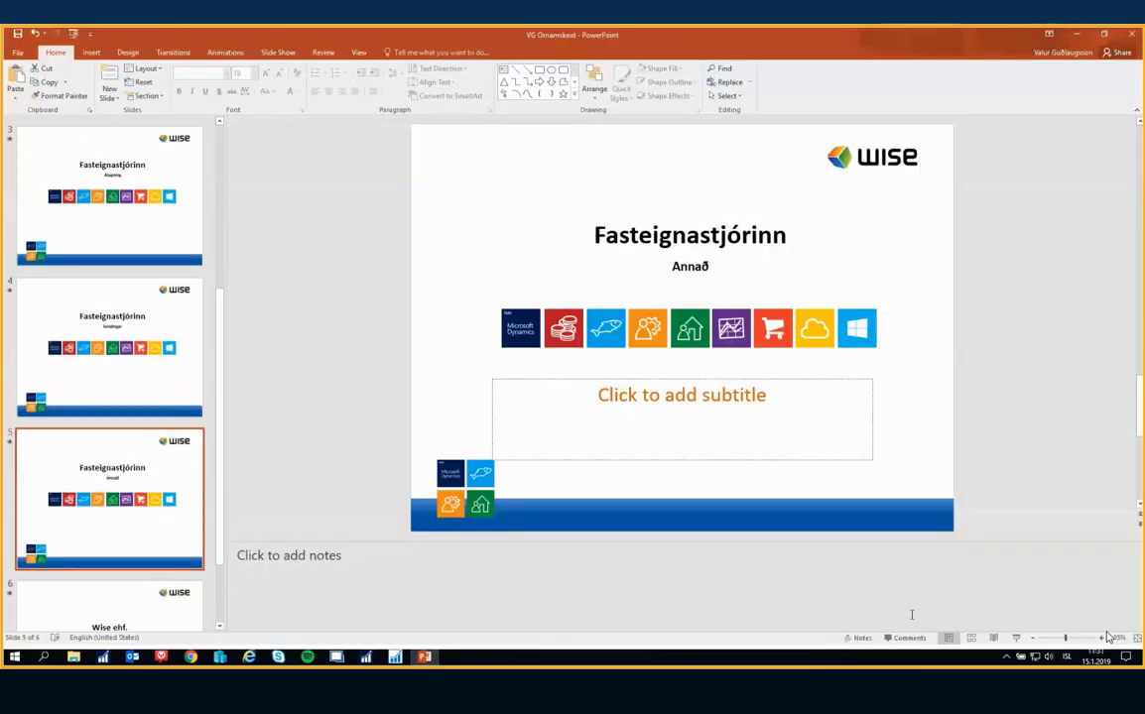
pyautogui.click(1014, 641)
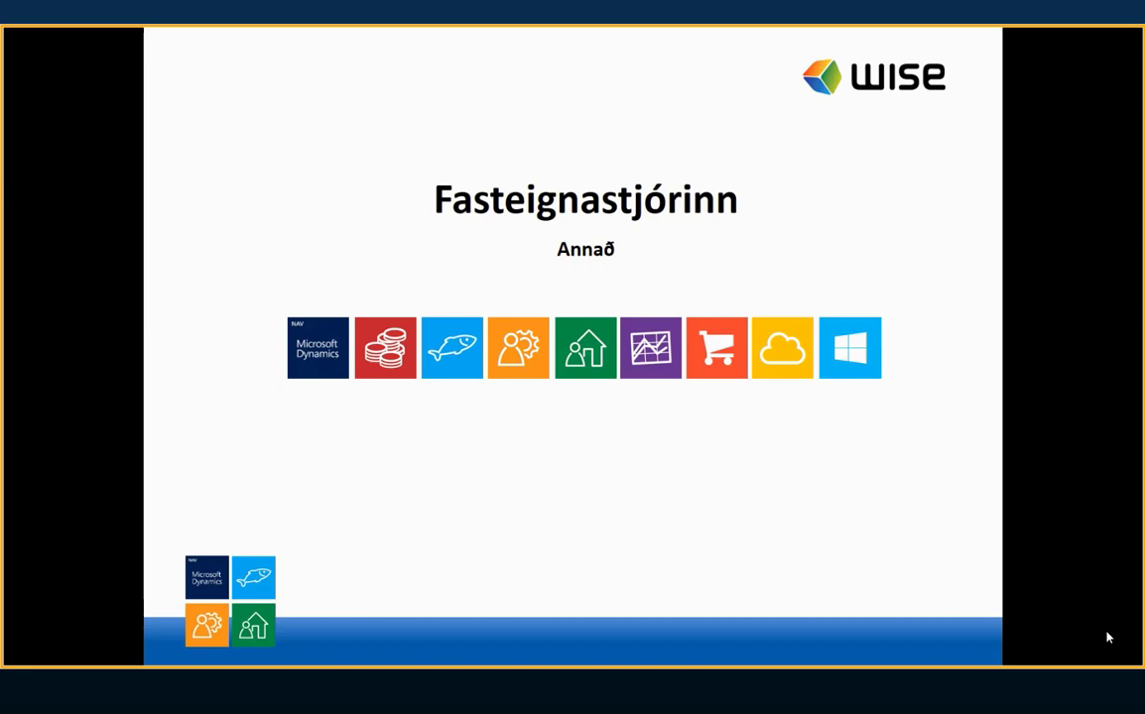
pyautogui.press('Escape')
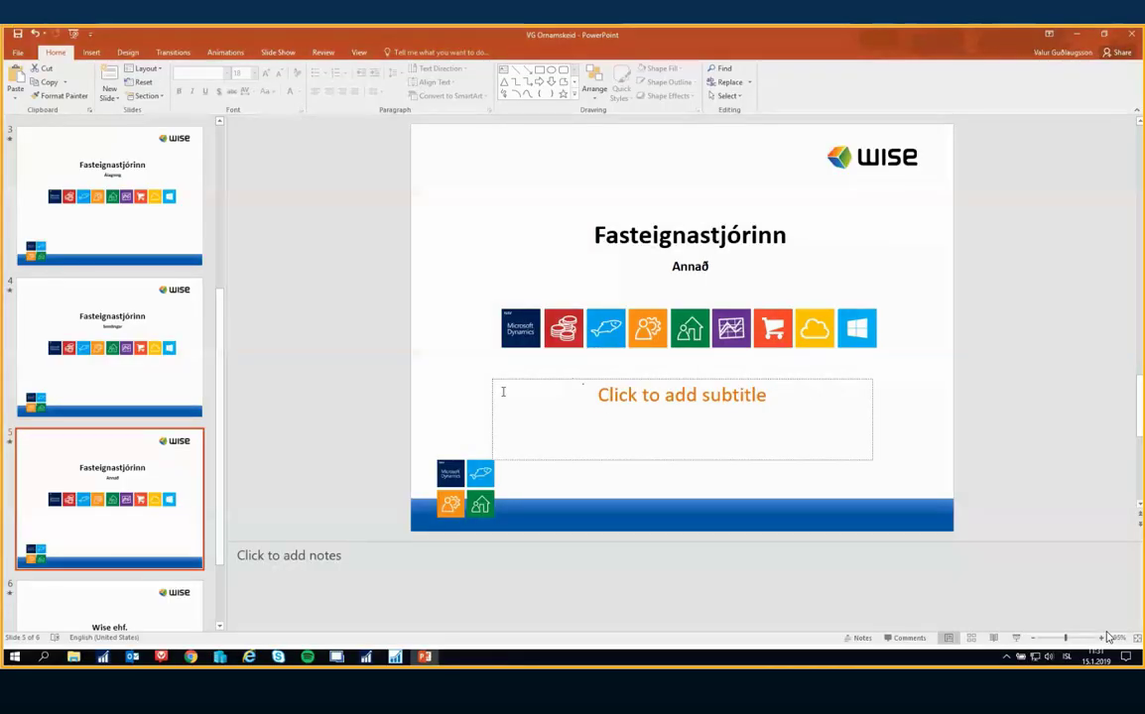
pyautogui.click(427, 659)
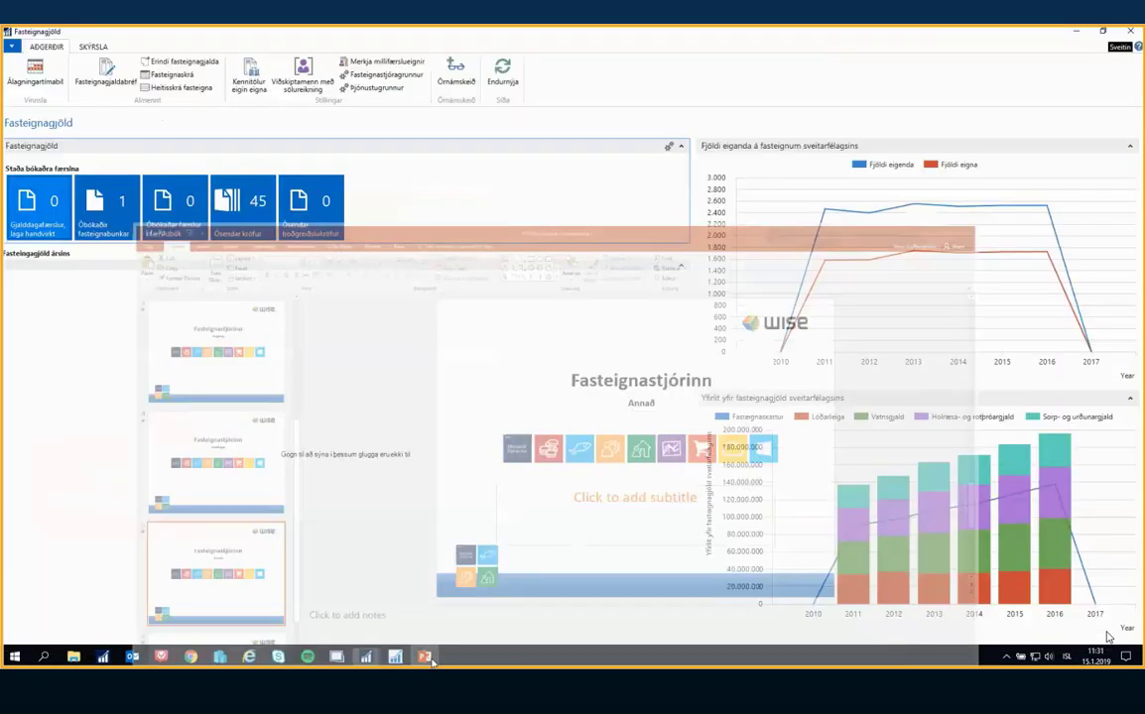
# Open the FMR batches from charge period 2 of 2018 and fetch the old batch numbered 2018002
pyautogui.click(35, 74)
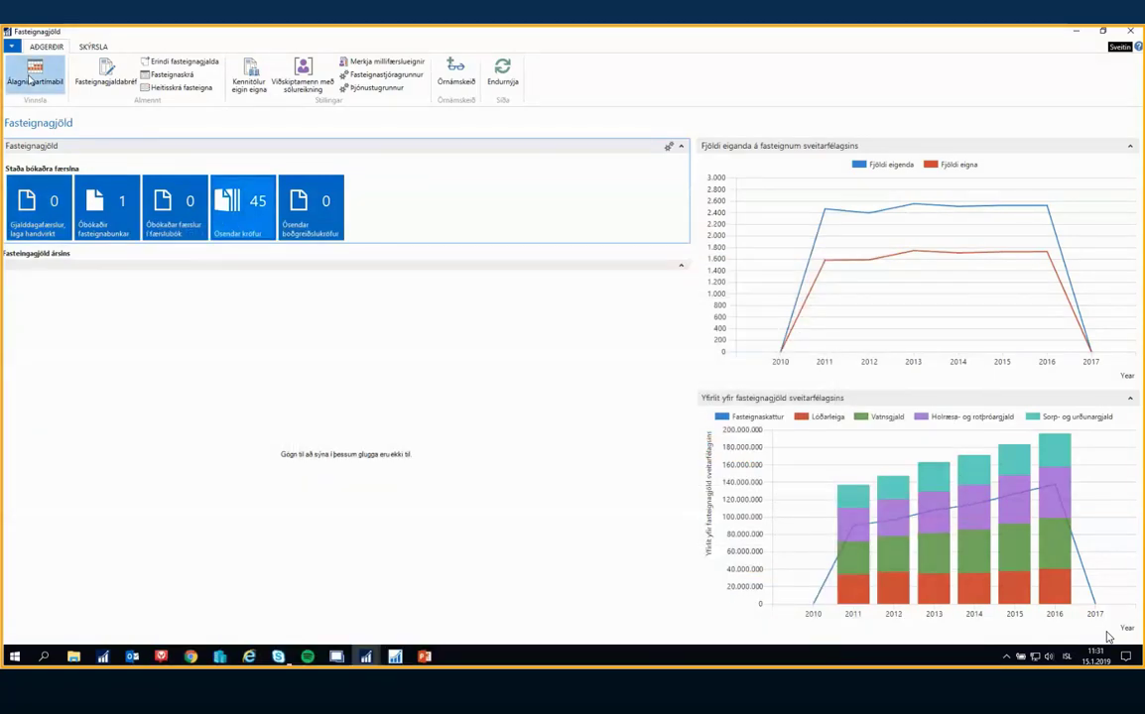
pyautogui.moveTo(511, 124); pyautogui.dragTo(412, 112)
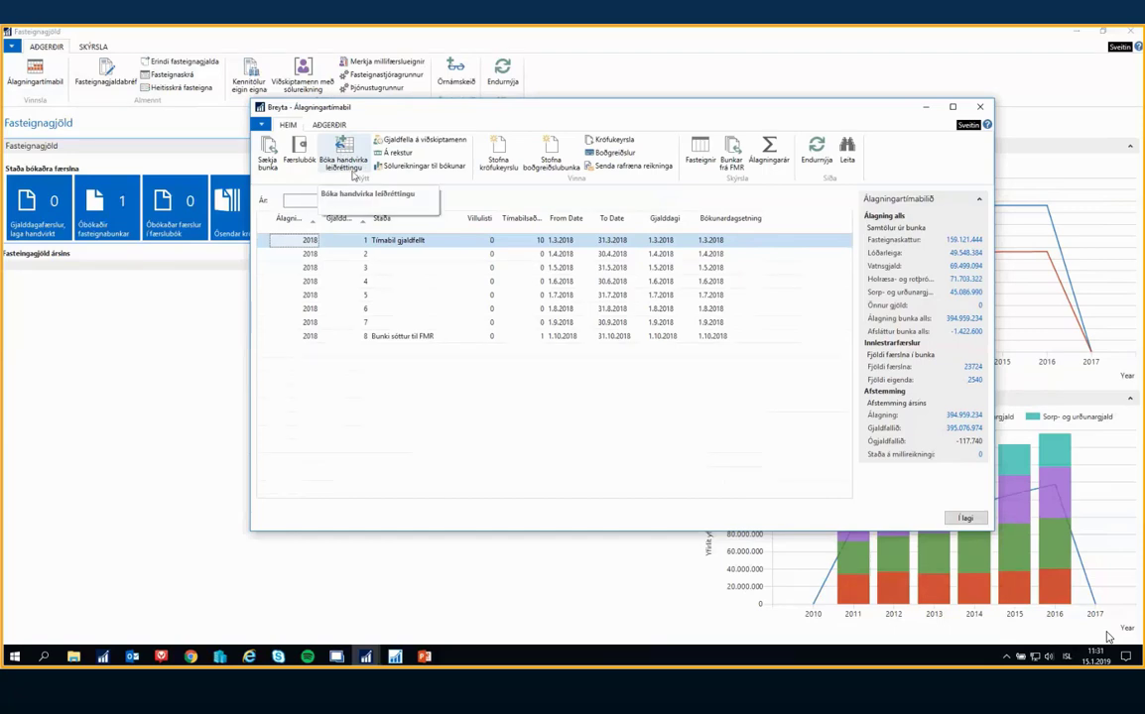
pyautogui.click(366, 255)
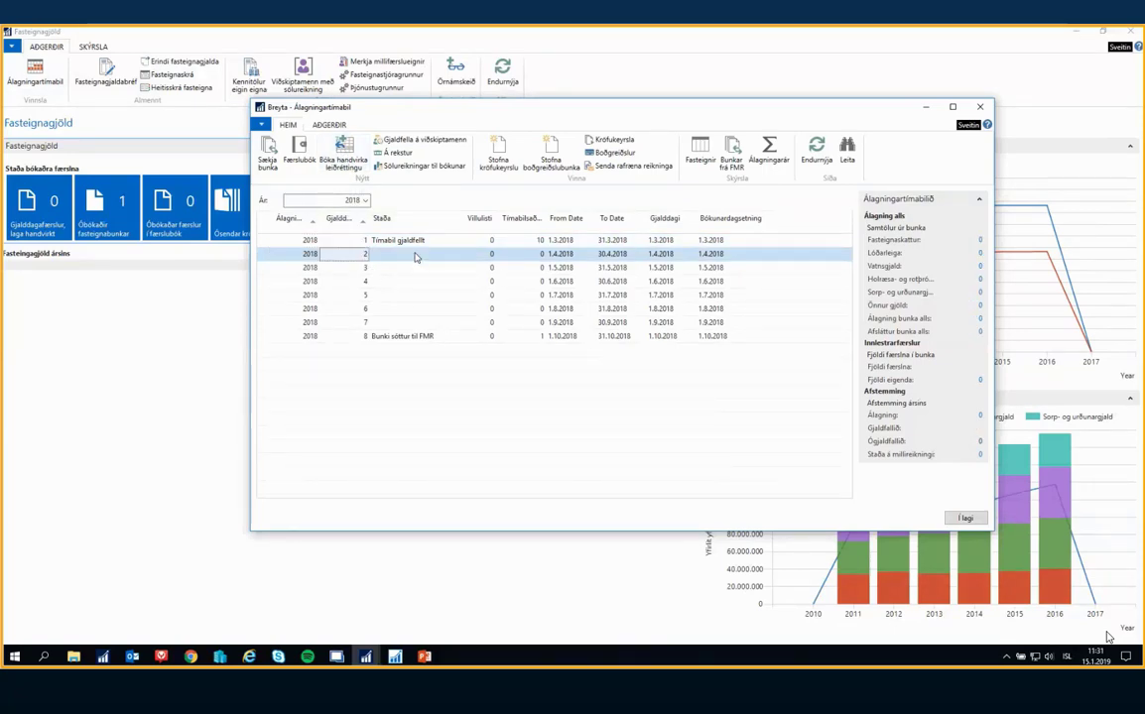
pyautogui.click(731, 154)
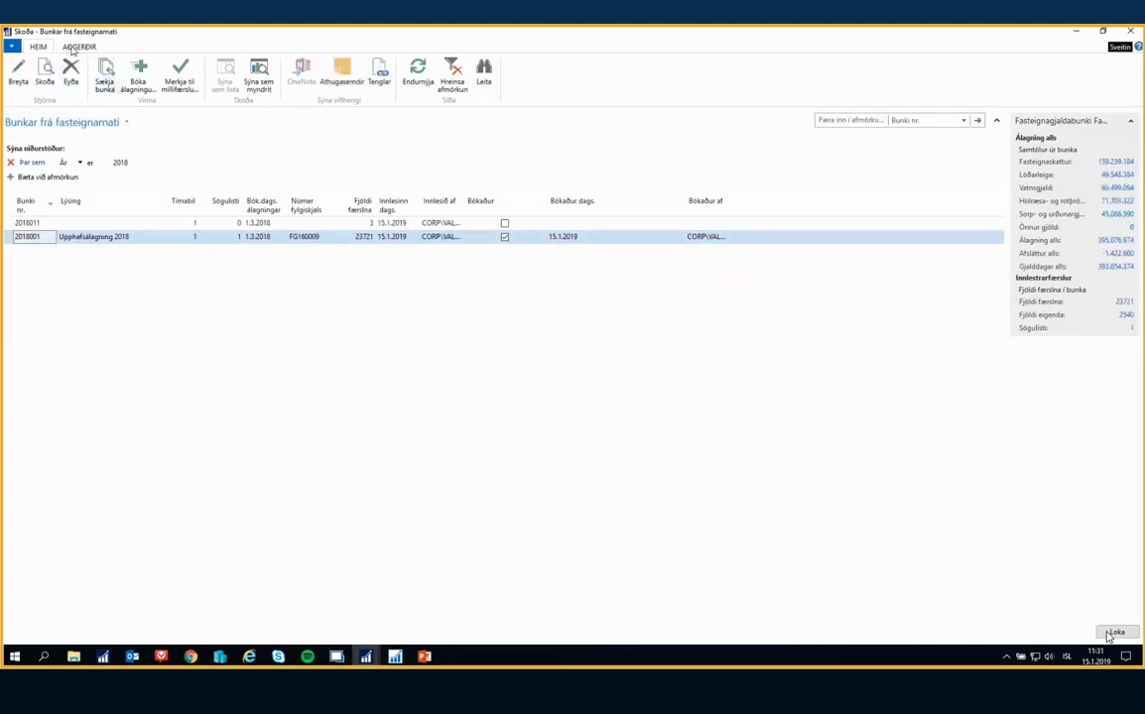
pyautogui.click(78, 46)
pyautogui.click(57, 71)
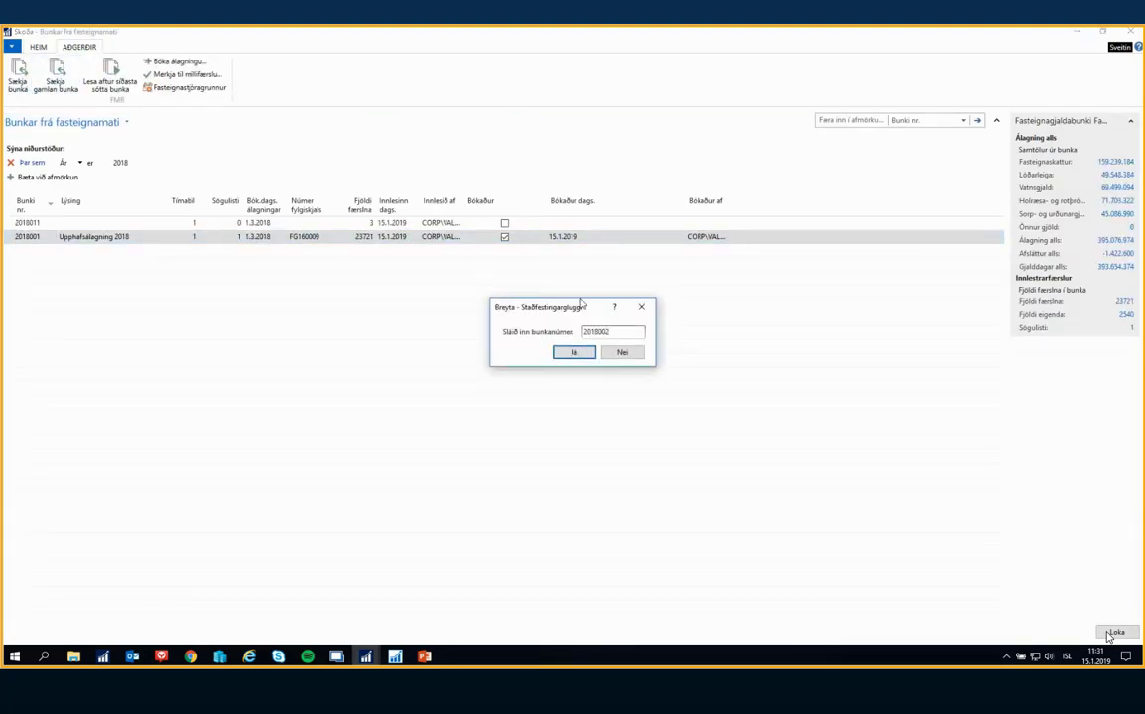
pyautogui.press('Return')
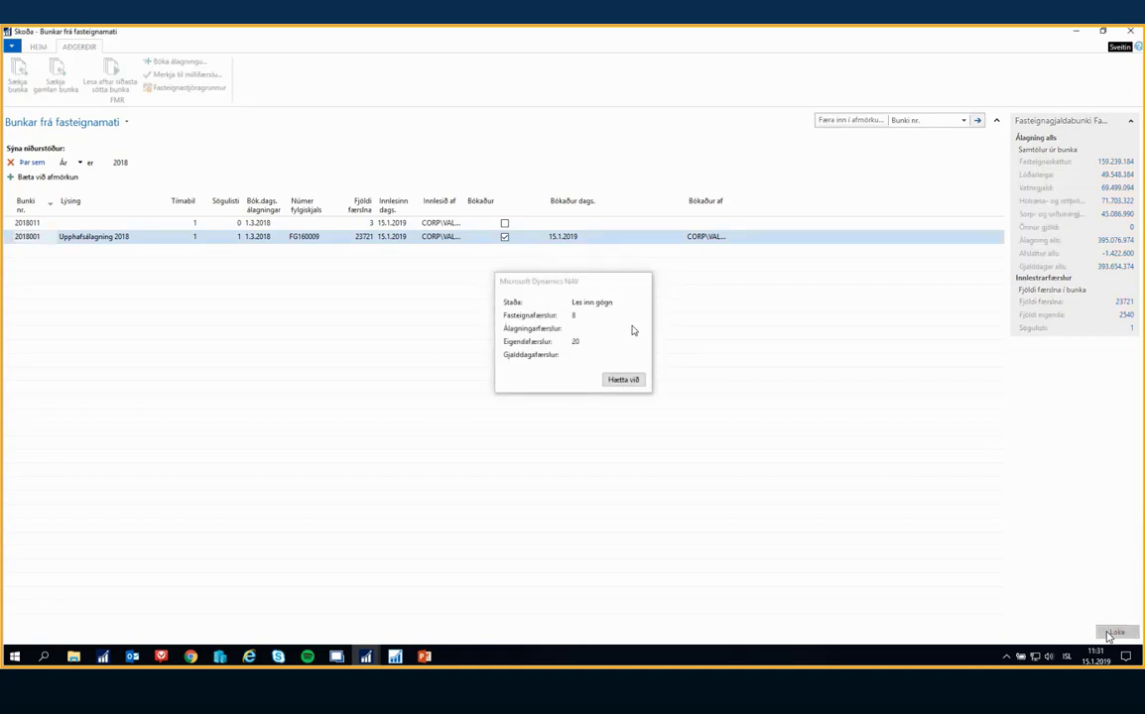
# Delete the unposted batch 2018011 from the Bunkar frá fasteignamati list
pyautogui.click(141, 225)
pyautogui.click(39, 47)
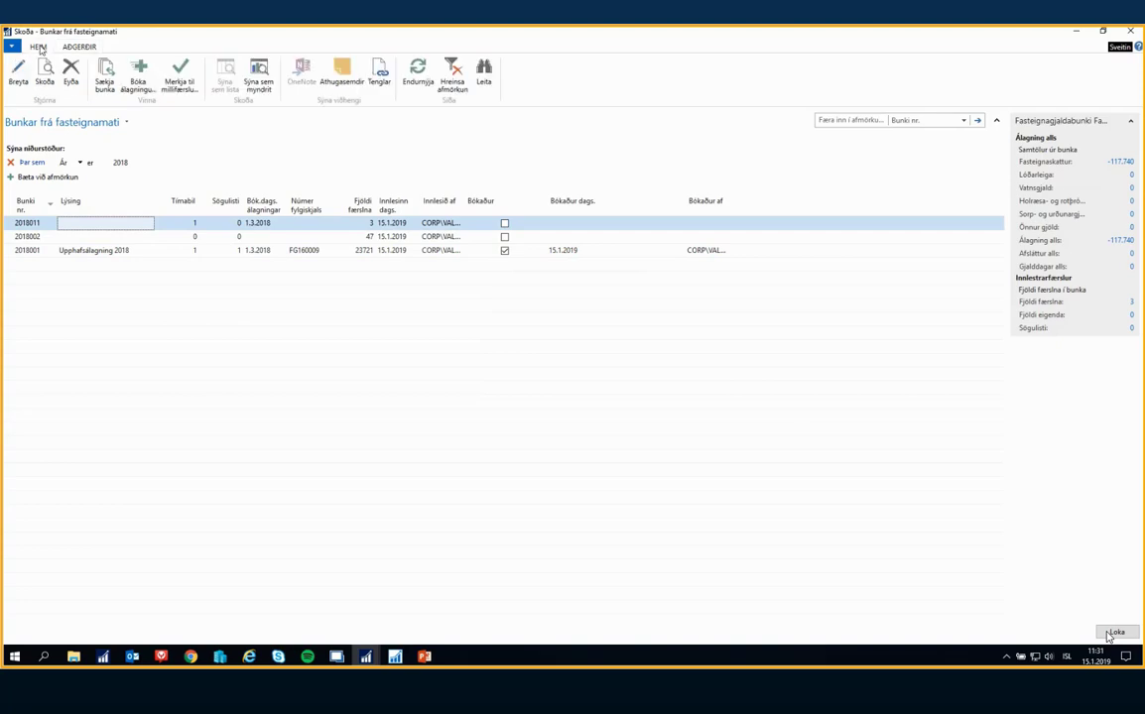
pyautogui.click(70, 72)
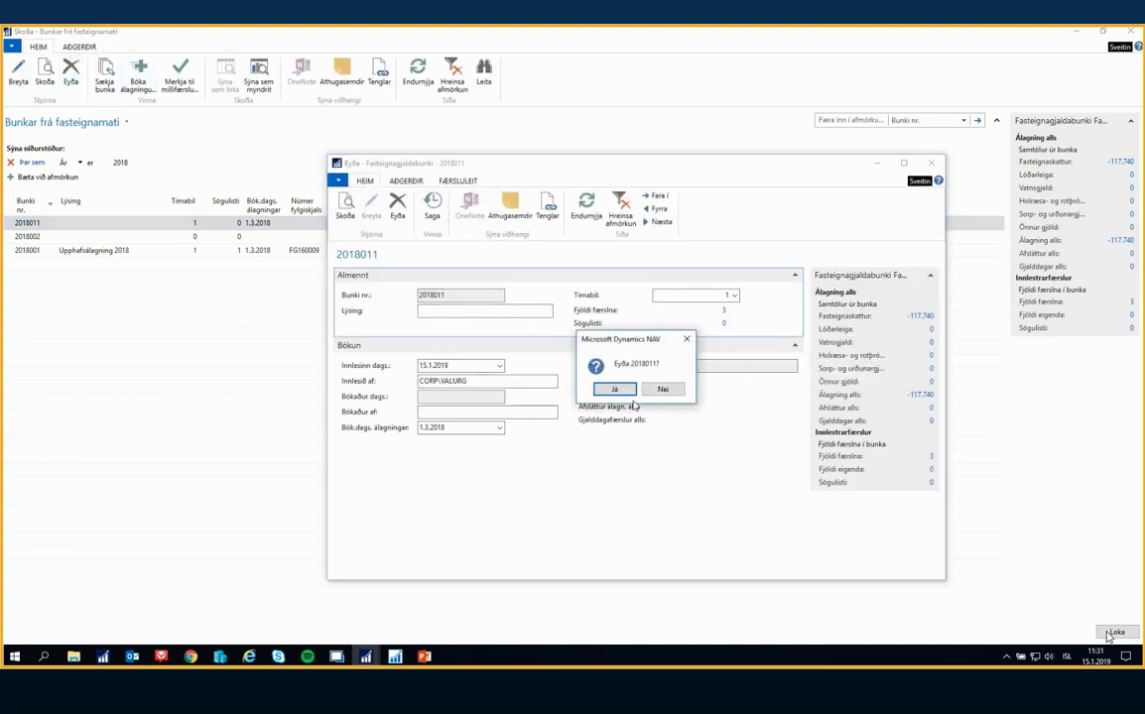
pyautogui.click(614, 389)
pyautogui.click(656, 389)
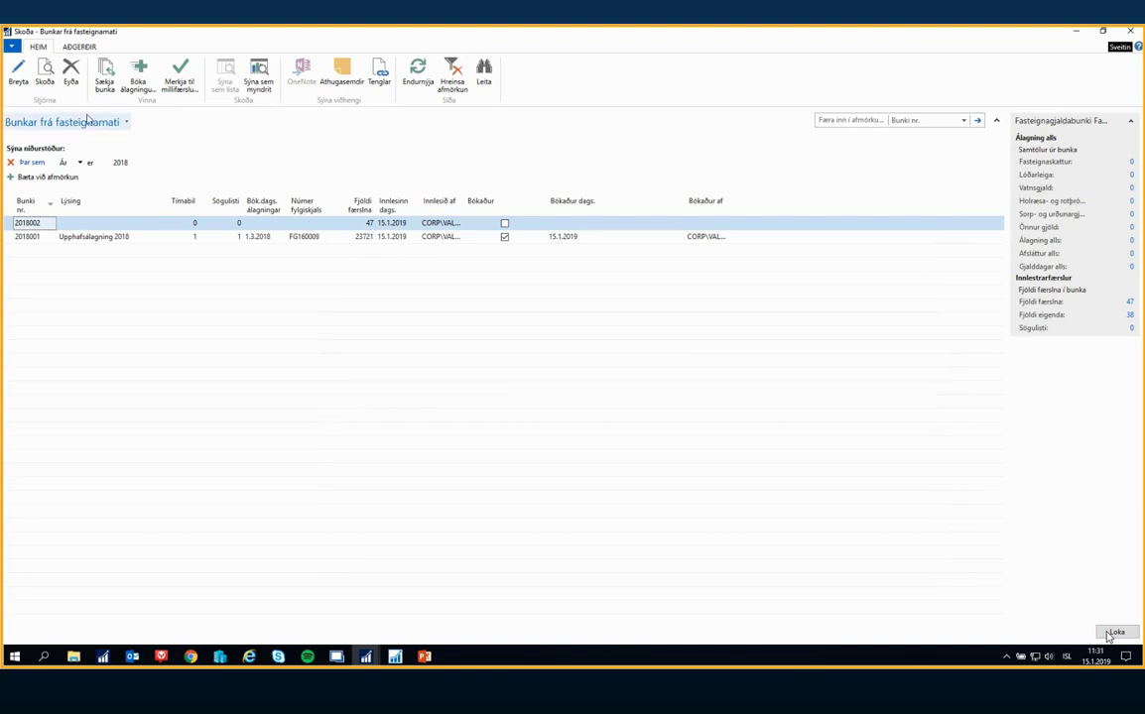
# Give batch 2018002 the description Villubunki and Tímabil 2, and close the batch list
pyautogui.click(18, 71)
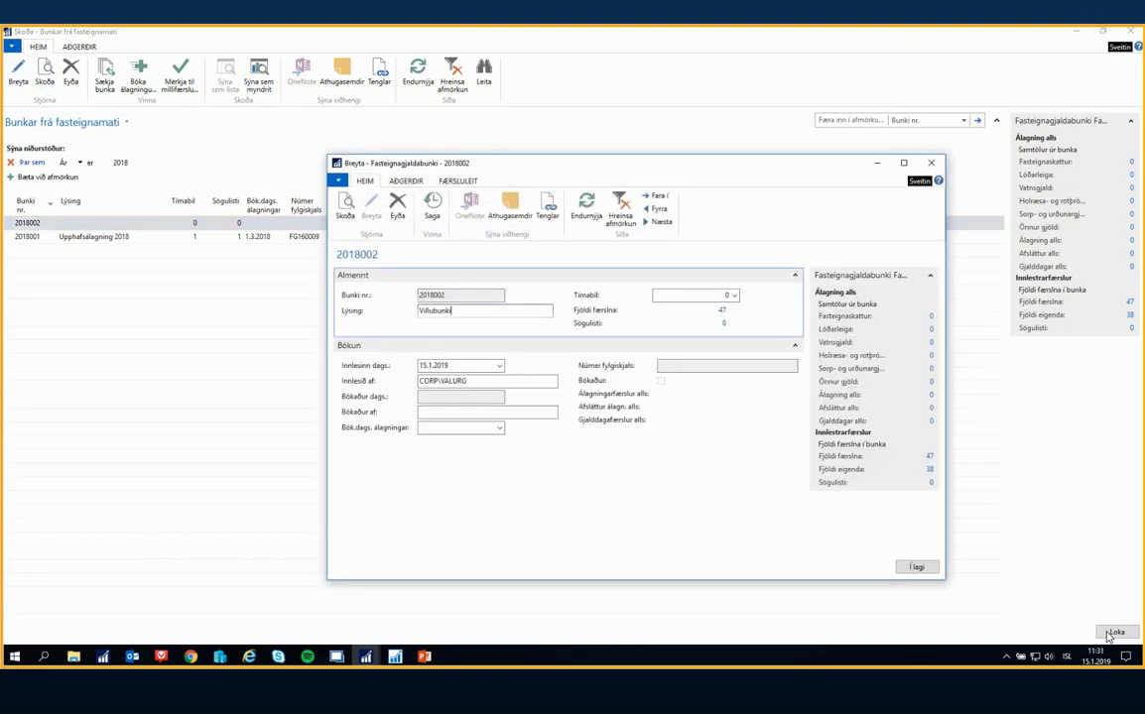
pyautogui.click(732, 295)
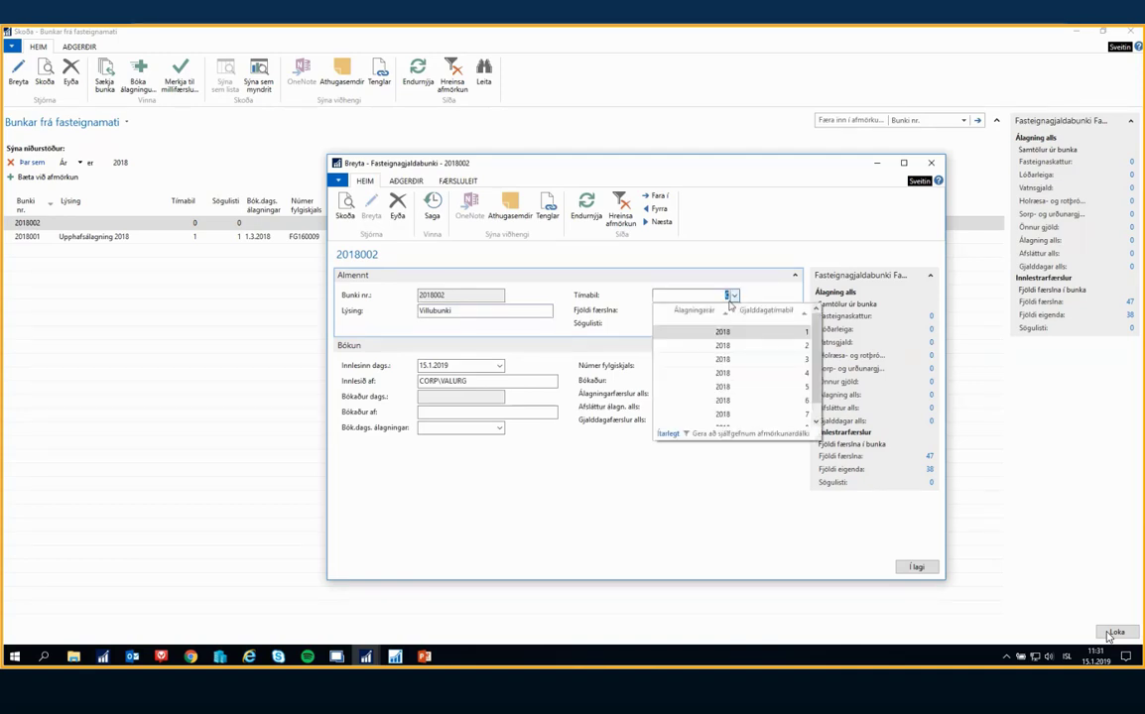
pyautogui.click(725, 323)
pyautogui.press('Tab')
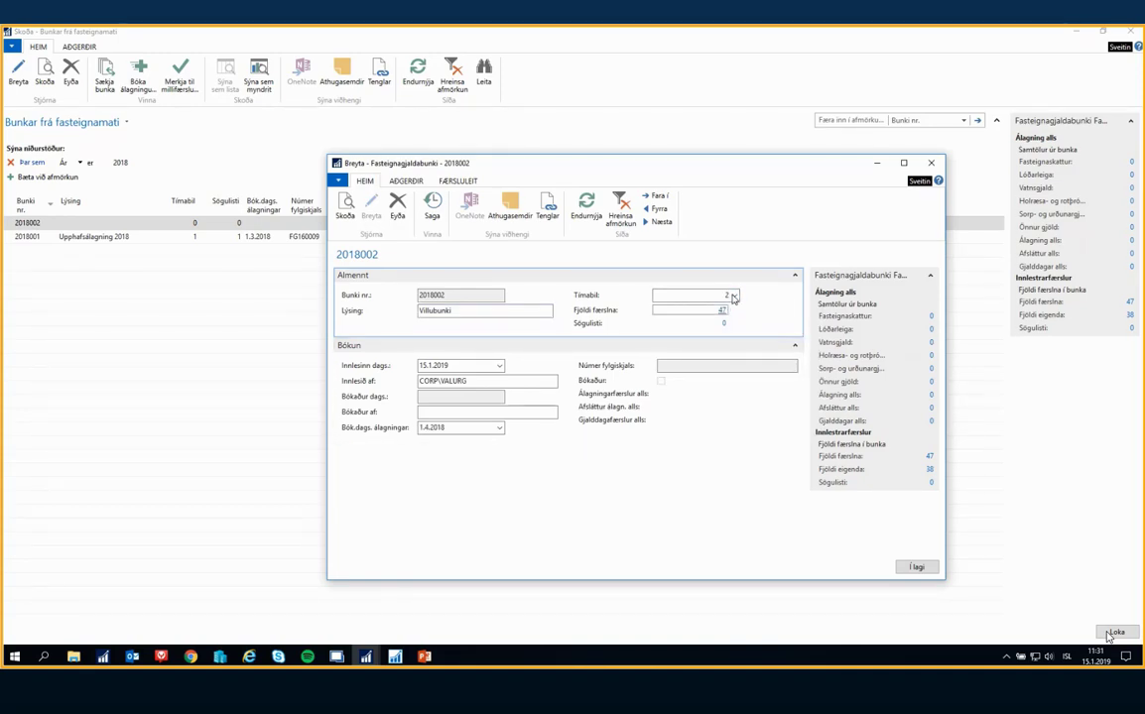
pyautogui.click(915, 567)
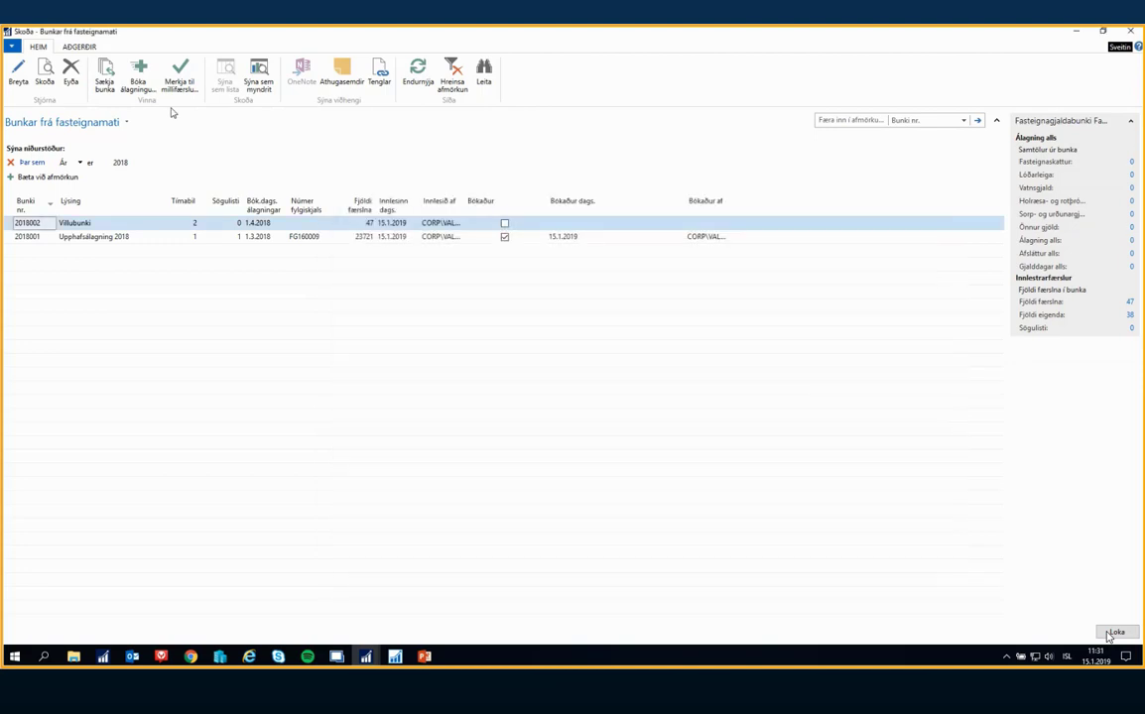
pyautogui.click(1114, 632)
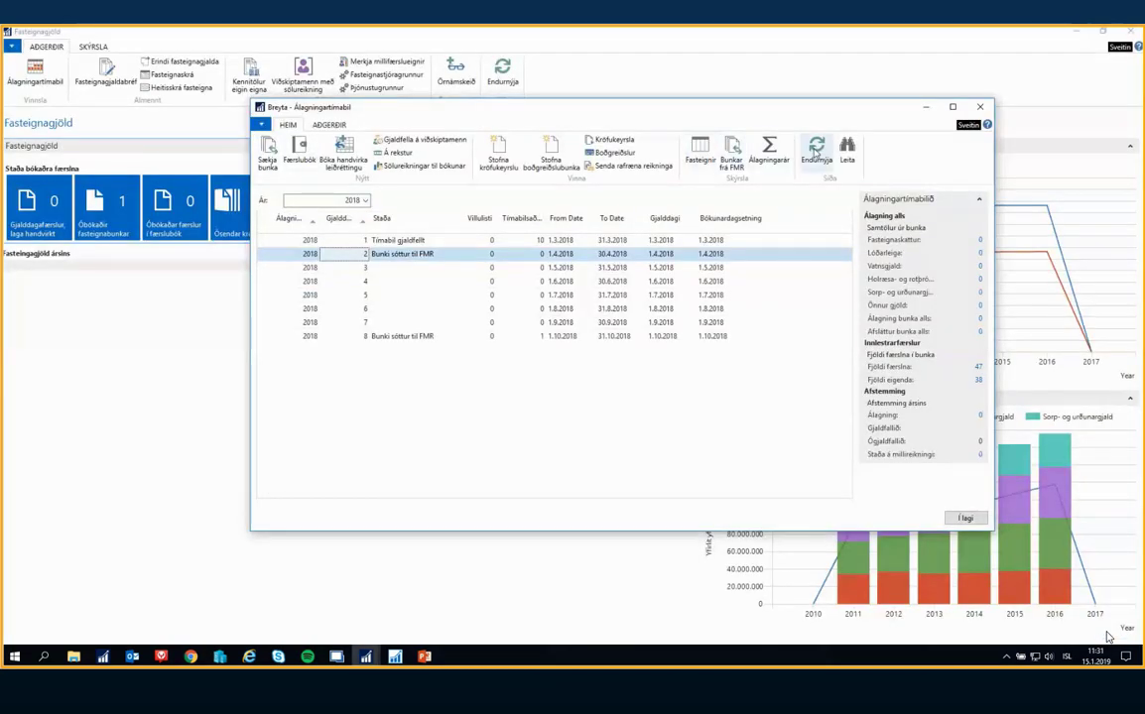
# Post the assessment for the Villubunki batch from the FMR batch list, answering Já, and close the list
pyautogui.click(734, 161)
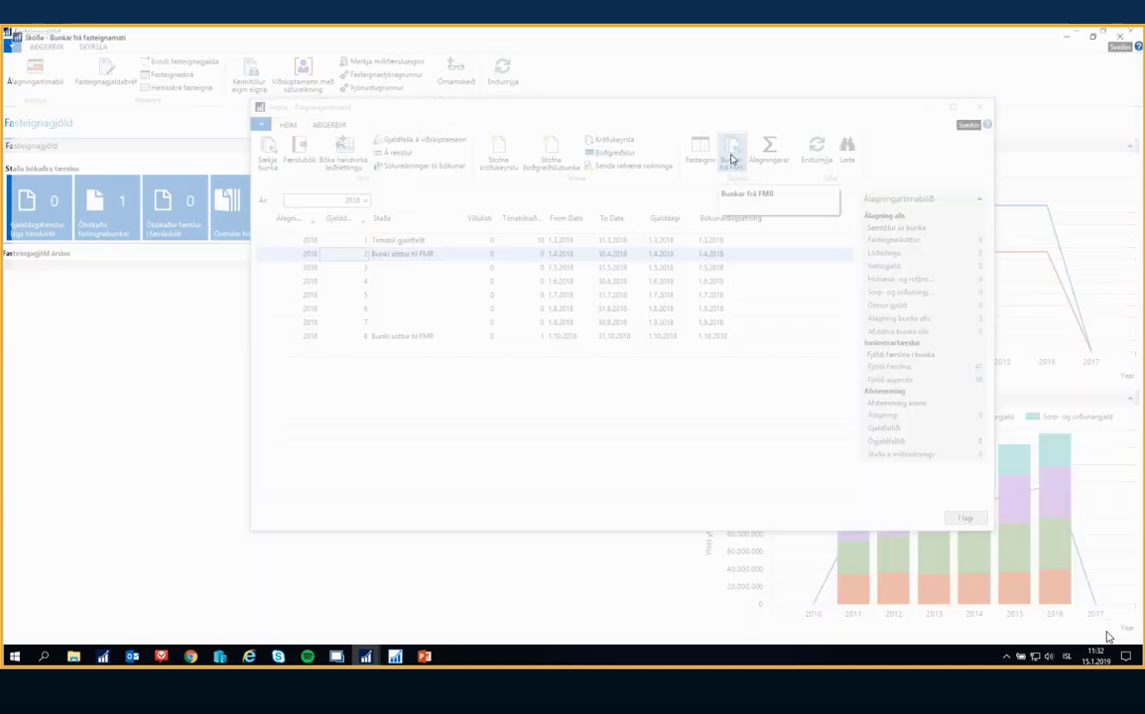
pyautogui.click(79, 224)
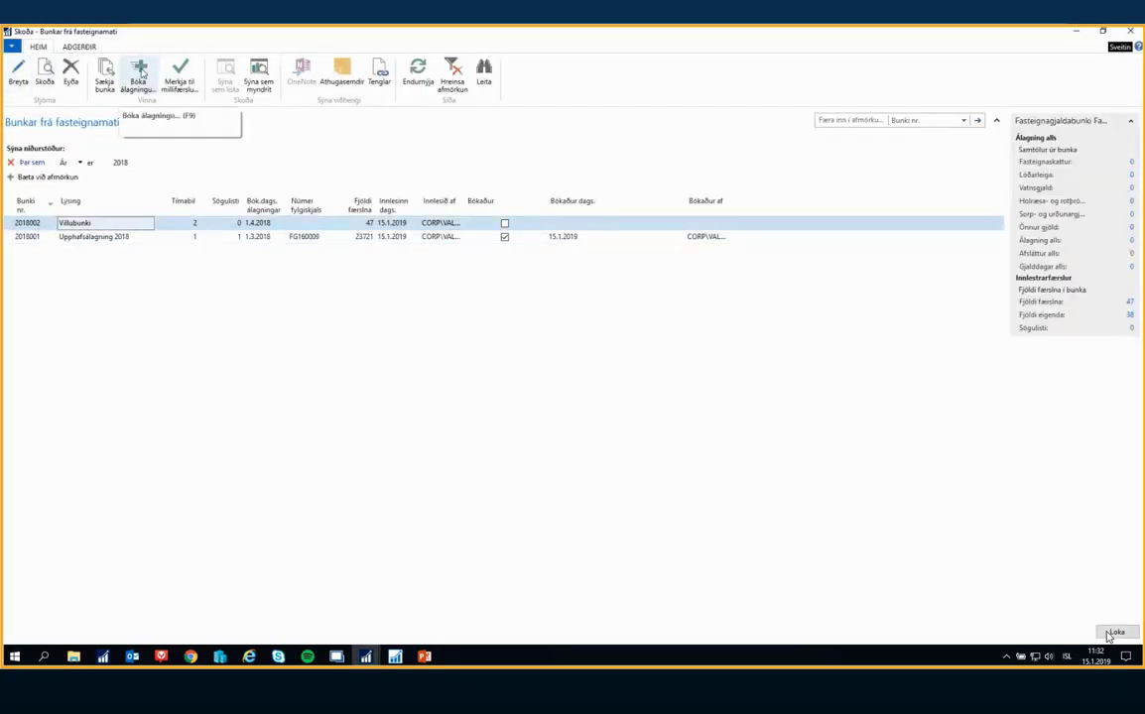
pyautogui.click(141, 71)
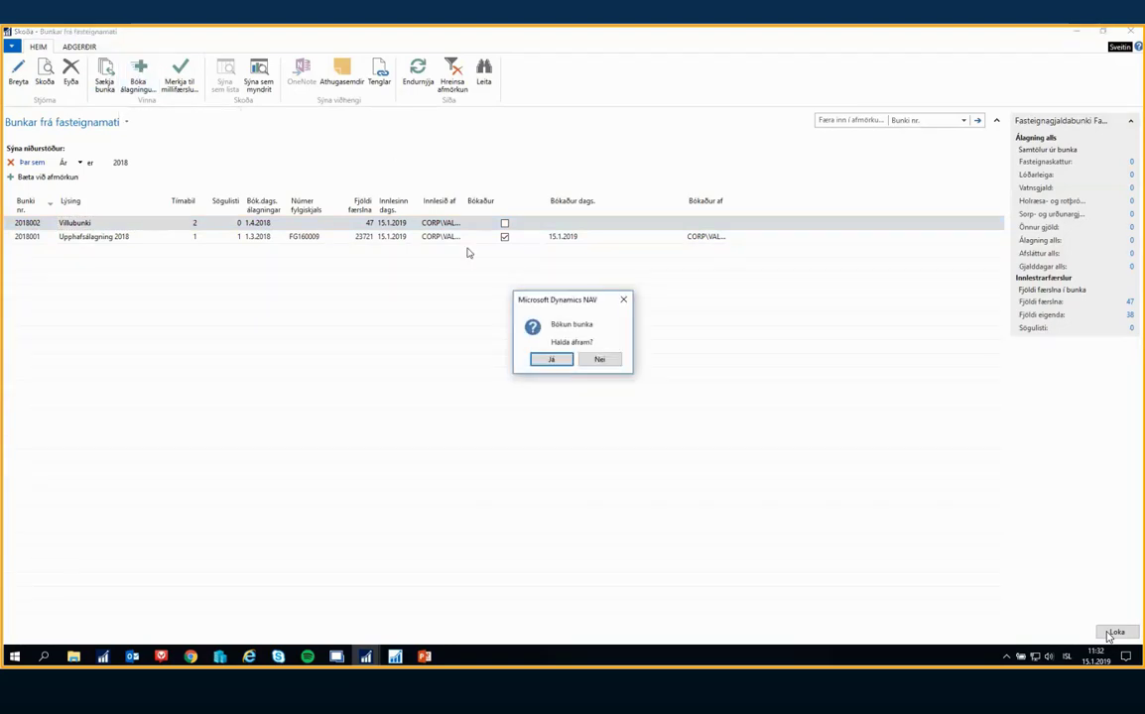
pyautogui.click(559, 363)
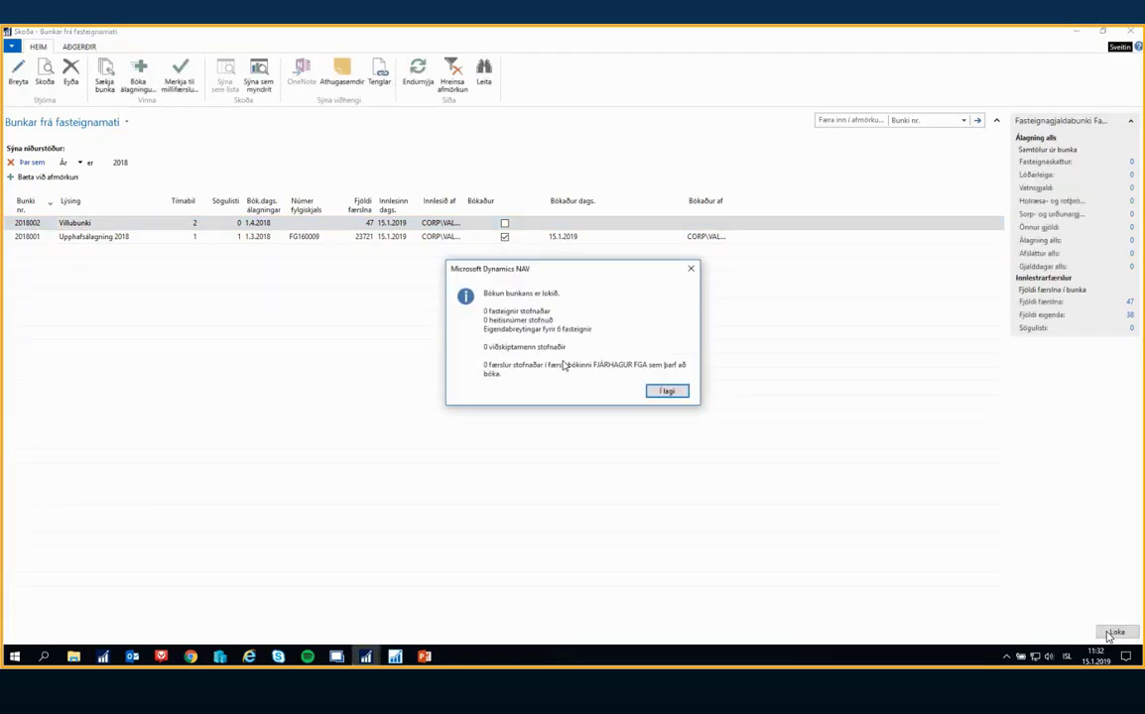
pyautogui.click(669, 390)
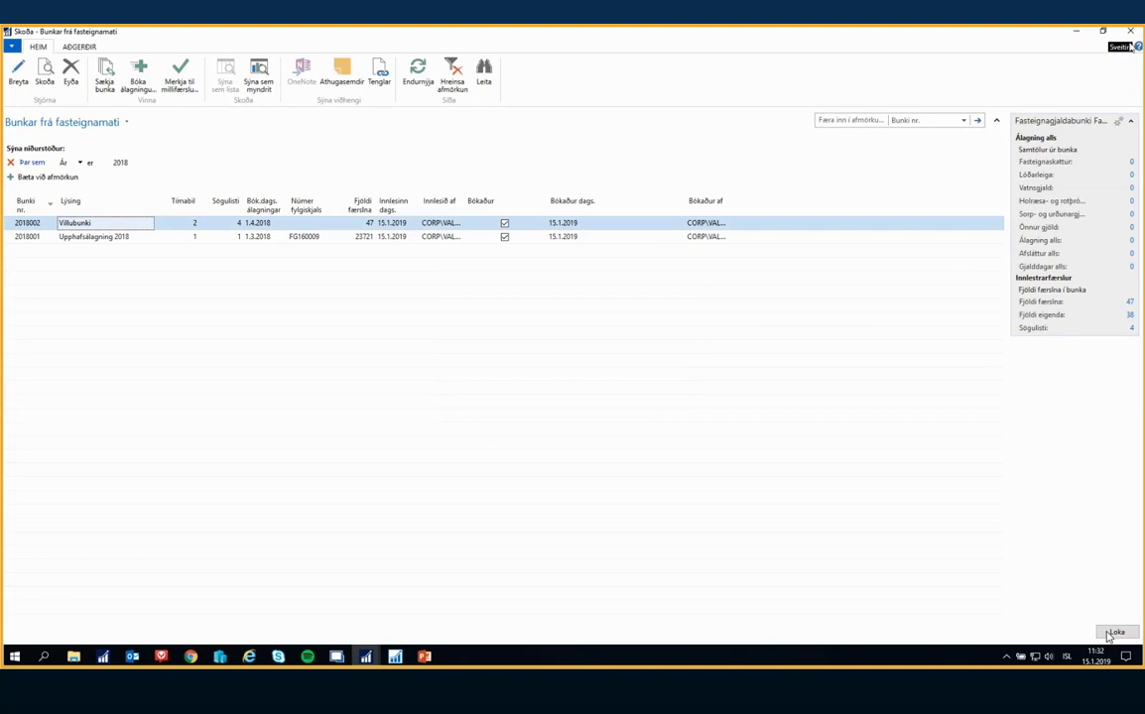
pyautogui.click(1114, 633)
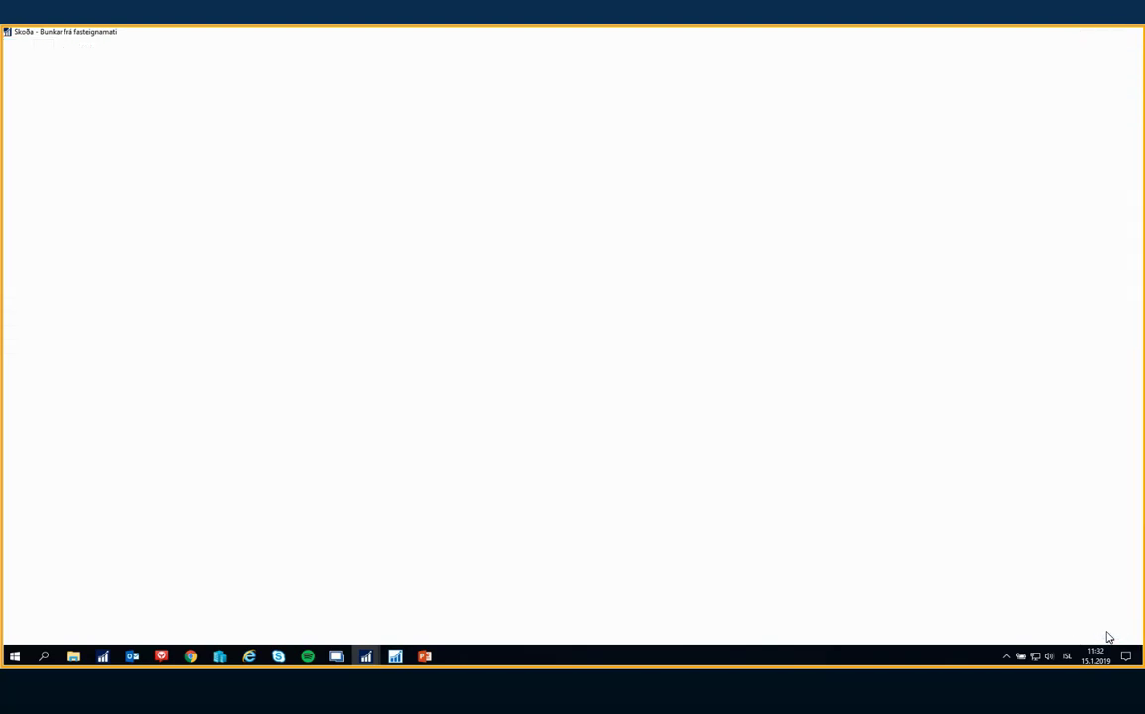
# Refresh the Fasteignagjöld overview and the Álagningartímabil list, and check the Villulisti values of periods 1 and 2
pyautogui.click(503, 71)
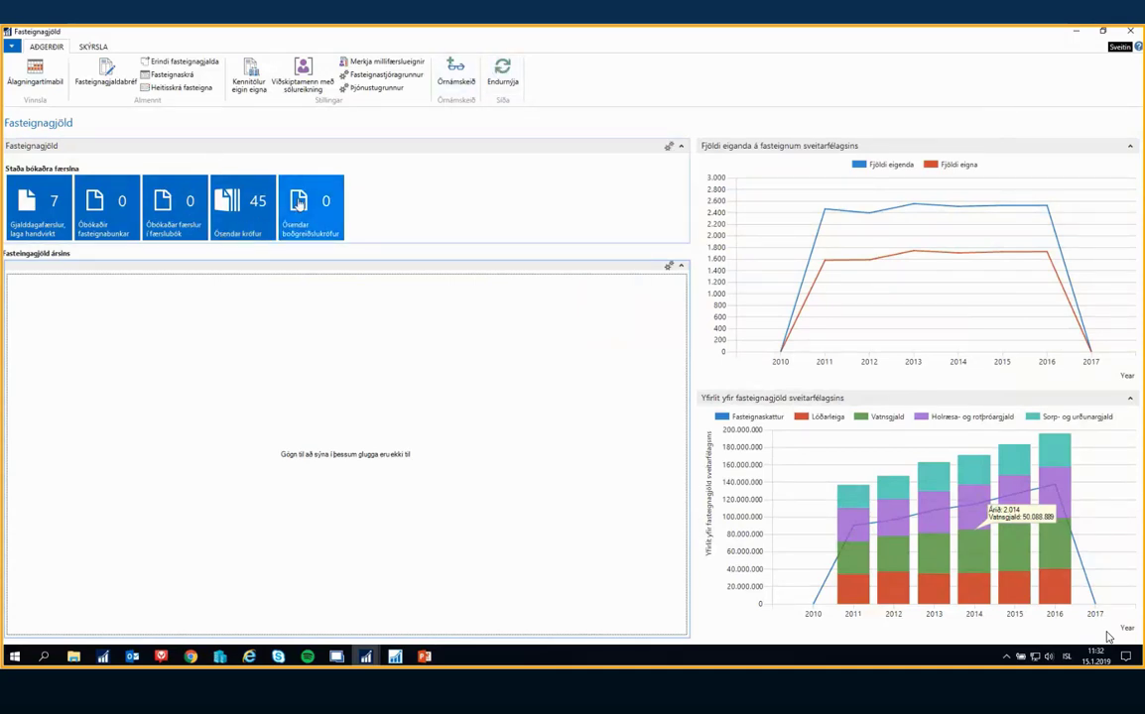
pyautogui.click(370, 655)
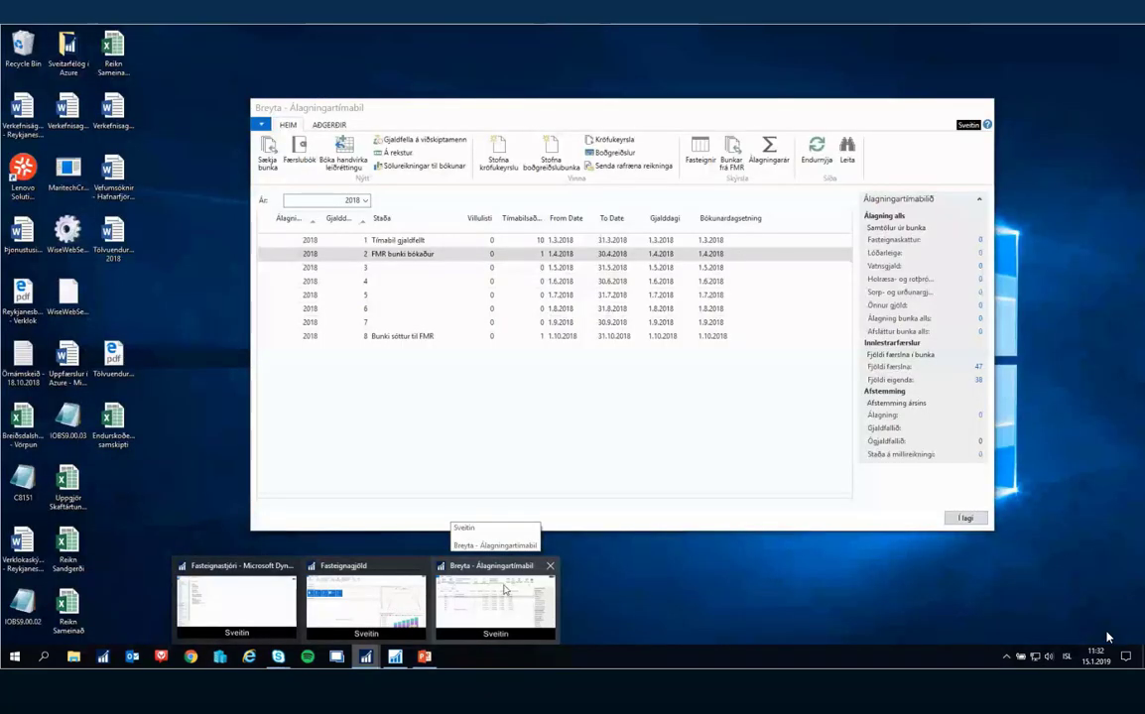
pyautogui.click(504, 589)
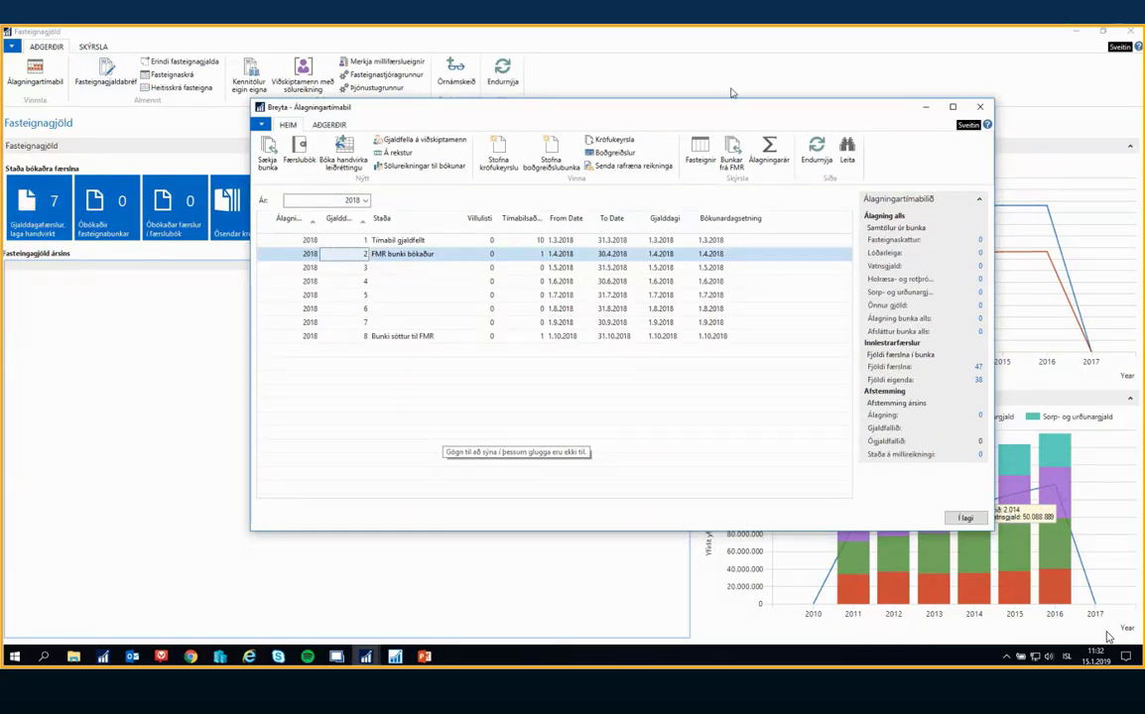
pyautogui.click(817, 161)
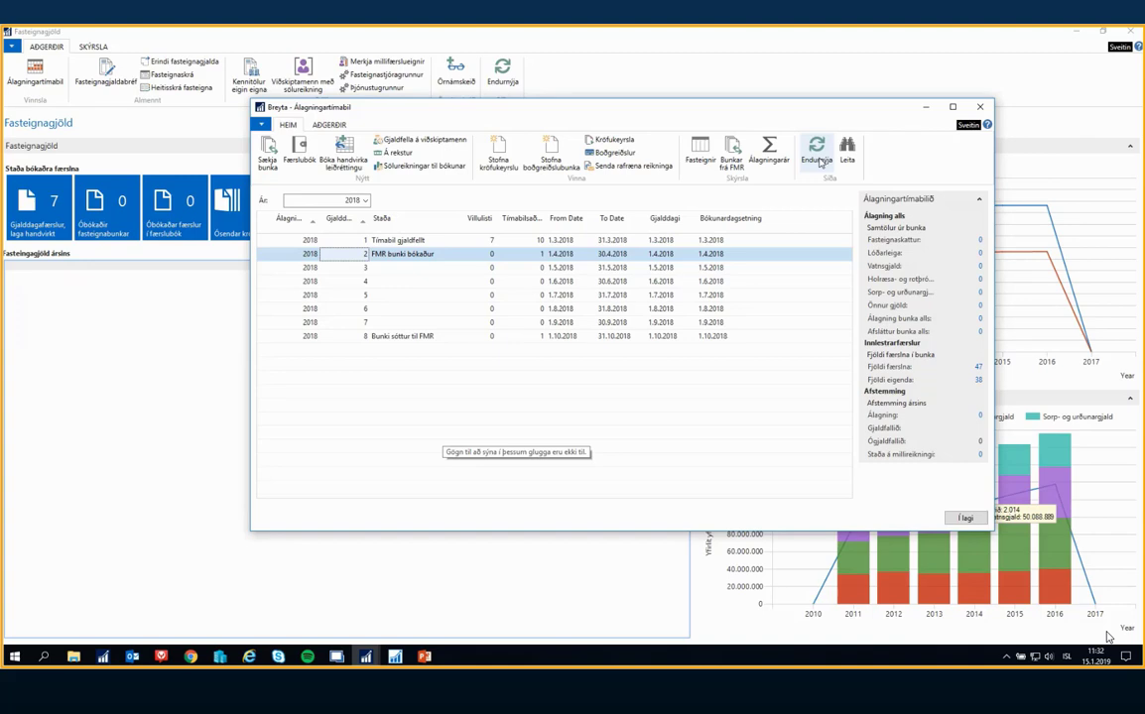
pyautogui.click(492, 241)
pyautogui.click(492, 255)
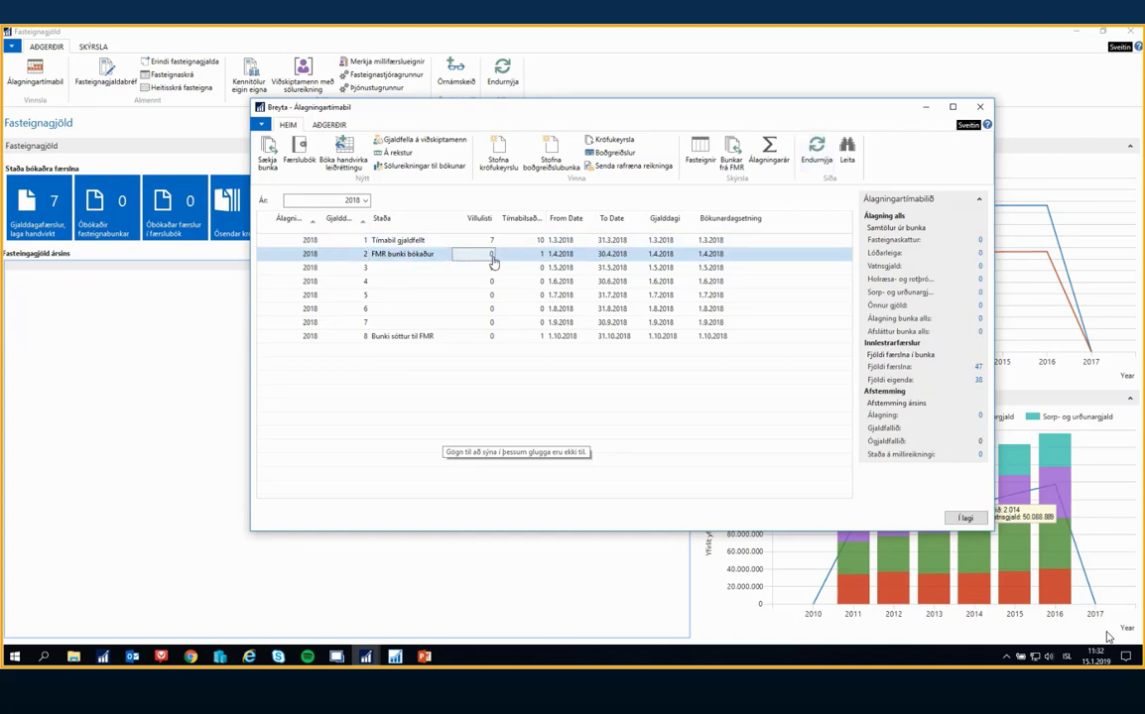
pyautogui.click(493, 243)
pyautogui.click(490, 254)
pyautogui.click(491, 241)
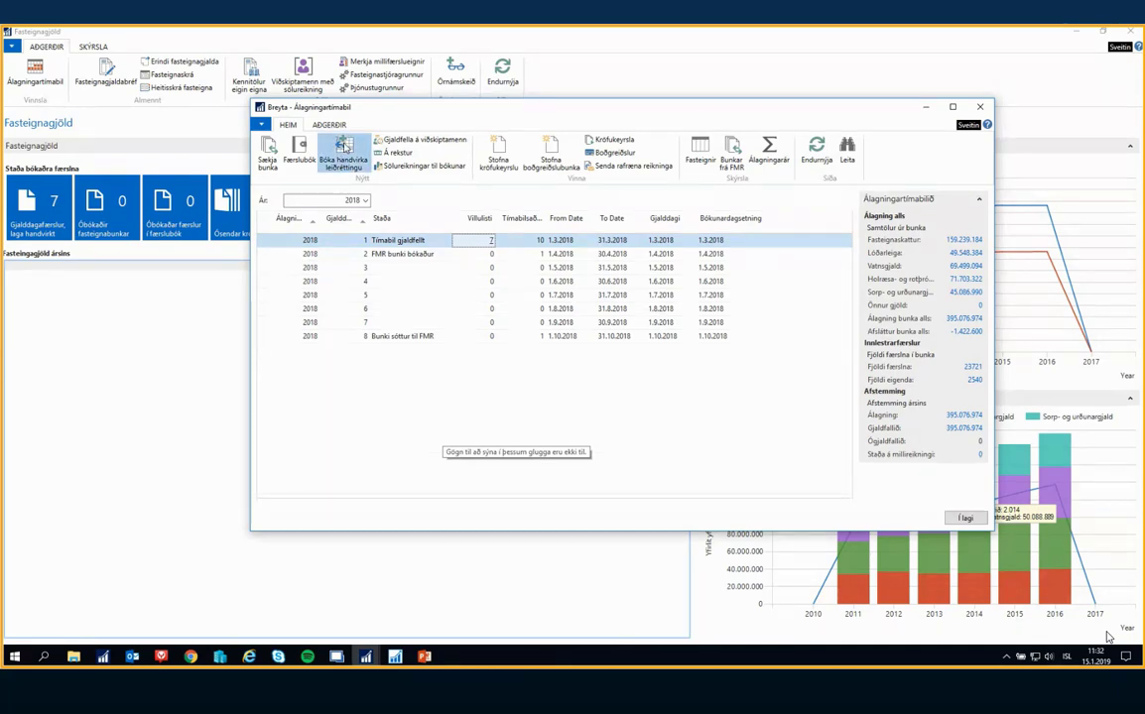
# Open the property of the first period 1 manual correction entry, set its Ár to 2018, and view its owners' purchase dates and batch numbers
pyautogui.click(344, 151)
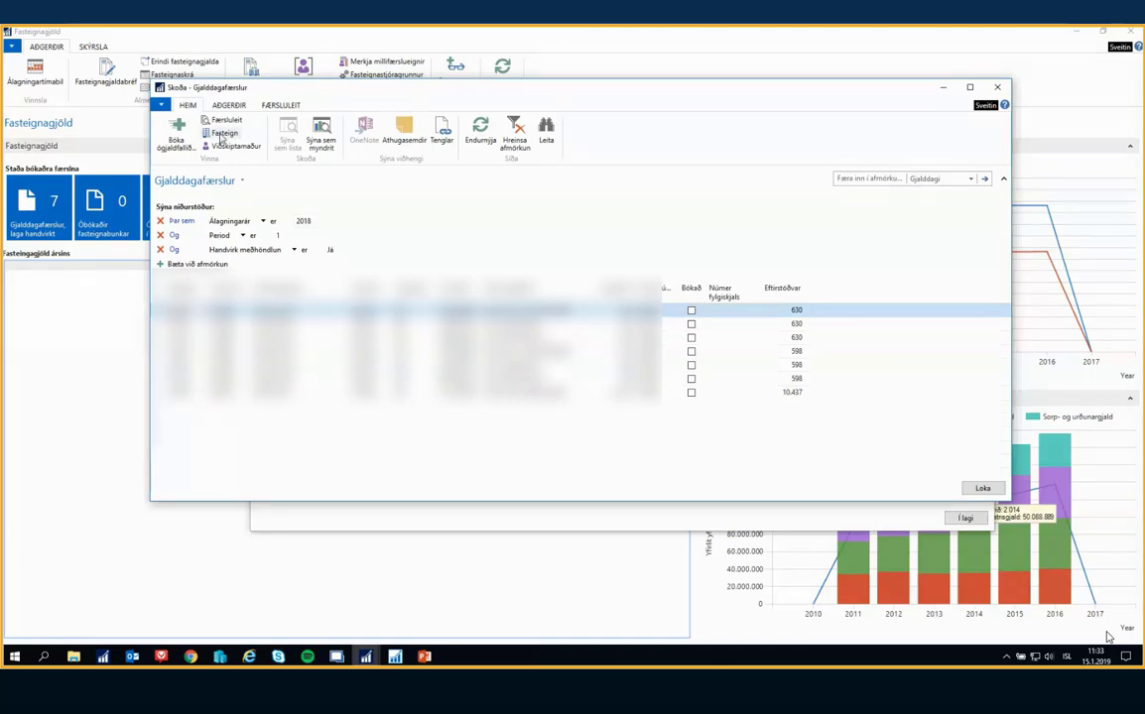
pyautogui.click(222, 134)
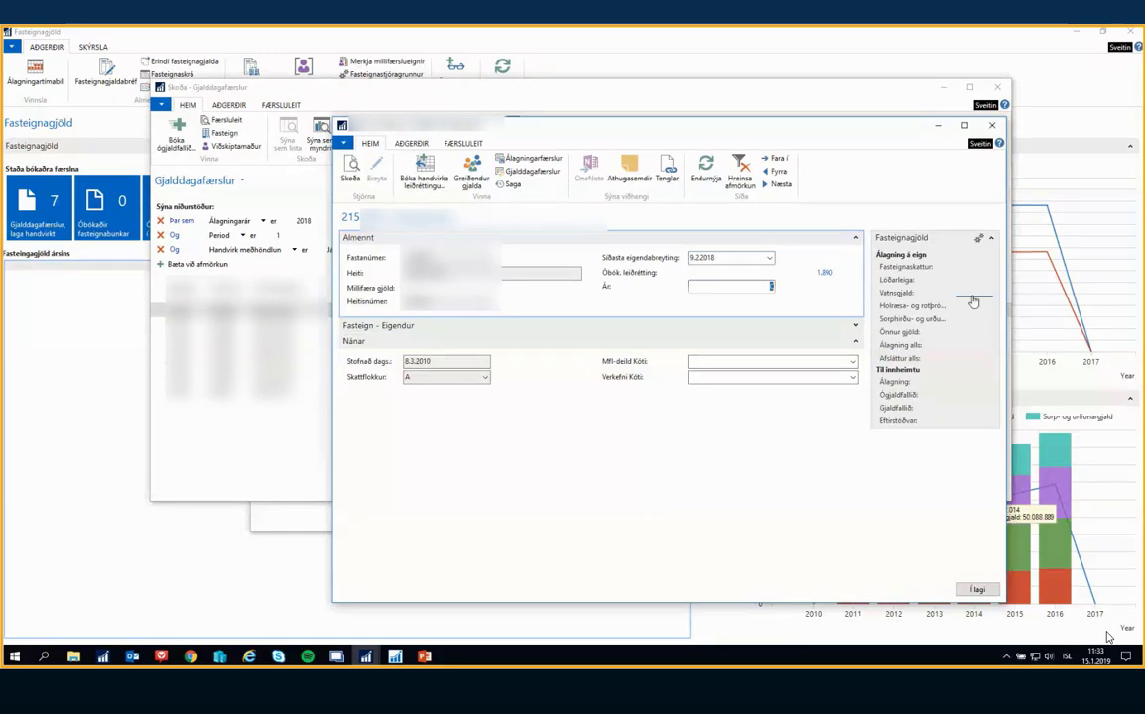
pyautogui.write('18')
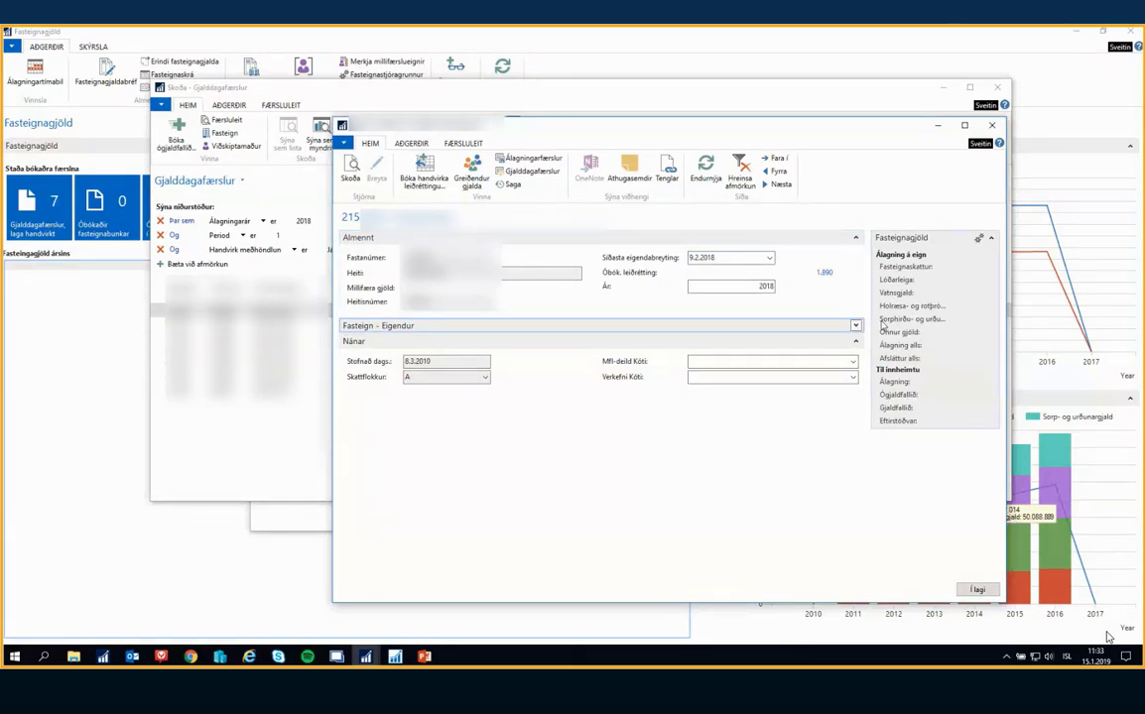
pyautogui.click(856, 327)
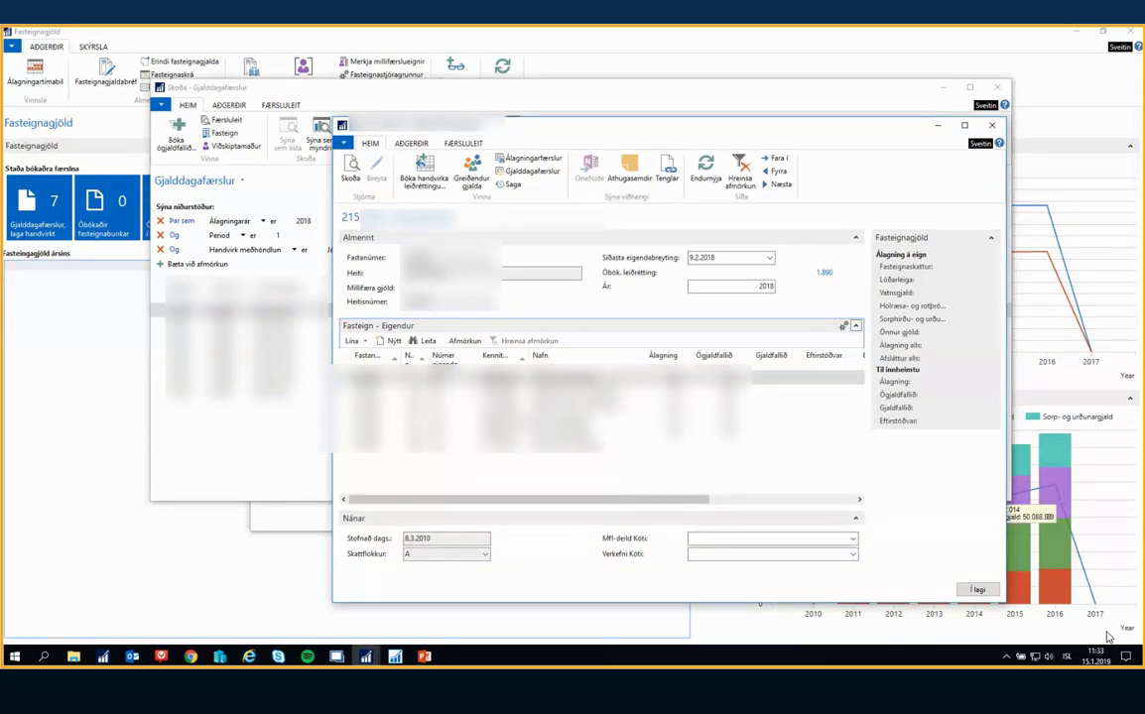
pyautogui.moveTo(598, 500); pyautogui.dragTo(749, 514)
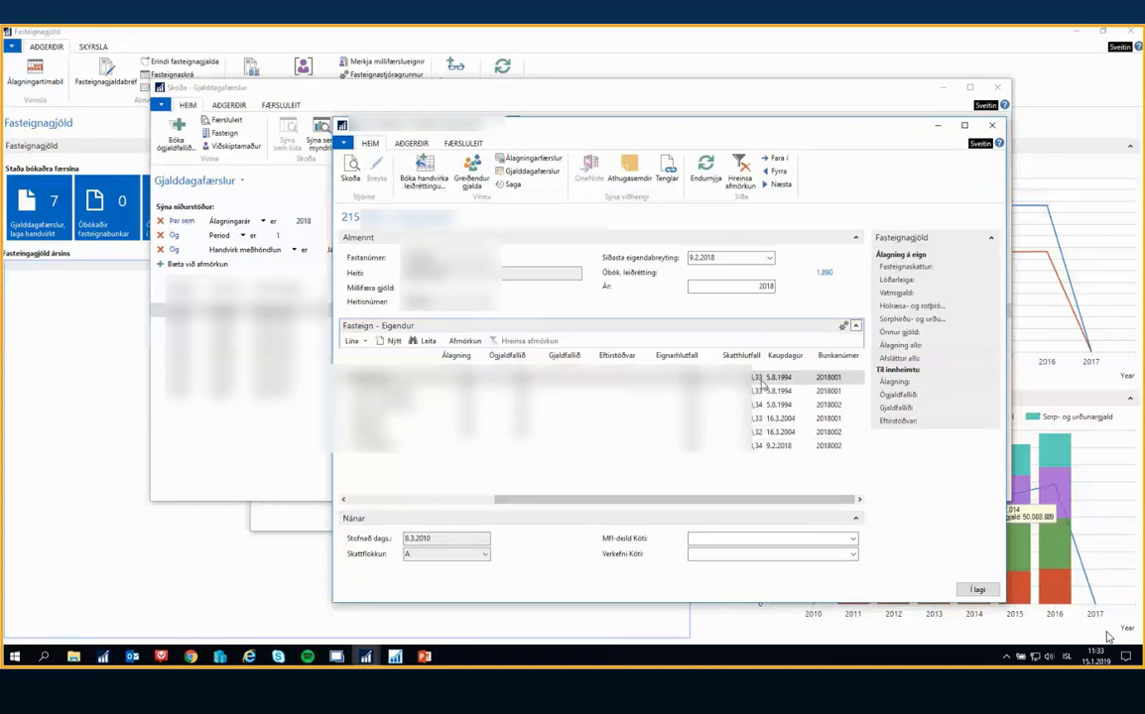
# Open the property's manual correction (Bóka handvirka leiðréttingu) and delete its existing entries, confirming the deletion
pyautogui.moveTo(756, 501); pyautogui.dragTo(595, 501)
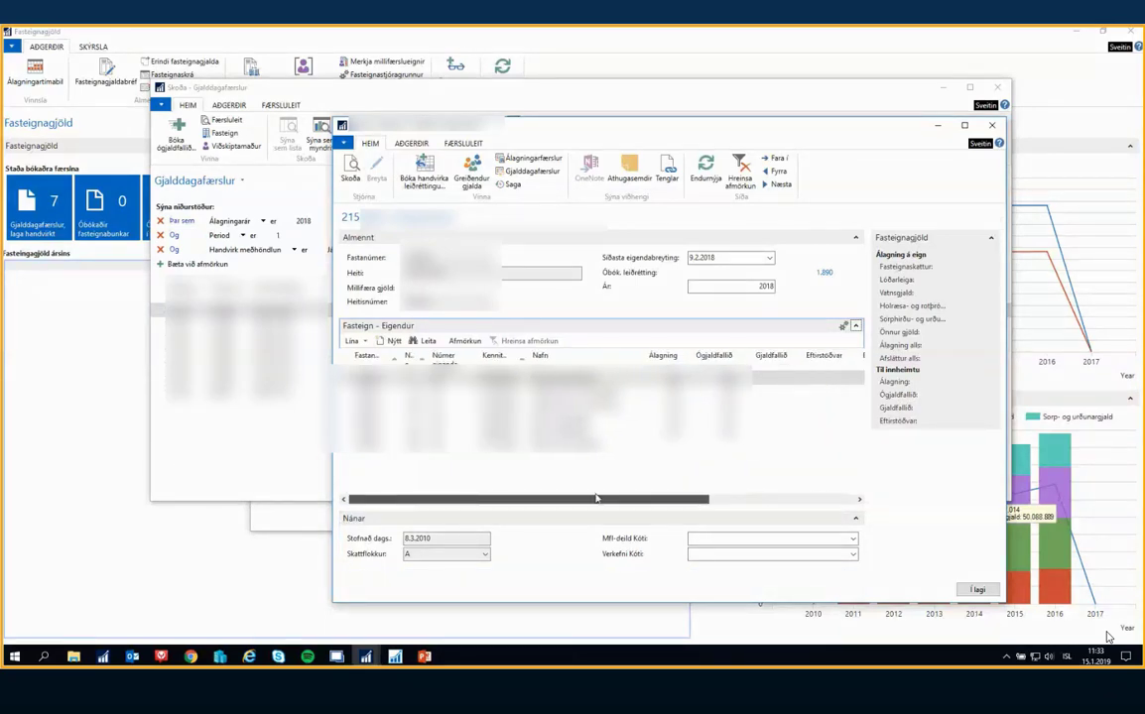
pyautogui.moveTo(539, 130); pyautogui.dragTo(480, 126)
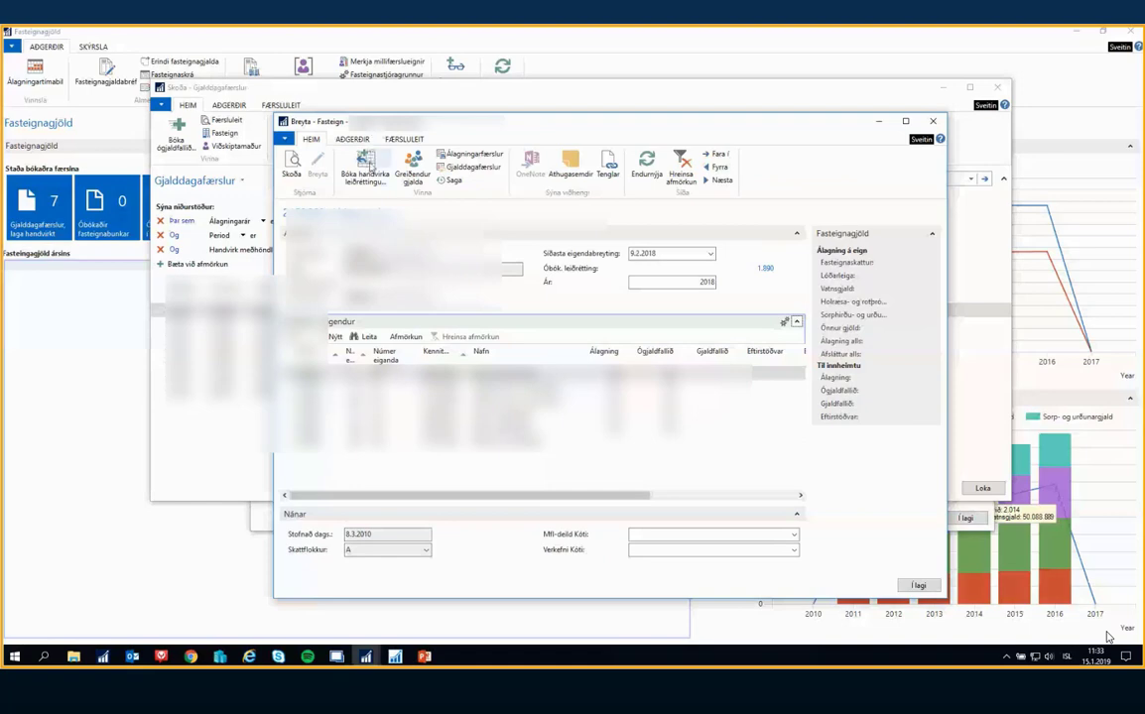
pyautogui.click(367, 161)
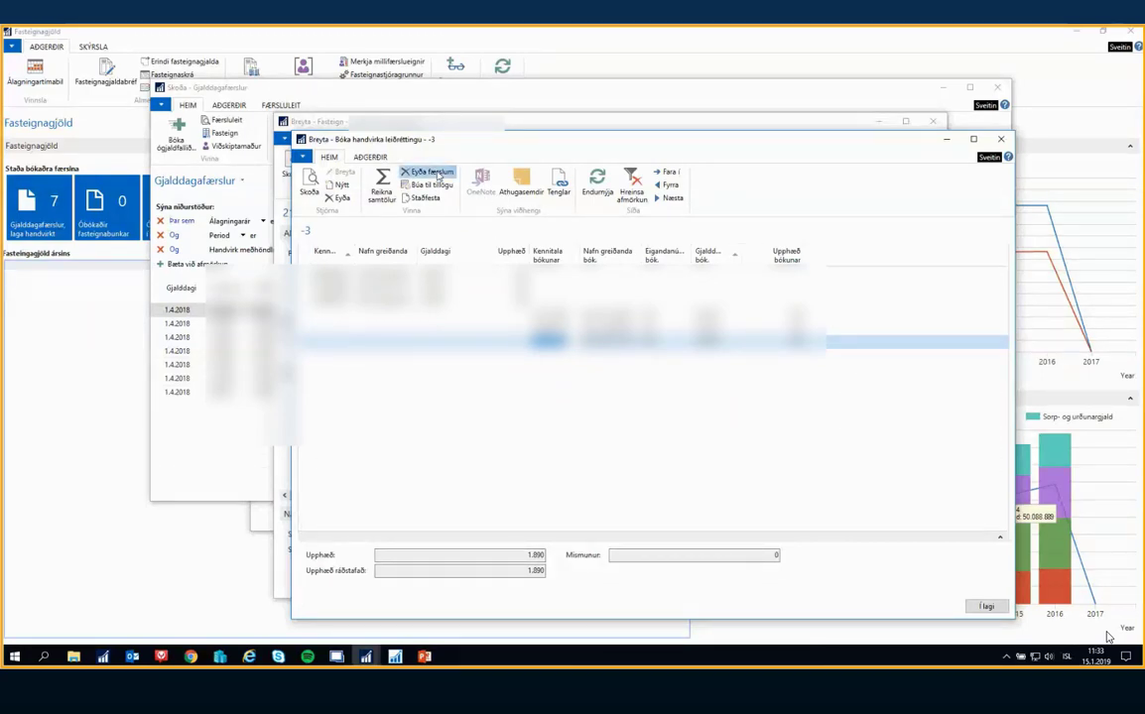
pyautogui.click(433, 172)
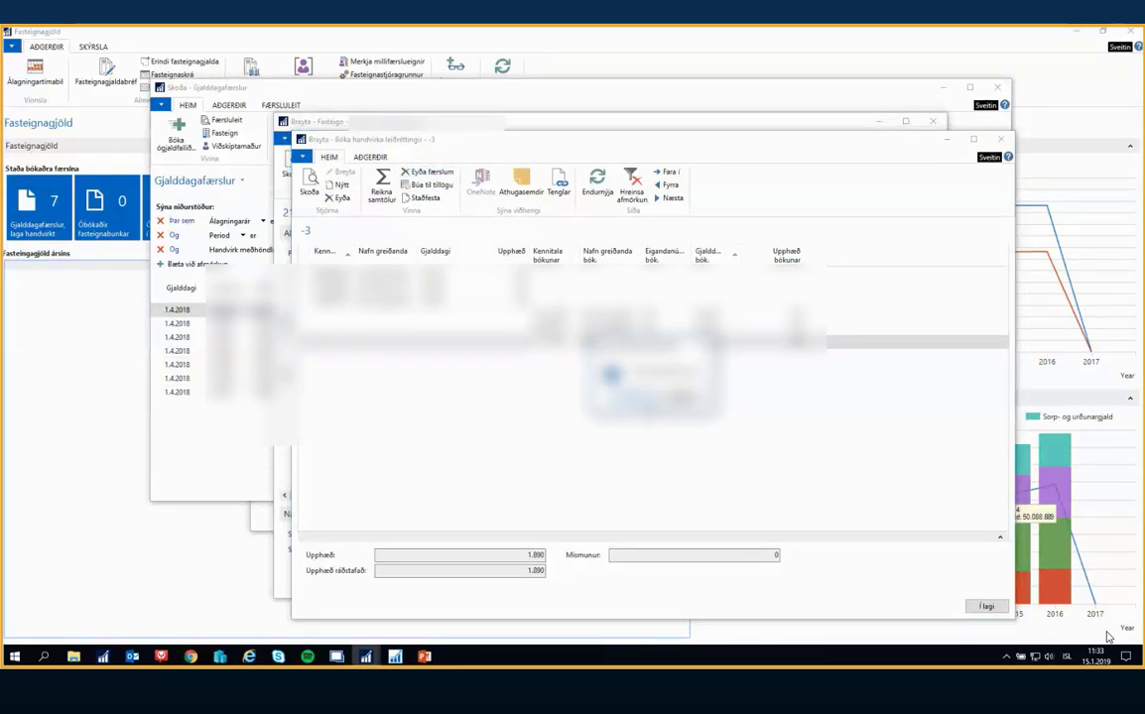
pyautogui.press('Return')
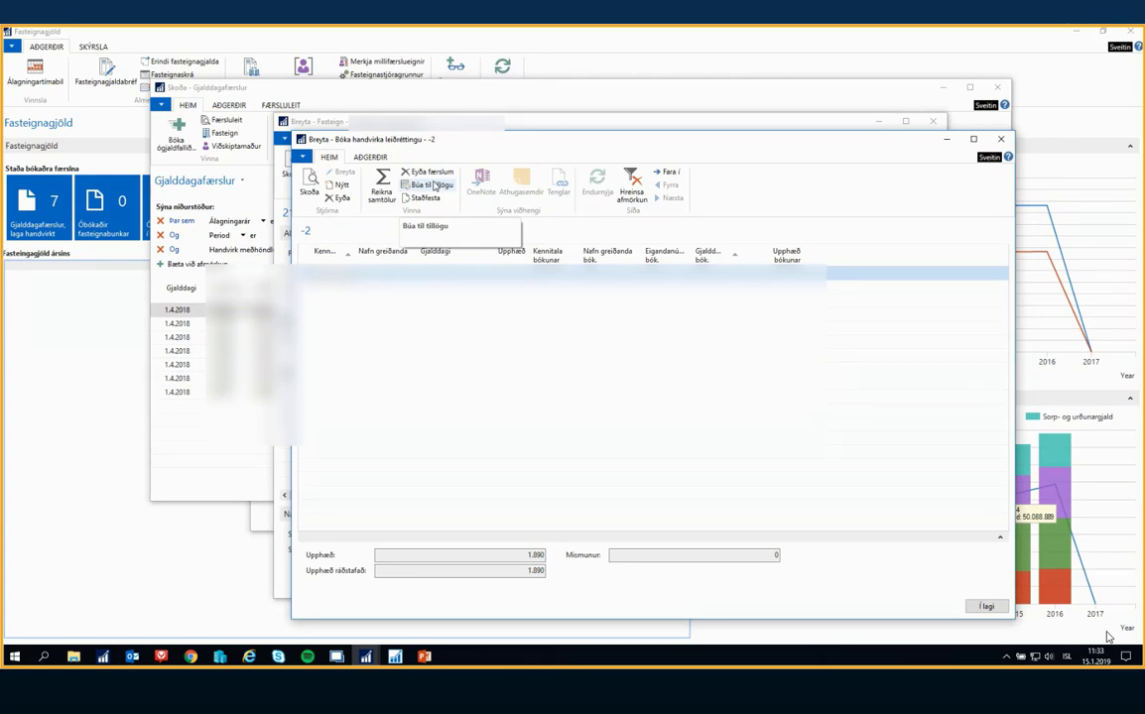
# Create a proposal (Búa til tillögu) for the manual correction, close the customer list, and review the proposed lines
pyautogui.click(434, 187)
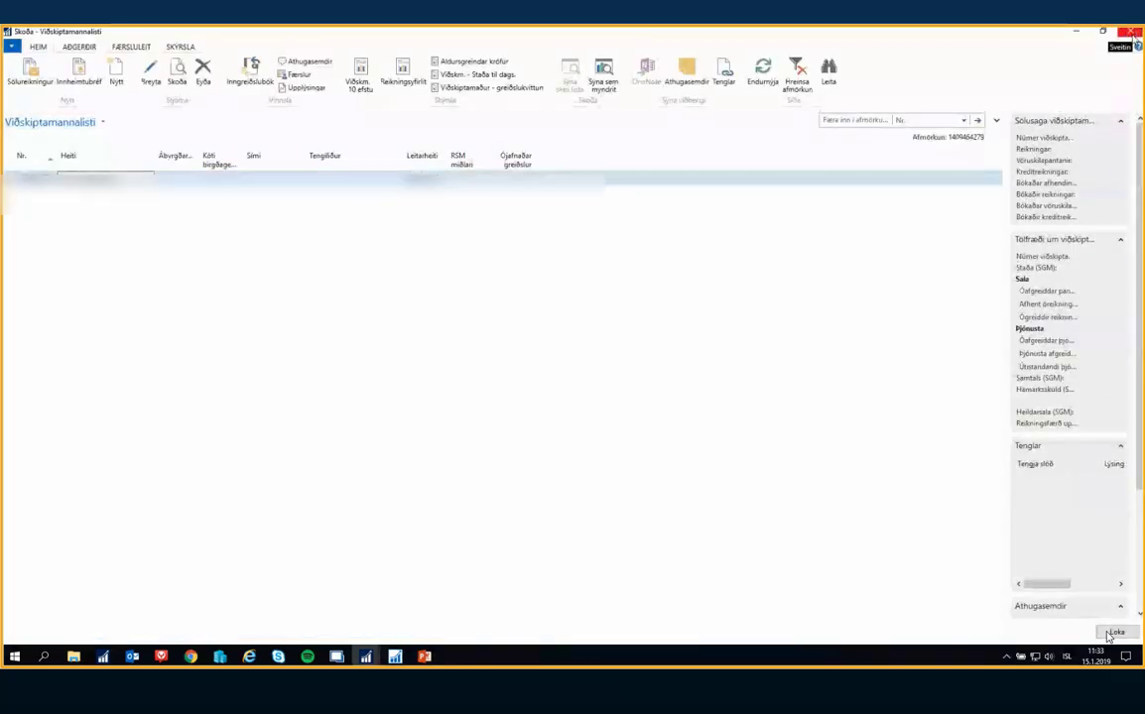
pyautogui.click(1111, 633)
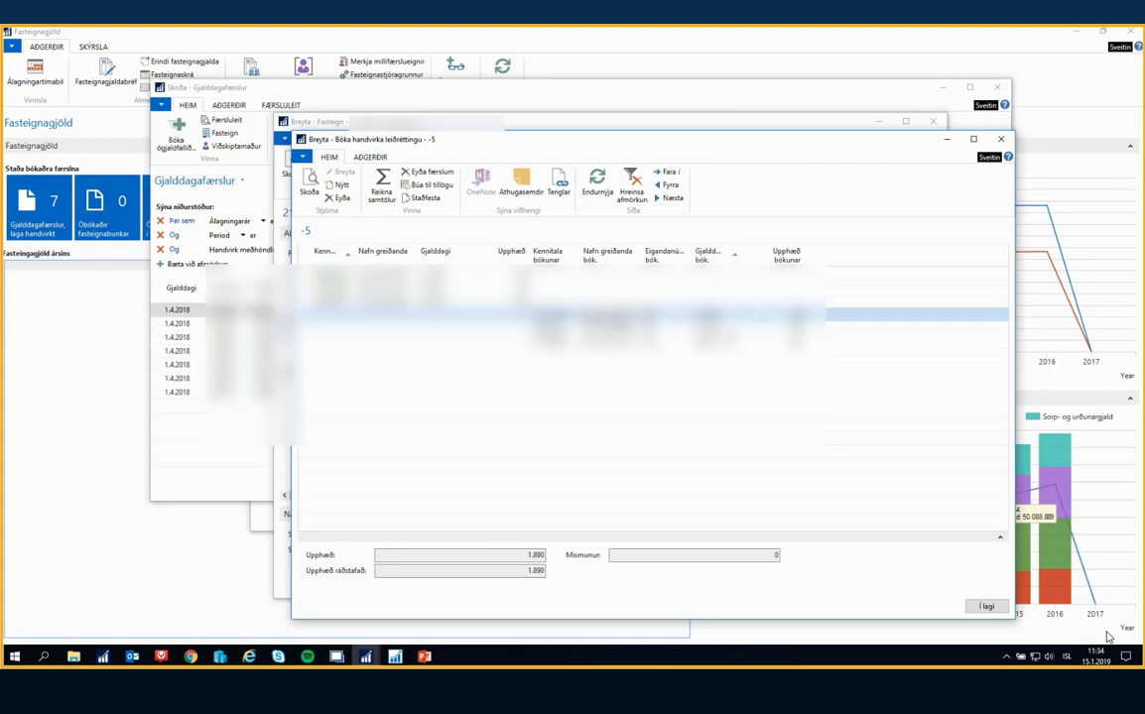
pyautogui.press('Tab')
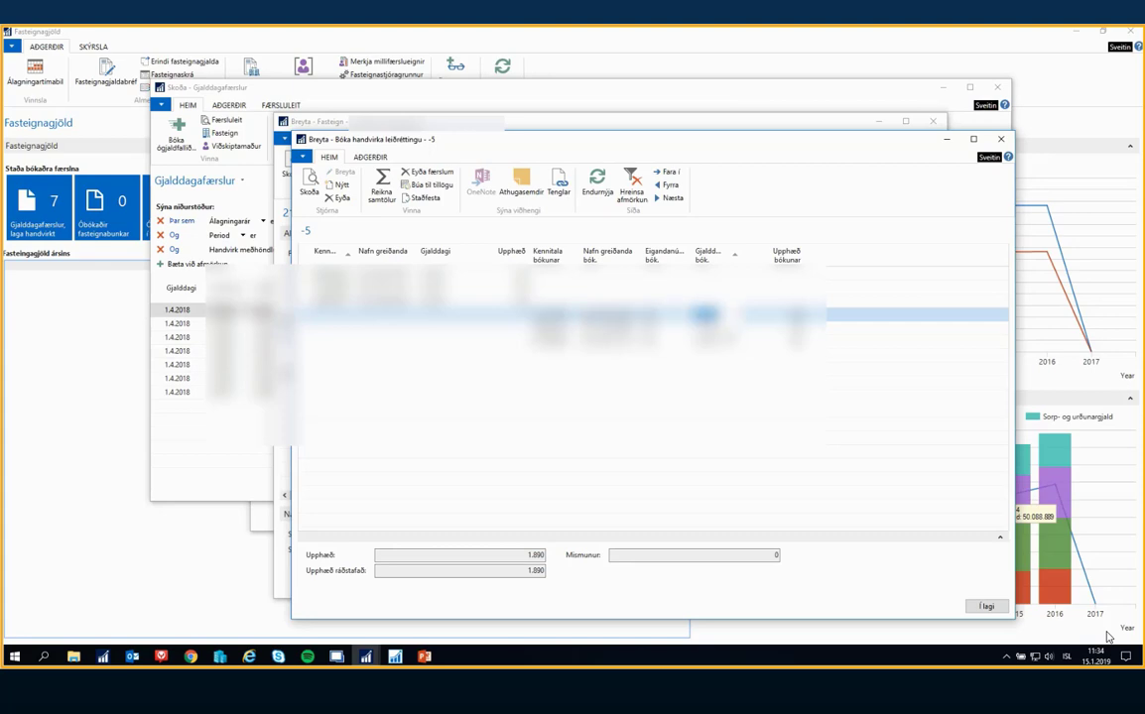
pyautogui.press('Down')
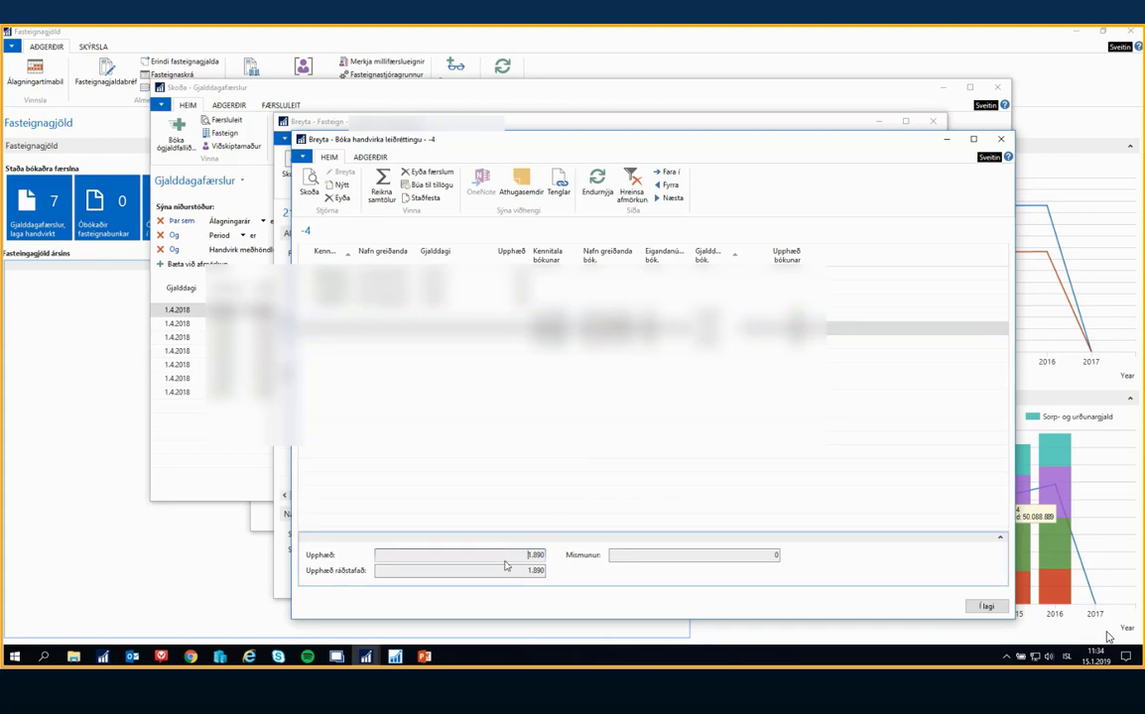
pyautogui.click(523, 288)
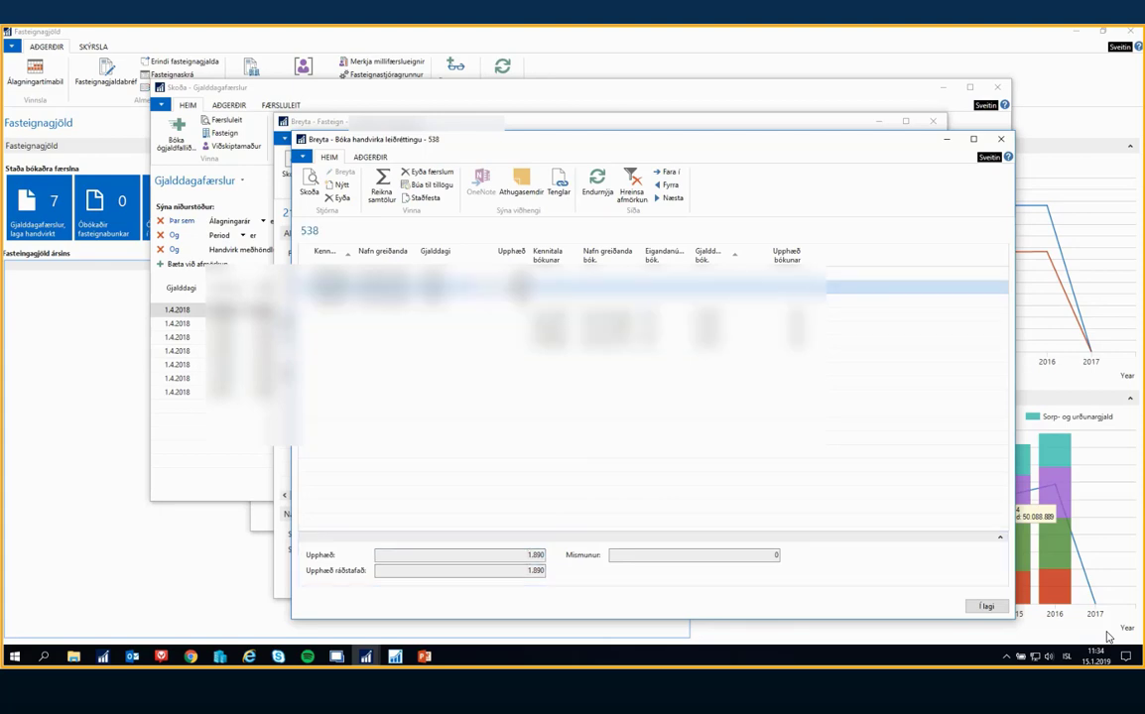
pyautogui.press('Down')
pyautogui.press('Down')
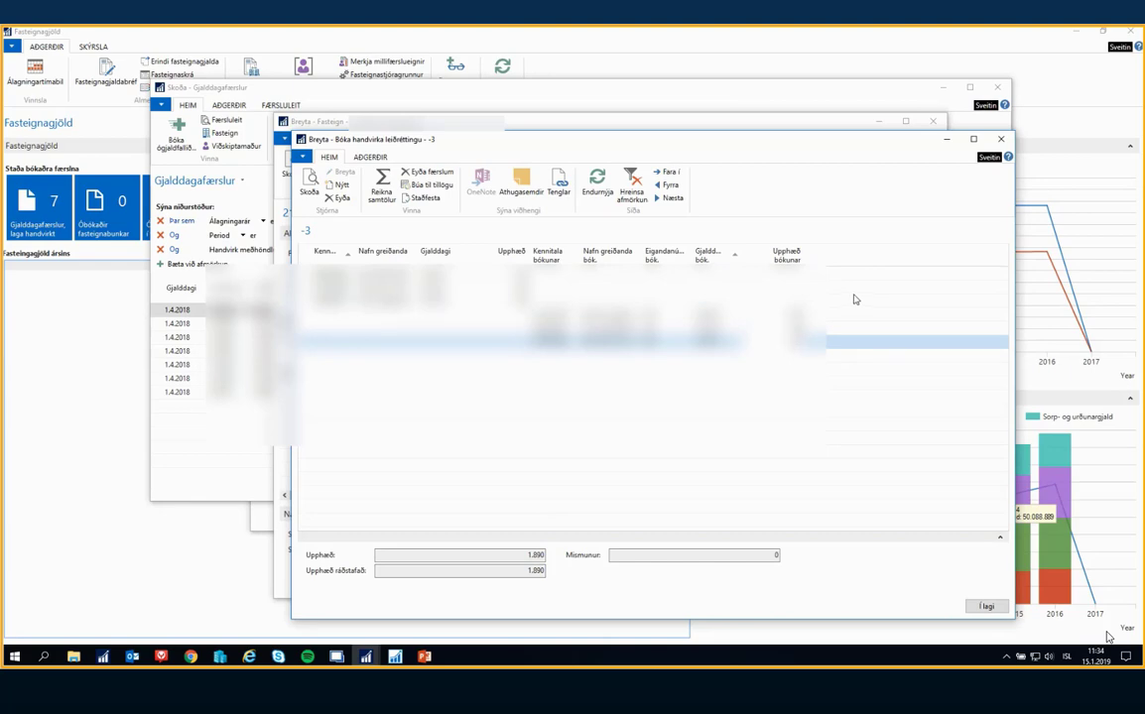
pyautogui.press('Up')
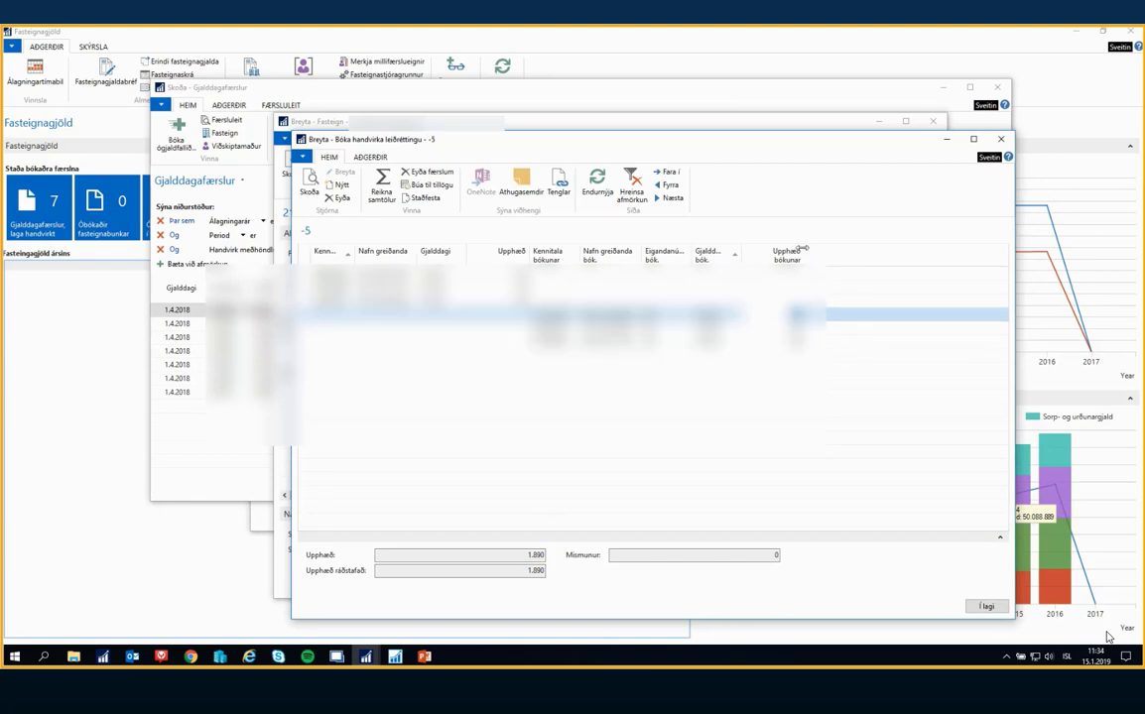
# Confirm the manual correction (Staðfesta), and close the property card and the Gjalddagafærslur list
pyautogui.click(426, 198)
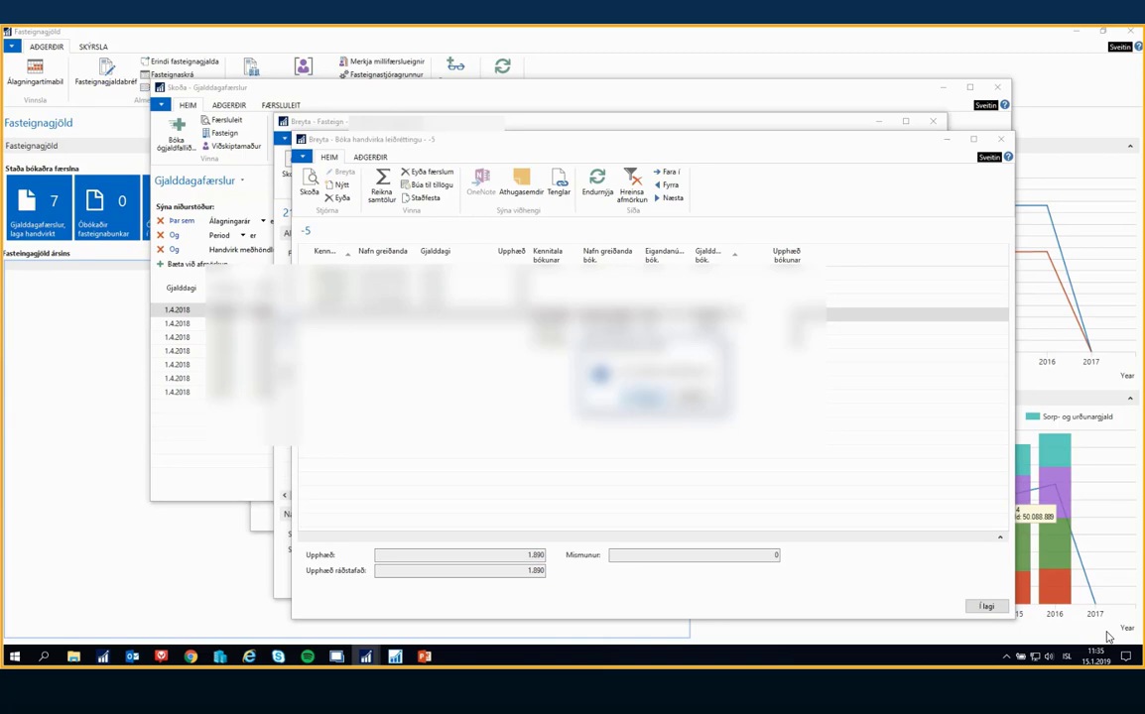
pyautogui.press('Return')
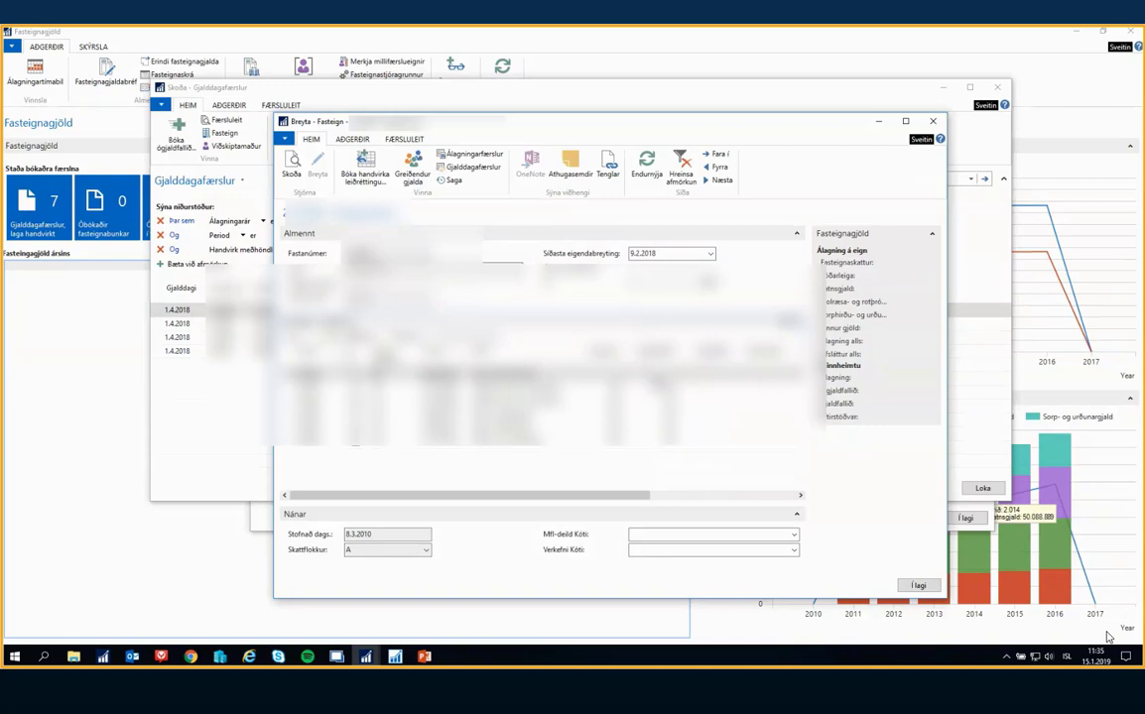
pyautogui.click(921, 586)
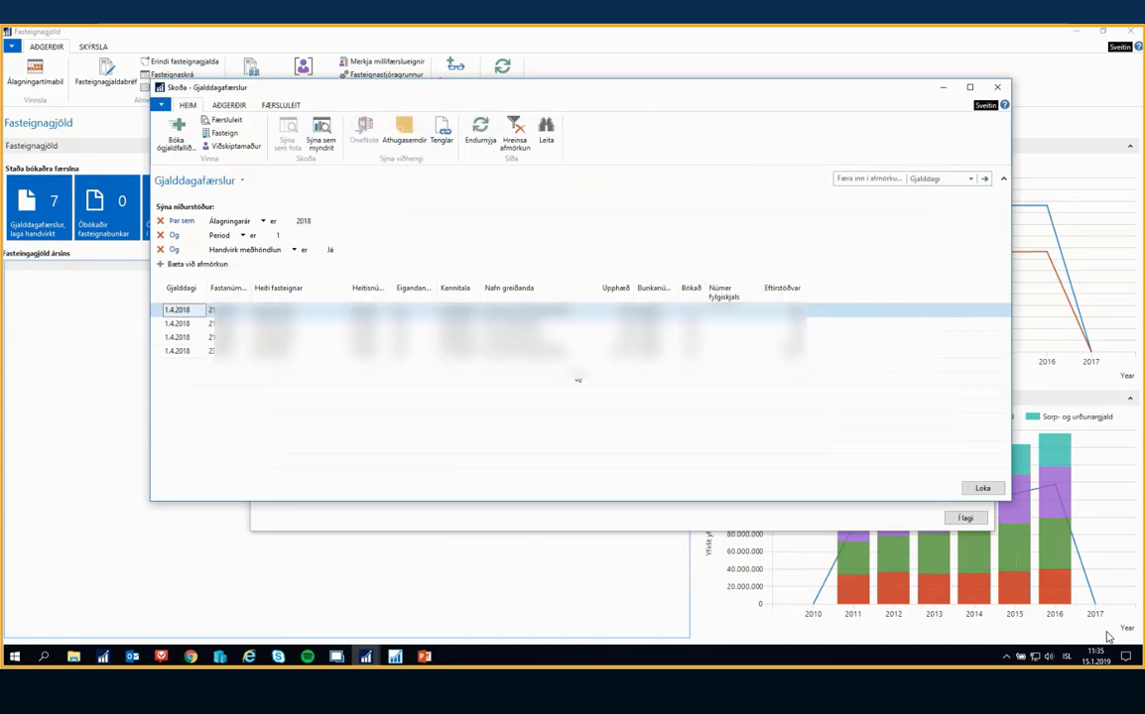
pyautogui.click(981, 487)
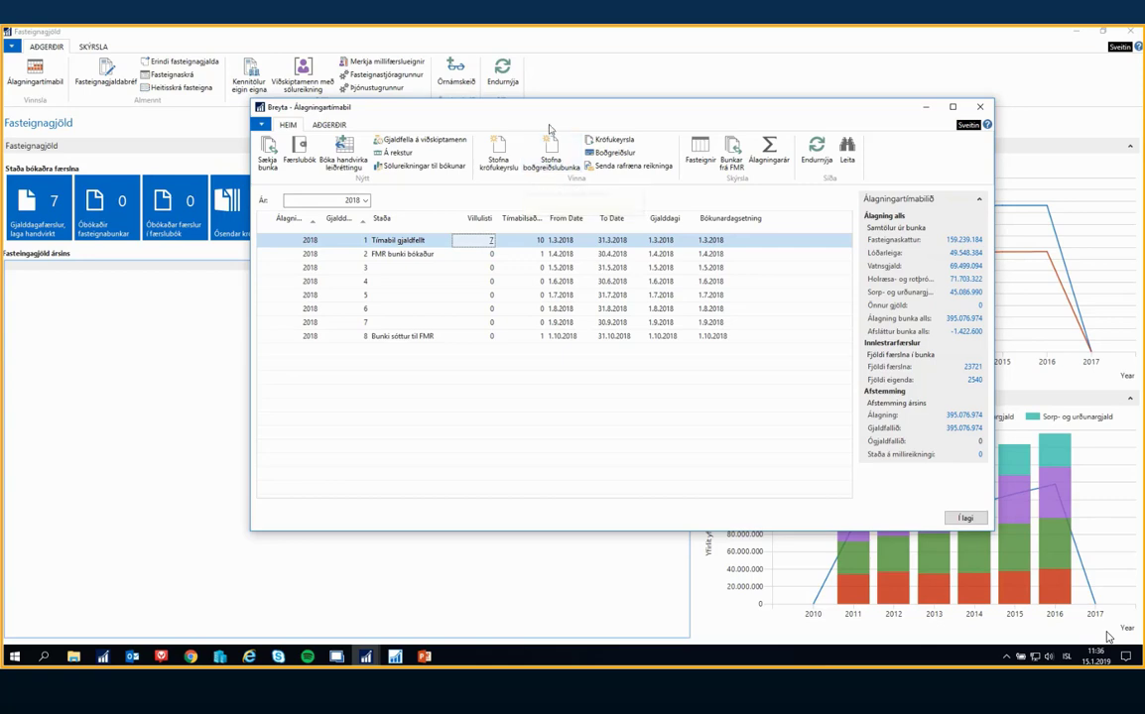
# Open the Álagningarár list from the assessment periods and display its yearly statistics (Tölfræði ára)
pyautogui.moveTo(499, 105); pyautogui.dragTo(482, 128)
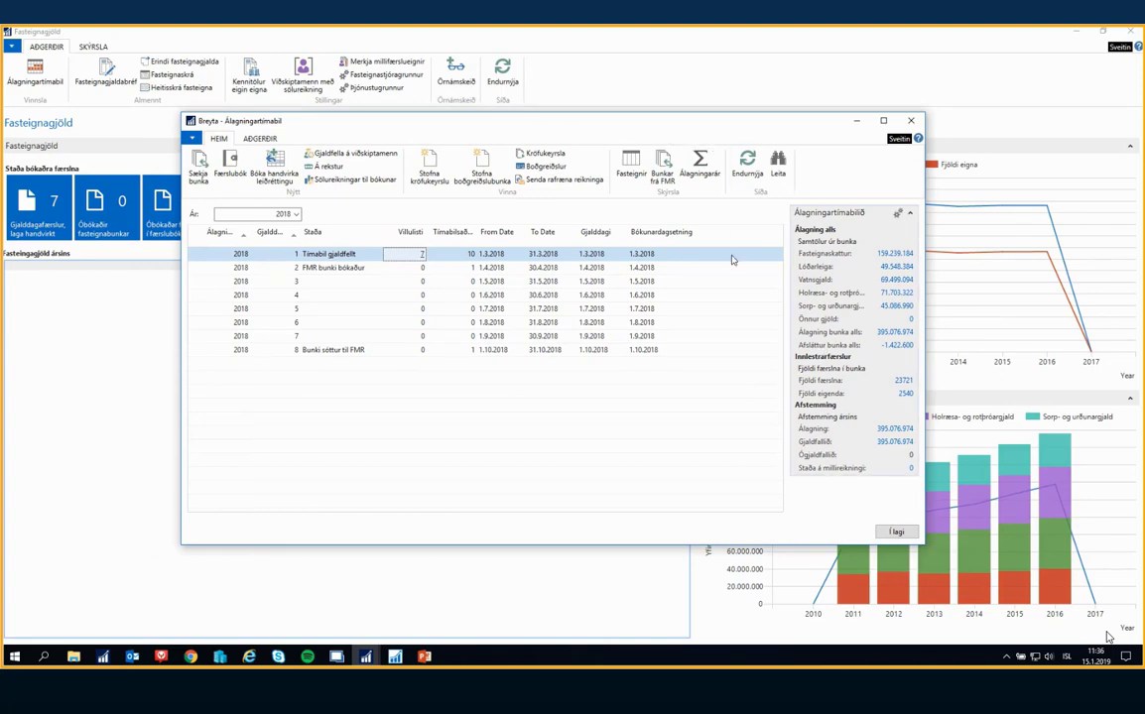
pyautogui.click(711, 164)
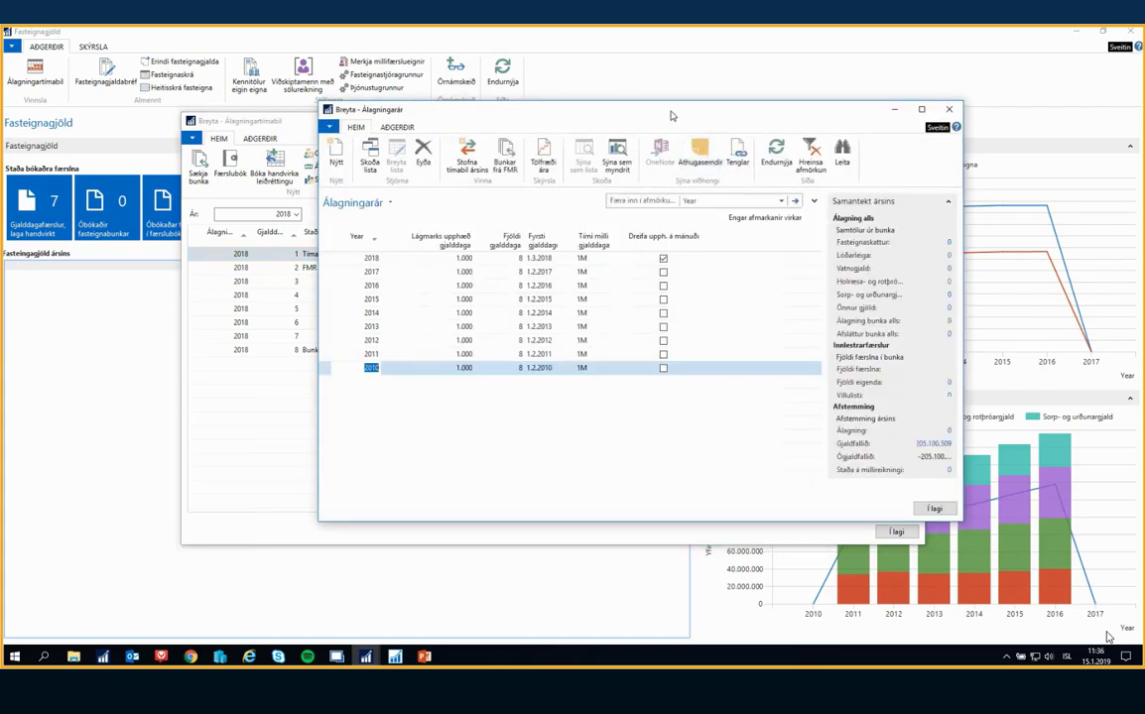
pyautogui.moveTo(671, 116); pyautogui.dragTo(634, 115)
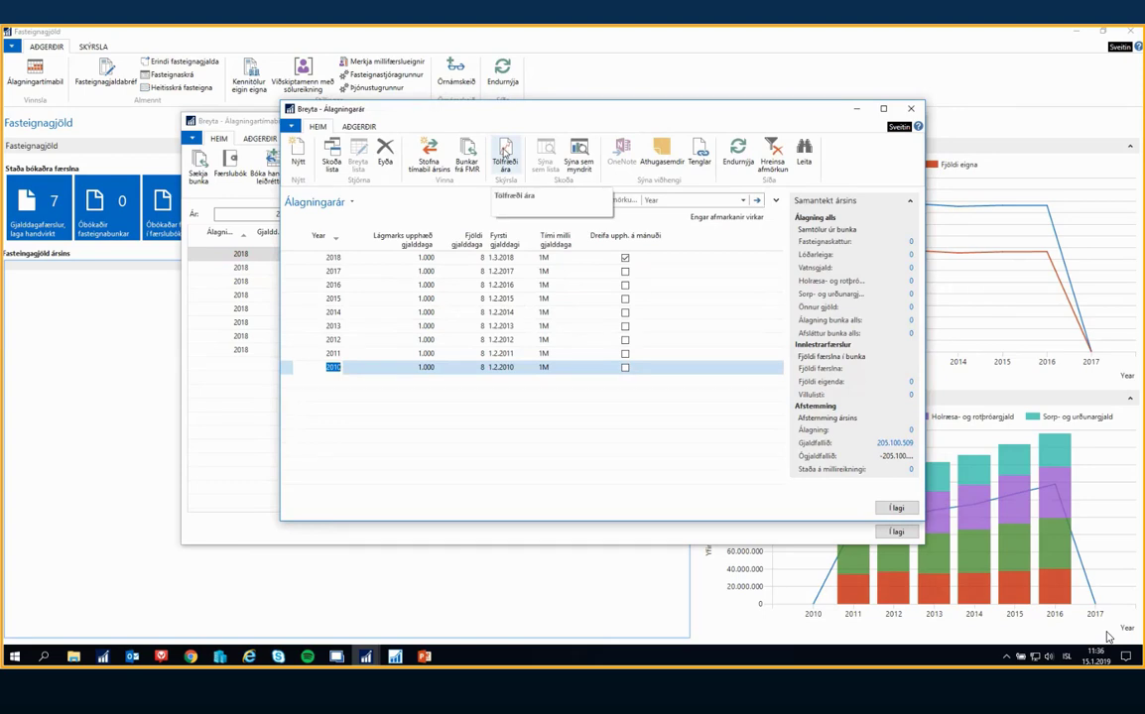
pyautogui.click(503, 154)
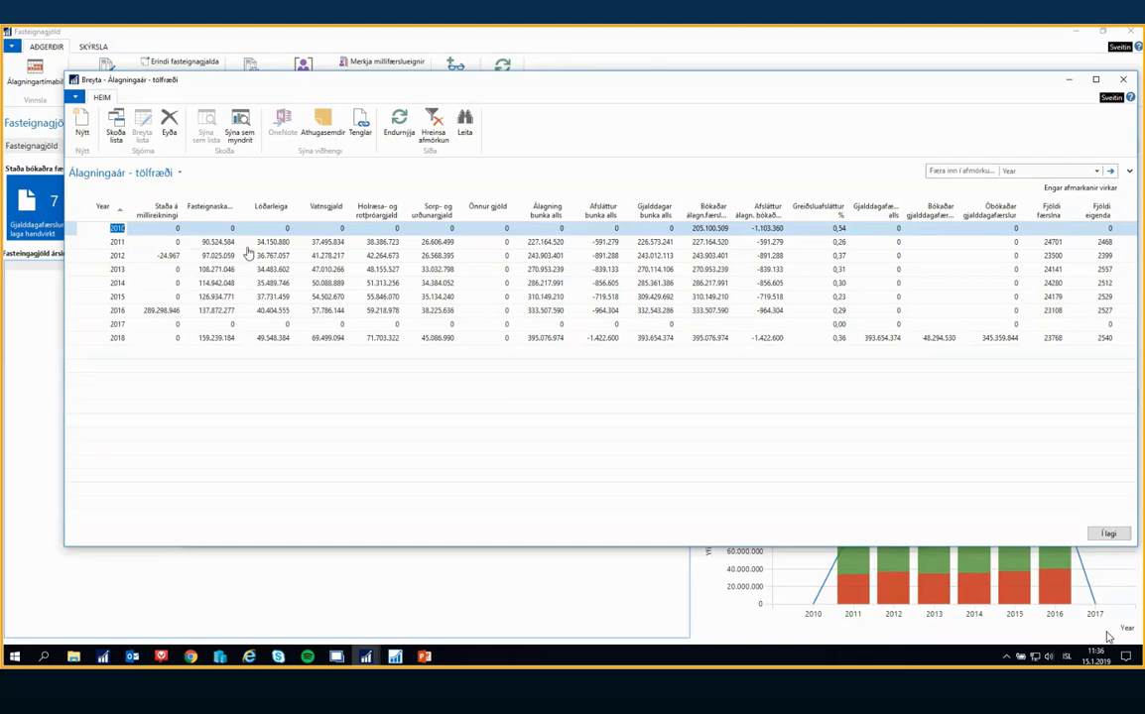
# Examine the 2011 and 2012 rows of the yearly statistics, including charges, discounts, and entry and owner counts
pyautogui.click(764, 242)
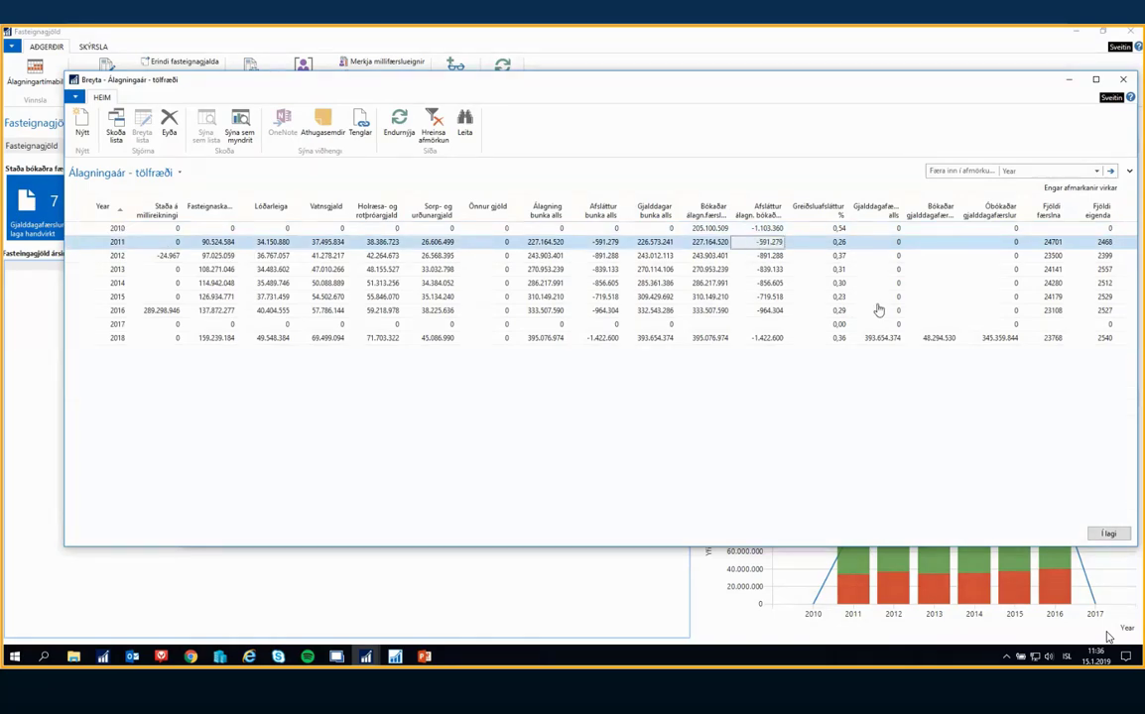
pyautogui.press('Down')
pyautogui.press('Right')
pyautogui.press('Right')
pyautogui.press('Right')
pyautogui.press('Right')
pyautogui.press('Right')
pyautogui.press('Right')
pyautogui.press('Left')
pyautogui.press('Left')
pyautogui.press('Left')
pyautogui.press('Left')
pyautogui.press('Left')
pyautogui.press('Left')
pyautogui.press('Left')
pyautogui.press('Left')
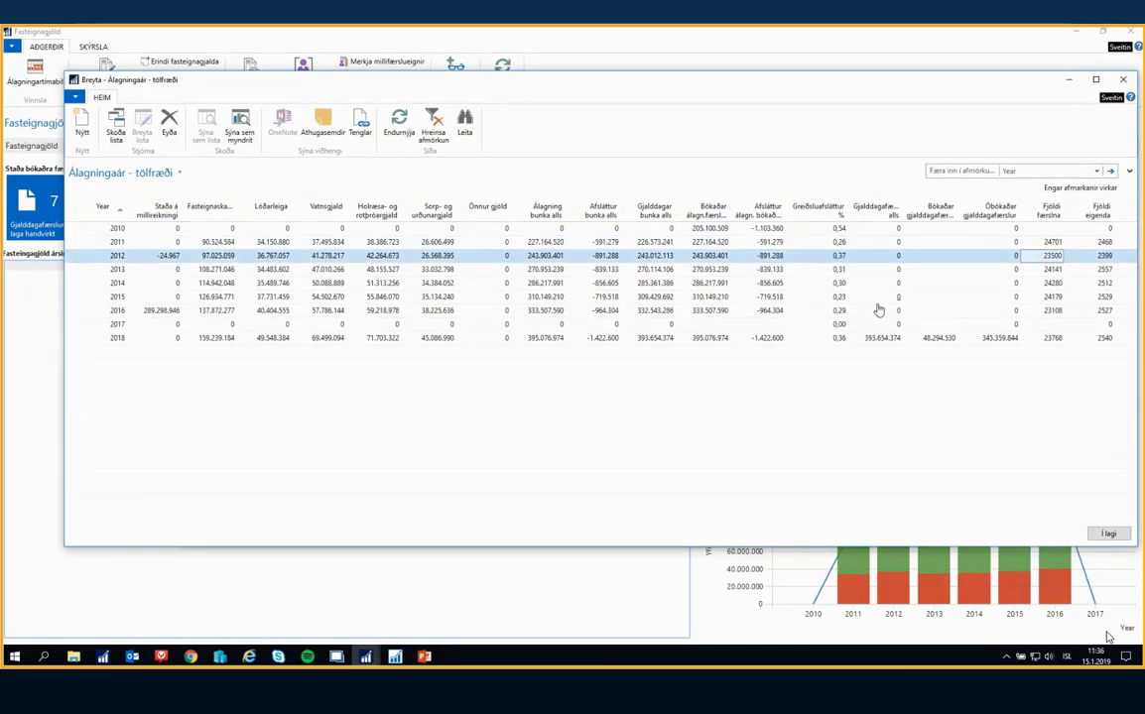
pyautogui.press('Home')
pyautogui.press('Right')
pyautogui.press('Right')
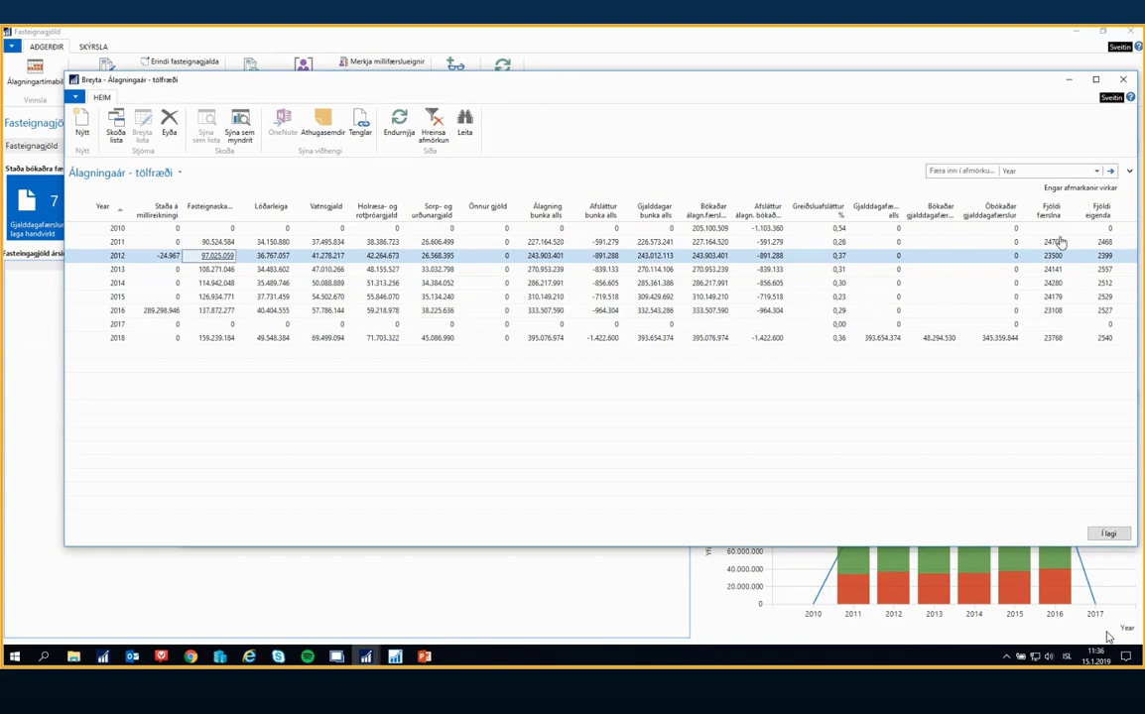
pyautogui.click(1104, 242)
pyautogui.click(1104, 257)
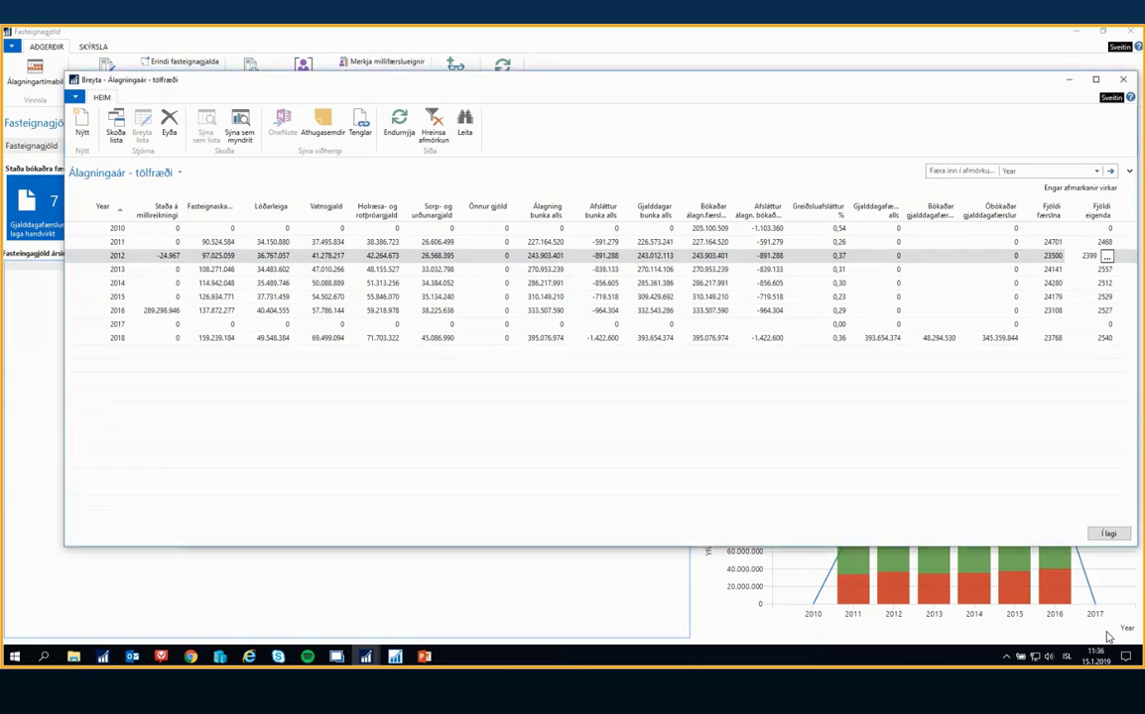
# Close the yearly statistics, the Álagningarár list and the Álagningartímabil list to return to the Fasteignagjöld overview
pyautogui.press('Escape')
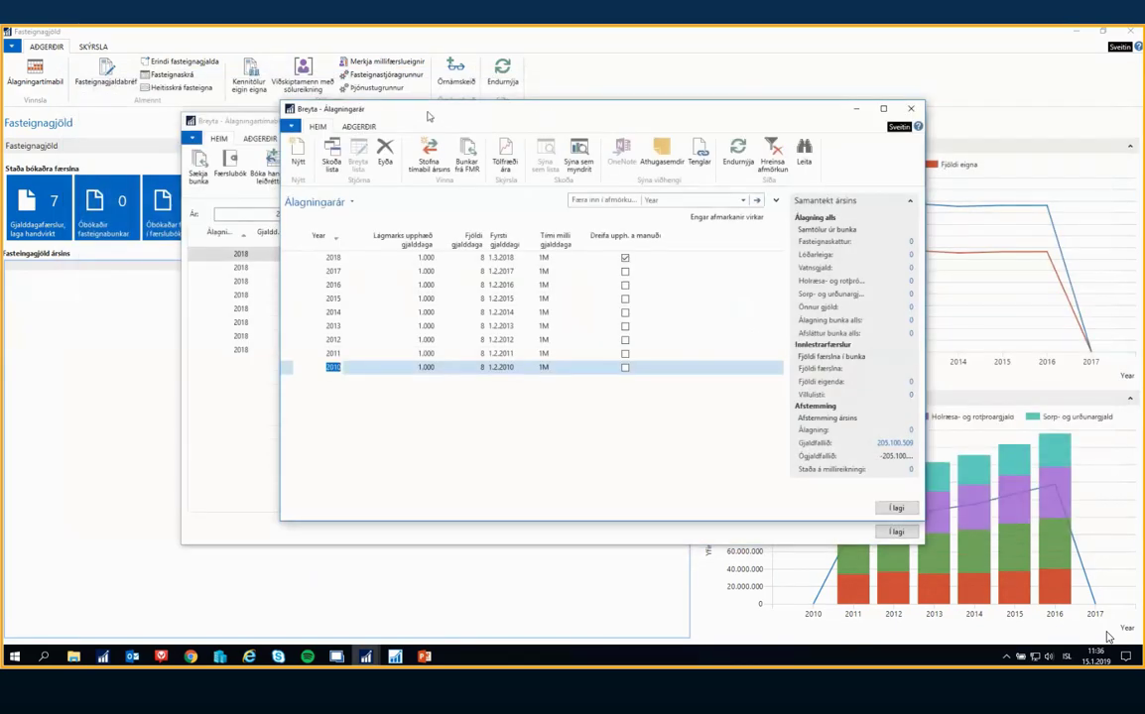
pyautogui.moveTo(429, 115); pyautogui.dragTo(402, 114)
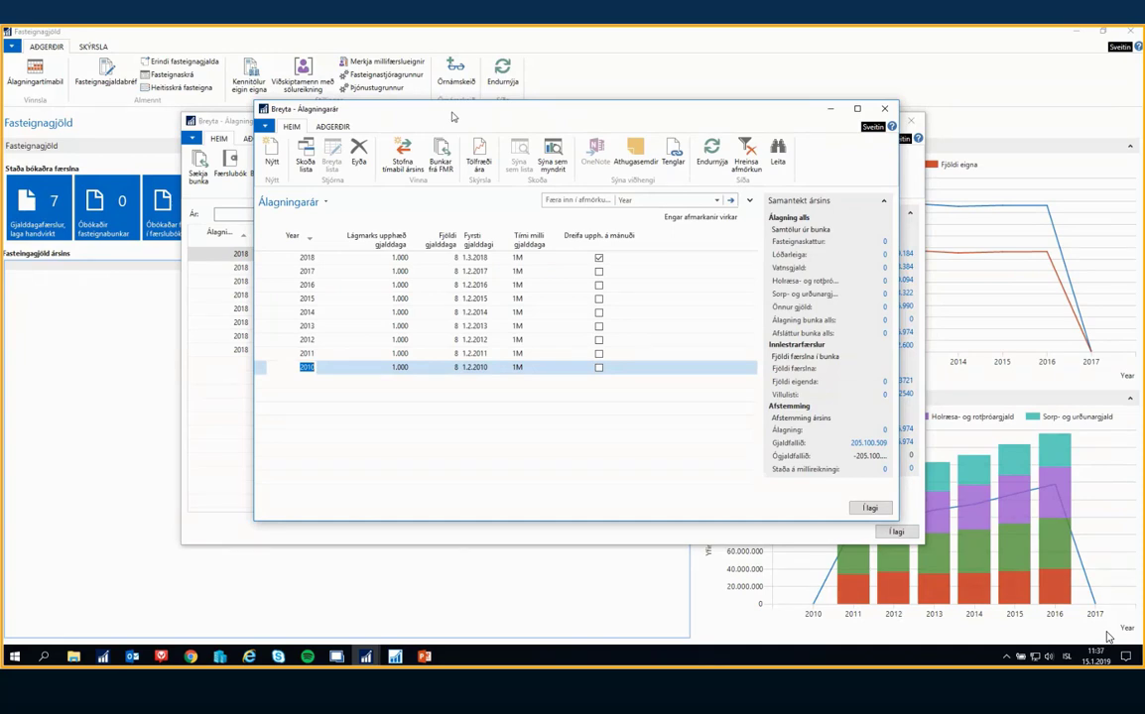
pyautogui.press('Escape')
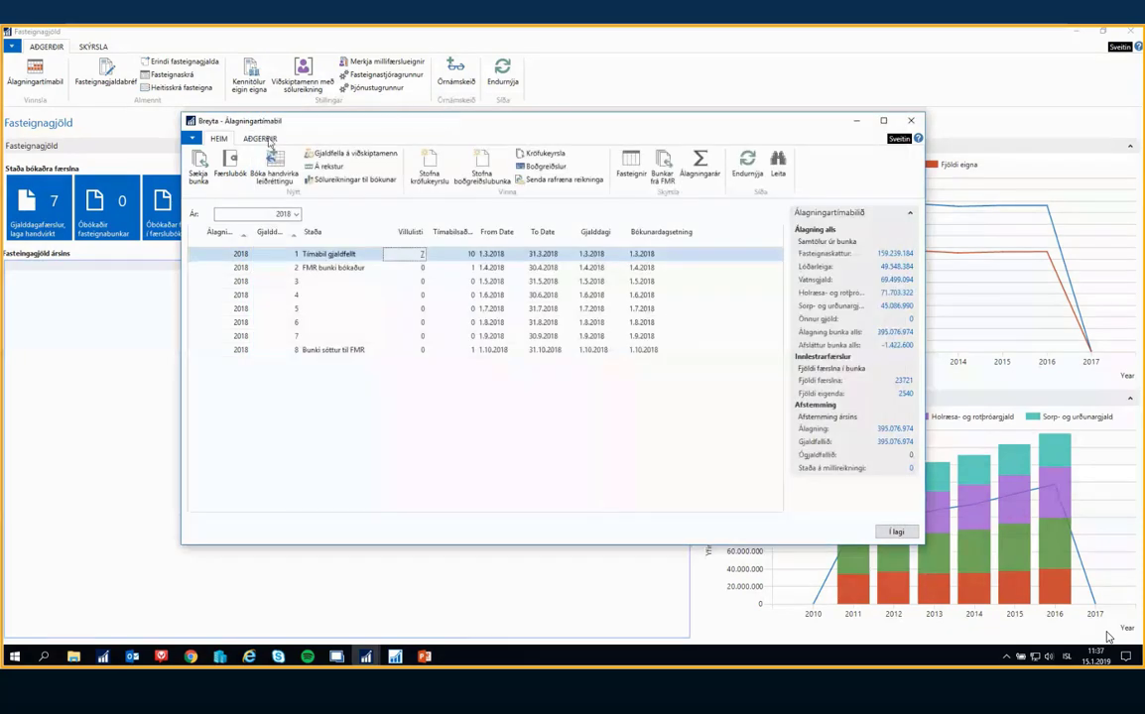
pyautogui.press('Escape')
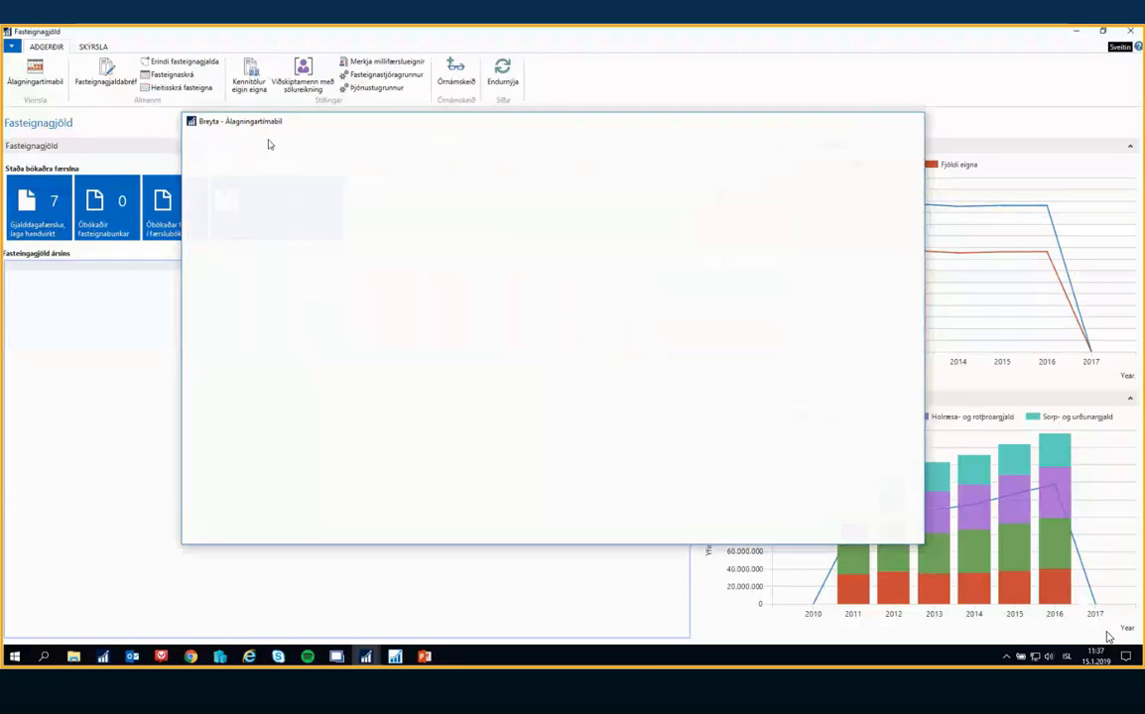
# Open the Skýrsla til fasteignasala report and filter it by the property's Fastanúmer
pyautogui.click(95, 48)
pyautogui.click(46, 48)
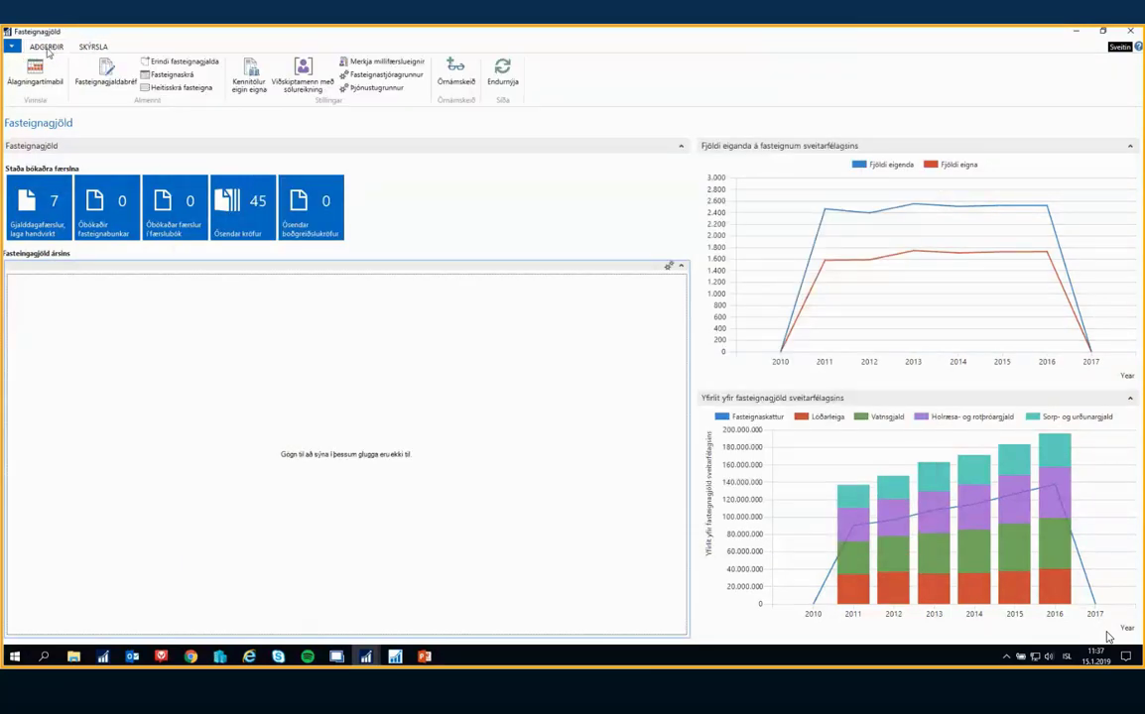
pyautogui.click(90, 48)
pyautogui.click(28, 68)
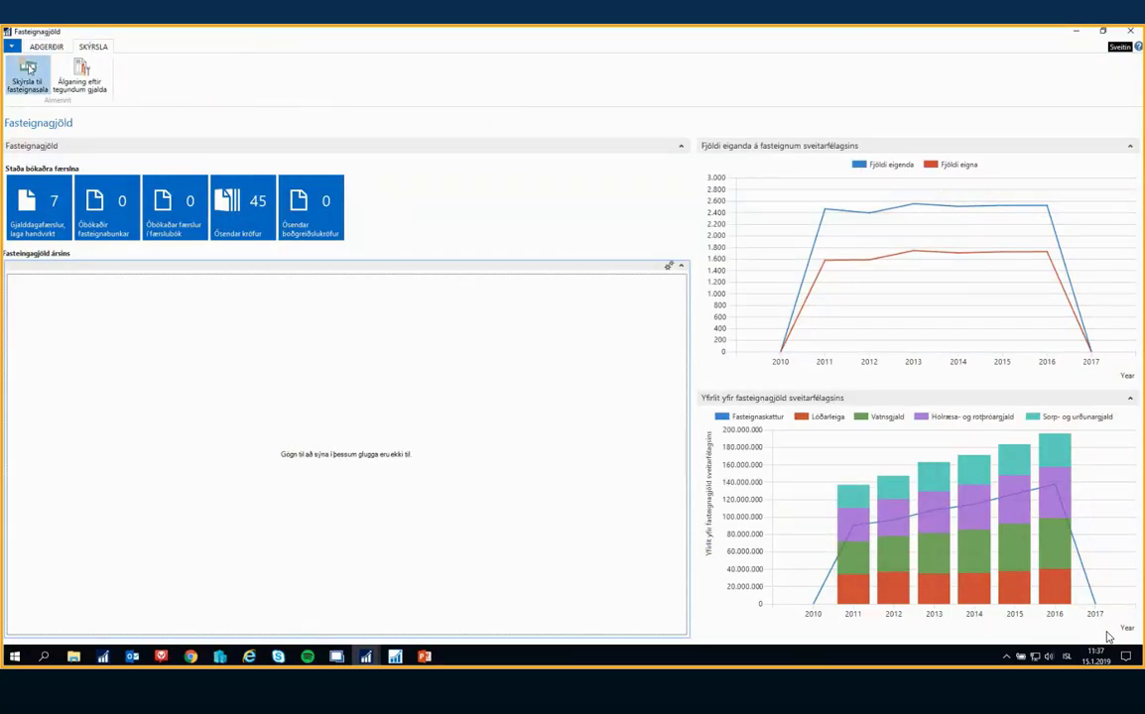
pyautogui.click(224, 211)
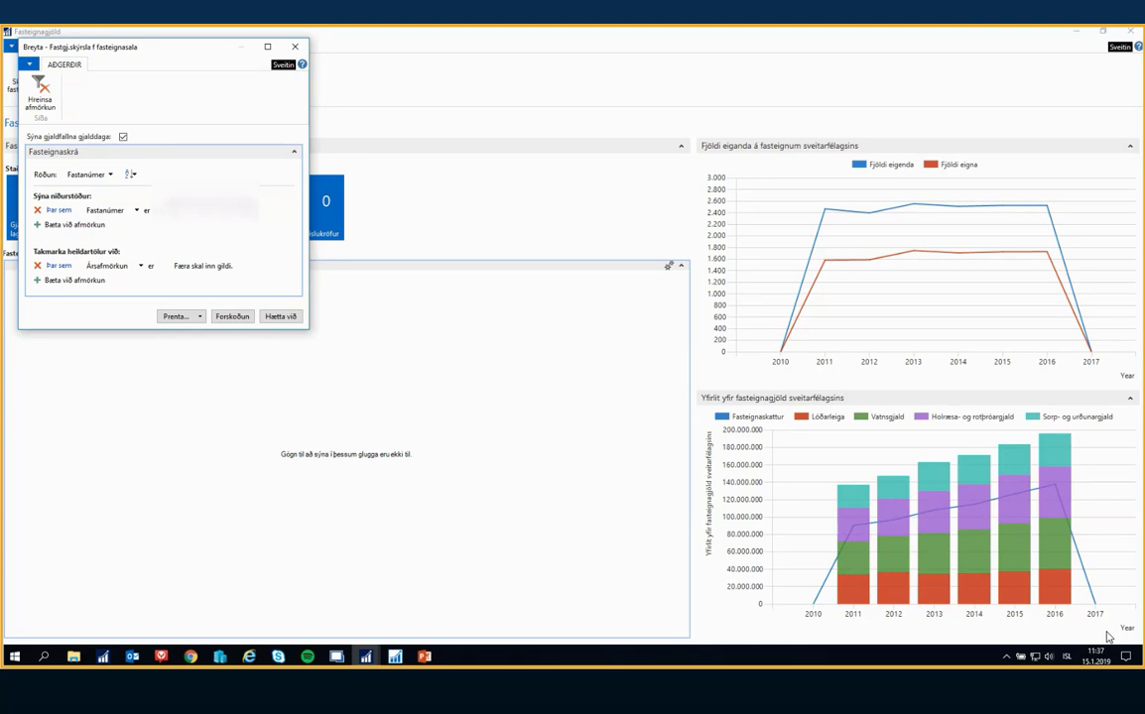
pyautogui.press('Tab')
pyautogui.press('Tab')
pyautogui.press('Tab')
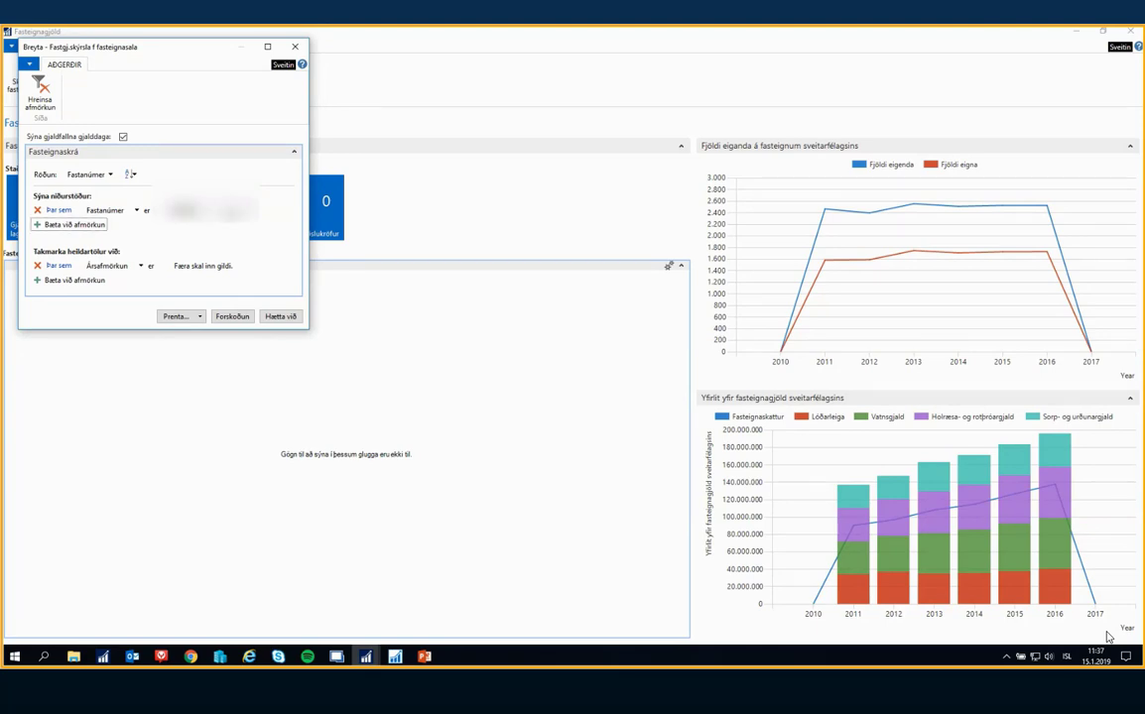
# Set the report's Ársafmörkun to 2018, preview the property report, and close the preview
pyautogui.write('2018')
pyautogui.press('Tab')
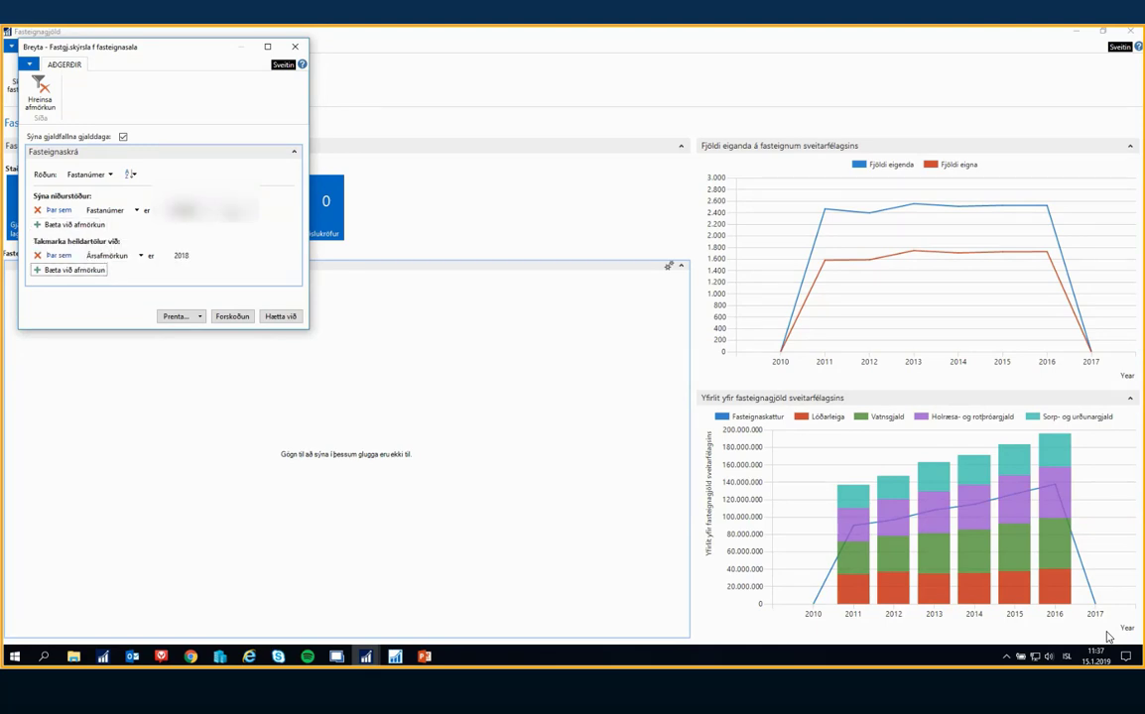
pyautogui.click(243, 319)
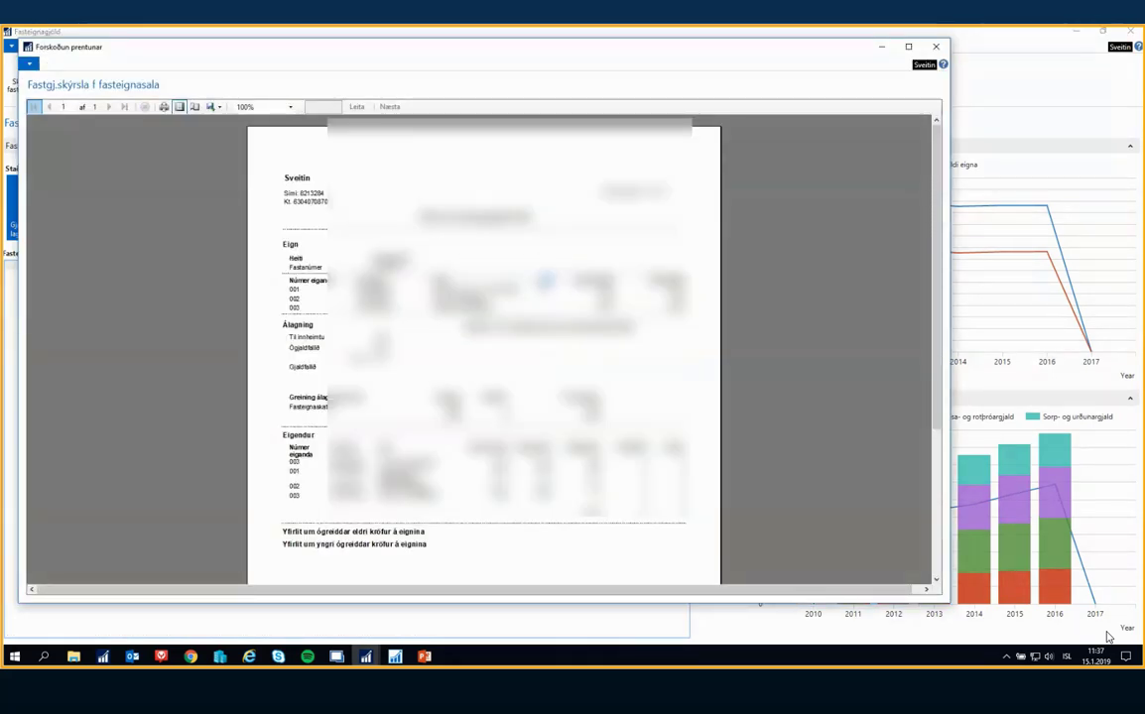
pyautogui.press('Escape')
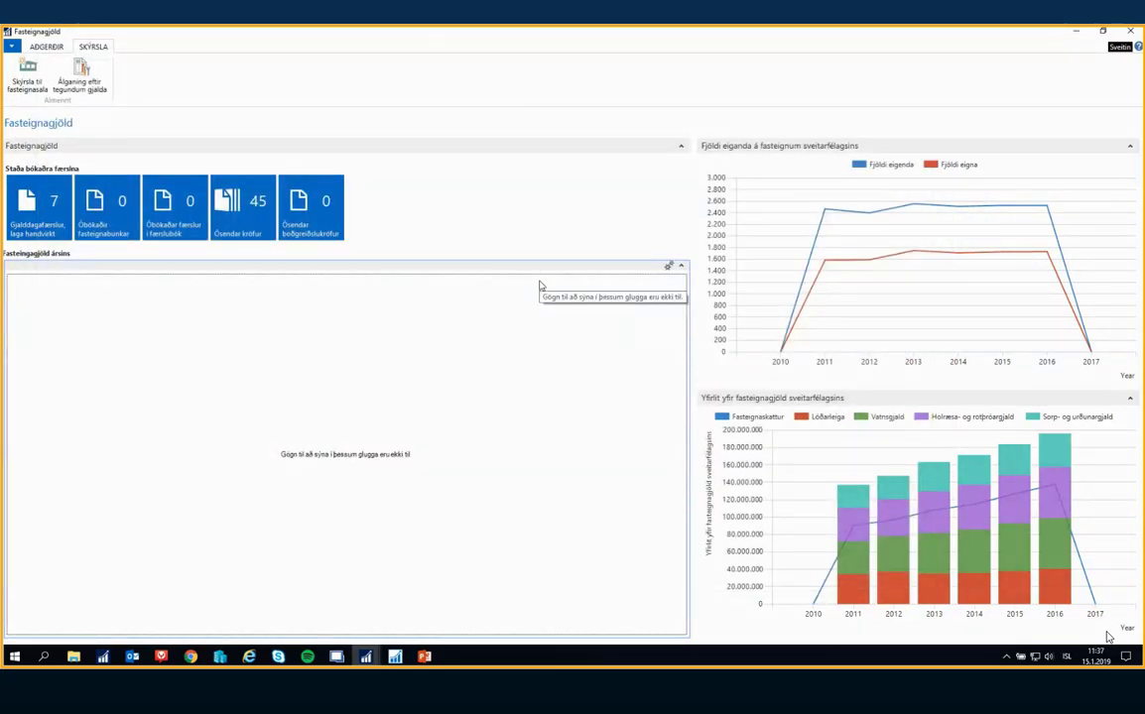
# Open the Erindi fasteignagjalda list and bring up the full Tegund erindis list for the existing request
pyautogui.click(48, 48)
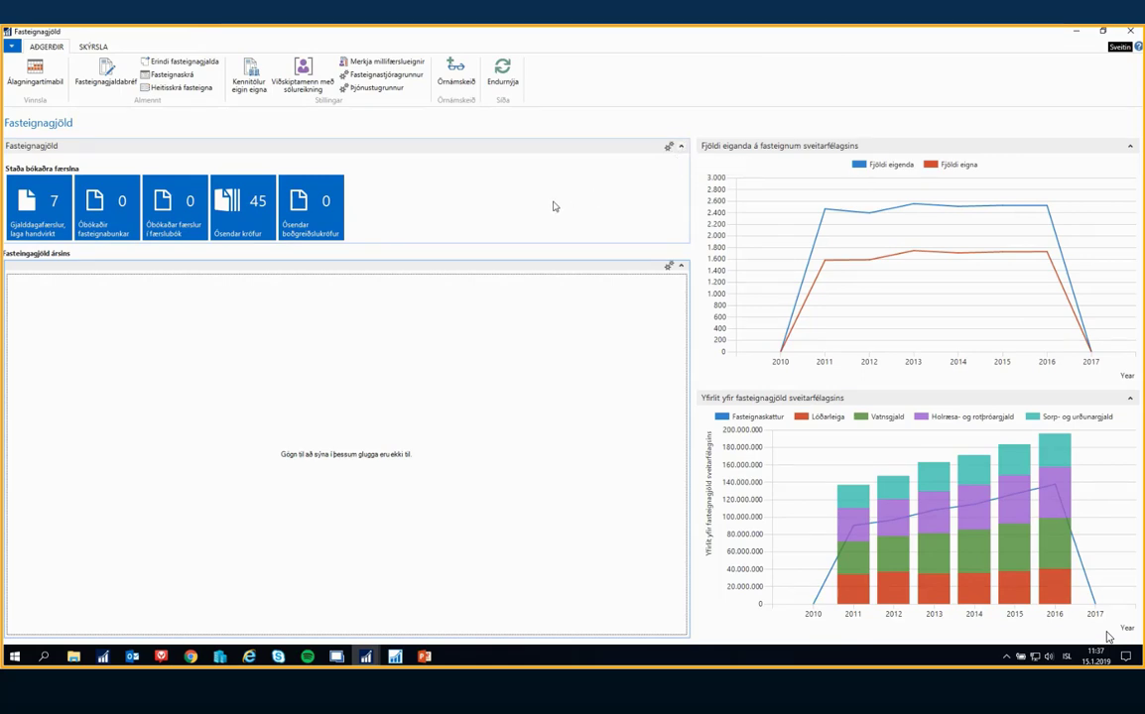
pyautogui.click(166, 66)
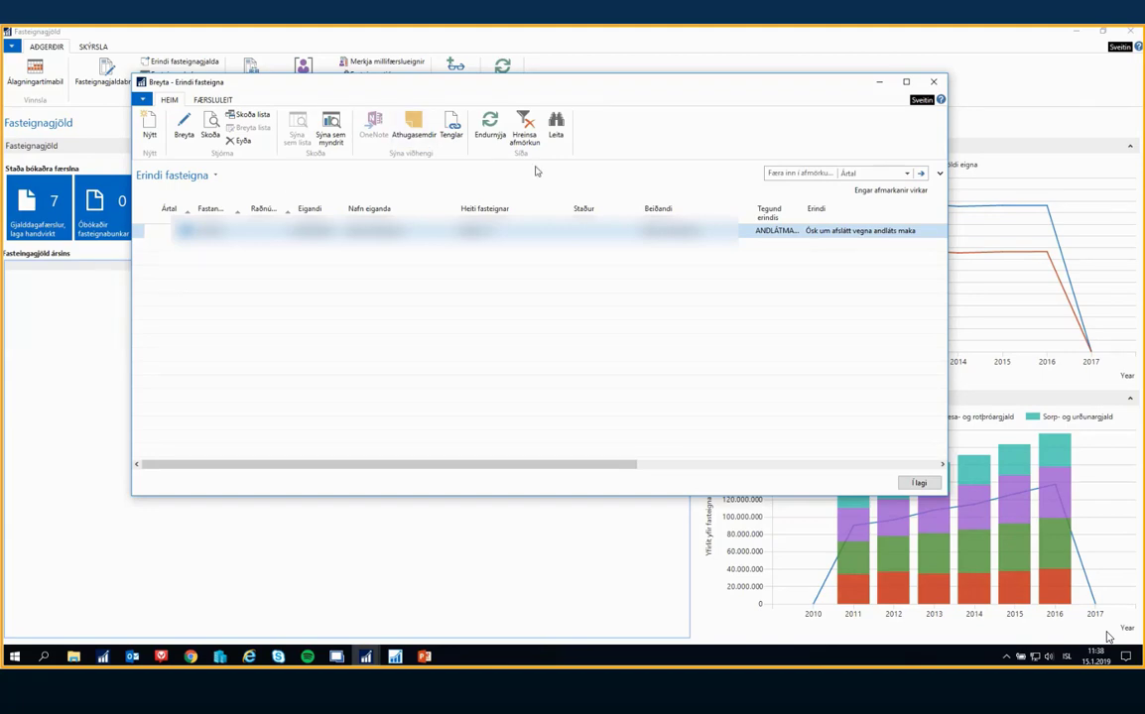
pyautogui.click(778, 230)
pyautogui.click(797, 231)
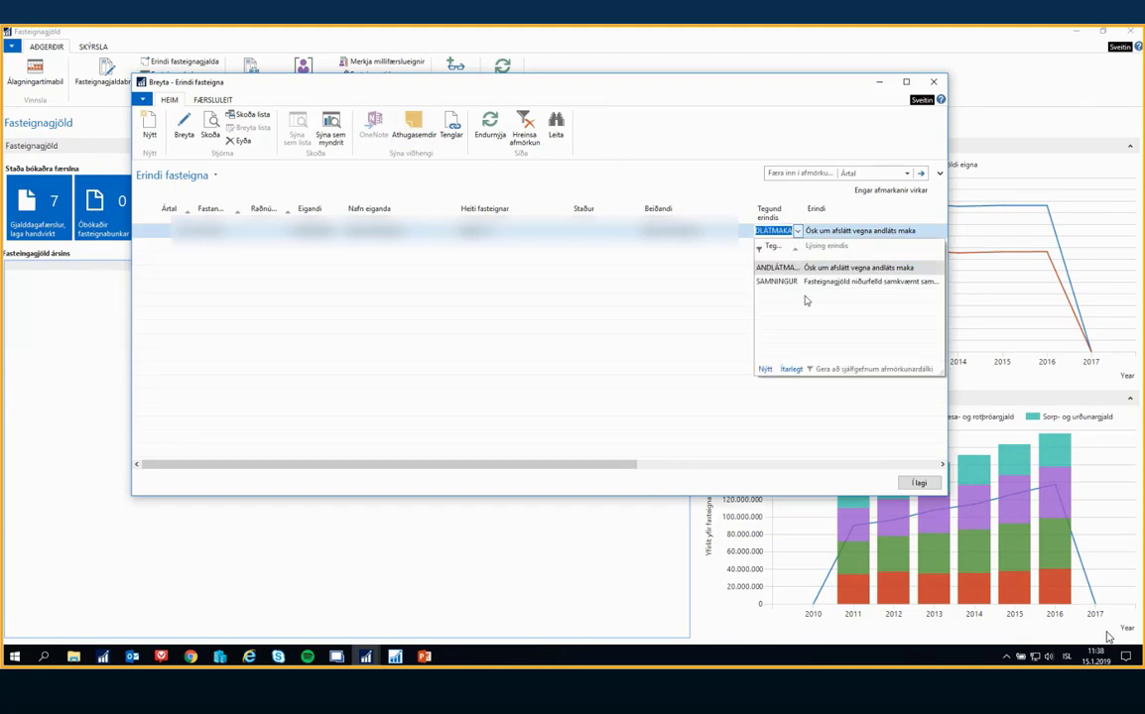
pyautogui.click(791, 369)
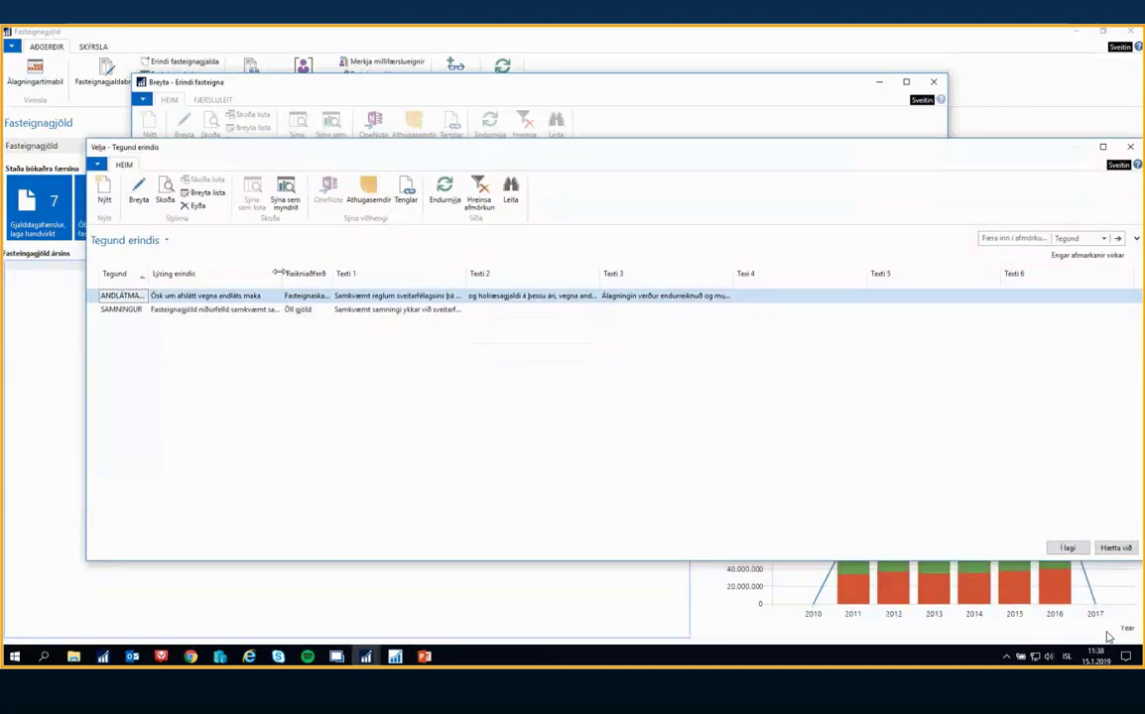
# Open the SAMNINGUR request type card, expand Megintexti úrlausnar, and enlarge the card so its texts are readable
pyautogui.click(127, 311)
pyautogui.click(139, 194)
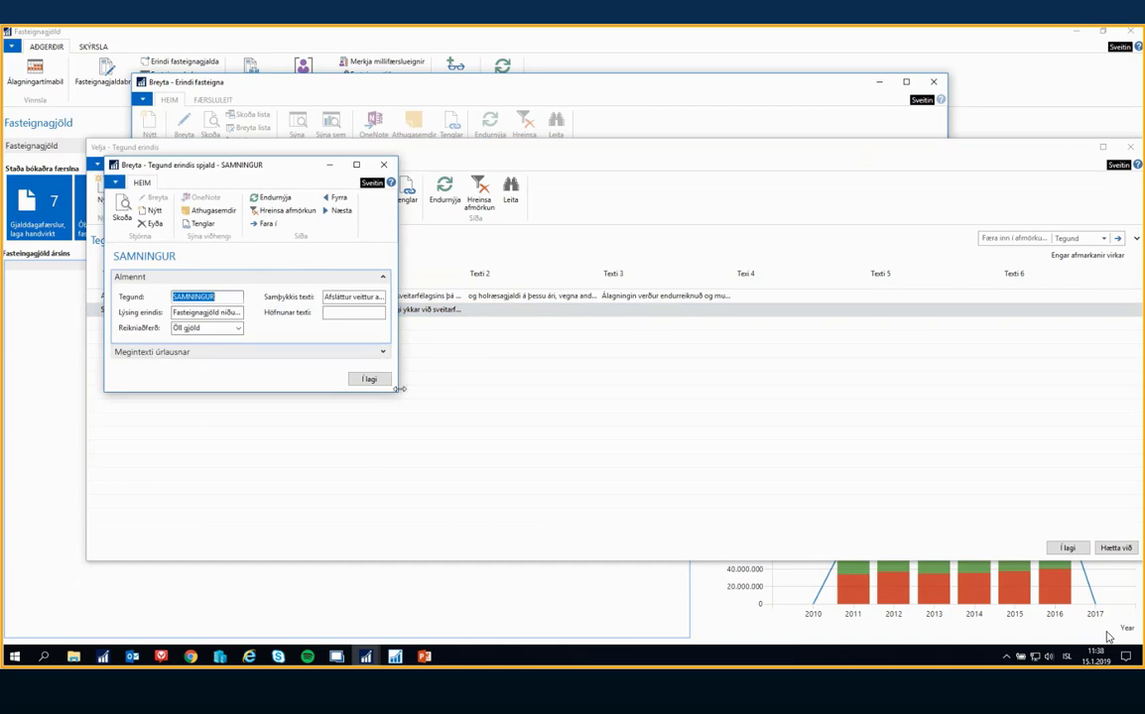
pyautogui.moveTo(397, 391); pyautogui.dragTo(439, 508)
pyautogui.click(425, 351)
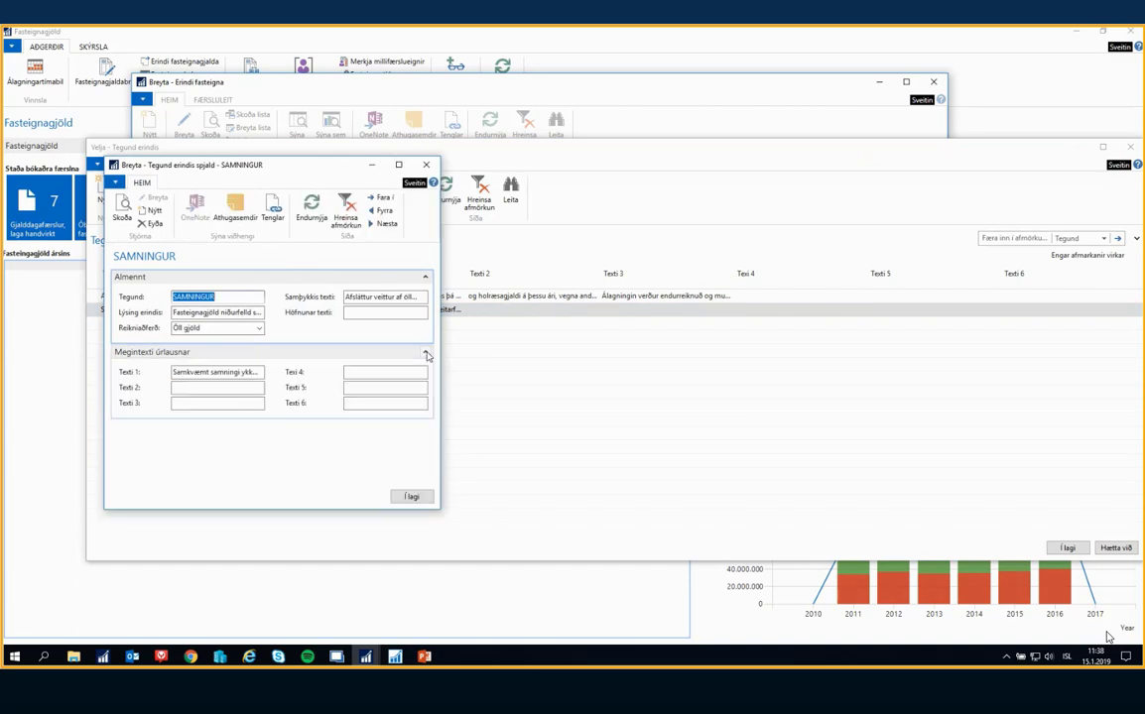
pyautogui.moveTo(256, 162); pyautogui.dragTo(485, 142)
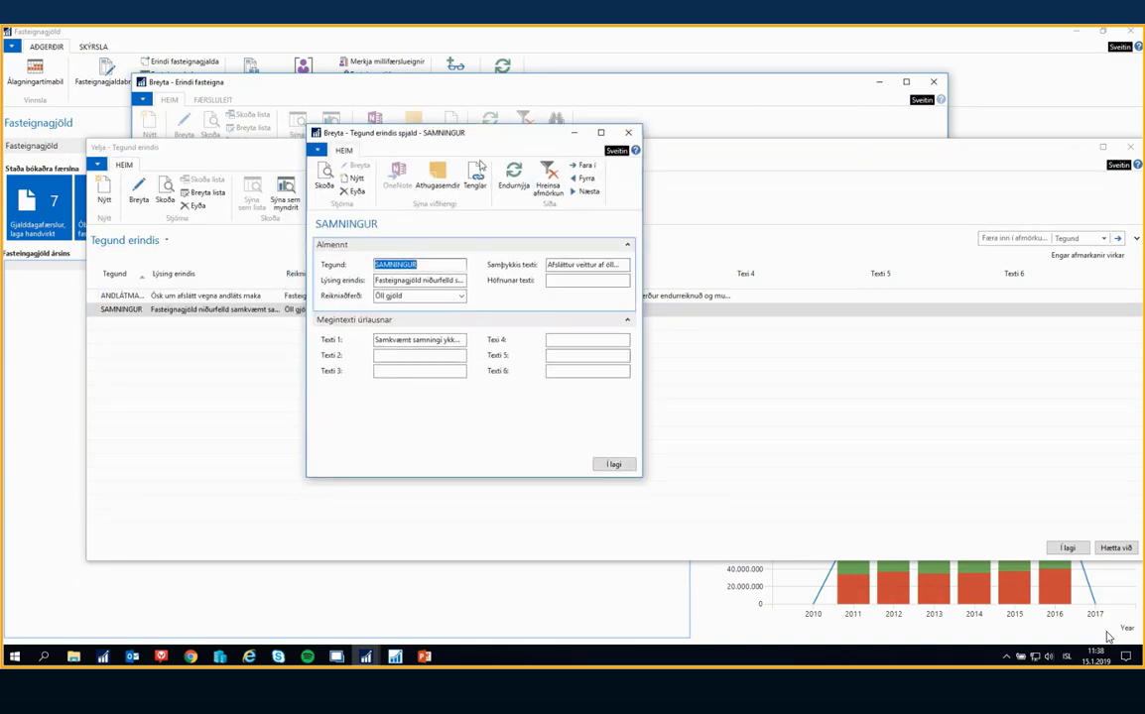
pyautogui.moveTo(404, 129); pyautogui.dragTo(617, 168)
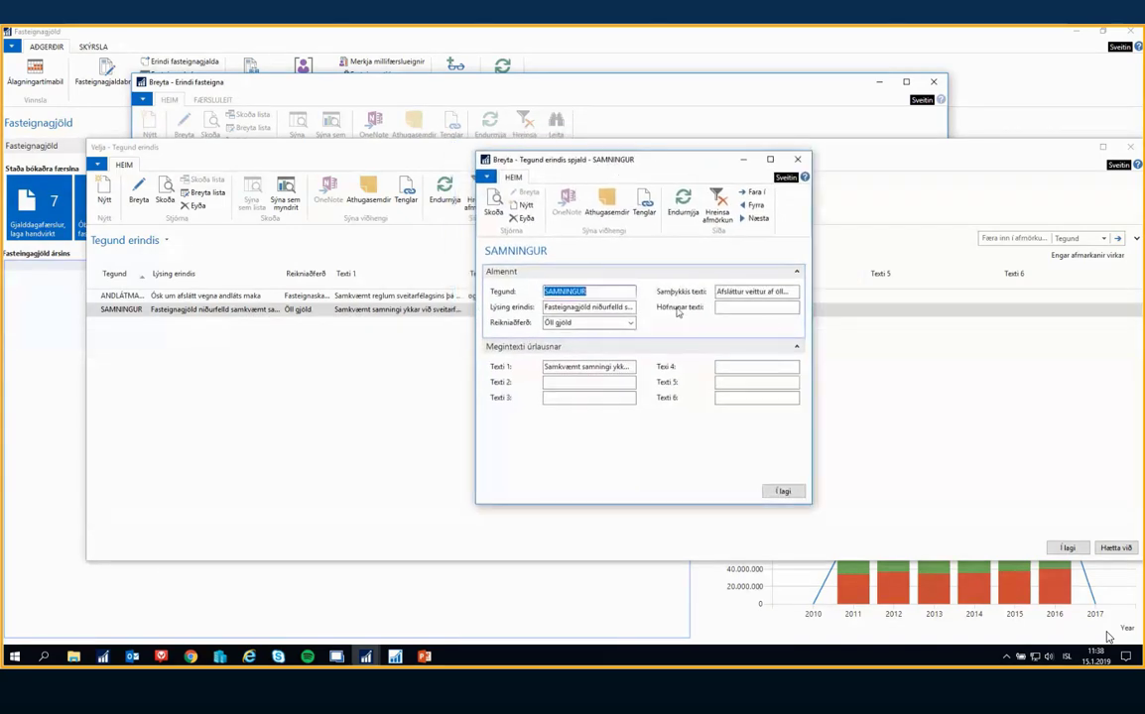
pyautogui.moveTo(835, 261); pyautogui.dragTo(1053, 262)
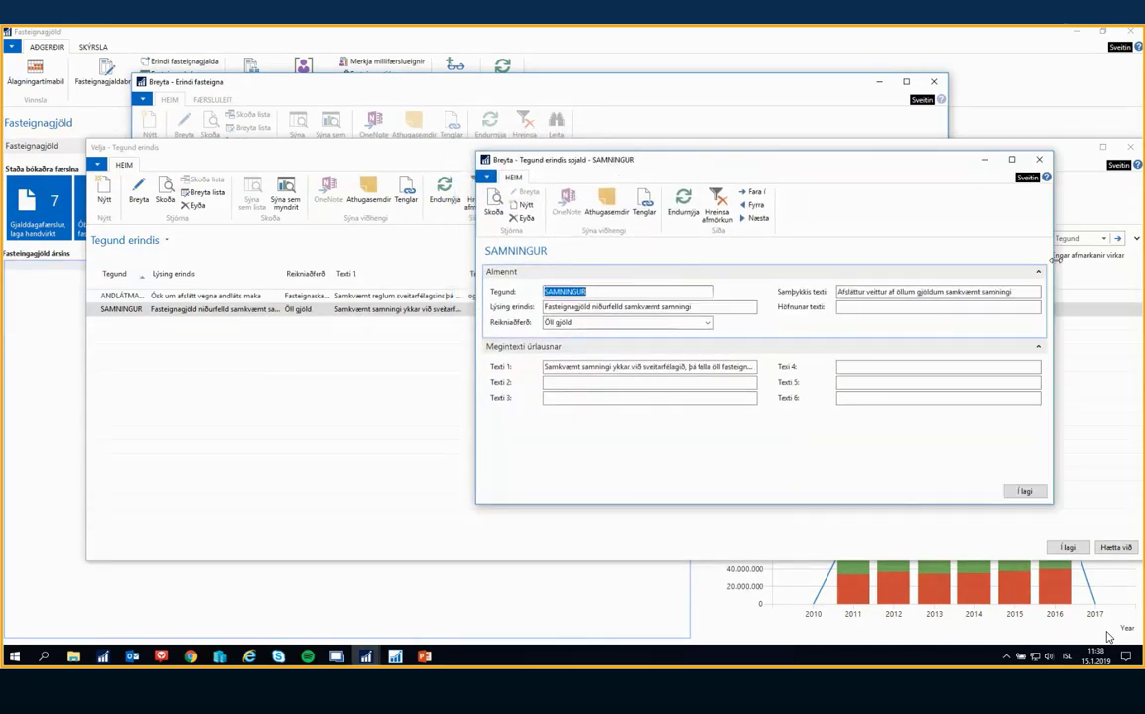
# Examine the SAMNINGUR card's Samþykkis texti, Höfnunar texti, Texti 1 and Reikniaðferð fields
pyautogui.moveTo(842, 293); pyautogui.dragTo(1006, 295)
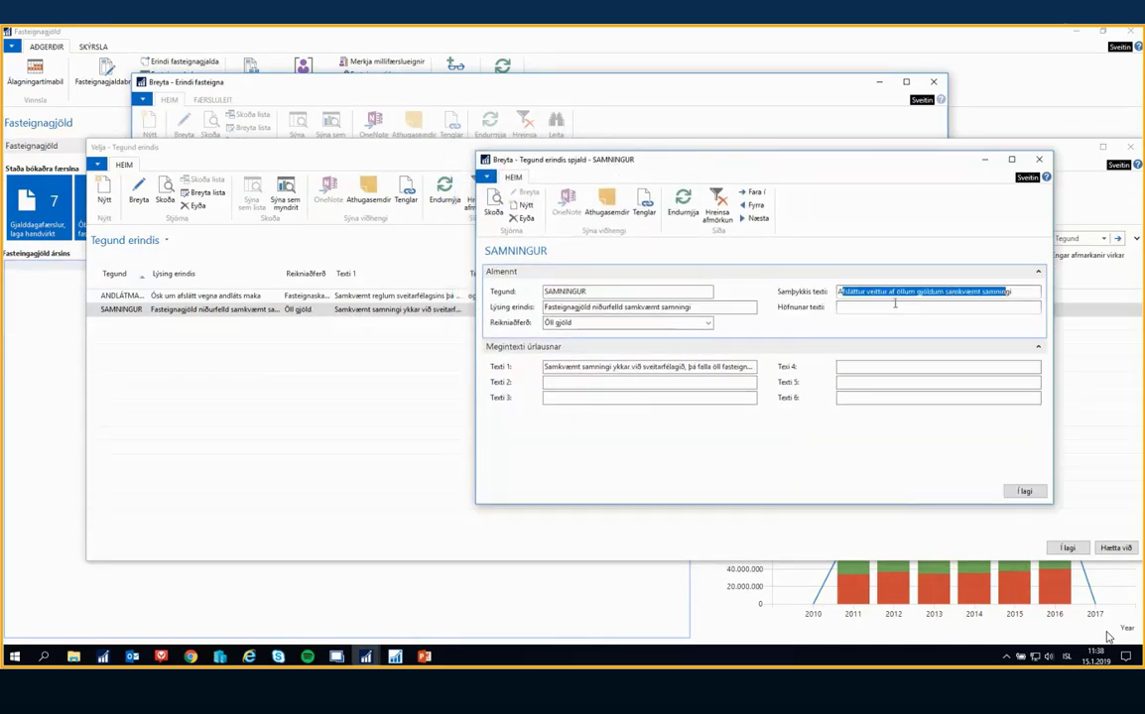
pyautogui.click(845, 307)
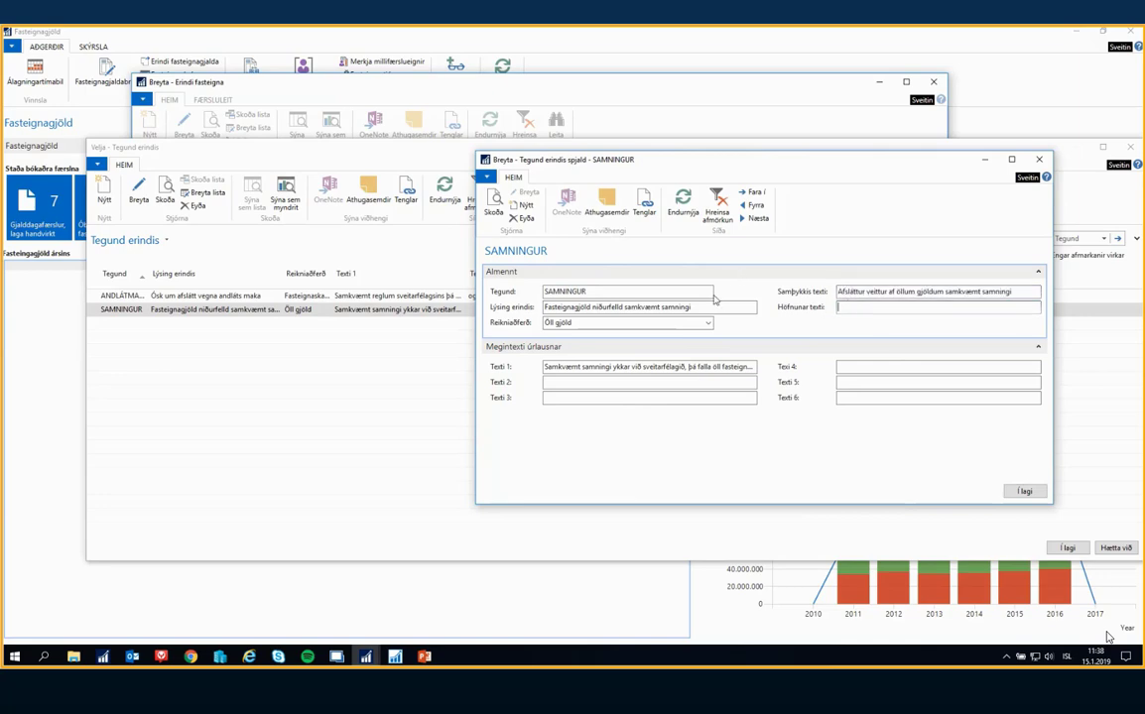
pyautogui.moveTo(545, 366); pyautogui.dragTo(888, 378)
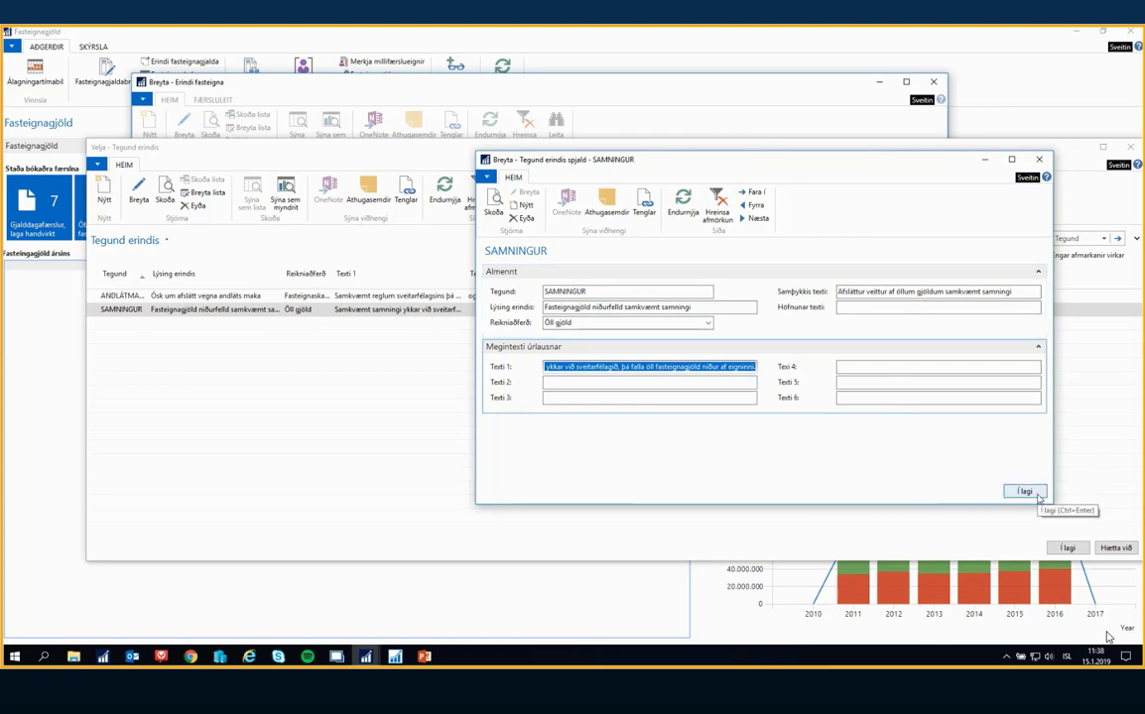
pyautogui.click(618, 323)
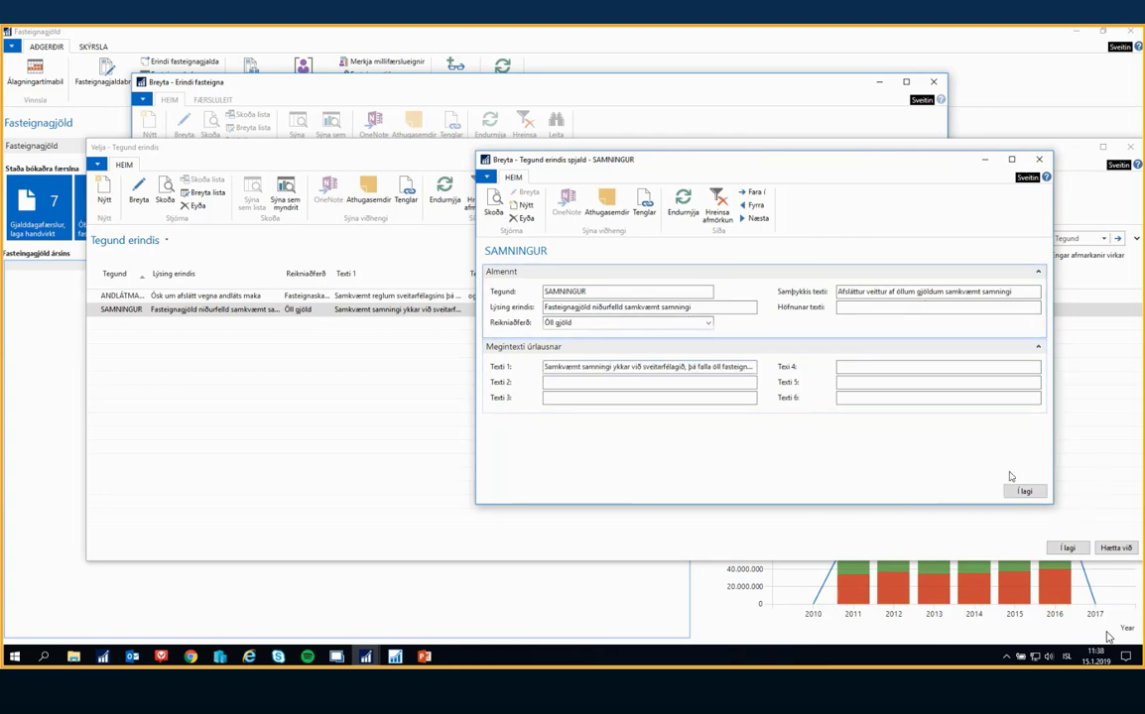
# Close the type card, assign SAMNINGUR to the request, and agree to overwrite its text with the standard text
pyautogui.click(1023, 491)
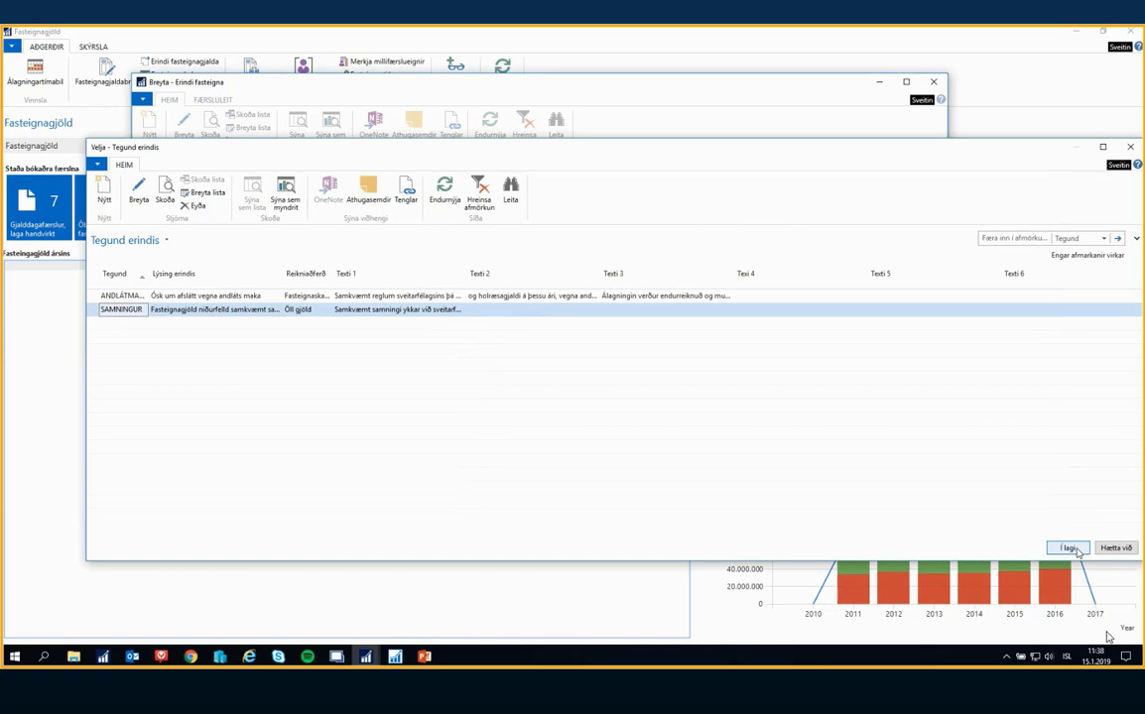
pyautogui.click(1068, 548)
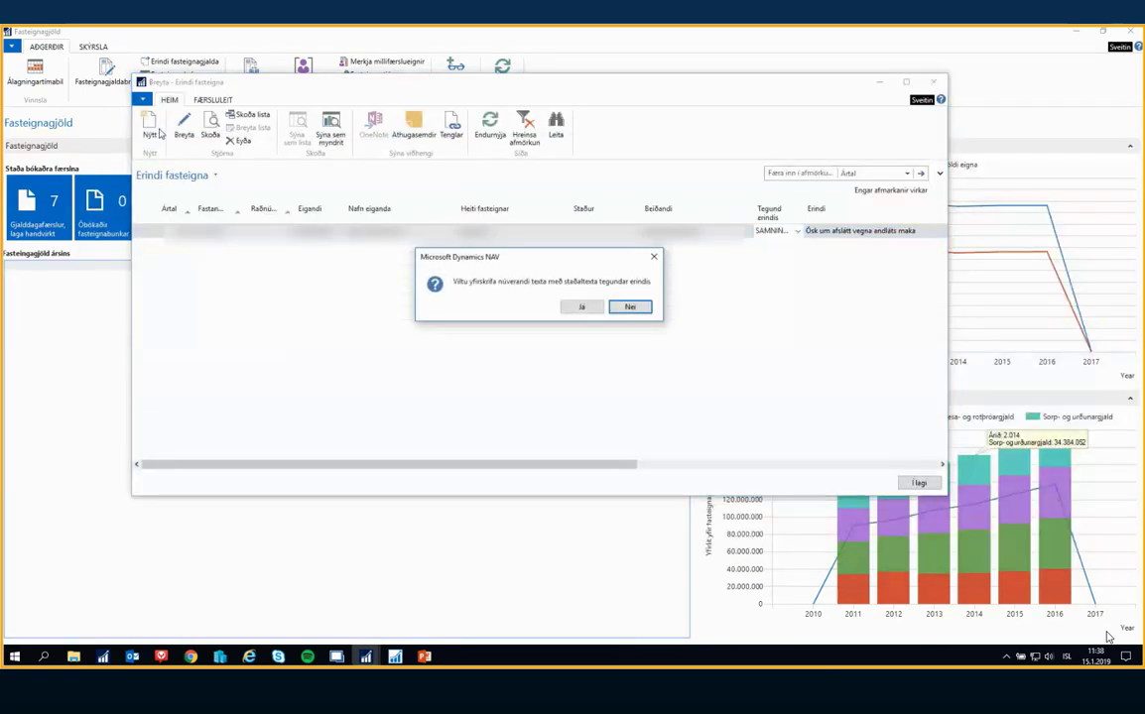
pyautogui.click(583, 308)
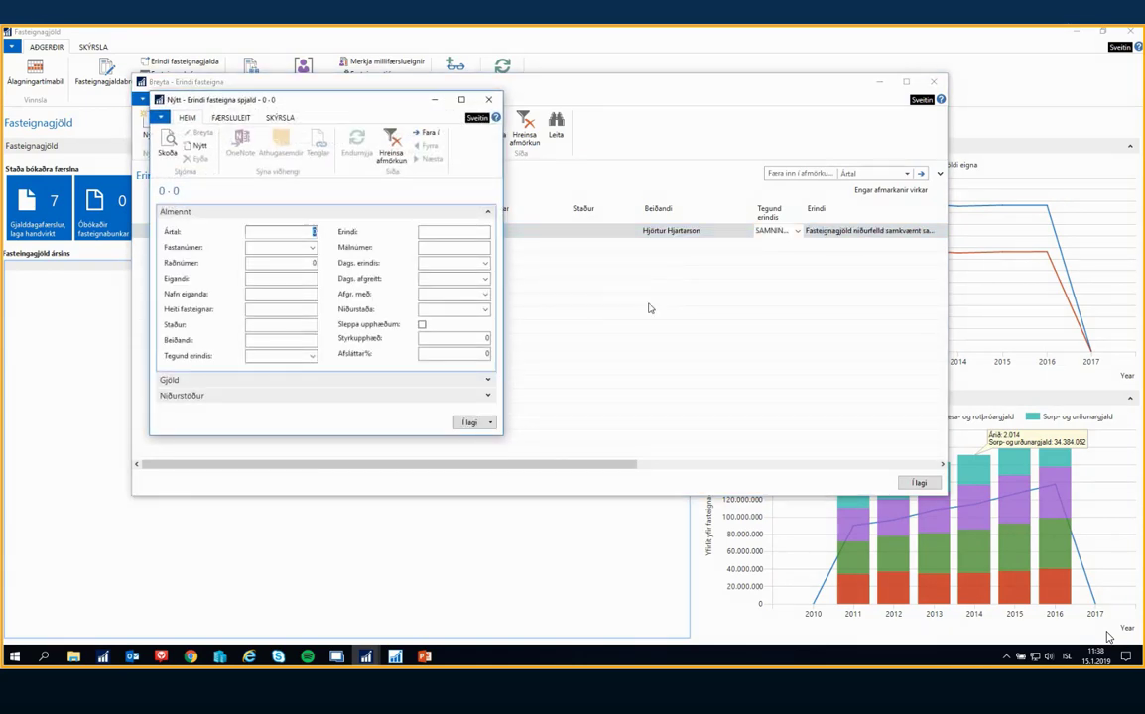
# Fill in the year on the new request card, choose SAMNINGUR as Tegund erindis, and enlarge the card
pyautogui.write('2018')
pyautogui.press('Tab')
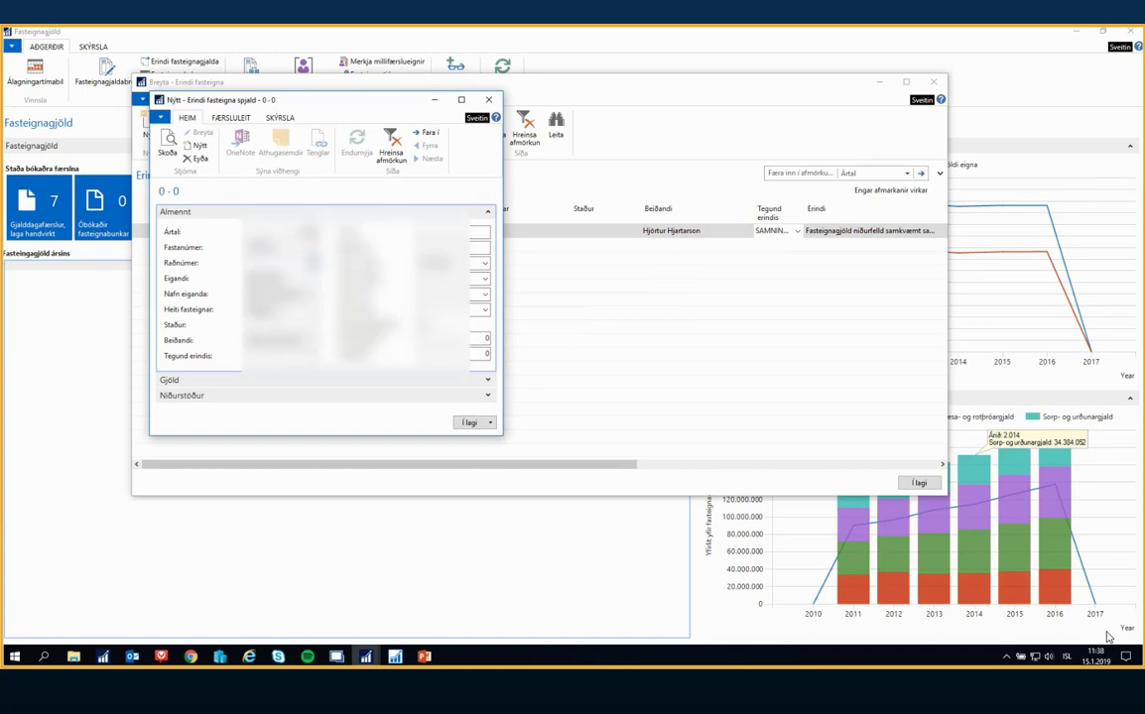
pyautogui.click(312, 357)
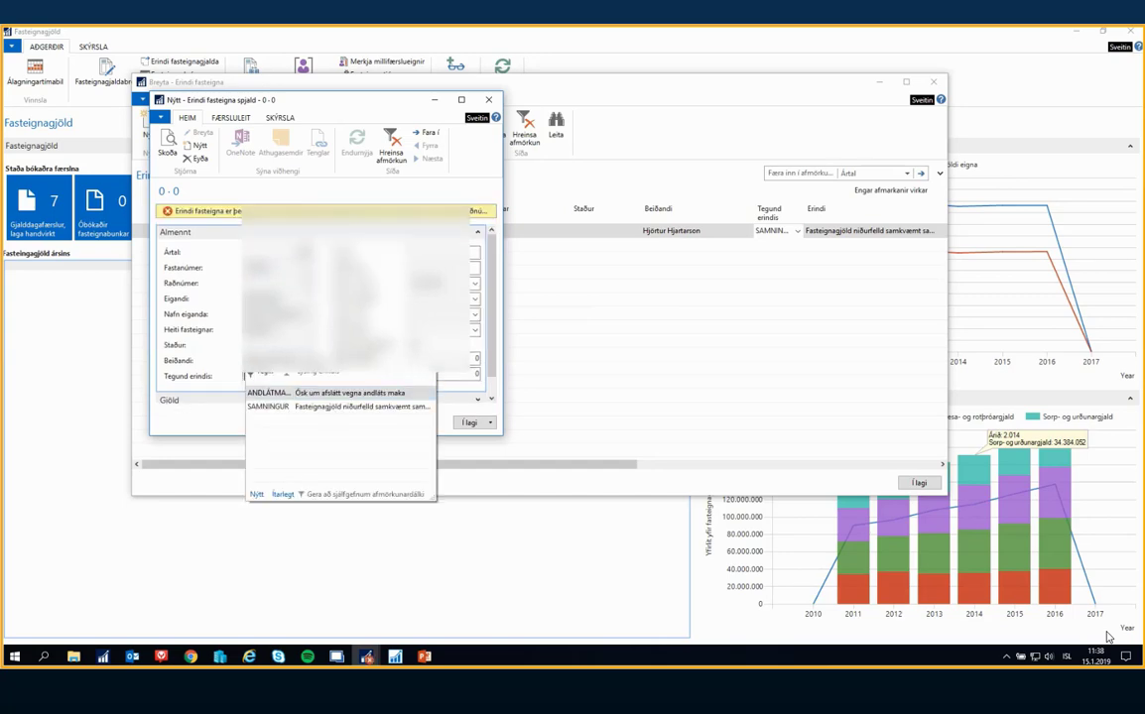
pyautogui.click(272, 408)
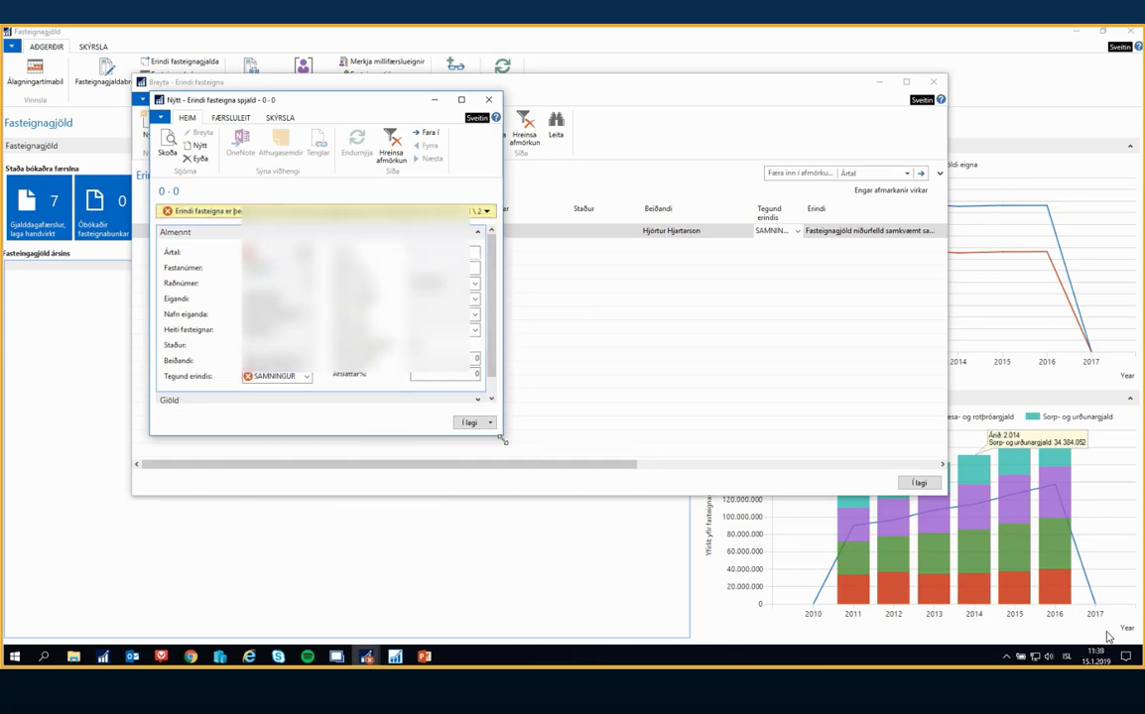
pyautogui.moveTo(501, 438); pyautogui.dragTo(956, 572)
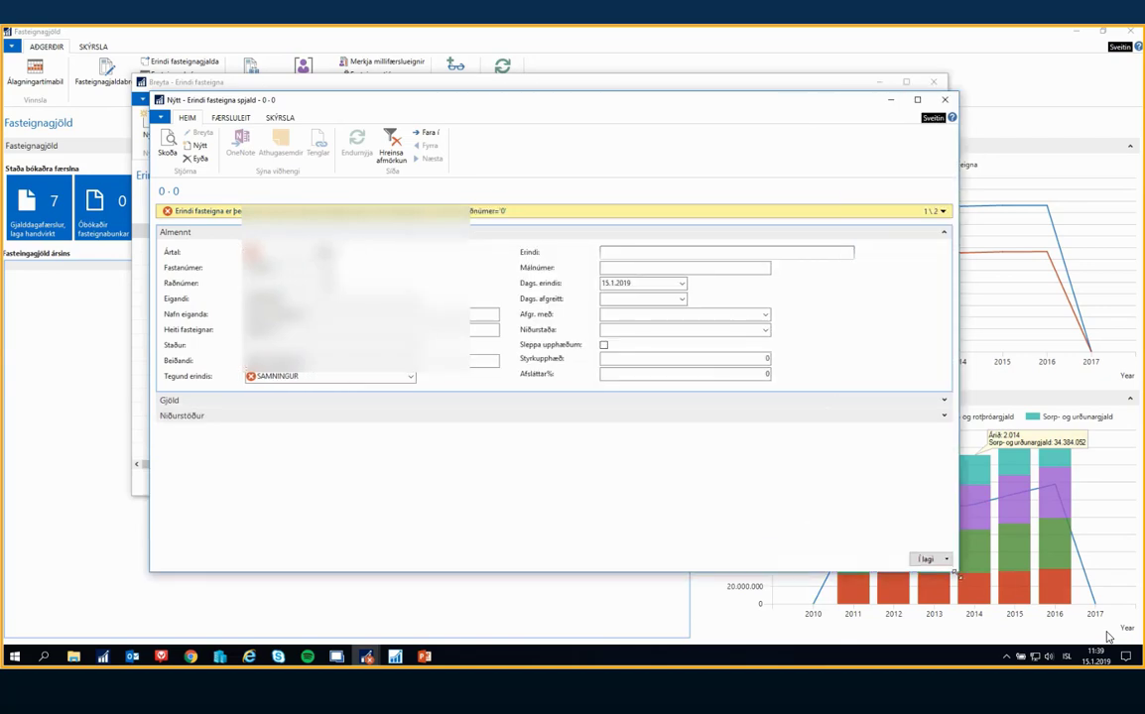
# Select another Fastanúmer for the new request and agree to overwrite its text with the type's standard text
pyautogui.click(943, 211)
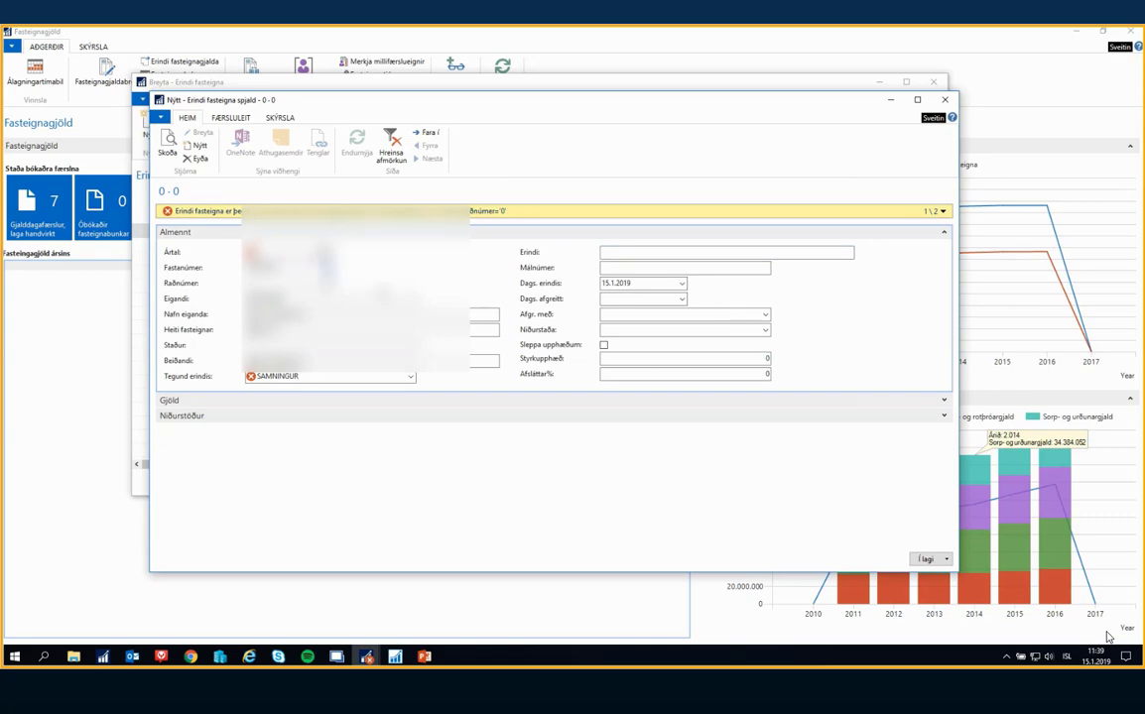
pyautogui.click(327, 269)
pyautogui.click(380, 290)
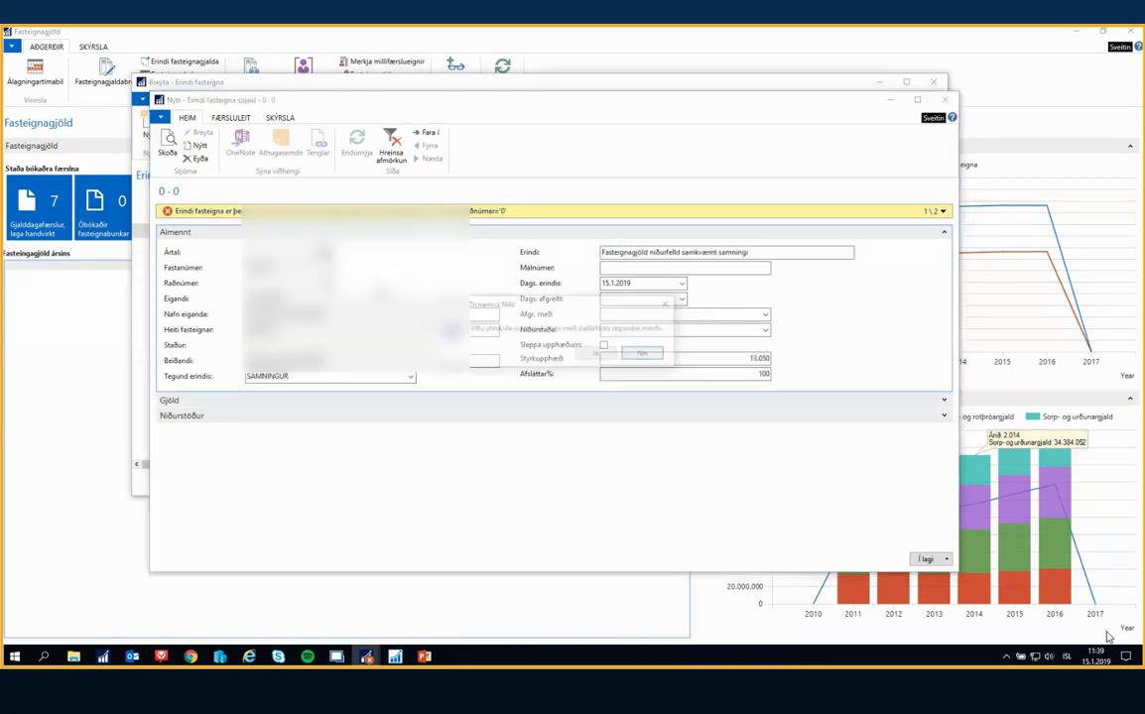
pyautogui.click(596, 354)
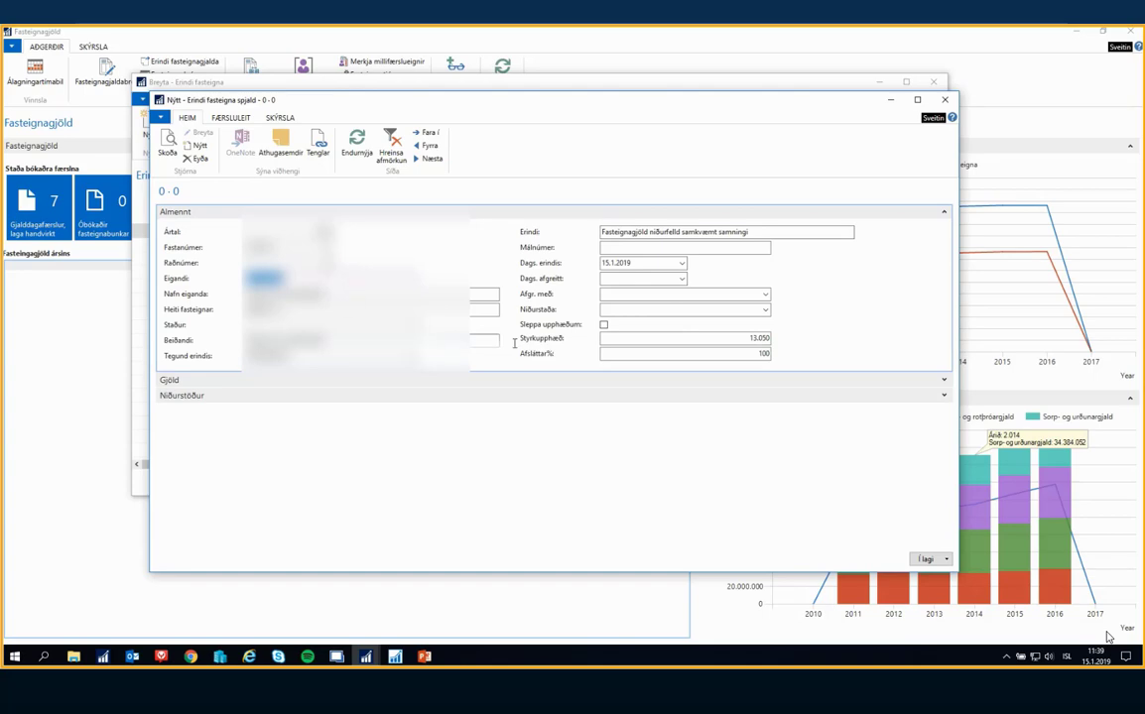
# Expand the Niðurstöður section and reselect SAMNINGUR as the new request's Tegund erindis
pyautogui.click(944, 399)
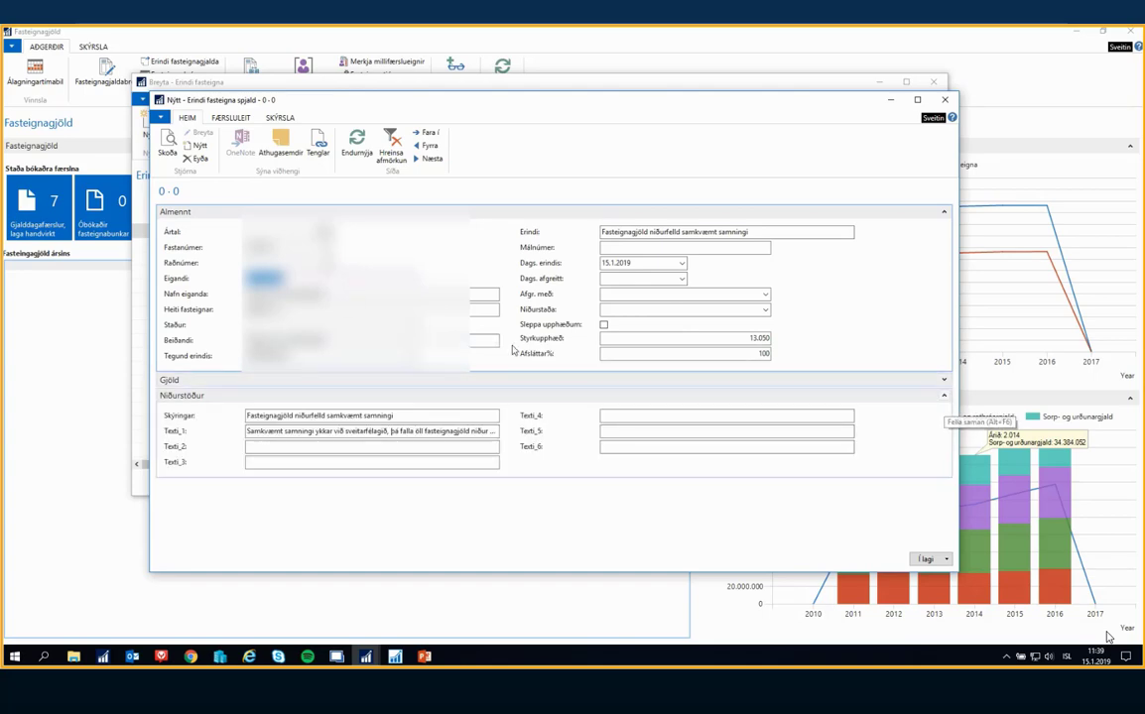
pyautogui.click(412, 357)
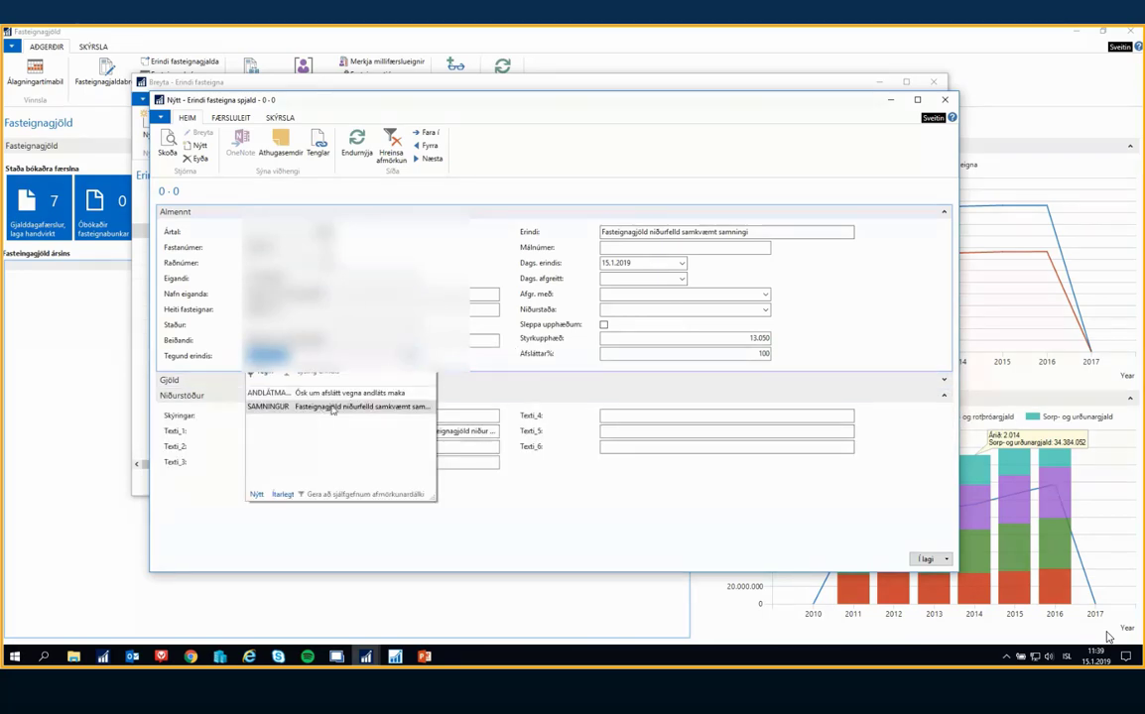
pyautogui.click(361, 408)
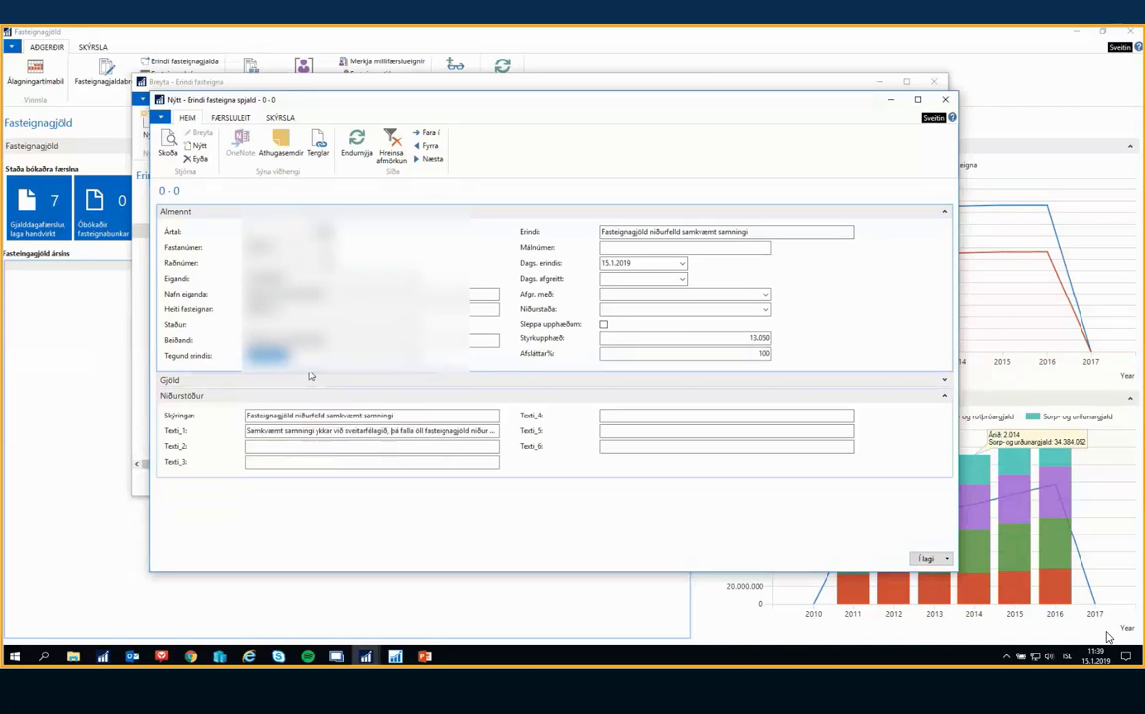
# Set the new request's Afgr. með to Bréf and its Niðurstaða to Breyting
pyautogui.click(712, 248)
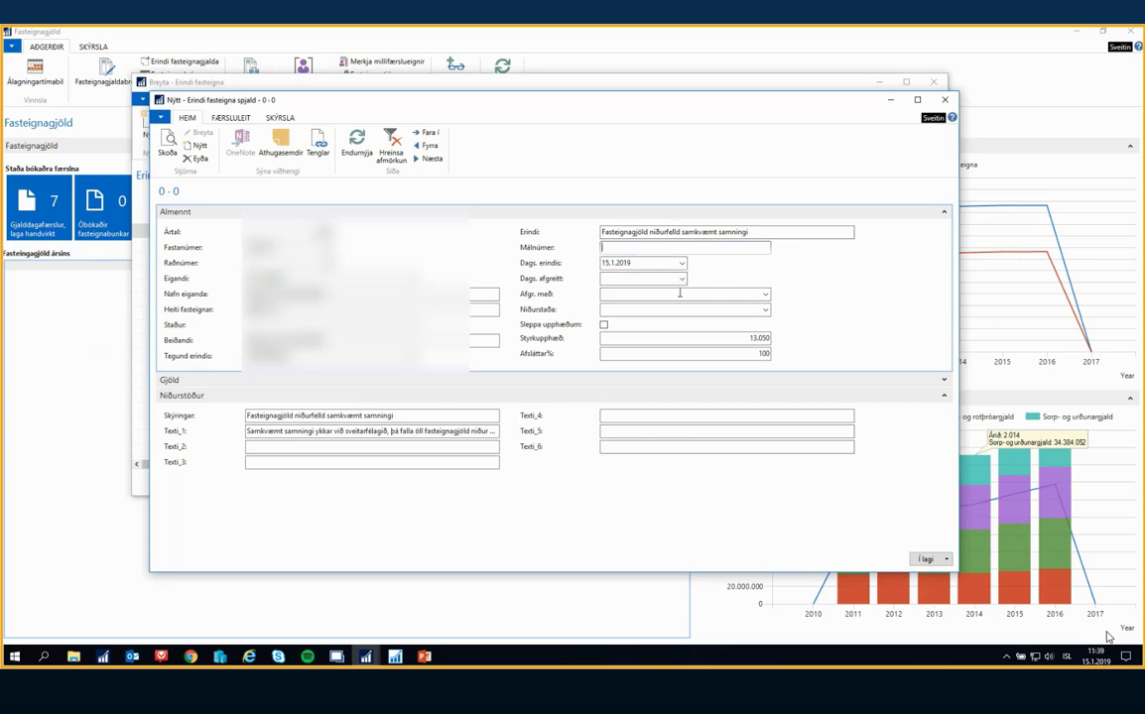
pyautogui.click(613, 263)
pyautogui.click(647, 278)
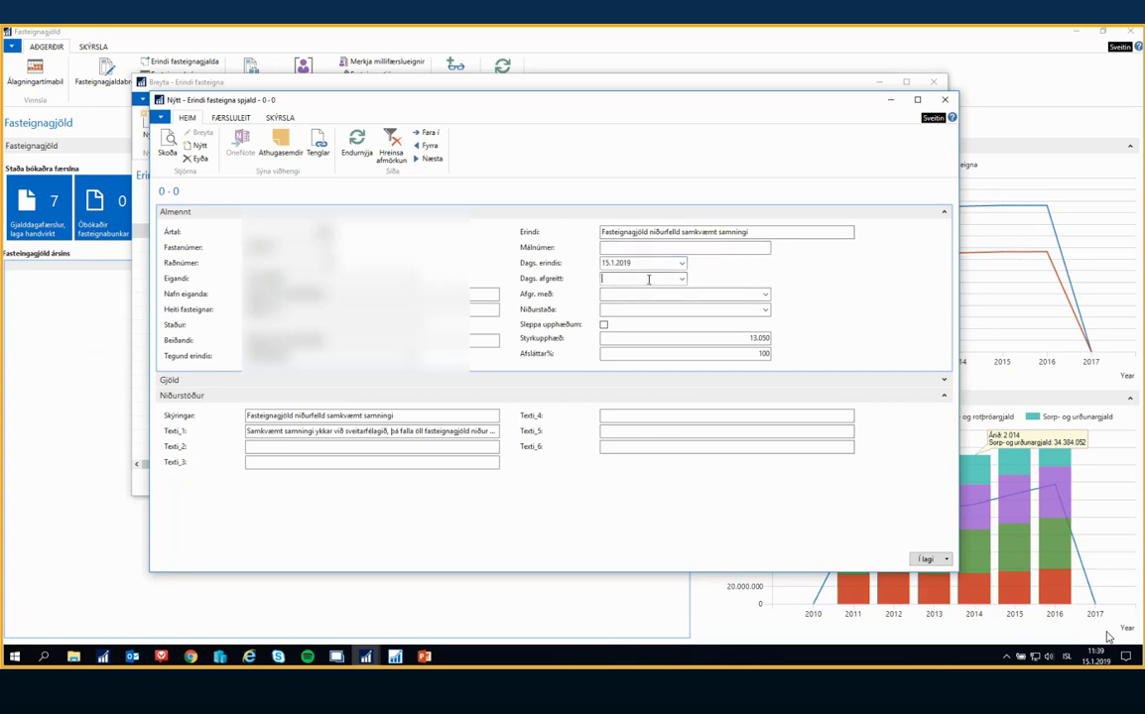
pyautogui.click(655, 293)
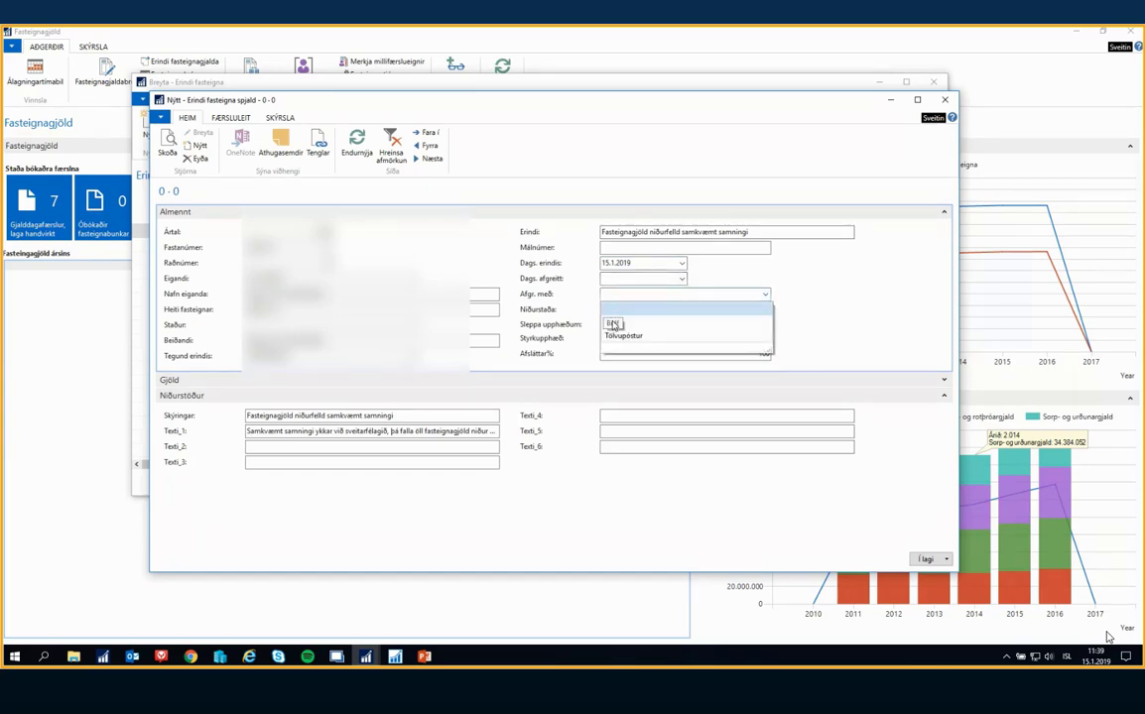
pyautogui.click(613, 324)
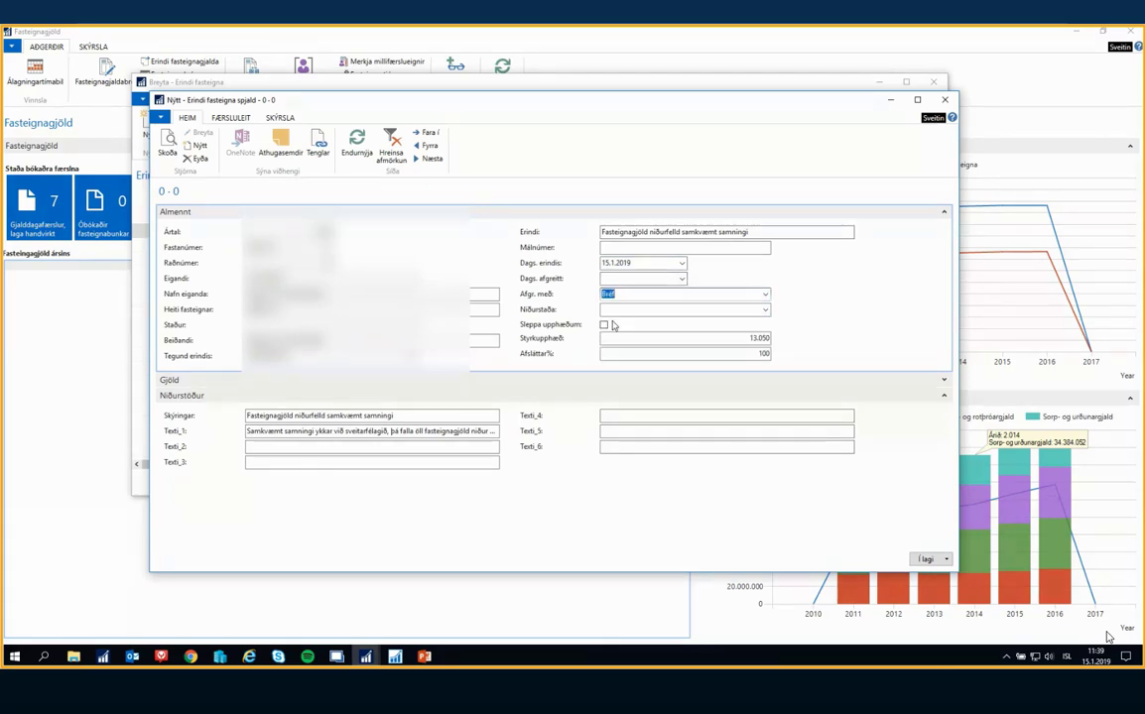
pyautogui.click(765, 310)
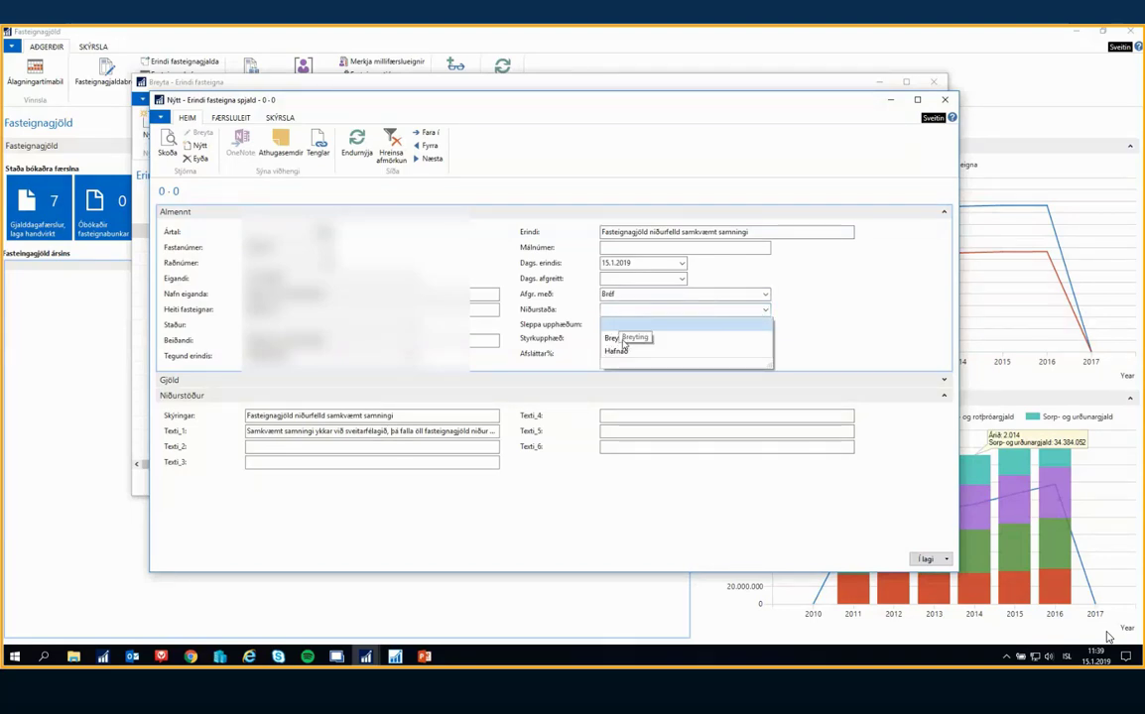
pyautogui.click(623, 343)
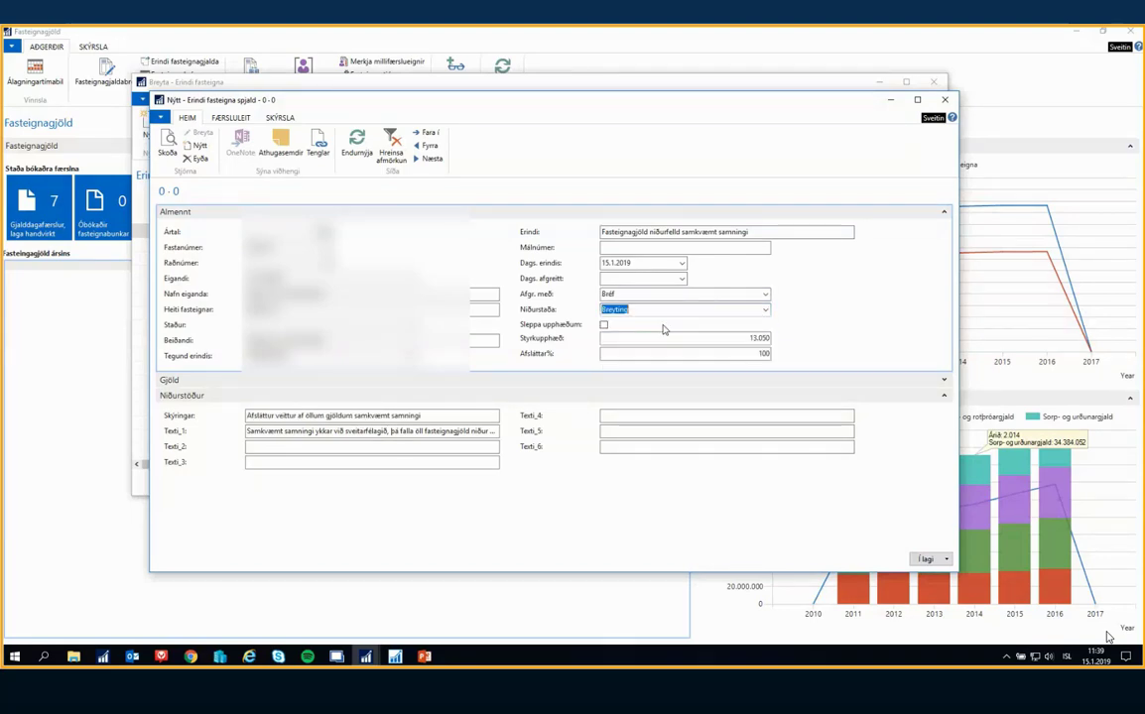
# Expand the Gjöld section and examine the request's previous charges, new charges and differences alongside the result texts
pyautogui.click(945, 382)
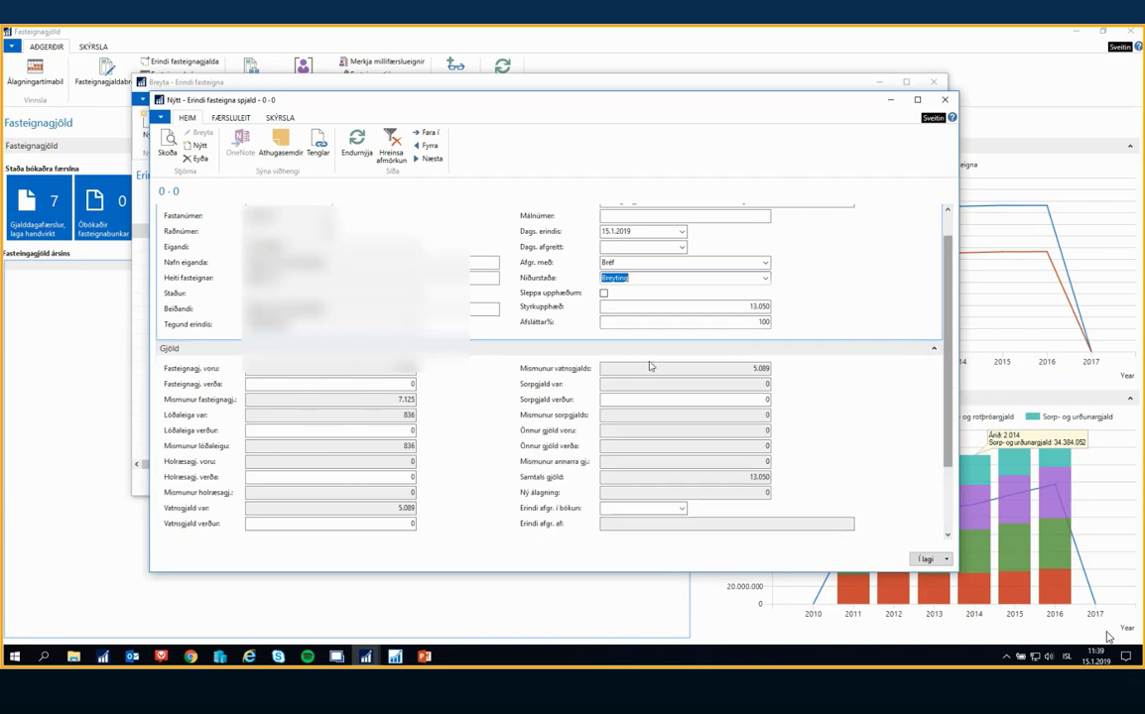
pyautogui.scroll(-2, 686, 305)
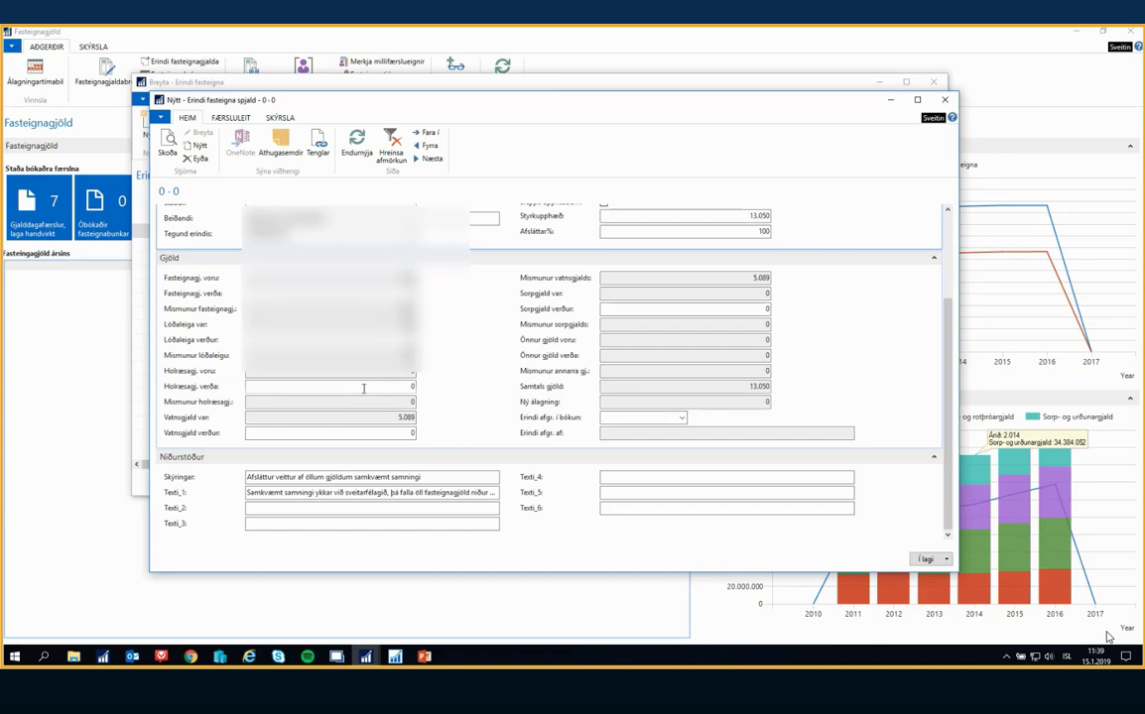
pyautogui.scroll(3, 364, 387)
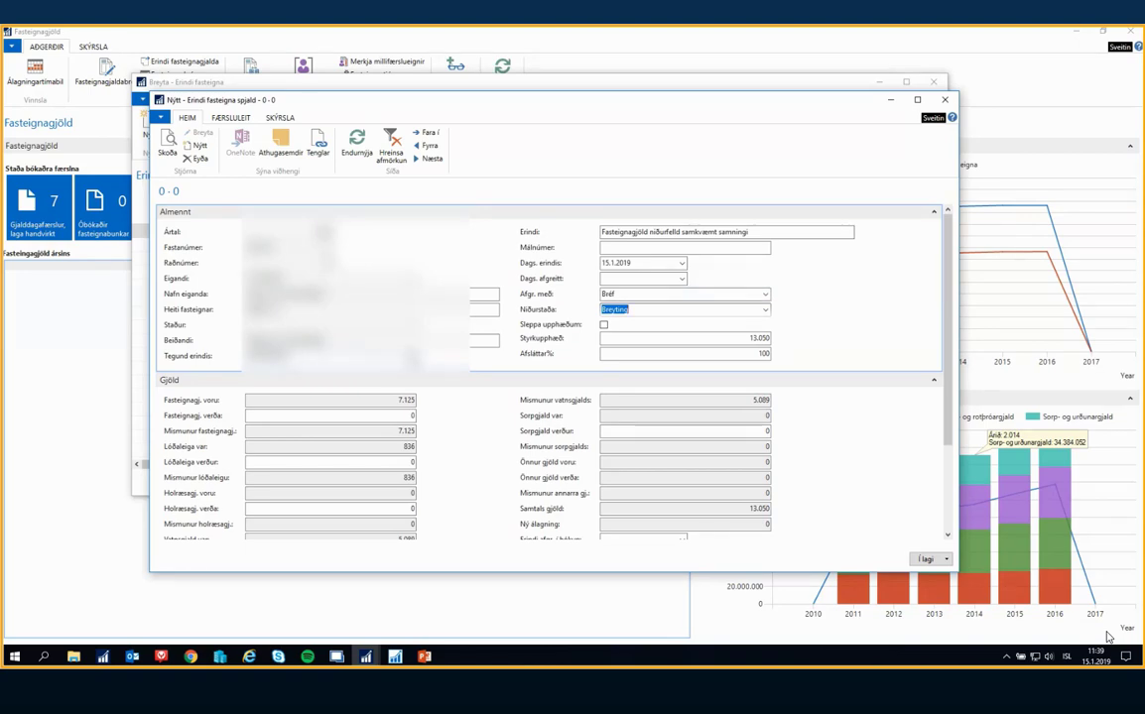
# Generate a print preview of the reply letter (Fasteignir svarbréf) for the SAMNINGUR request
pyautogui.click(411, 357)
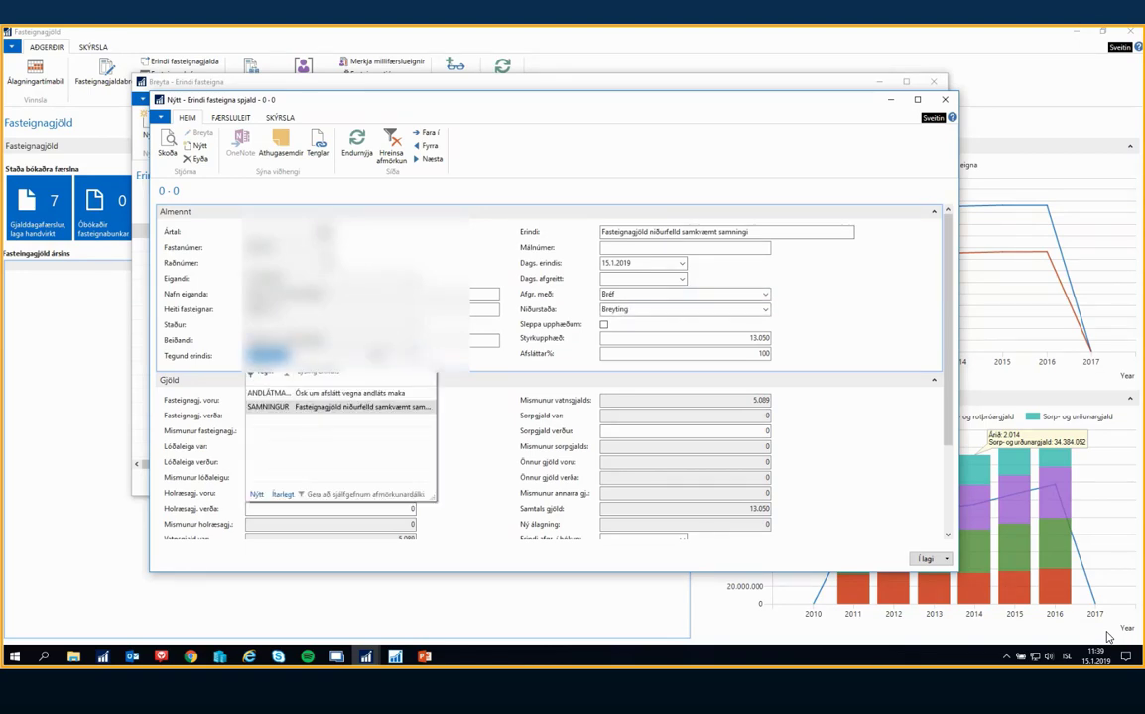
pyautogui.click(575, 280)
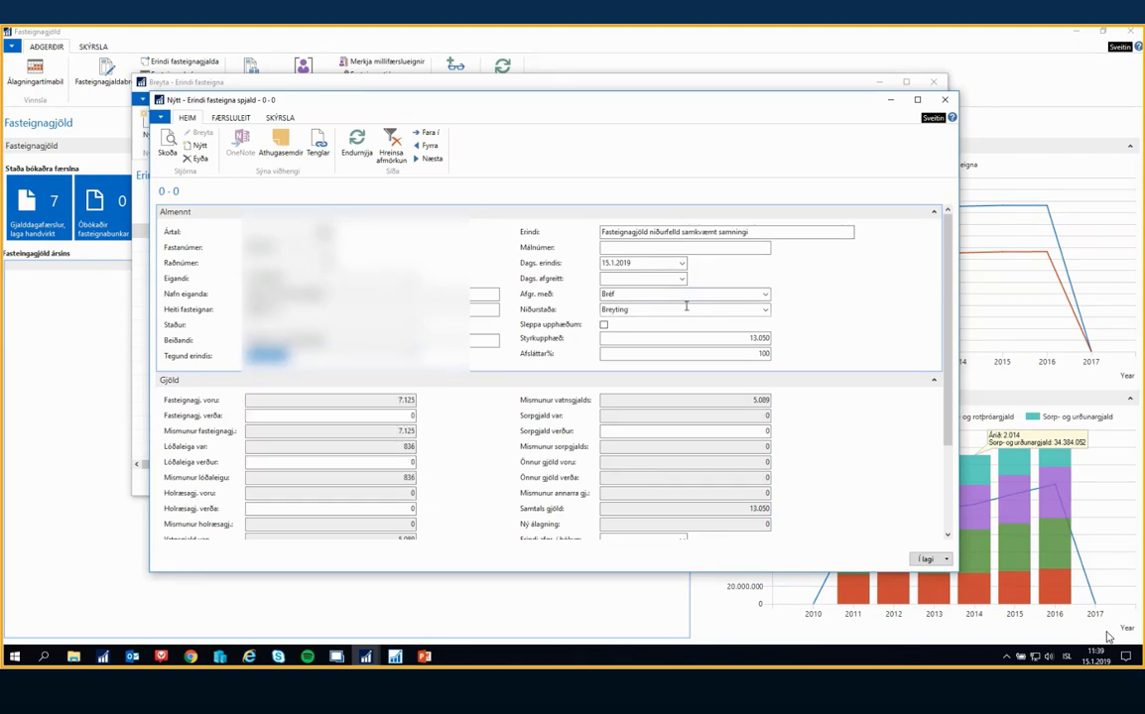
pyautogui.click(280, 118)
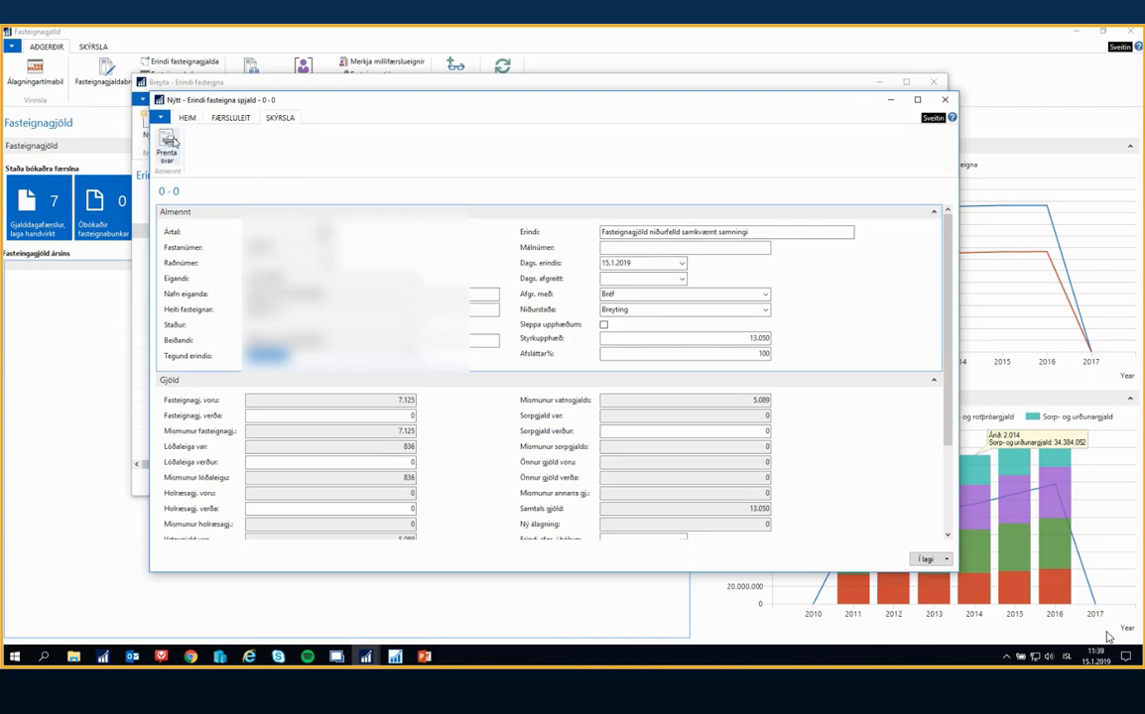
pyautogui.click(167, 144)
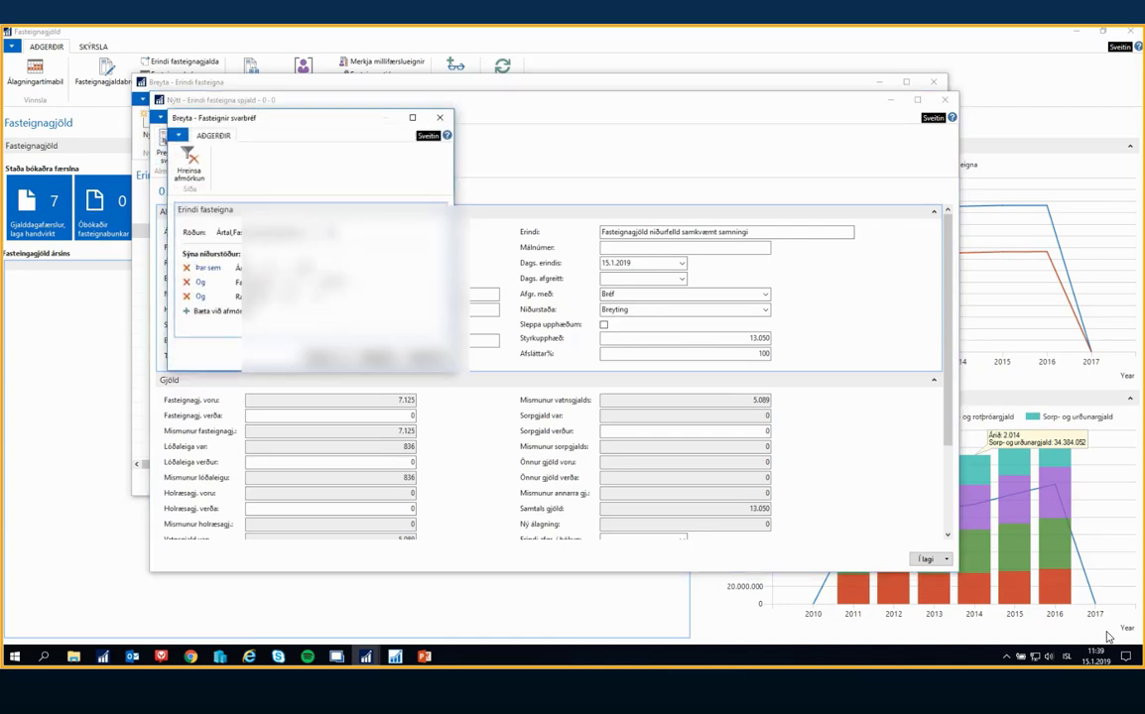
pyautogui.click(388, 352)
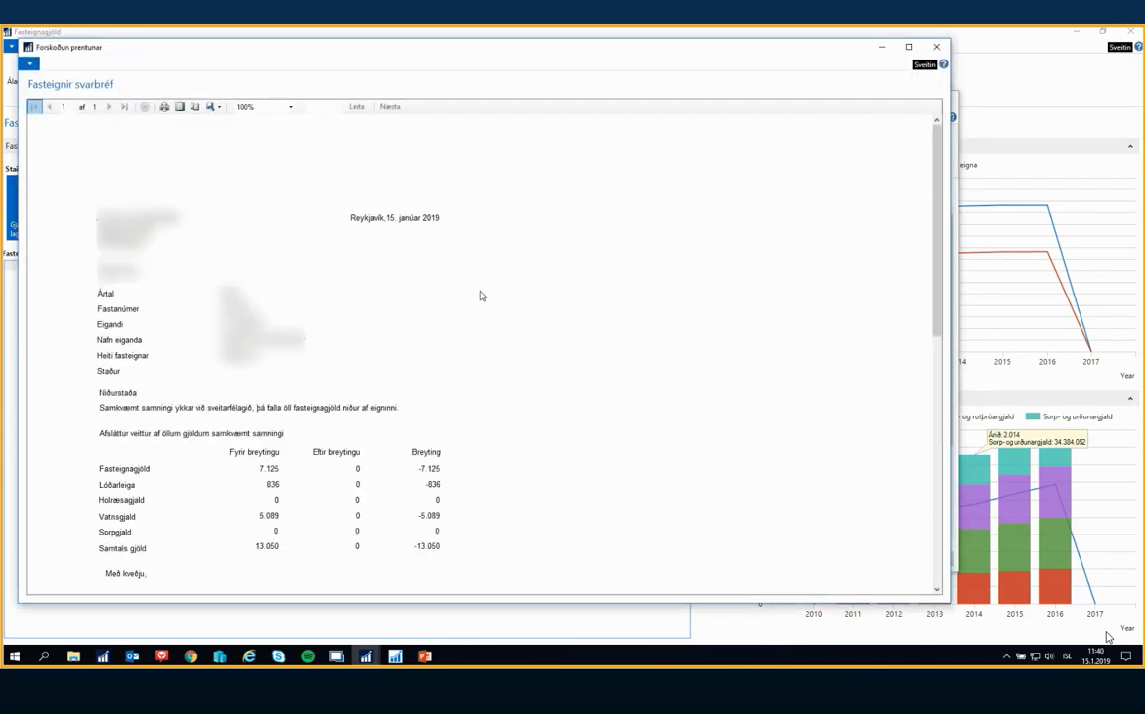
# Read through the reply letter's property details, Niðurstaða text and charges before and after the change, and close the preview
pyautogui.scroll(-1, 463, 316)
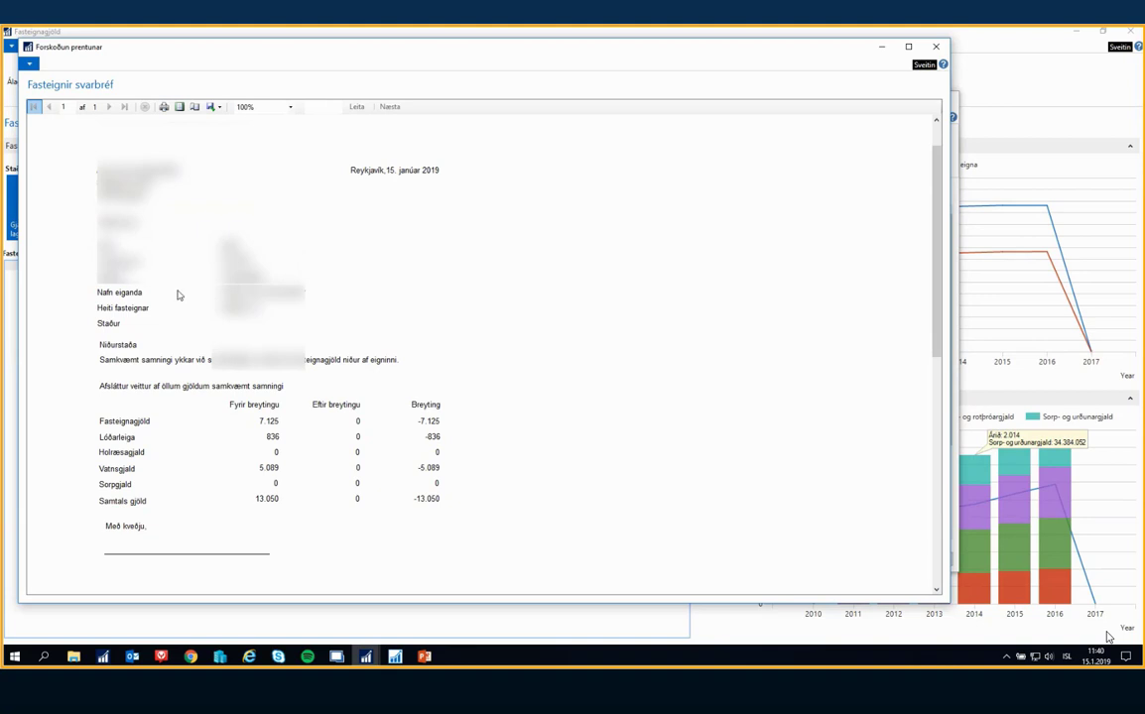
pyautogui.scroll(-2, 178, 295)
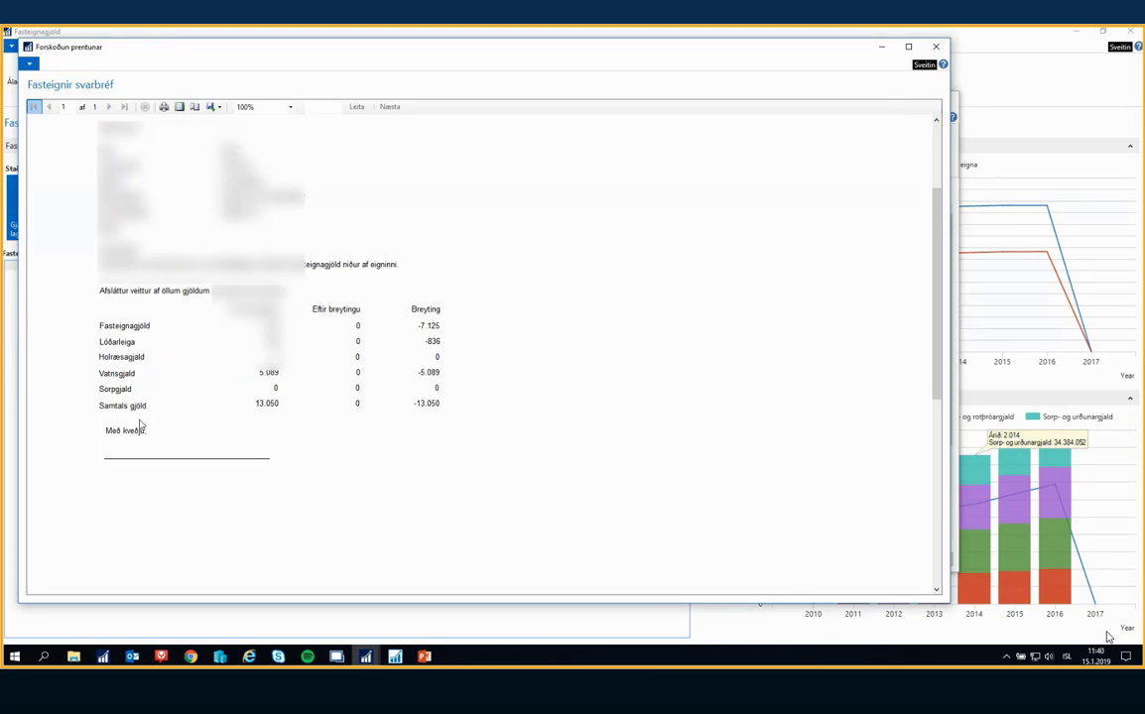
pyautogui.scroll(3, 184, 465)
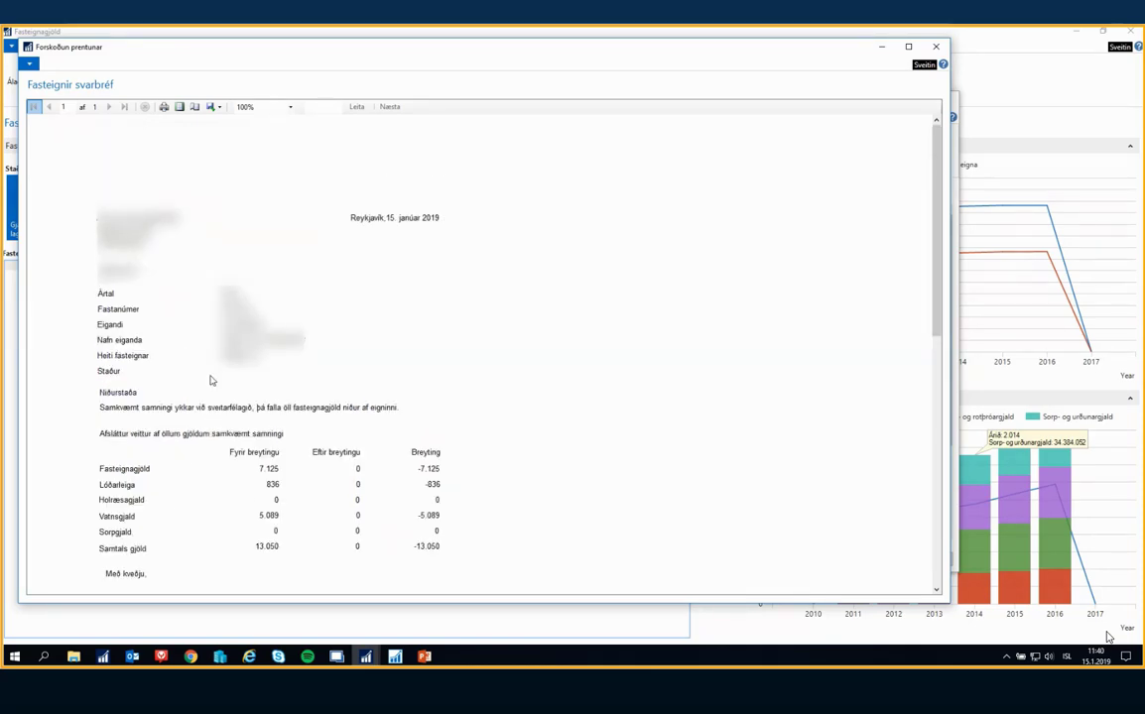
pyautogui.scroll(-5, 212, 380)
pyautogui.scroll(5, 211, 381)
pyautogui.scroll(-2, 569, 478)
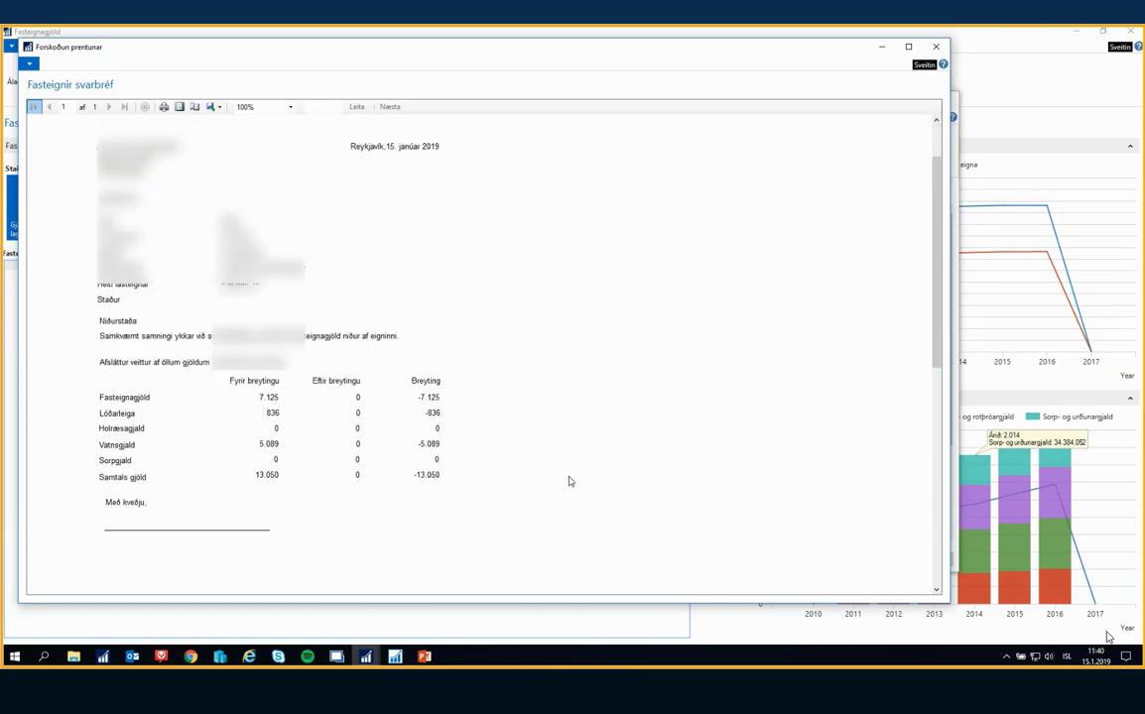
pyautogui.click(936, 47)
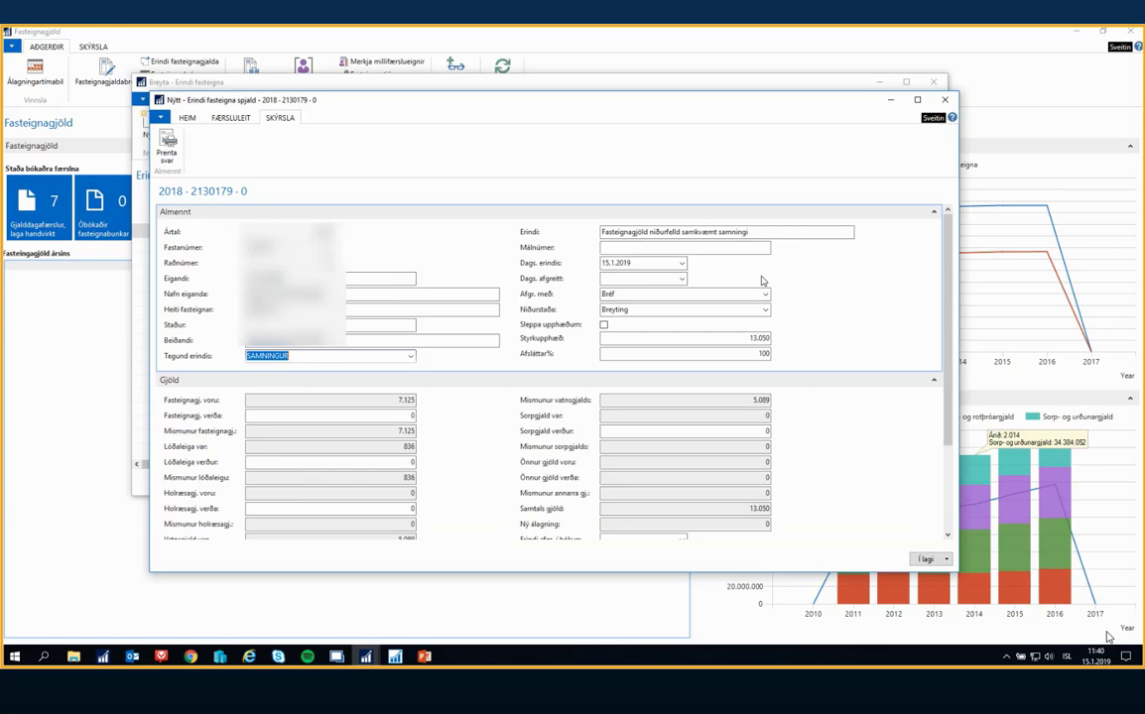
# Open the full Tegund erindis list, compare the ANDLÁTMAKA and SAMNINGUR texts, and examine the SAMNINGUR card's calculation method and standard texts
pyautogui.click(409, 355)
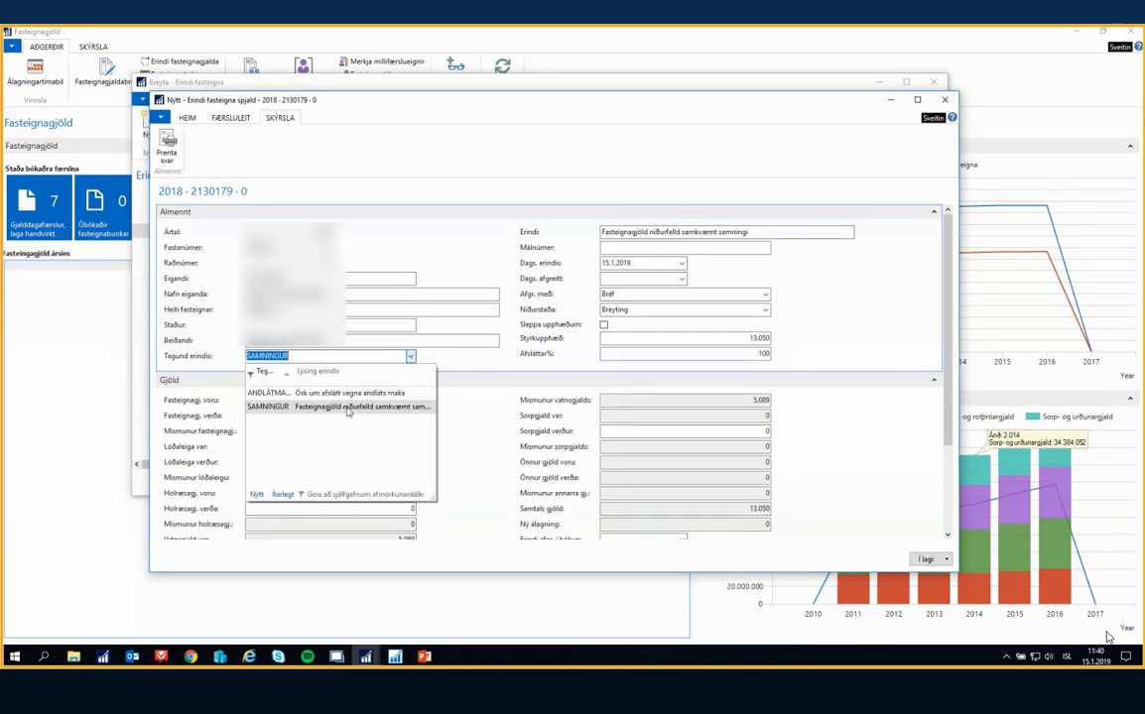
pyautogui.click(281, 494)
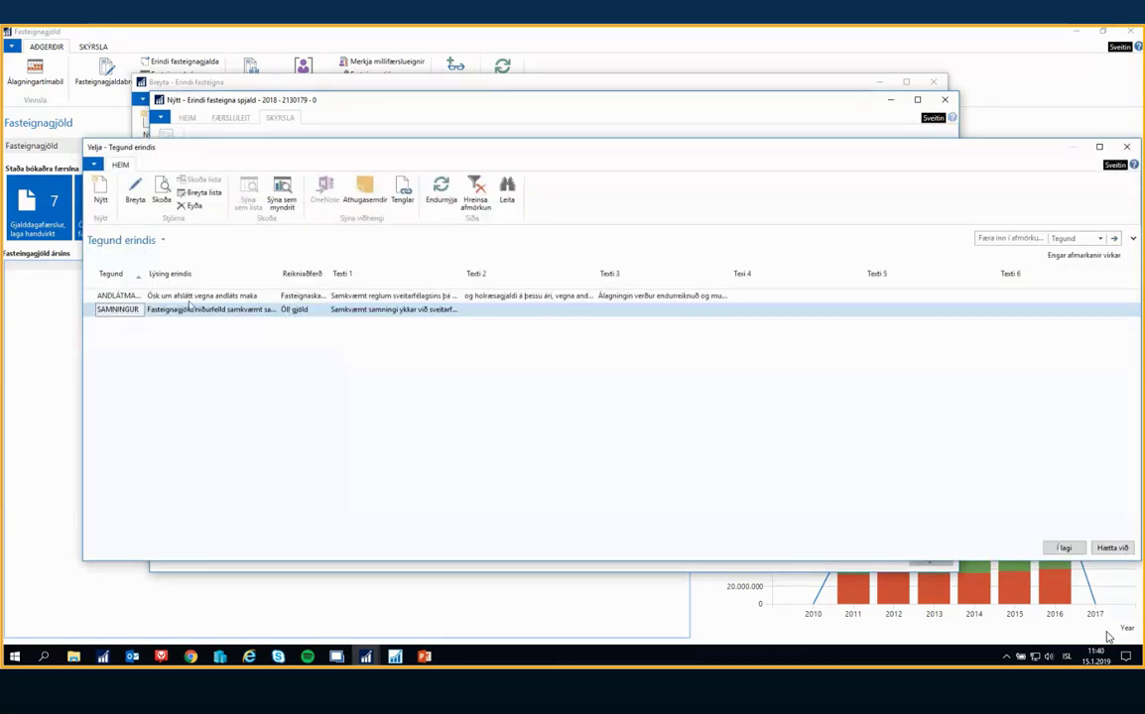
pyautogui.click(189, 297)
pyautogui.click(194, 307)
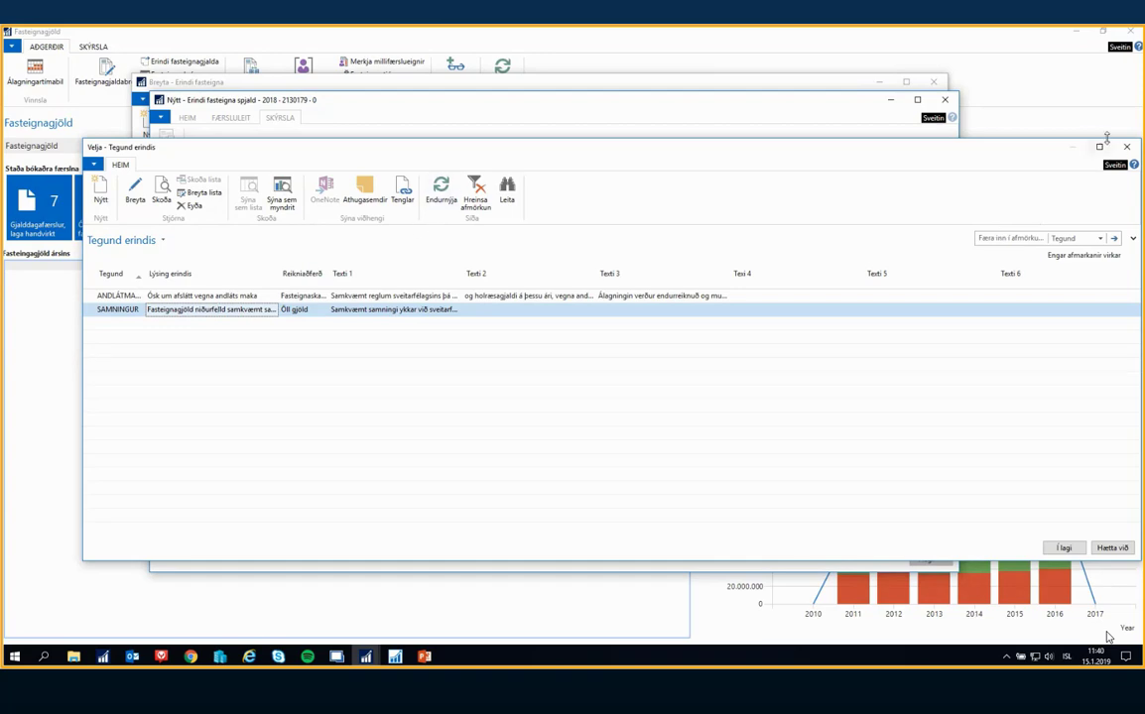
pyautogui.click(344, 295)
pyautogui.click(380, 311)
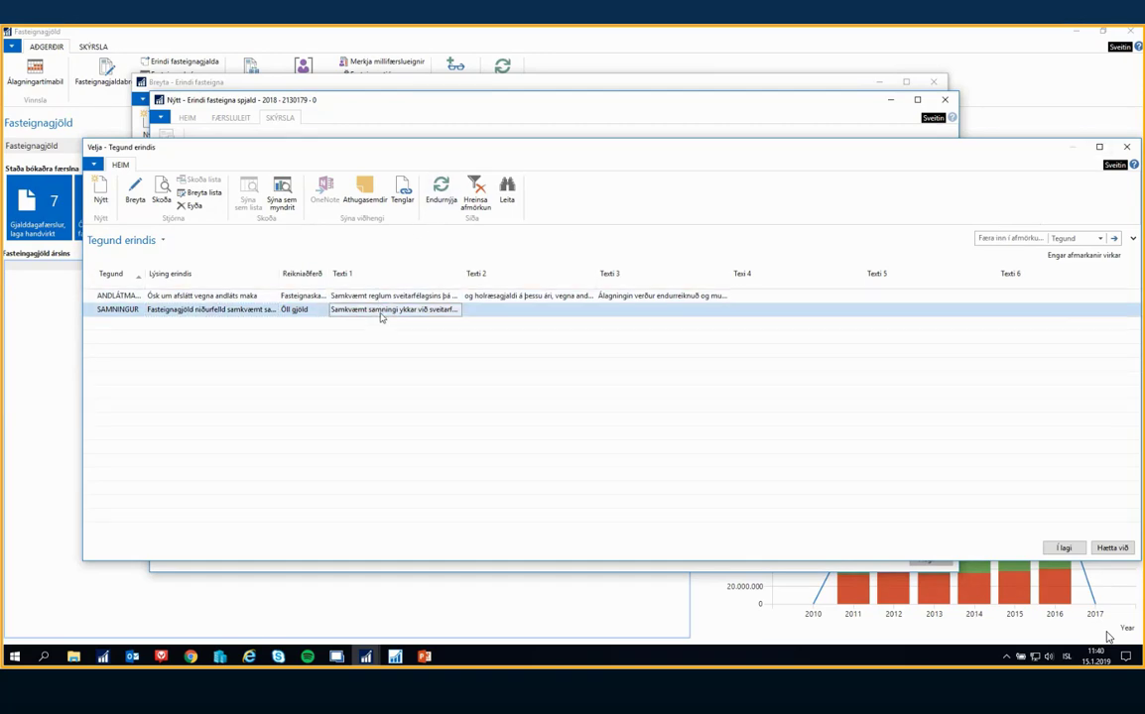
pyautogui.click(135, 190)
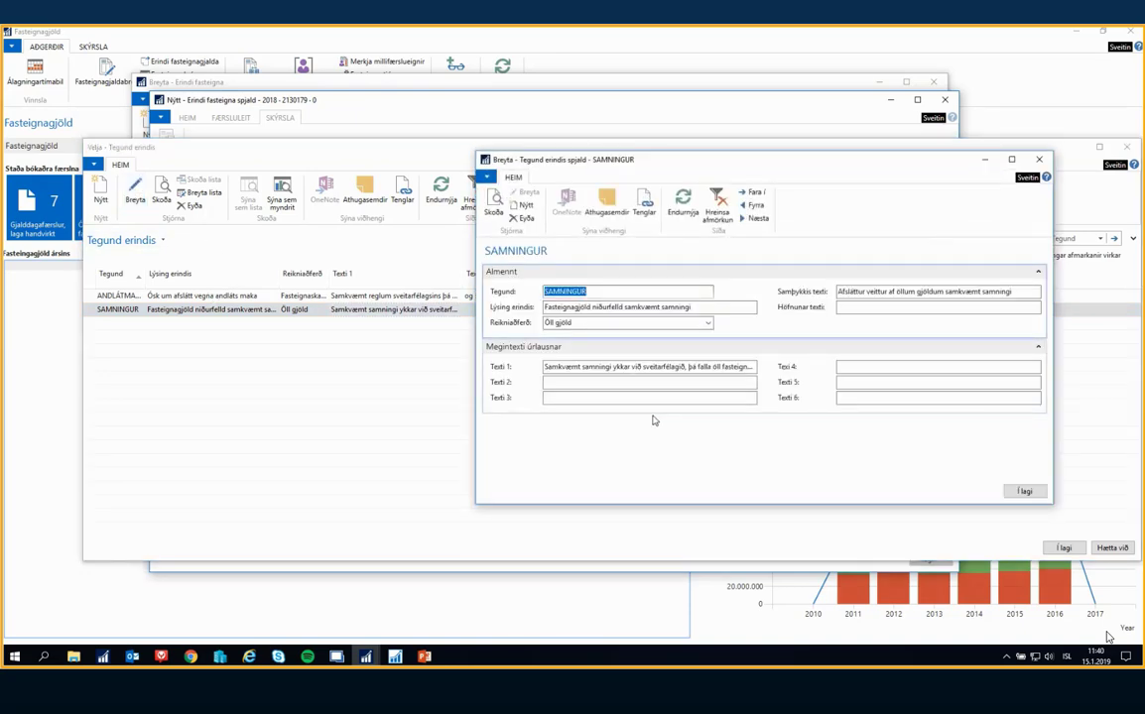
pyautogui.click(1038, 159)
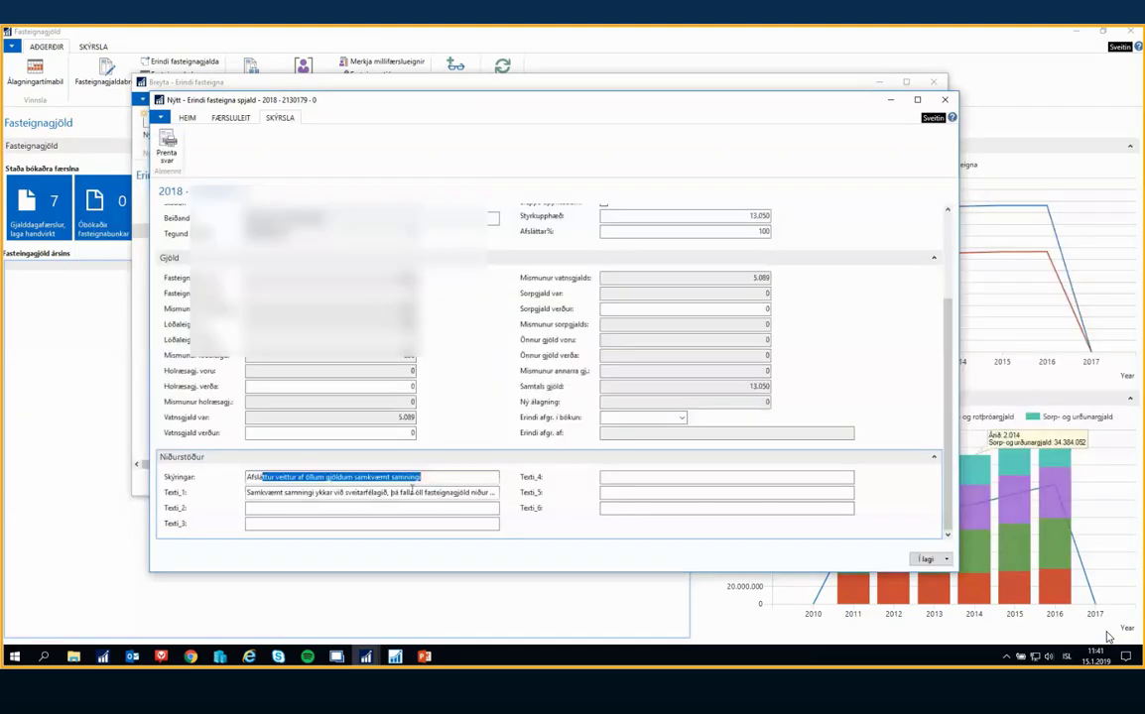
# Check the Texti_1 wording in the request's Niðurstöður section and save the request card
pyautogui.moveTo(407, 493); pyautogui.dragTo(578, 494)
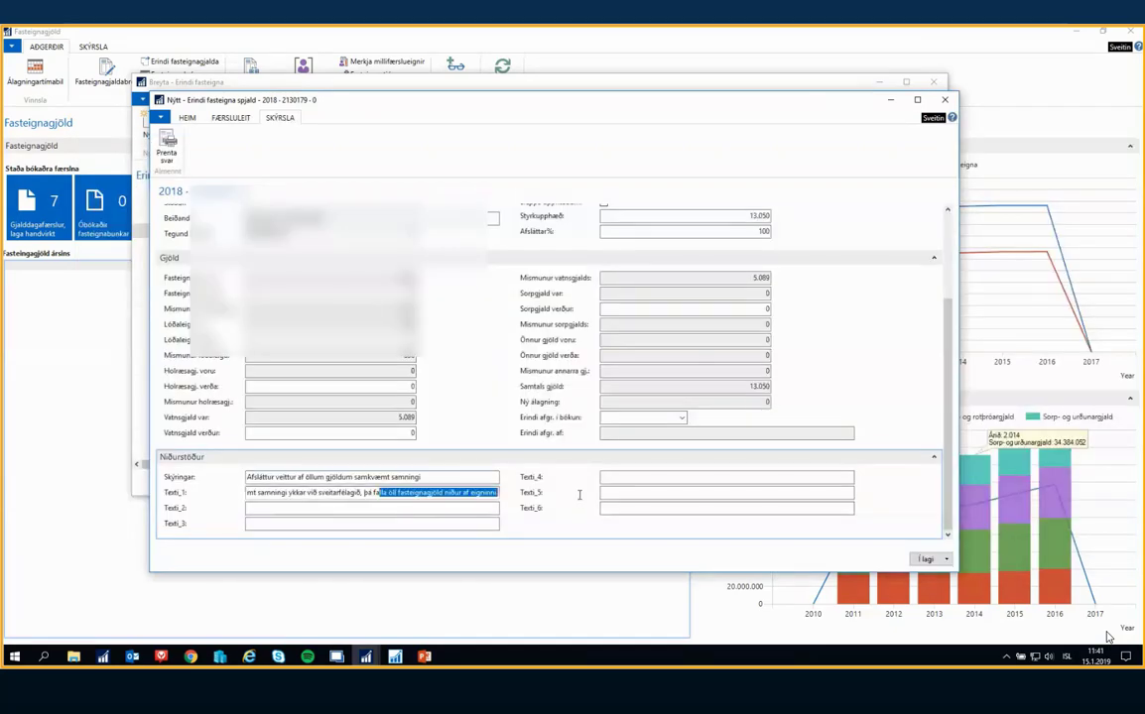
pyautogui.scroll(5, 443, 436)
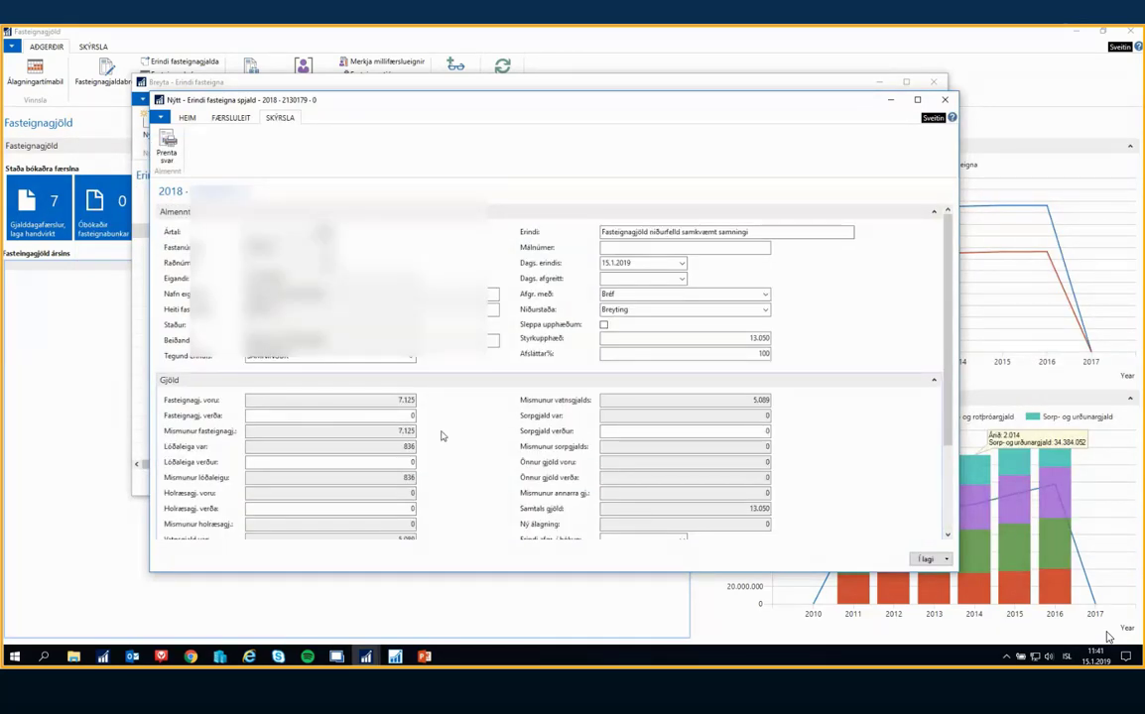
pyautogui.scroll(-5, 448, 438)
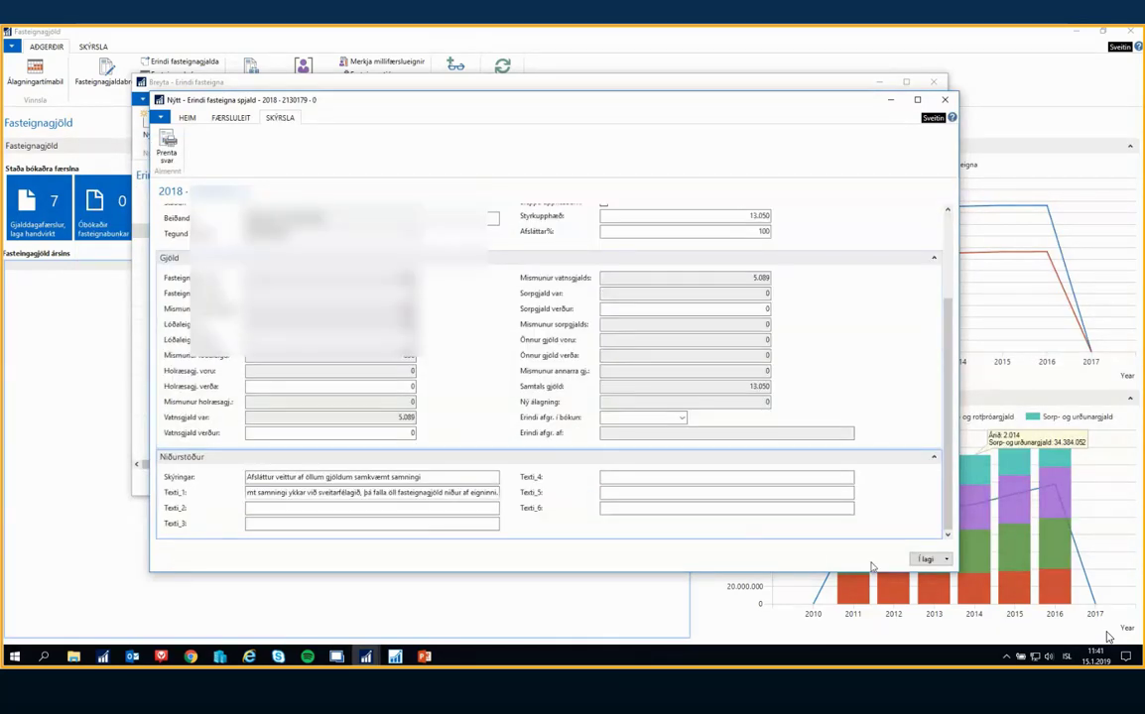
pyautogui.click(923, 560)
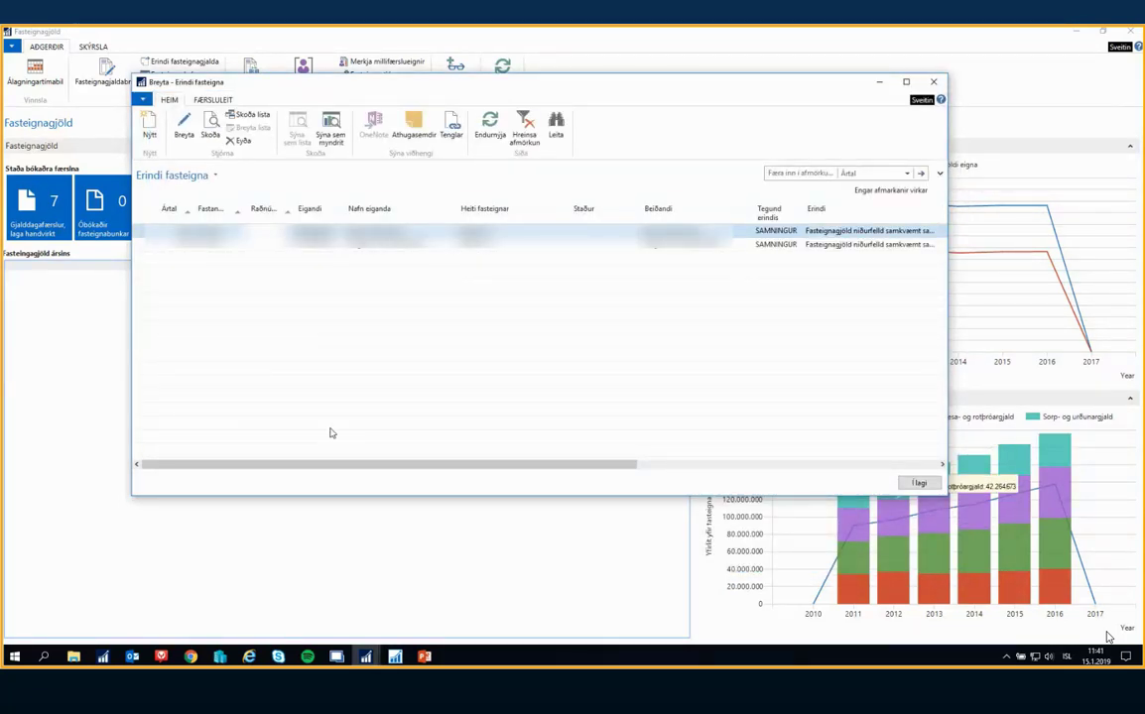
# Review both requests in the Erindi fasteigna list, including the Styrkupphæð, Niðurstaða and Skýringar columns, and close the list
pyautogui.moveTo(327, 467); pyautogui.dragTo(738, 473)
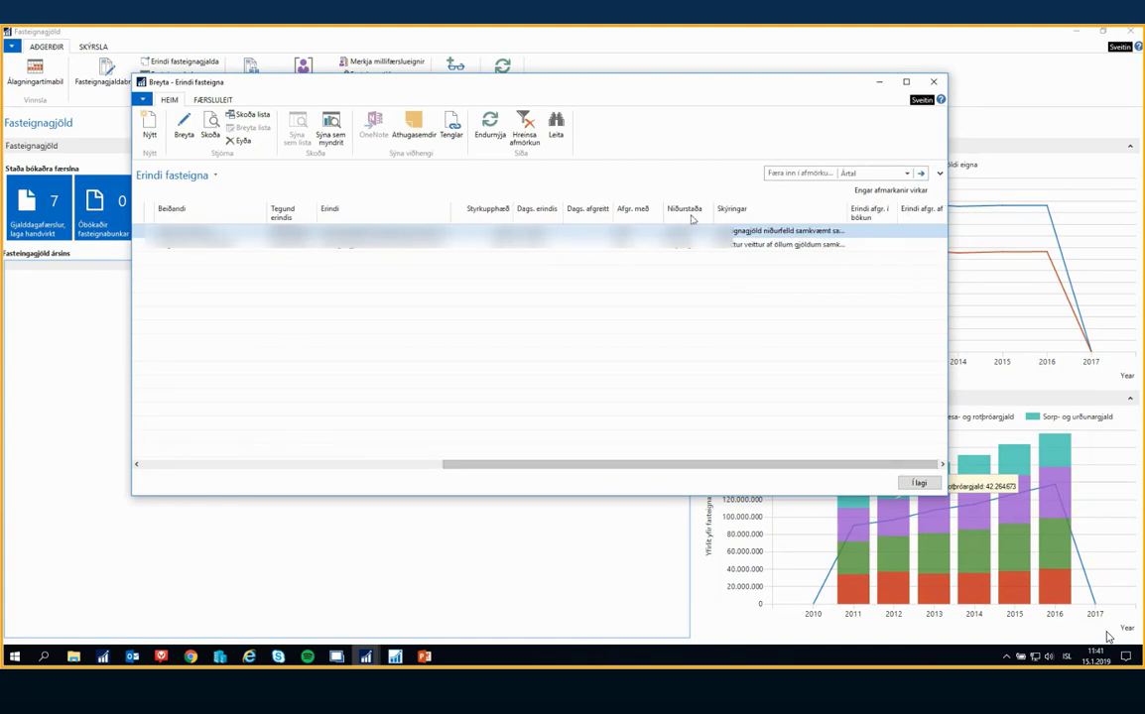
pyautogui.moveTo(634, 467); pyautogui.dragTo(301, 469)
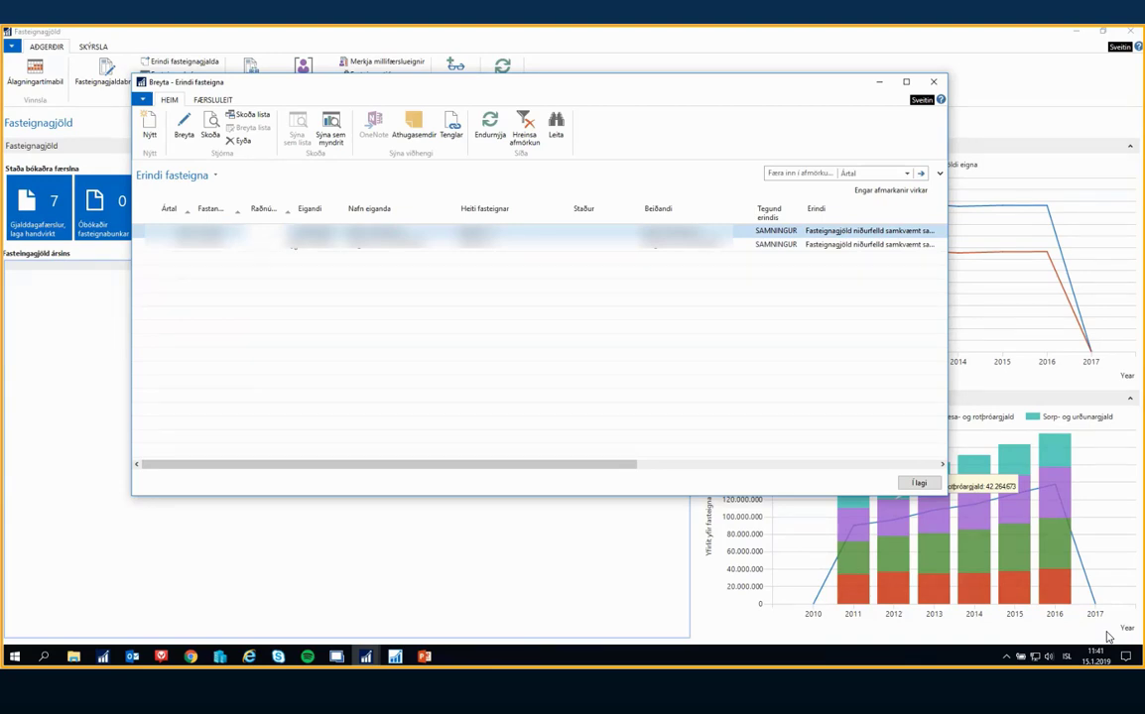
pyautogui.click(316, 232)
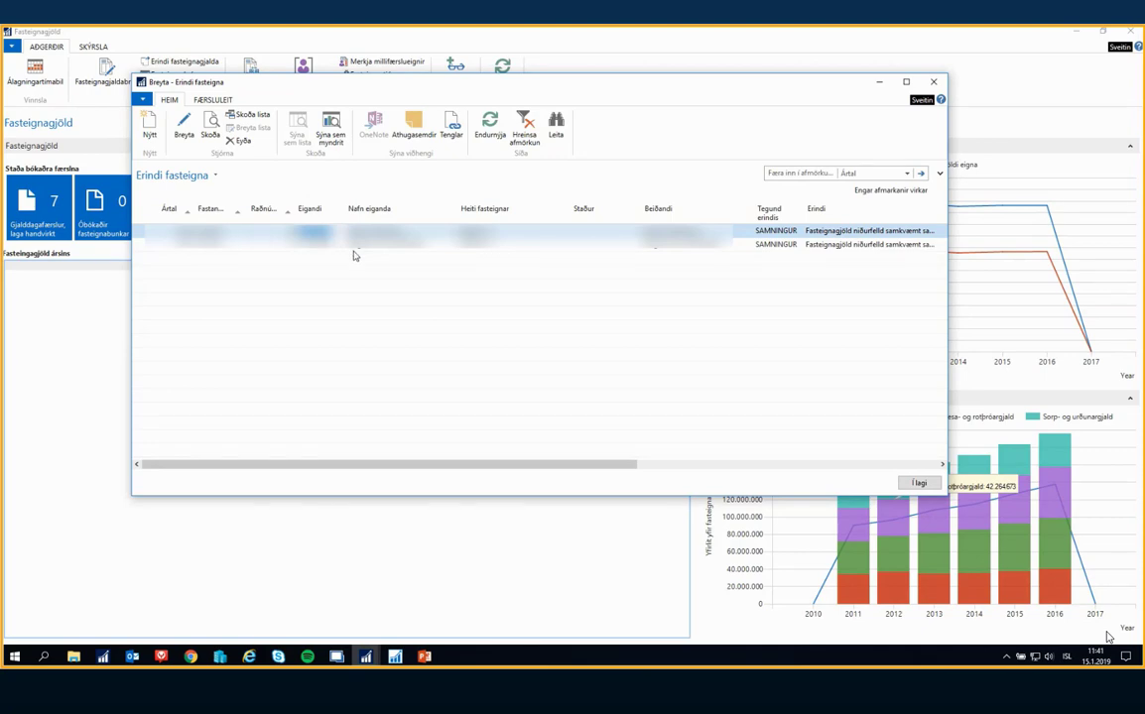
pyautogui.click(322, 245)
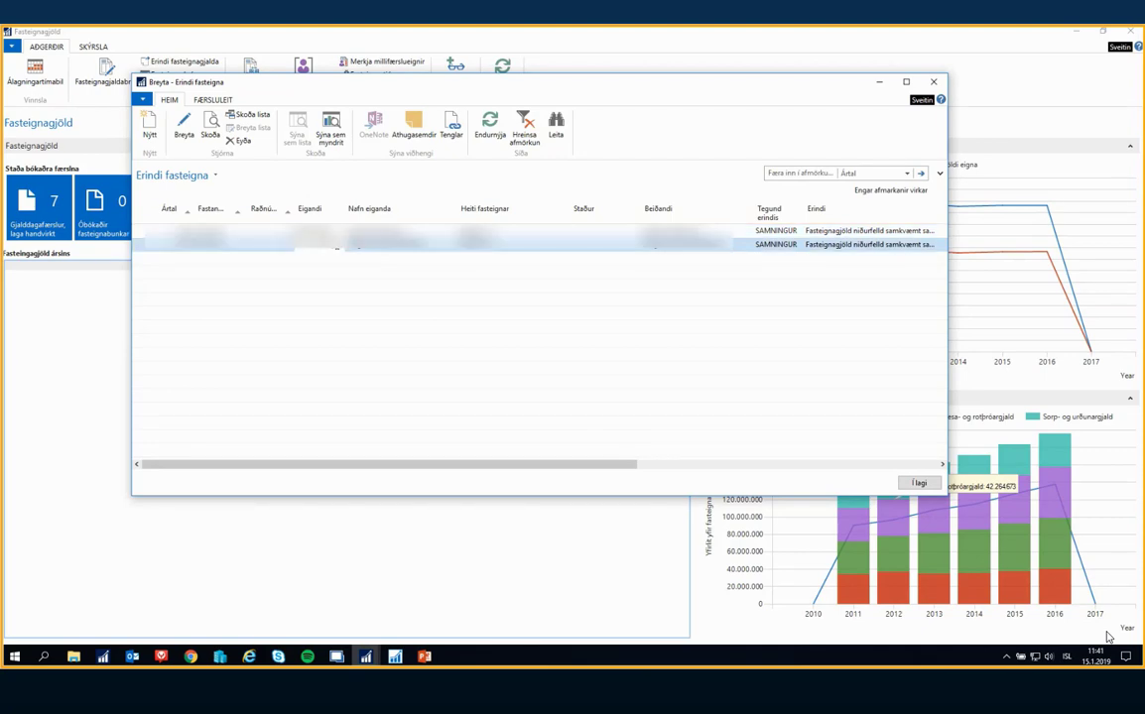
pyautogui.click(916, 484)
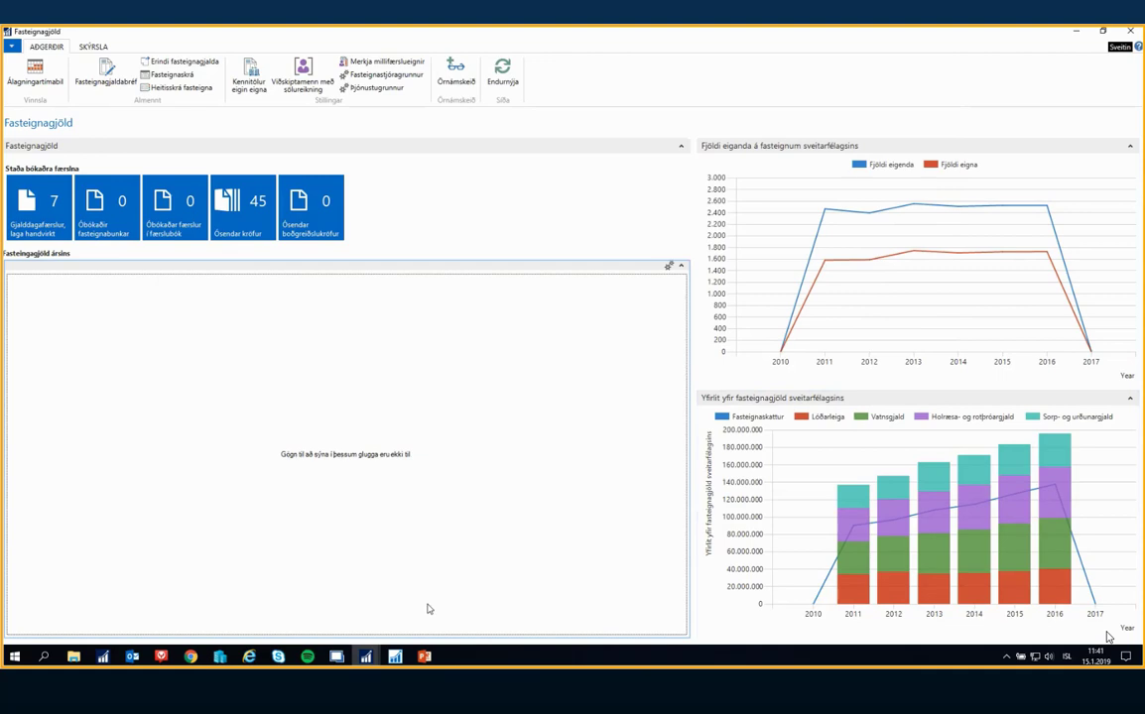
# Minimise the outdated Fasteignagjöld overview, return to the Dynamics NAV home page and open the overview again
pyautogui.click(423, 657)
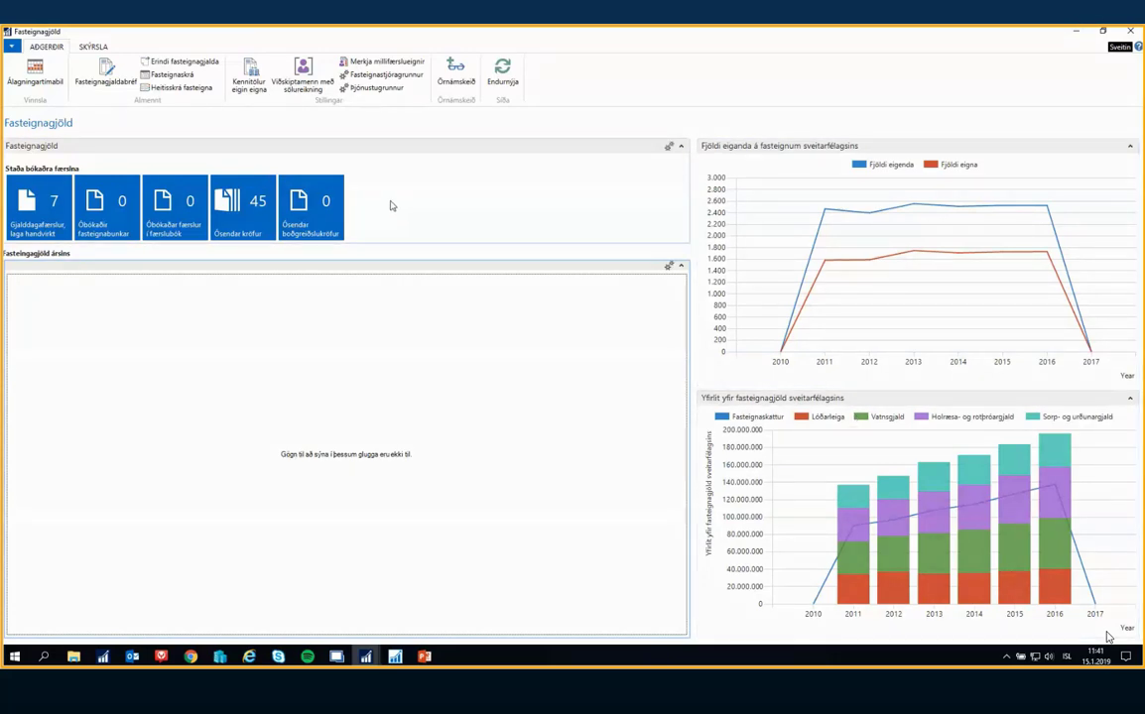
pyautogui.click(1076, 31)
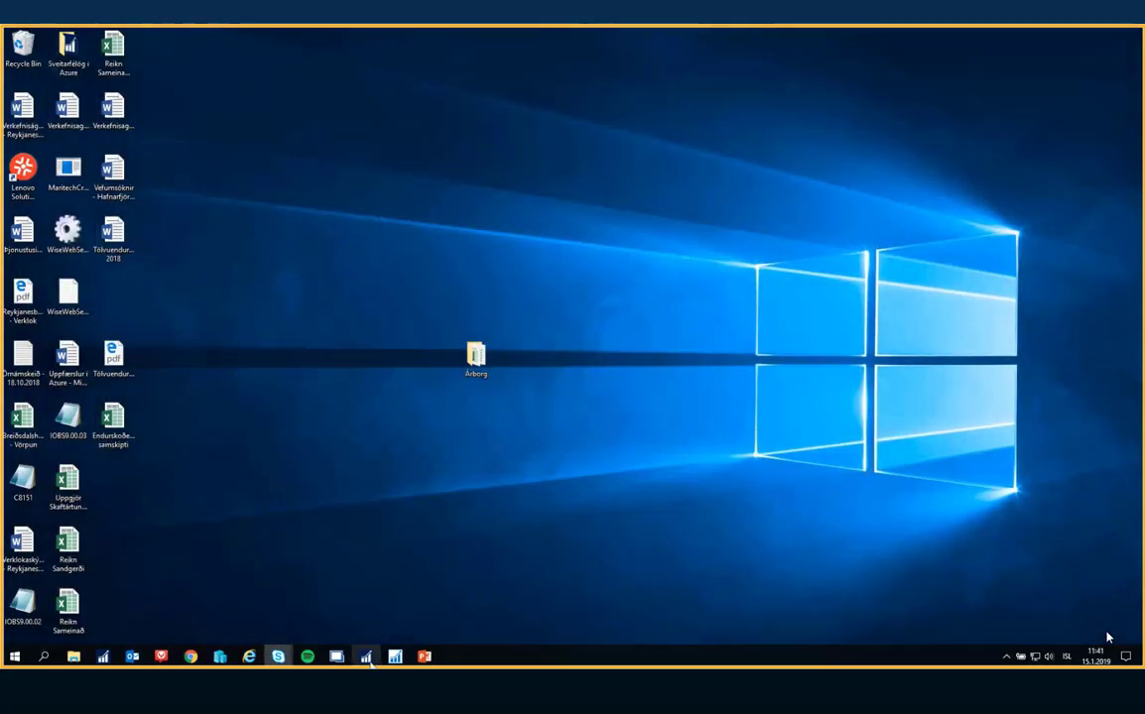
pyautogui.click(366, 656)
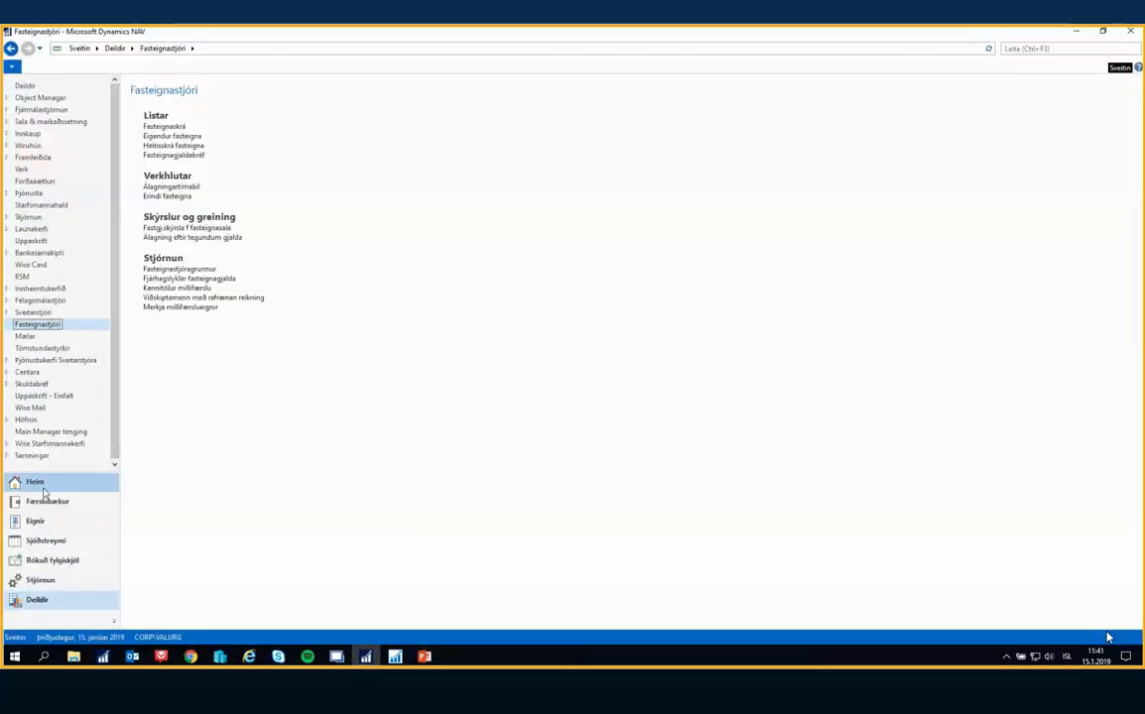
pyautogui.click(43, 485)
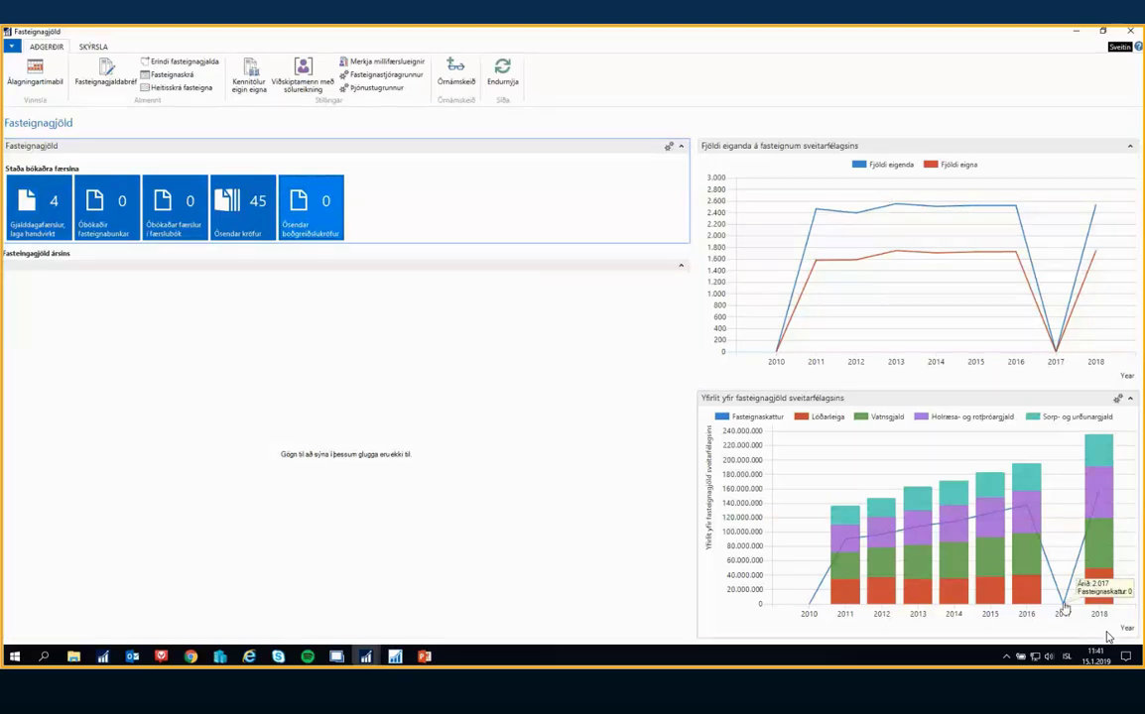
# Examine the 2017 and 2018 points in the owner count and property tax charts, and close the Fasteignagjöld overview
pyautogui.moveTo(1058, 349)
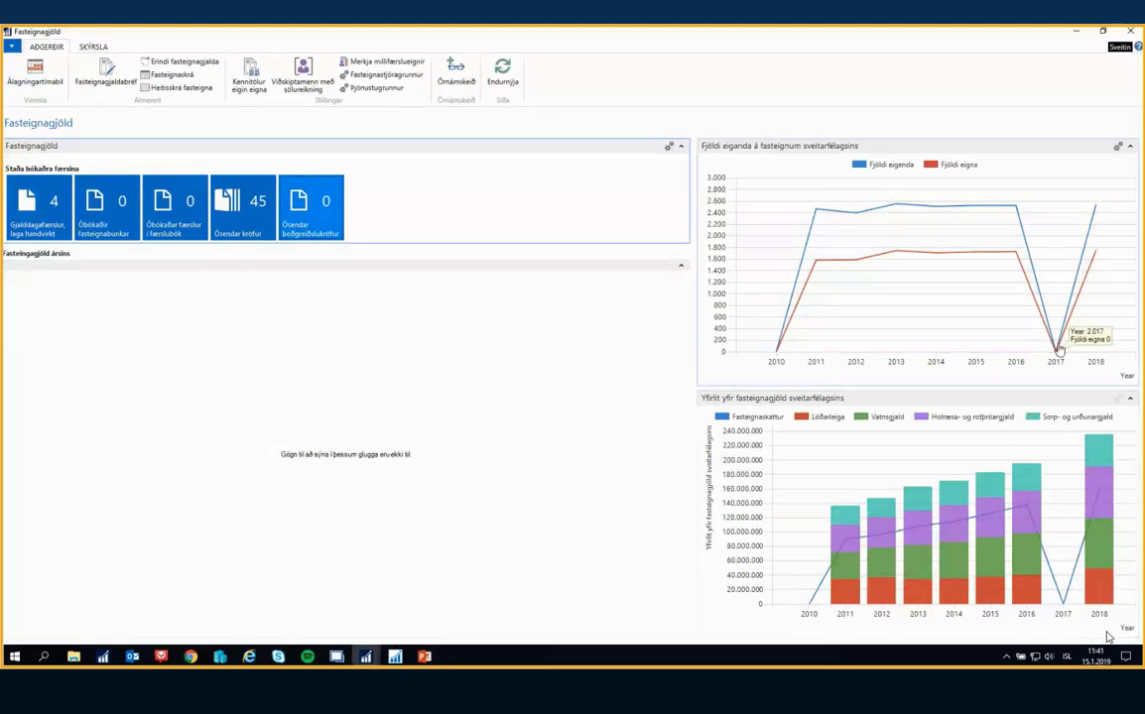
pyautogui.moveTo(1100, 593)
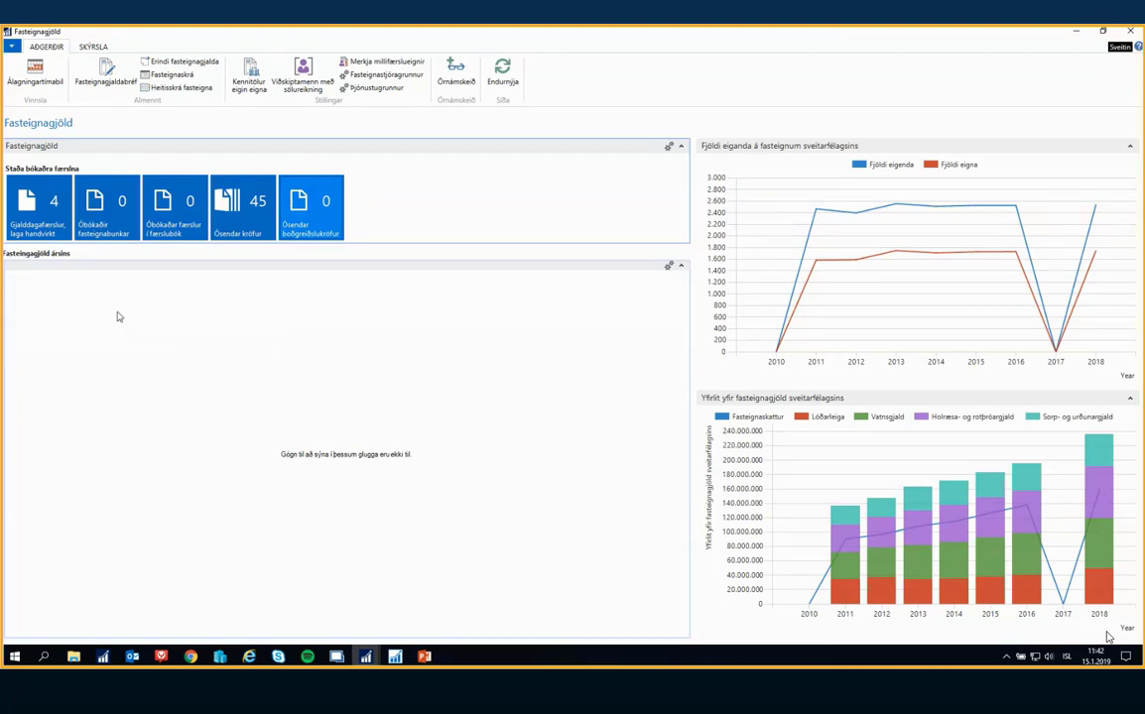
pyautogui.moveTo(346, 35)
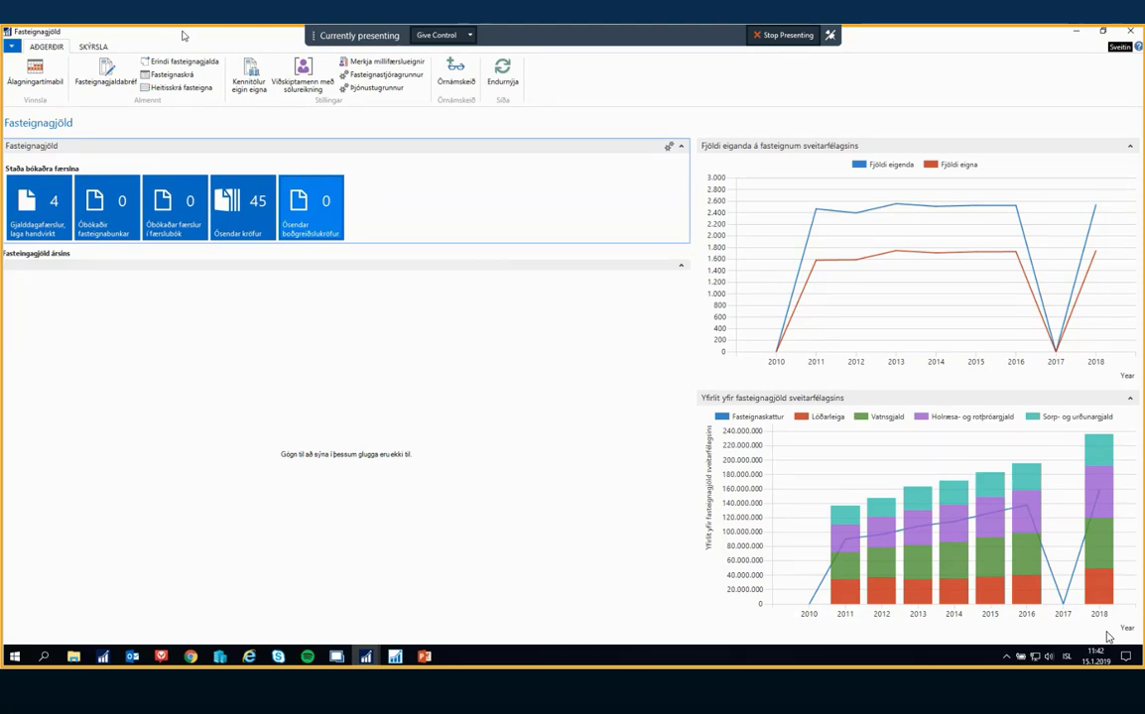
pyautogui.click(333, 328)
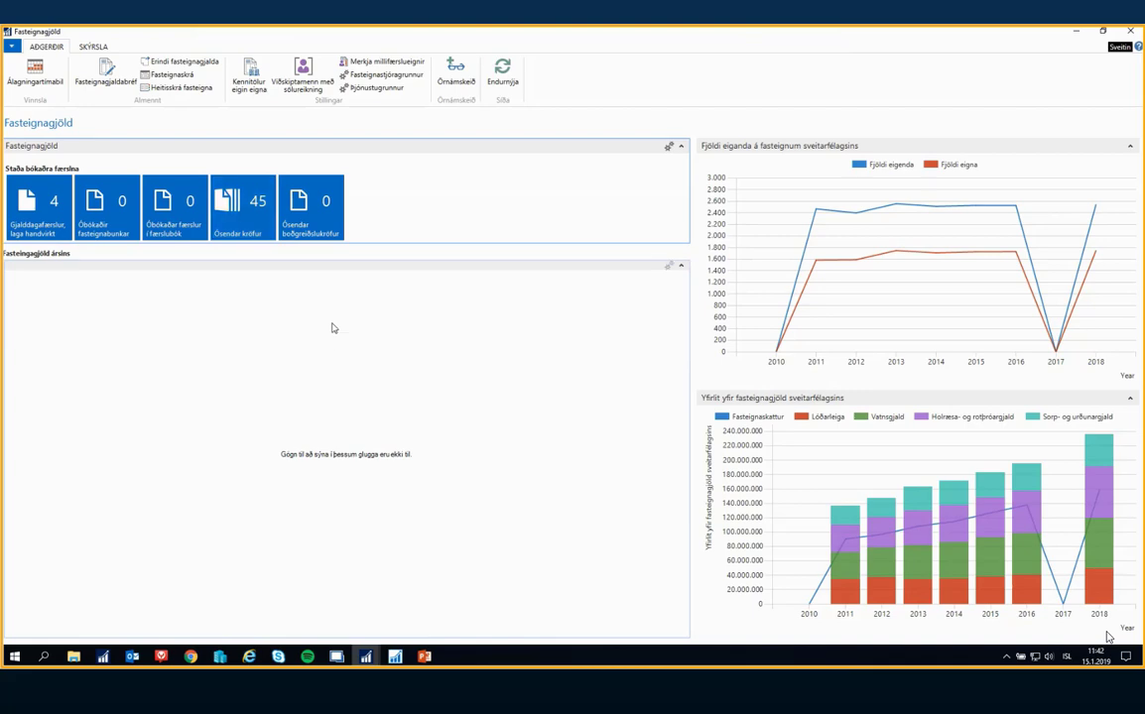
pyautogui.click(1137, 33)
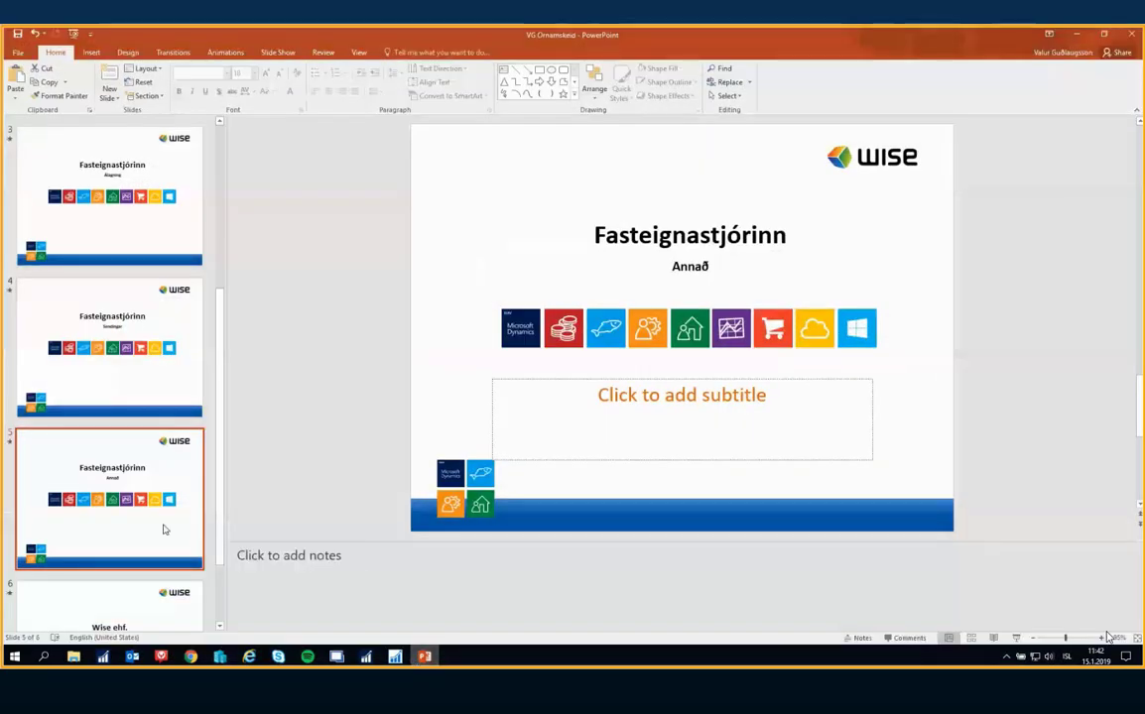
# Switch to the PowerPoint presentation and start the slide show from the closing "Takk fyrir áheyrnina" slide
pyautogui.click(106, 589)
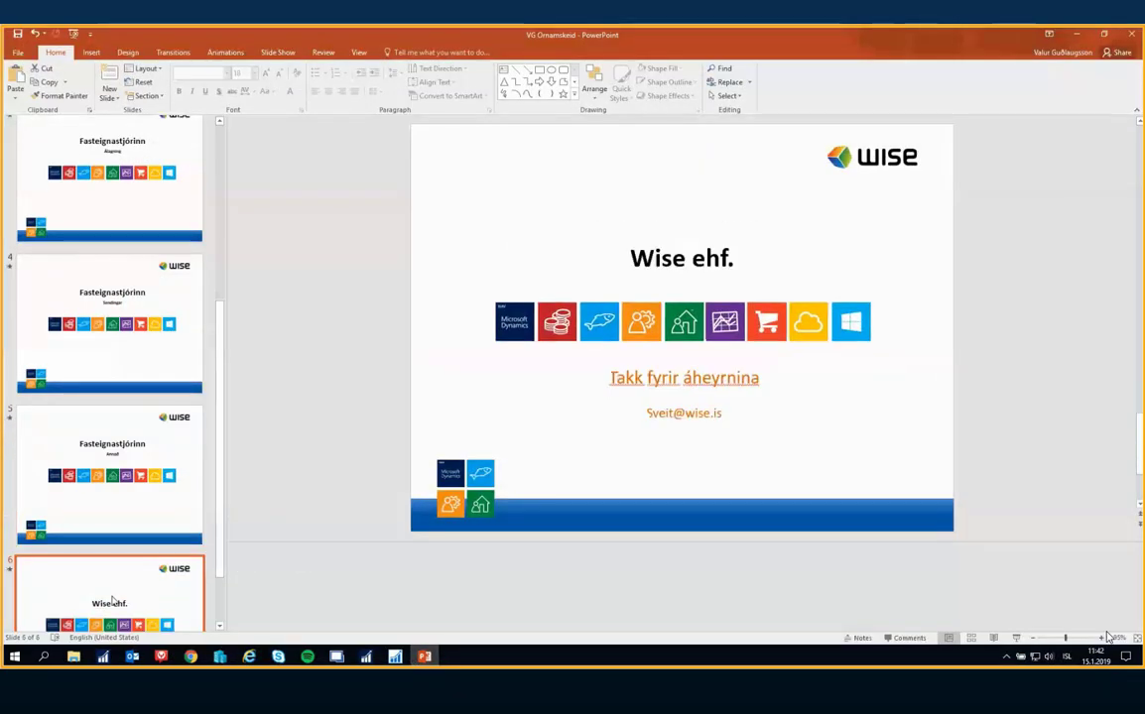
pyautogui.hotkey('shift', 'F5')
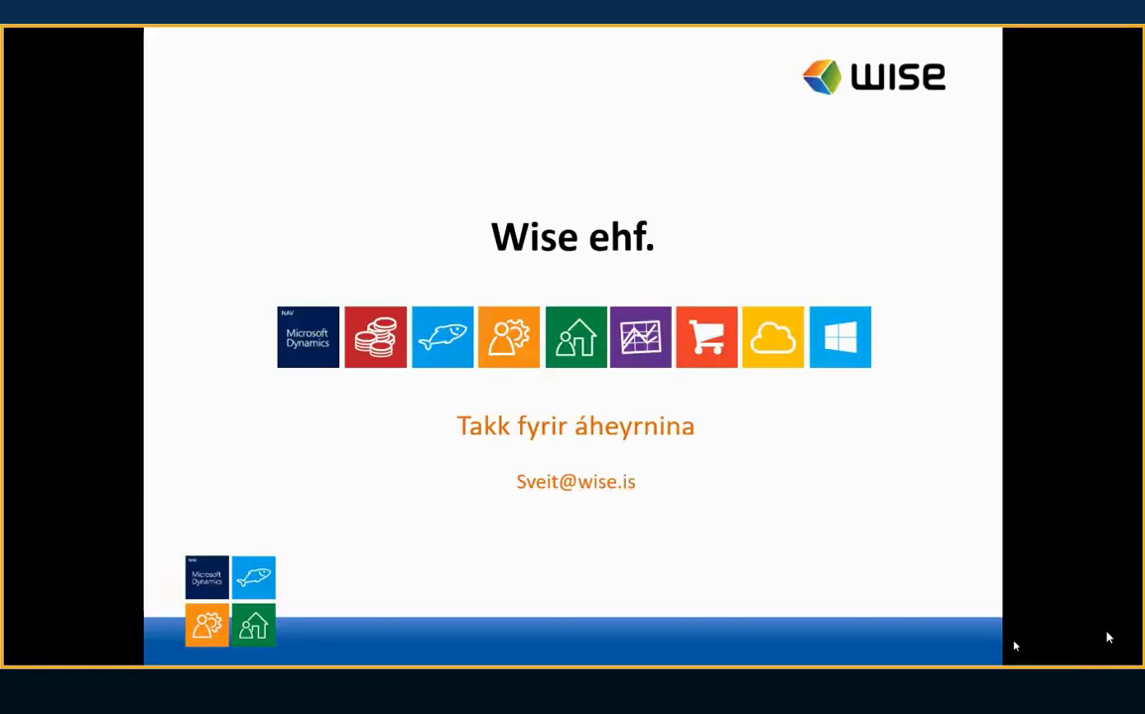